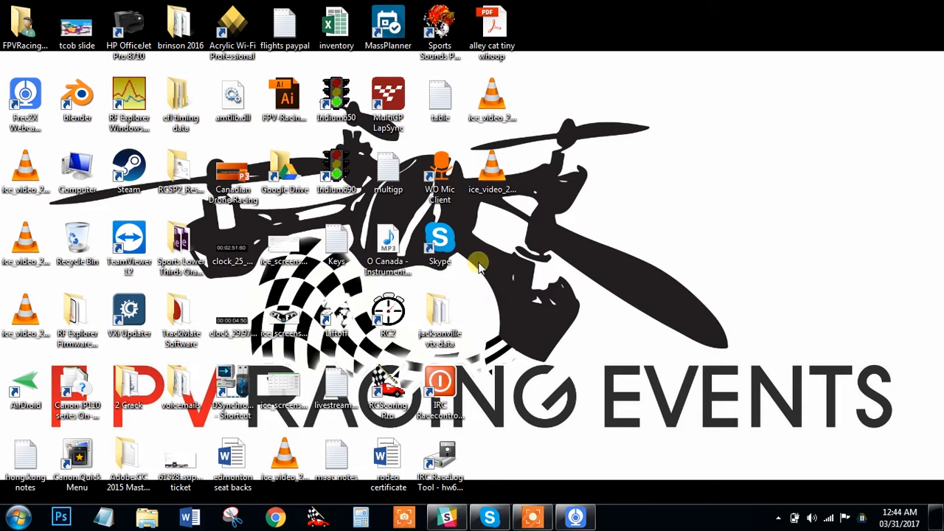
Launch RC Scoring Pro and open the FPV Racing Events track's racing settings, followed by its practice settings.
{"action": "left_click", "coordinate": [389, 384]}
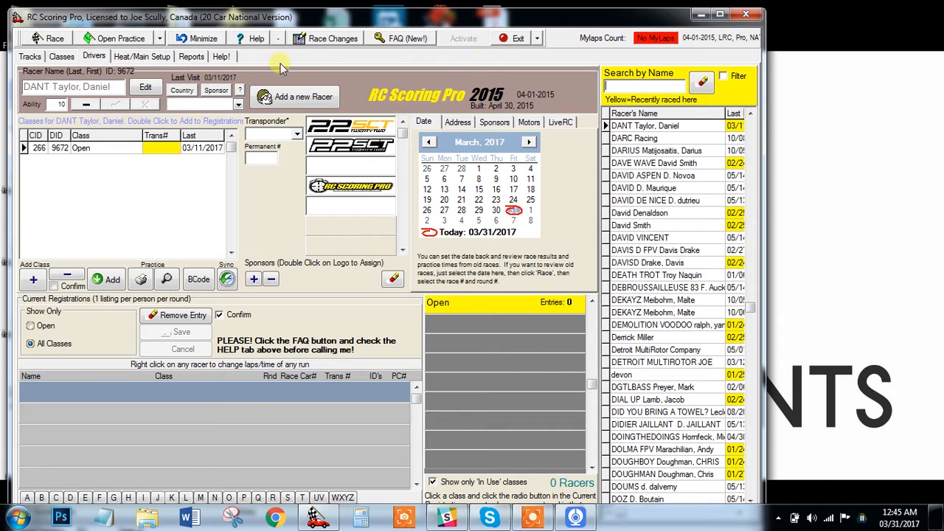
{"action": "left_click", "coordinate": [28, 57]}
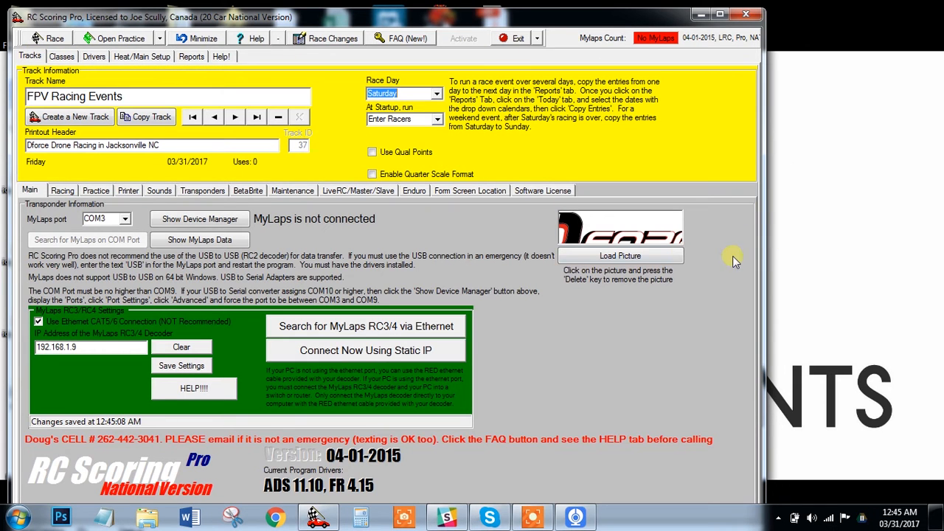
{"action": "left_click", "coordinate": [59, 191]}
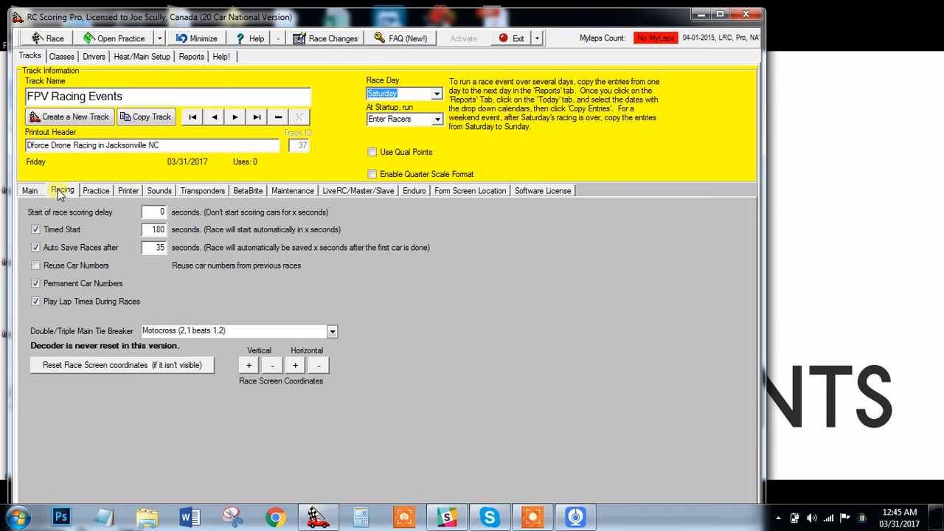
{"action": "left_click", "coordinate": [84, 192]}
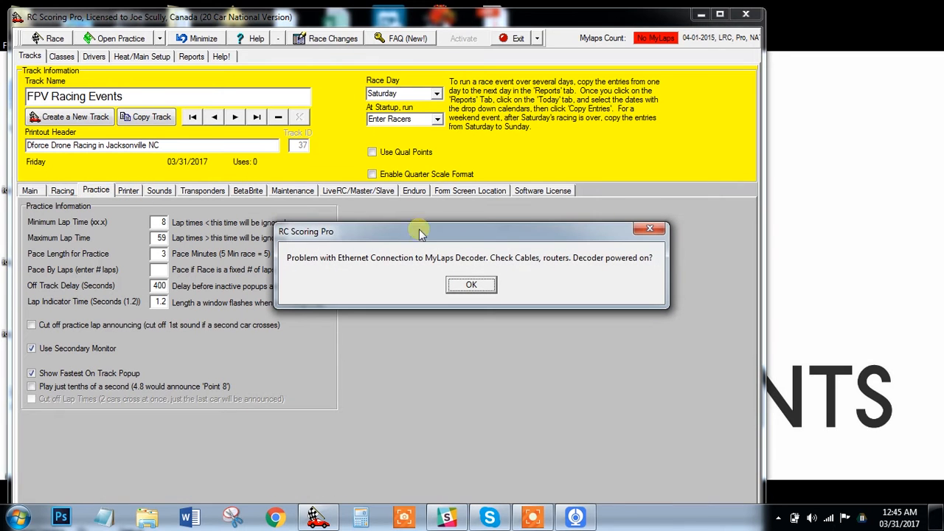
Dismiss the decoder connection errors and review the track's Main, Racing, Practice, Printer, Sounds and Transponders settings.
{"action": "left_click", "coordinate": [483, 287]}
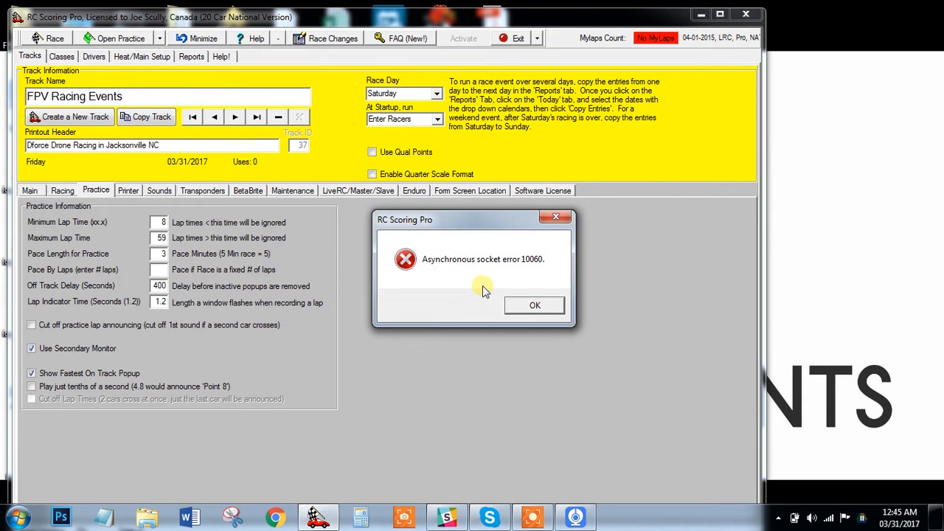
{"action": "left_click", "coordinate": [532, 303]}
{"action": "left_click", "coordinate": [28, 192]}
{"action": "left_click", "coordinate": [63, 193]}
{"action": "left_click", "coordinate": [96, 191]}
{"action": "left_click", "coordinate": [128, 191]}
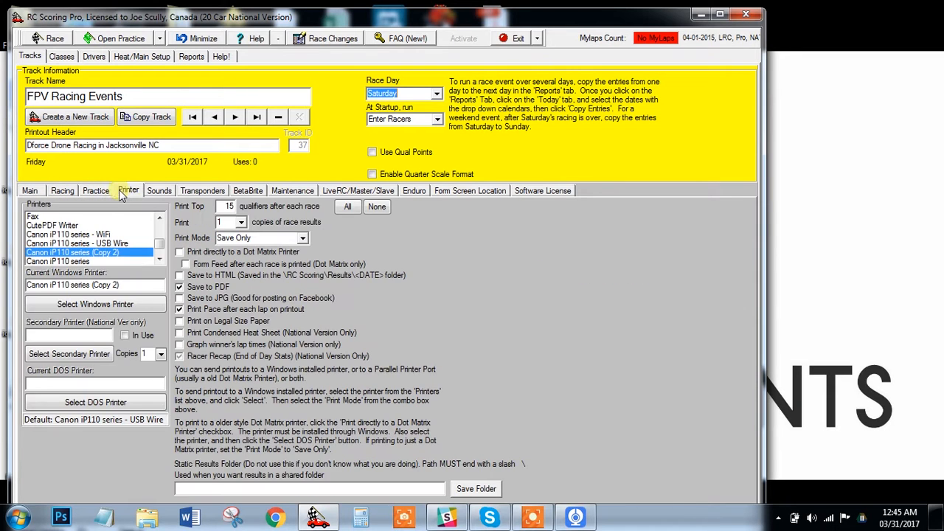
{"action": "left_click", "coordinate": [160, 191]}
{"action": "left_click", "coordinate": [192, 191]}
Return to the track's main settings and check the computer's hardware in Device Manager, closing it after viewing.
{"action": "left_click", "coordinate": [29, 191]}
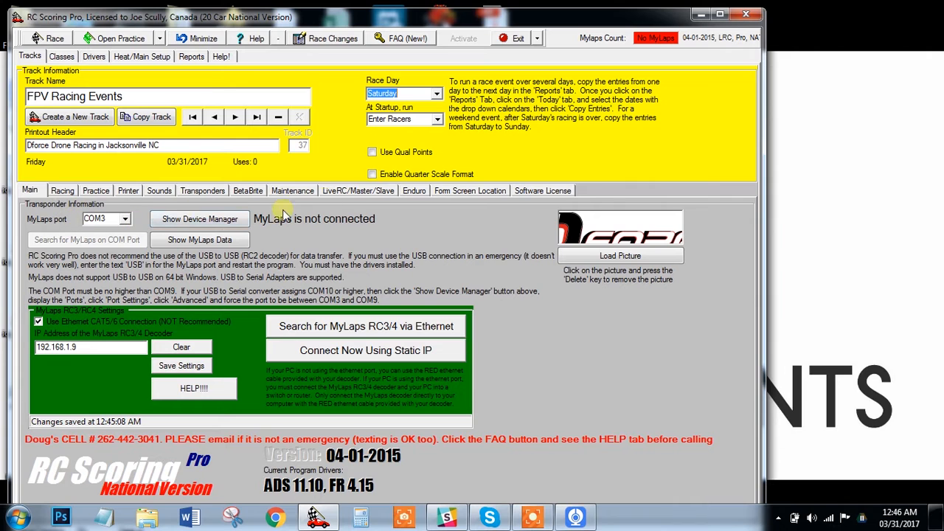
{"action": "left_click", "coordinate": [195, 219]}
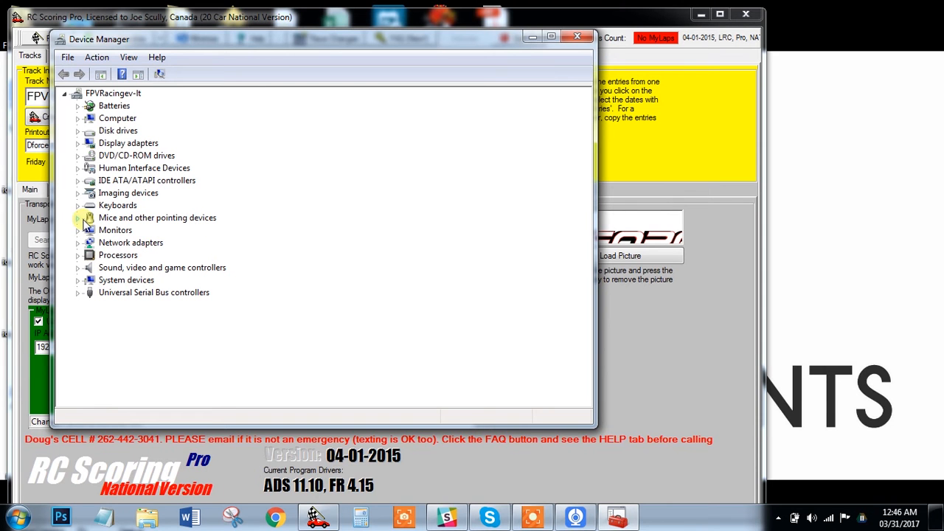
{"action": "left_click", "coordinate": [577, 36]}
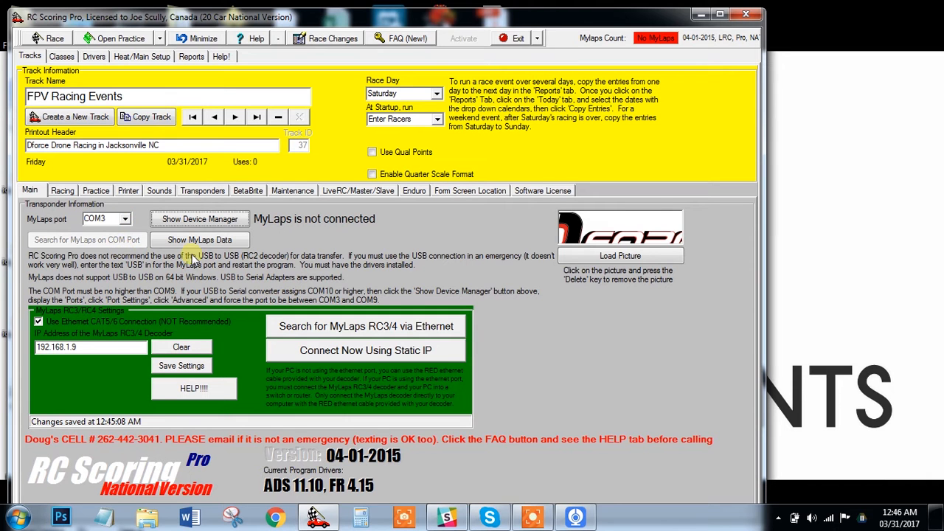
Move the Iridium650 shortcut to the end of the desktop icons and return to RC Scoring Pro.
{"action": "left_click", "coordinate": [701, 14]}
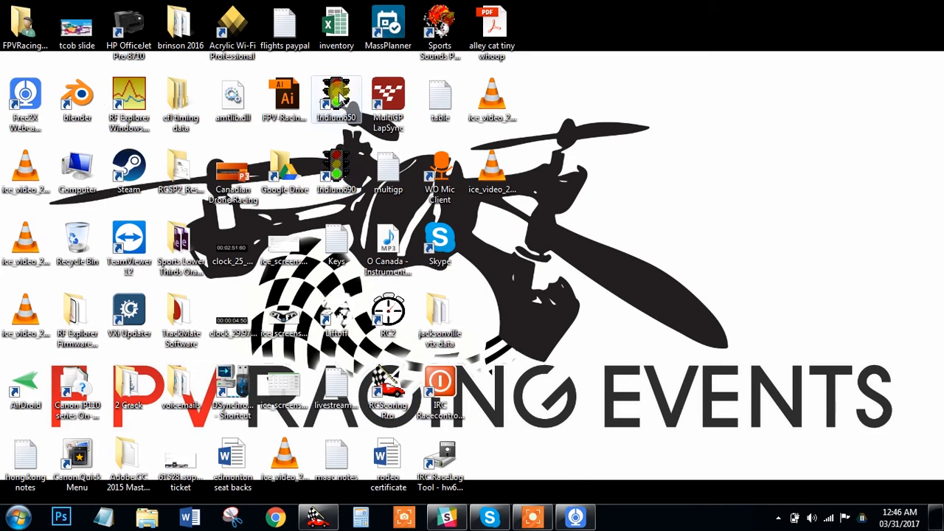
{"action": "left_click_drag", "start_coordinate": [337, 91], "coordinate": [590, 38]}
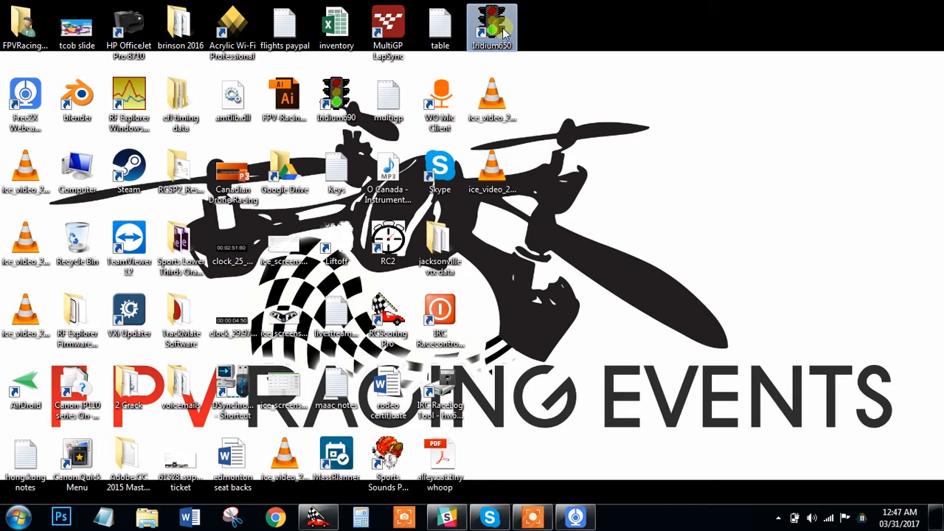
{"action": "left_click", "coordinate": [317, 517]}
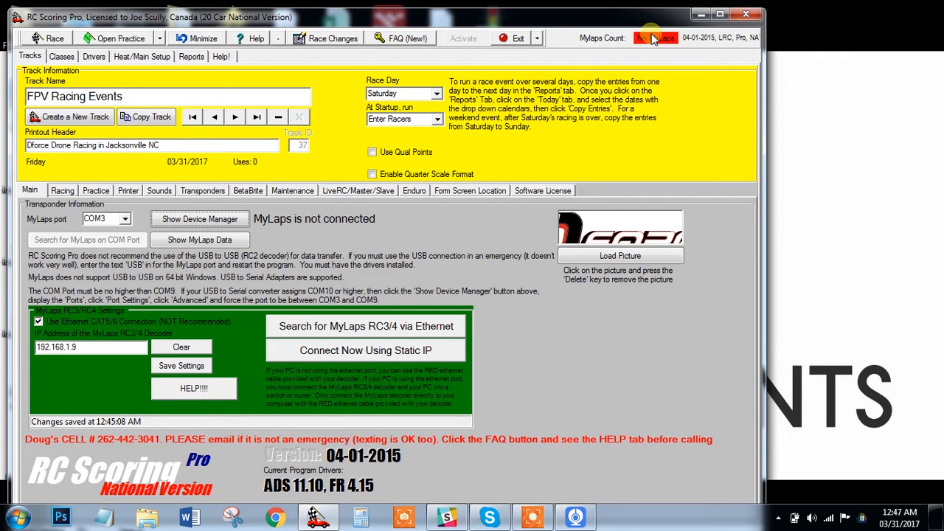
Browse through the other stored track records and return to the FPV Racing Events track.
{"action": "left_click", "coordinate": [172, 104]}
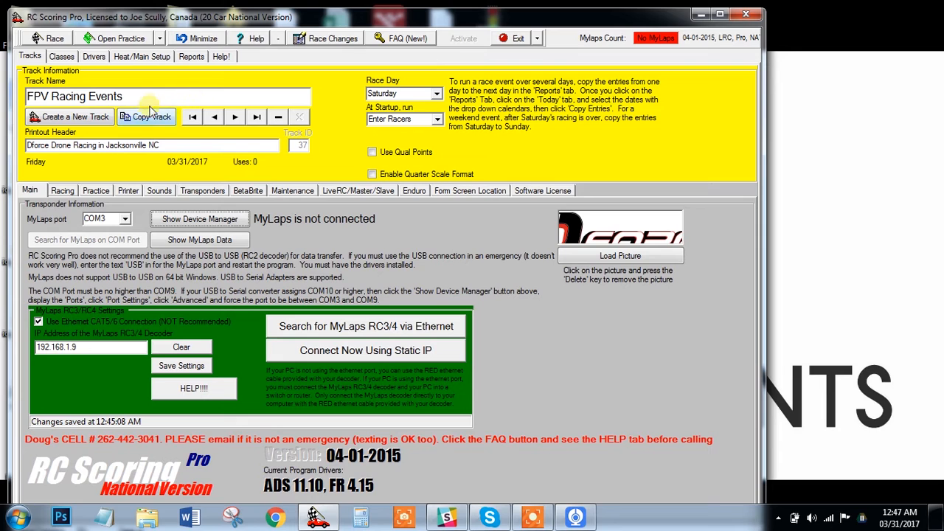
{"action": "left_click", "coordinate": [234, 118]}
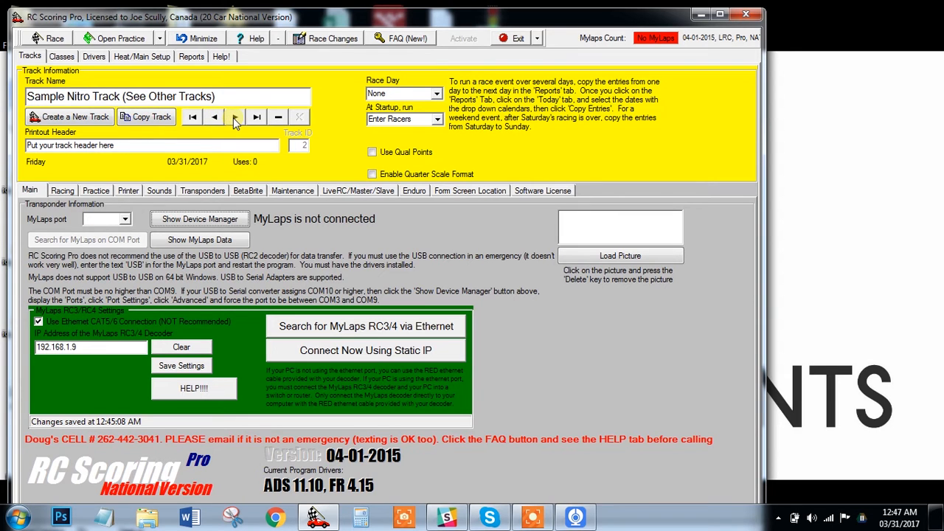
{"action": "left_click", "coordinate": [235, 118]}
{"action": "left_click", "coordinate": [221, 118]}
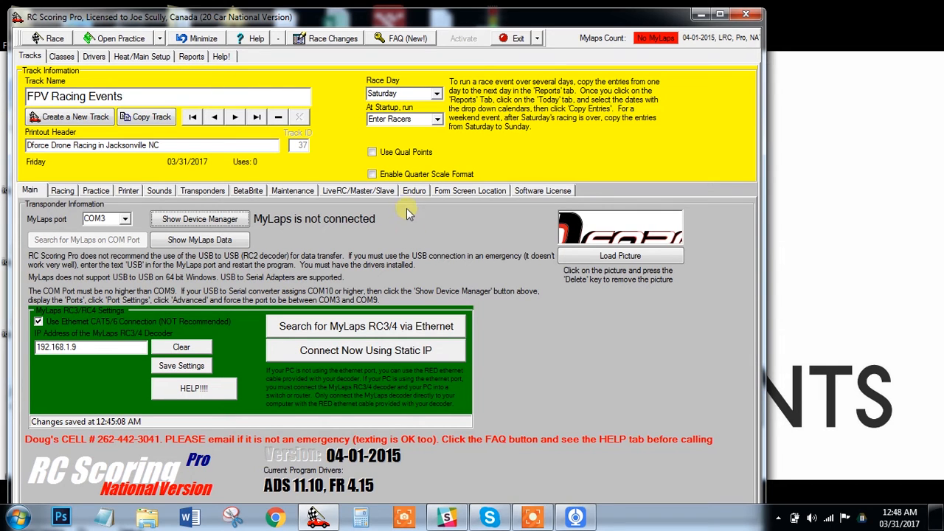
Check the current weekday in the system calendar, set the track's race day to Friday and save the change.
{"action": "left_click", "coordinate": [913, 520]}
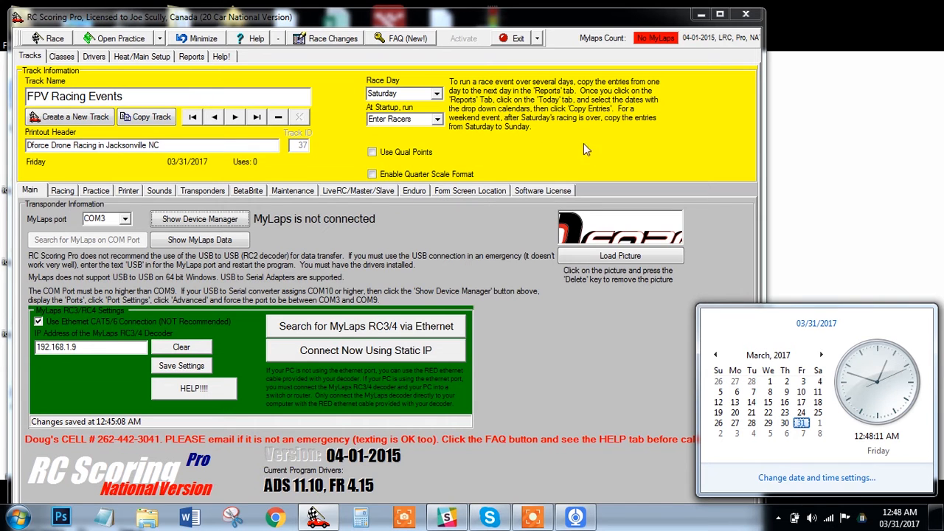
{"action": "left_click", "coordinate": [533, 114]}
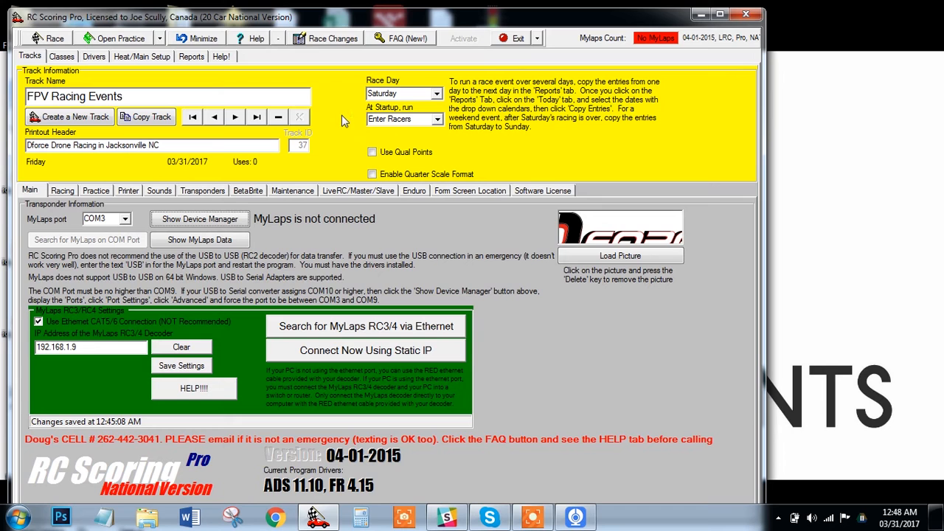
{"action": "left_click", "coordinate": [436, 94]}
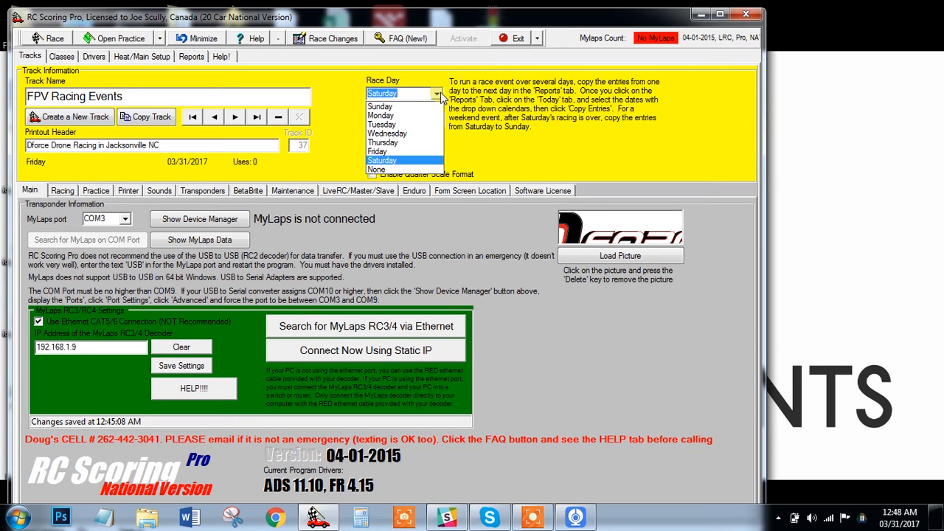
{"action": "left_click", "coordinate": [405, 152]}
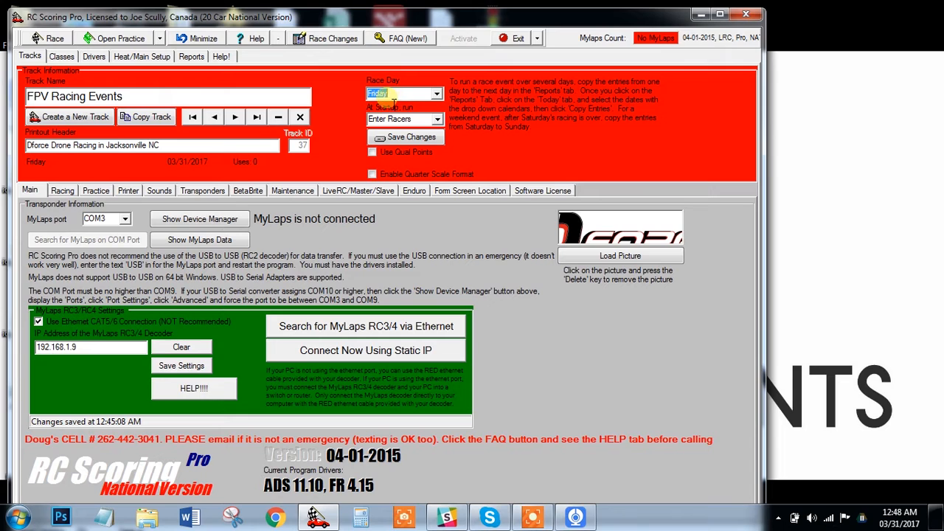
{"action": "left_click", "coordinate": [411, 137]}
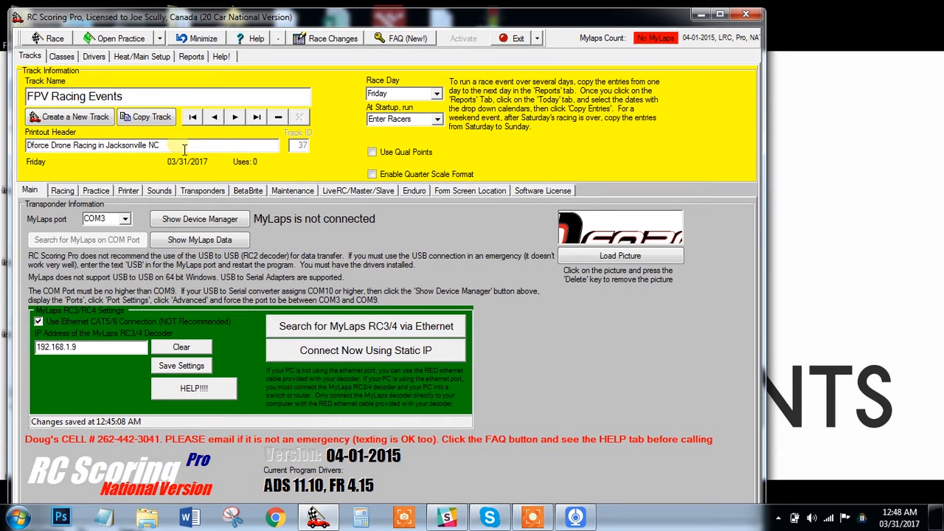
Replace the track's printout header with "Demo Race for Training" and save the change.
{"action": "left_click_drag", "start_coordinate": [184, 145], "coordinate": [28, 145]}
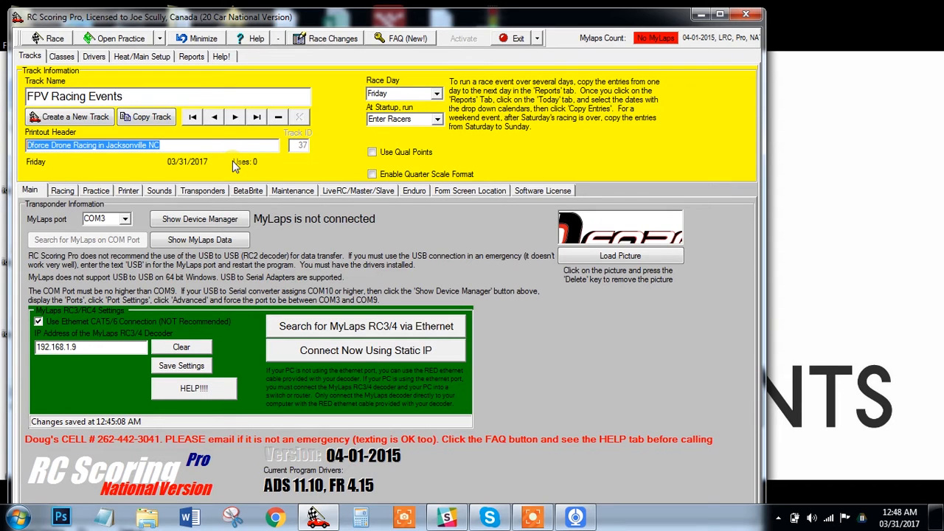
{"action": "type", "text": "Demo Race for Training"}
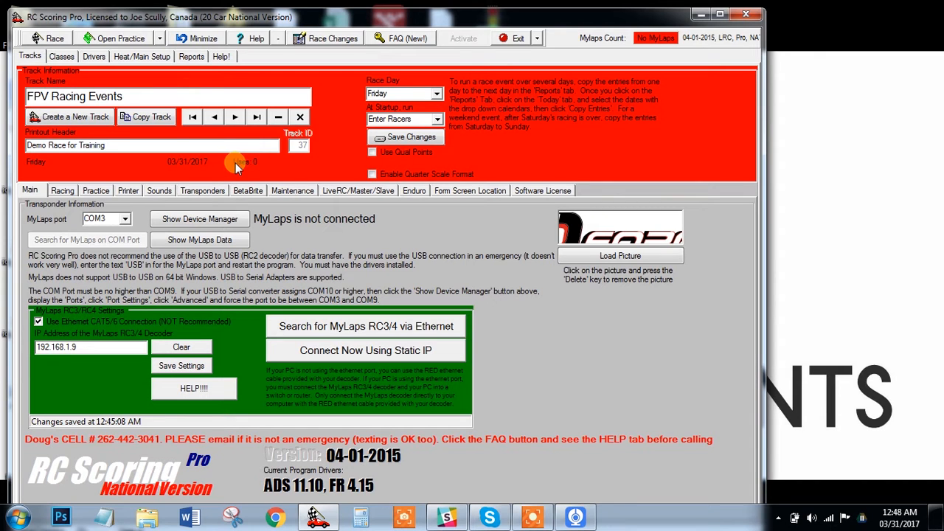
{"action": "left_click", "coordinate": [425, 137]}
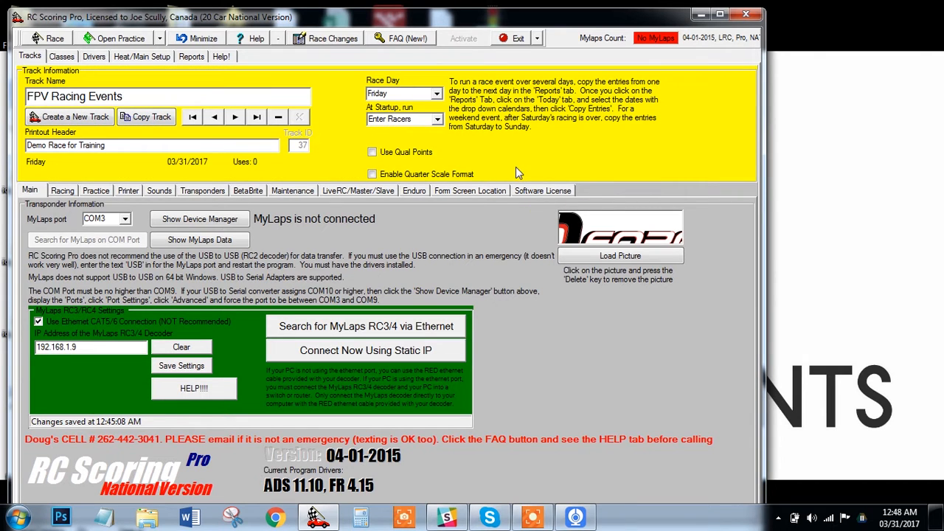
View the file chooser for the track picture, and preview the heat sheet to check its printed logo and header.
{"action": "left_click", "coordinate": [610, 256]}
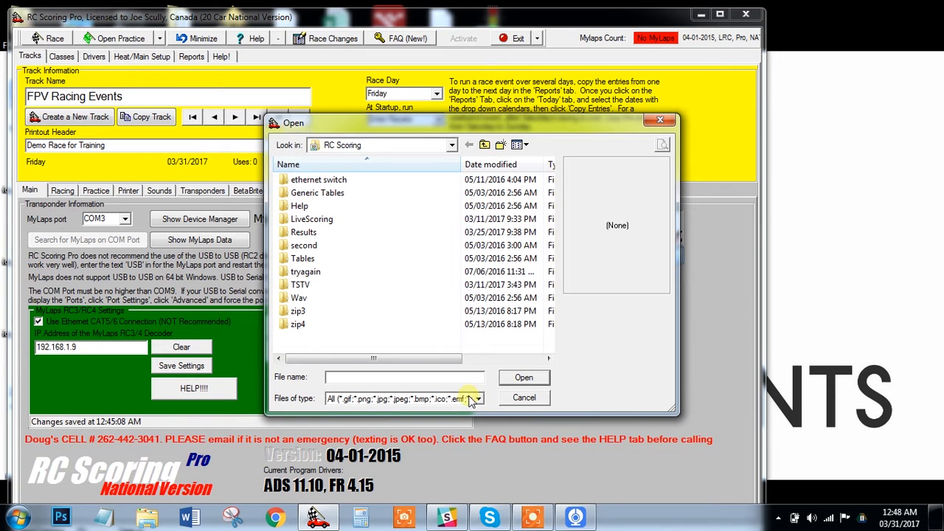
{"action": "left_click", "coordinate": [661, 119]}
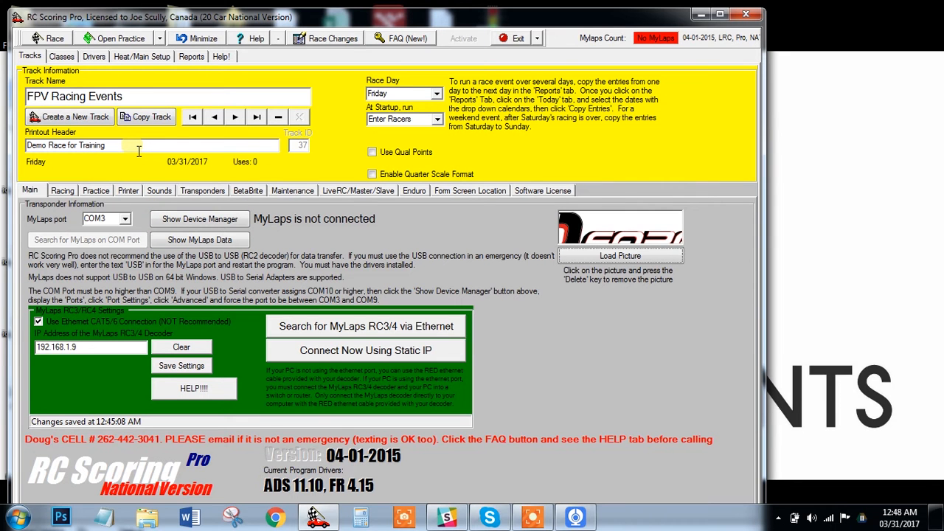
{"action": "left_click", "coordinate": [136, 57]}
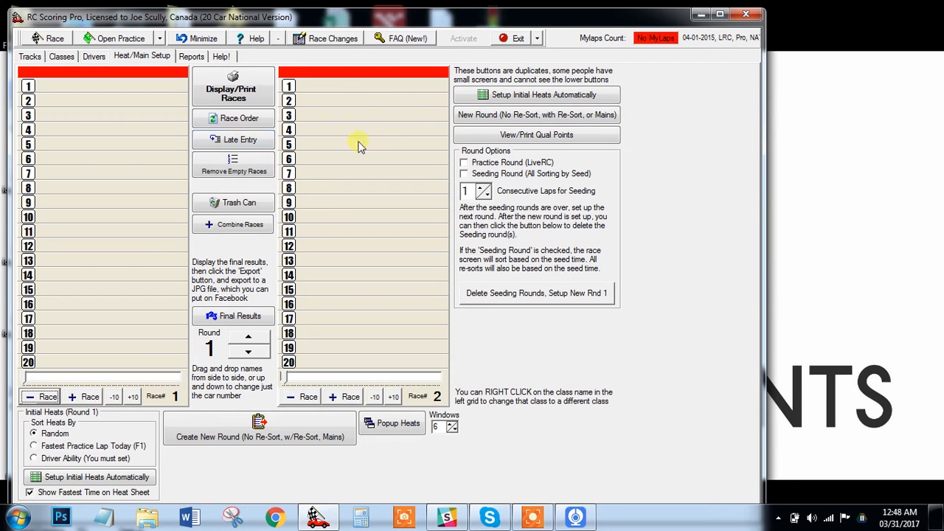
{"action": "left_click", "coordinate": [235, 95]}
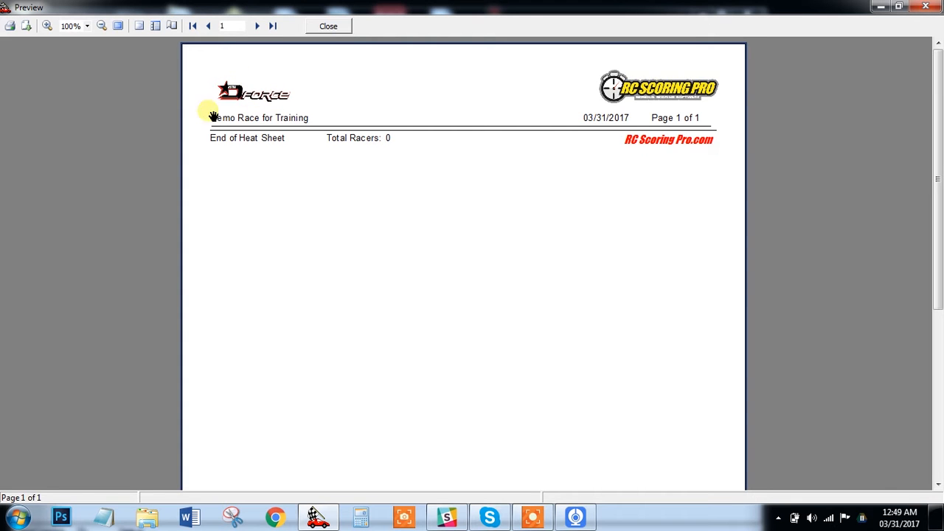
{"action": "left_click", "coordinate": [329, 26]}
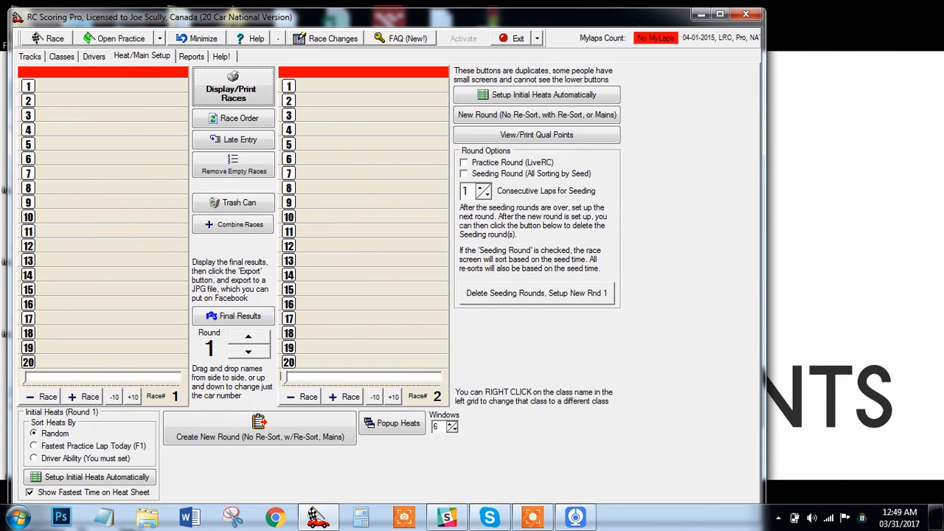
Load the "tcob slide" image from the Desktop as the picture of the FPV Racing Events track.
{"action": "left_click", "coordinate": [29, 56]}
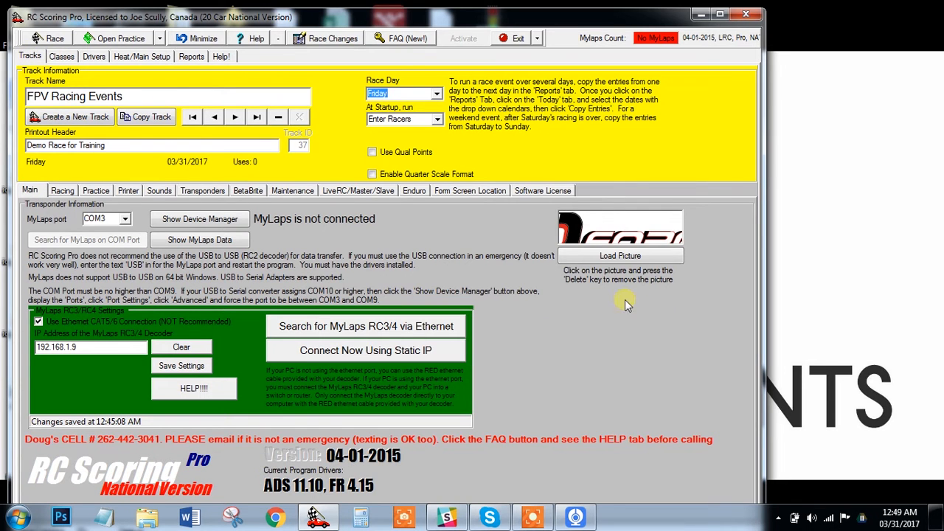
{"action": "left_click", "coordinate": [633, 256]}
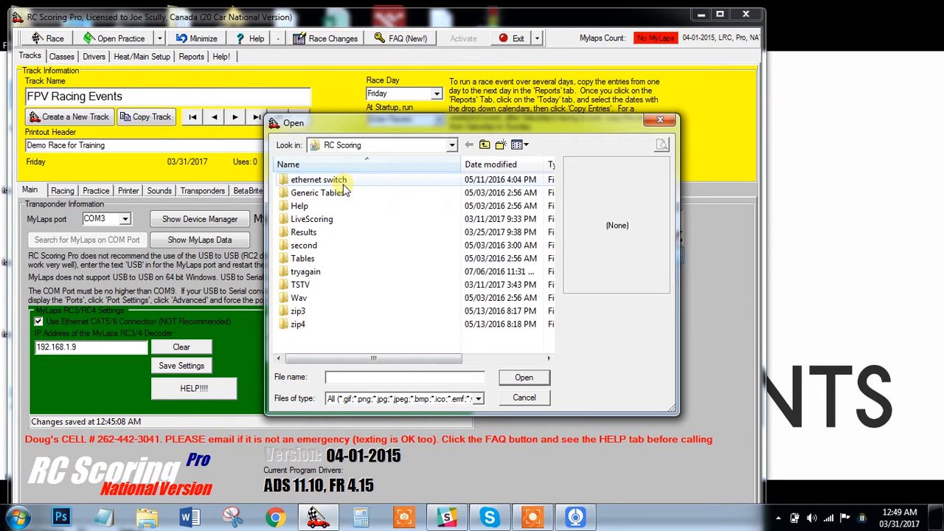
{"action": "left_click", "coordinate": [452, 146]}
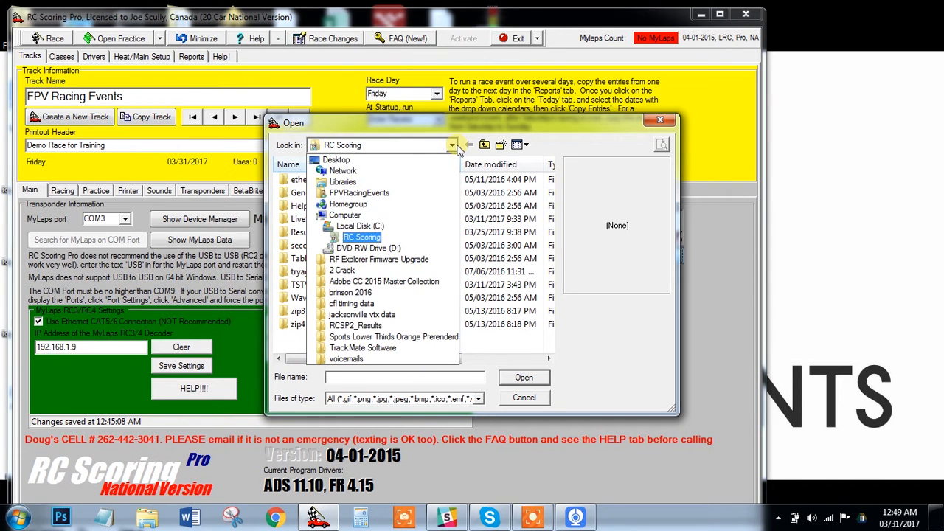
{"action": "left_click", "coordinate": [436, 160]}
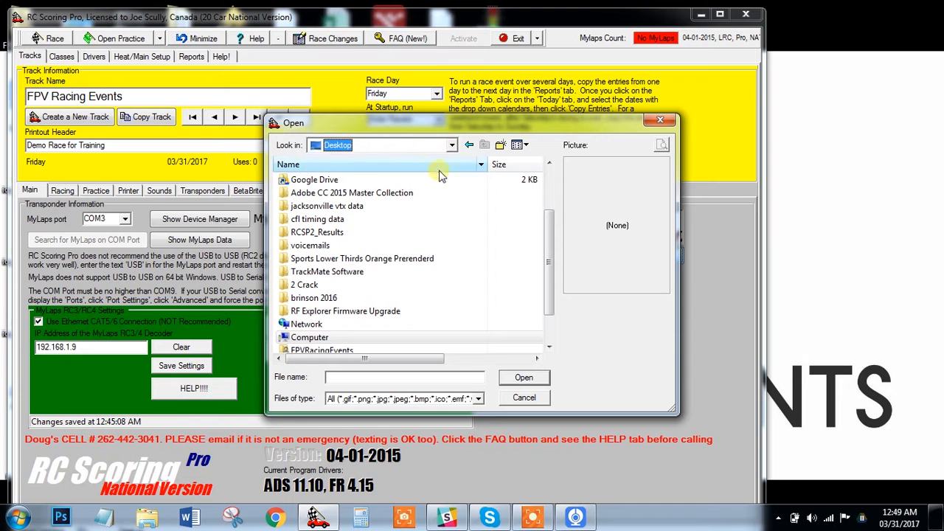
{"action": "scroll", "coordinate": [432, 214], "scroll_direction": "down", "scroll_amount": 1}
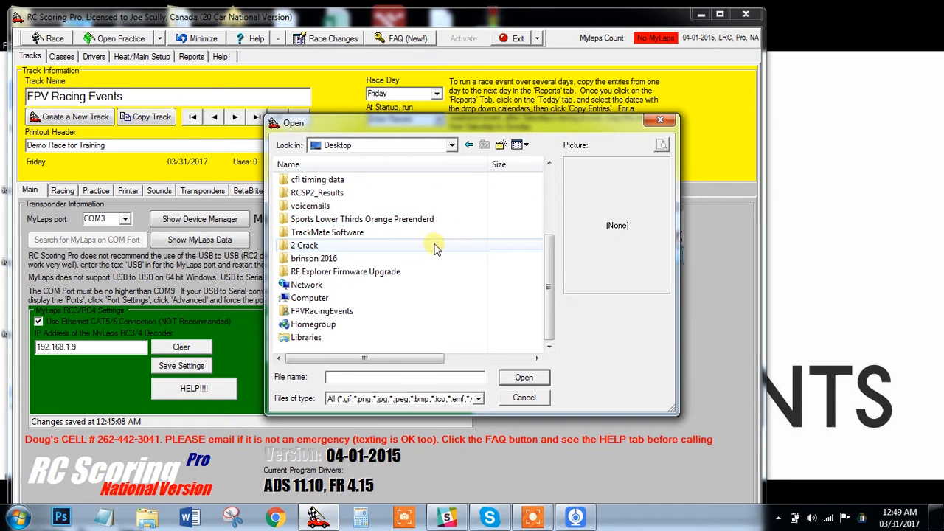
{"action": "scroll", "coordinate": [434, 249], "scroll_direction": "up", "scroll_amount": 3}
{"action": "left_click", "coordinate": [318, 179]}
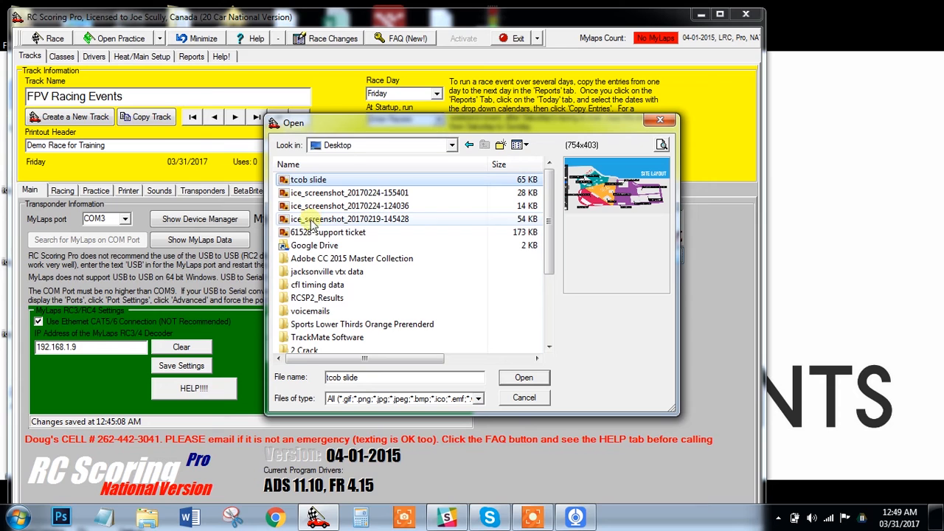
{"action": "left_click", "coordinate": [334, 234]}
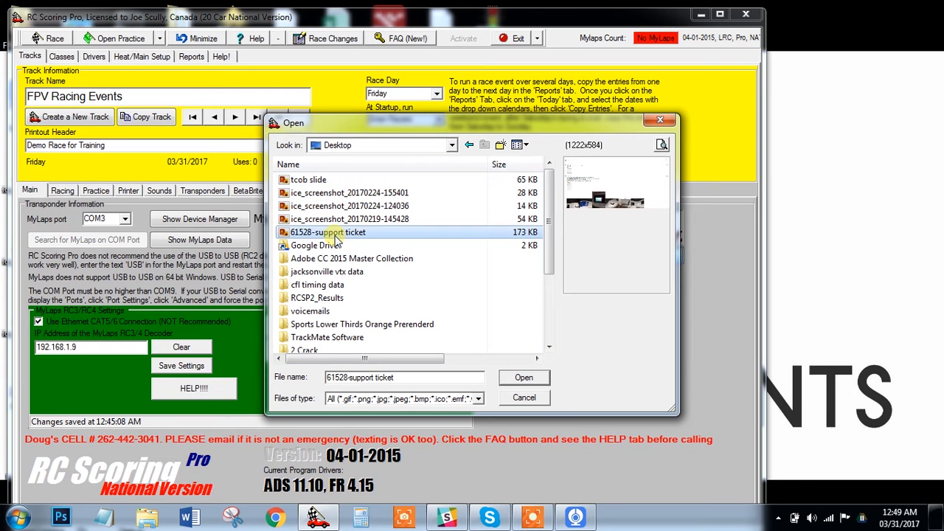
{"action": "left_click", "coordinate": [313, 185]}
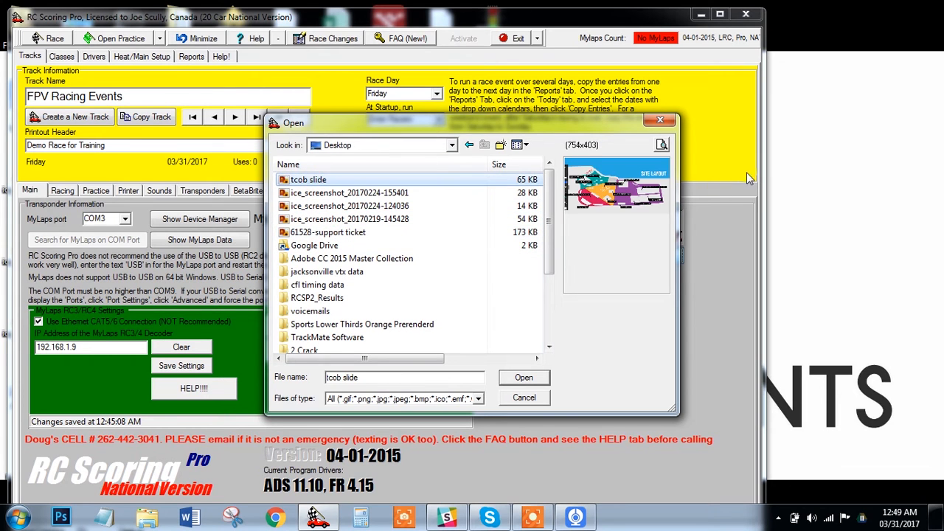
{"action": "scroll", "coordinate": [373, 254], "scroll_direction": "down", "scroll_amount": 3}
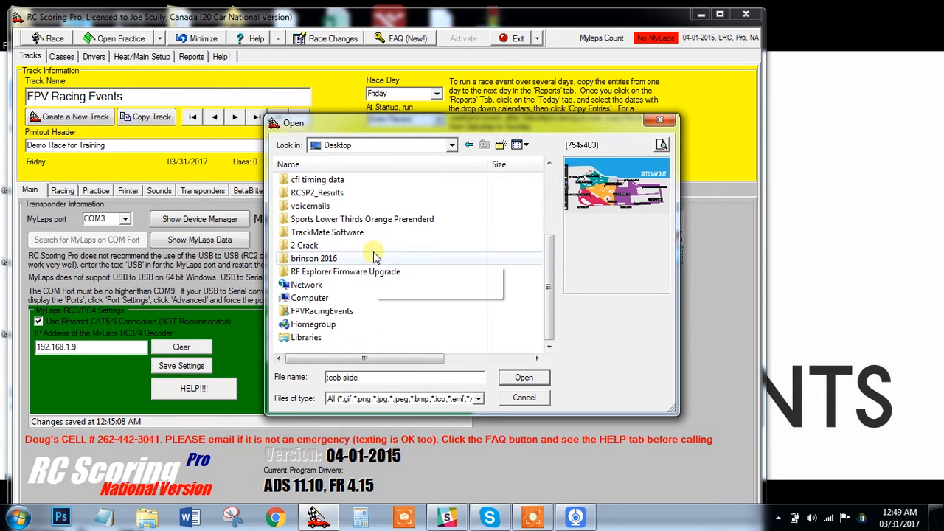
{"action": "scroll", "coordinate": [362, 251], "scroll_direction": "up", "scroll_amount": 3}
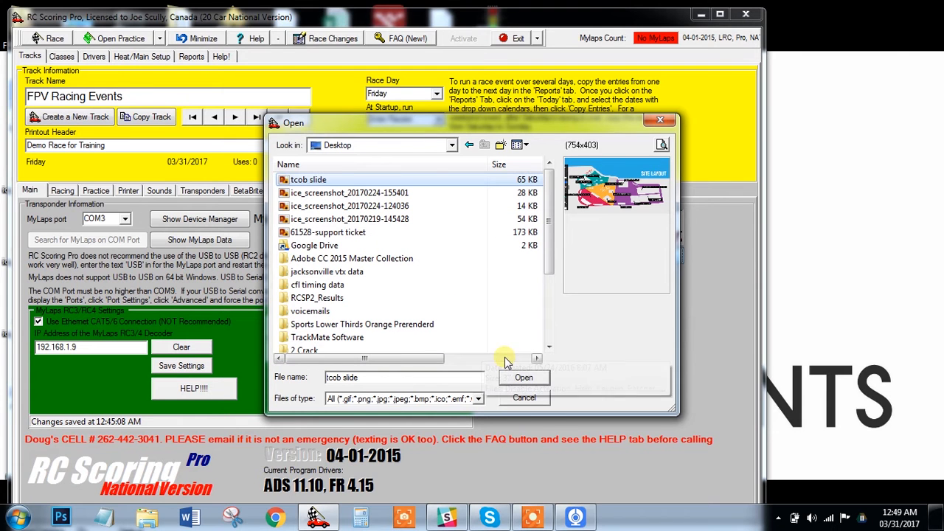
{"action": "left_click", "coordinate": [520, 378]}
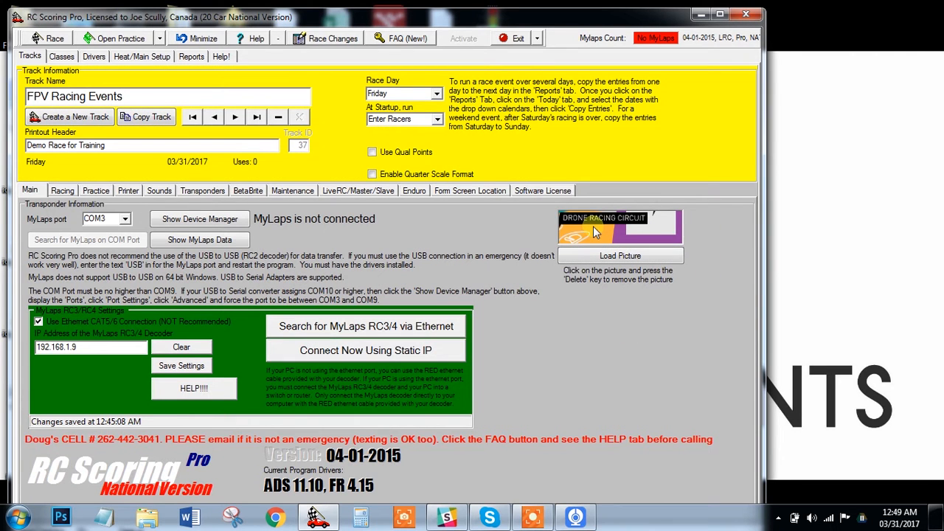
Preview the heat sheet to check the logo and header it prints, and close the preview.
{"action": "left_click", "coordinate": [140, 57]}
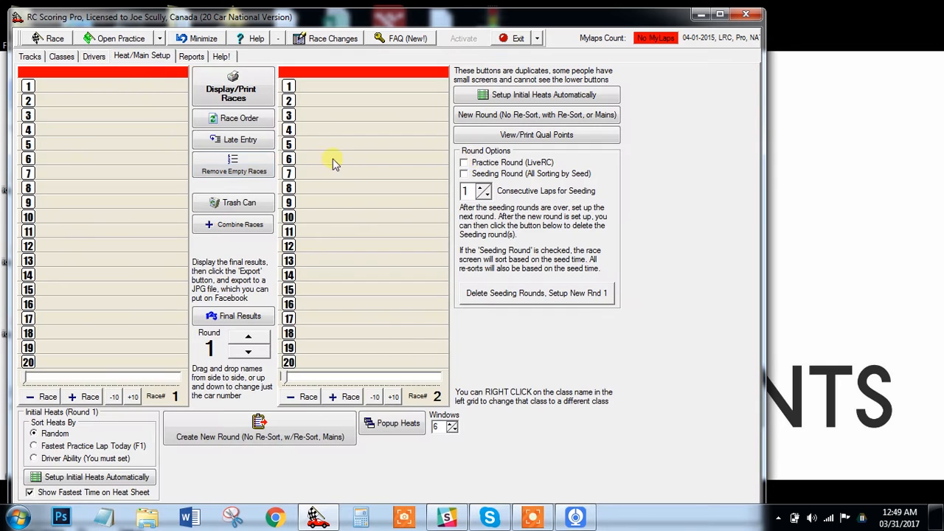
{"action": "left_click", "coordinate": [194, 90]}
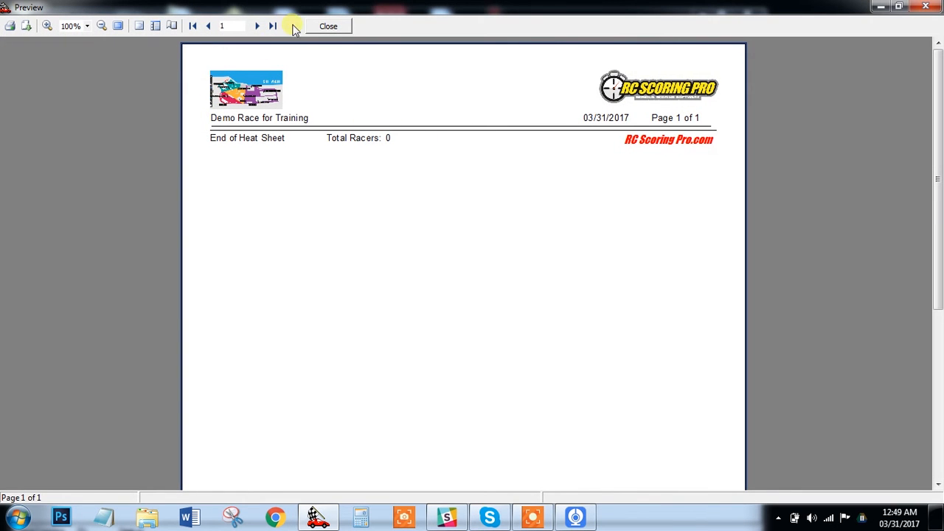
{"action": "left_click", "coordinate": [327, 26]}
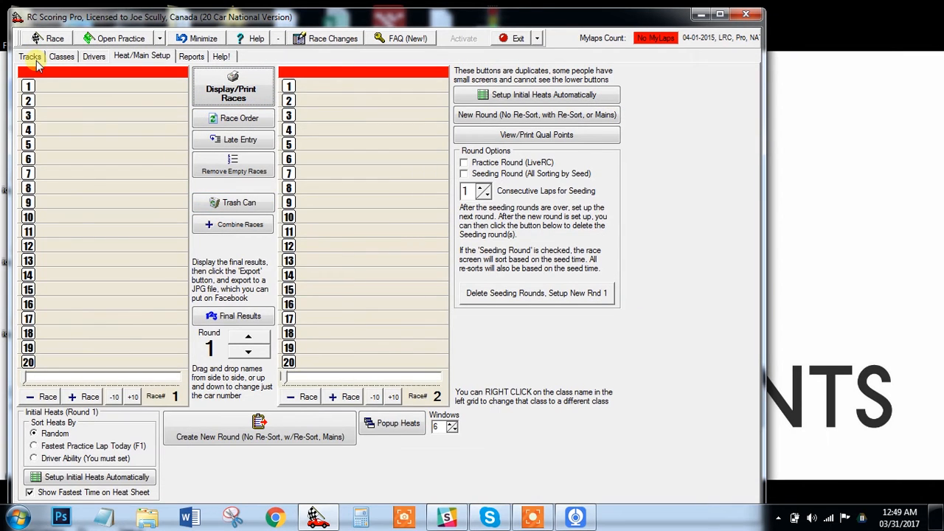
Look through the racing, practice and printer settings of the FPV Racing Events track.
{"action": "left_click", "coordinate": [30, 57]}
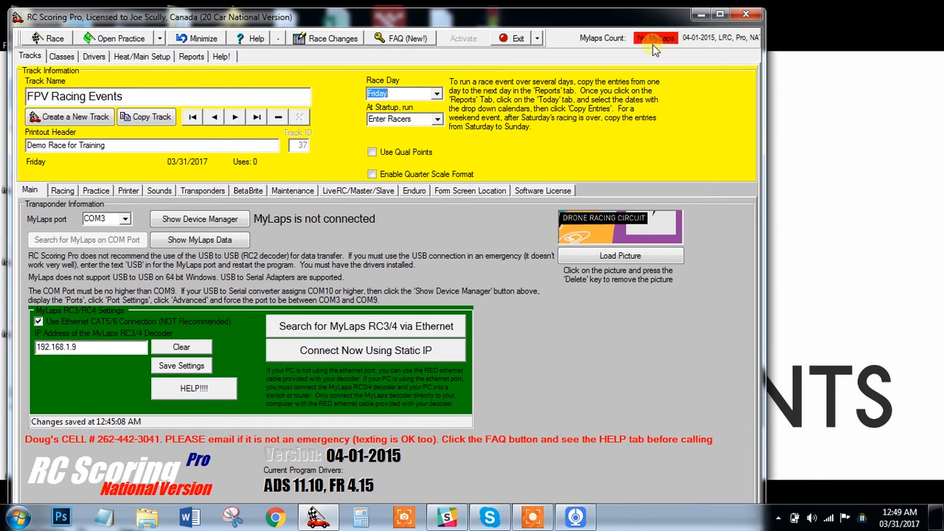
{"action": "left_click", "coordinate": [63, 192]}
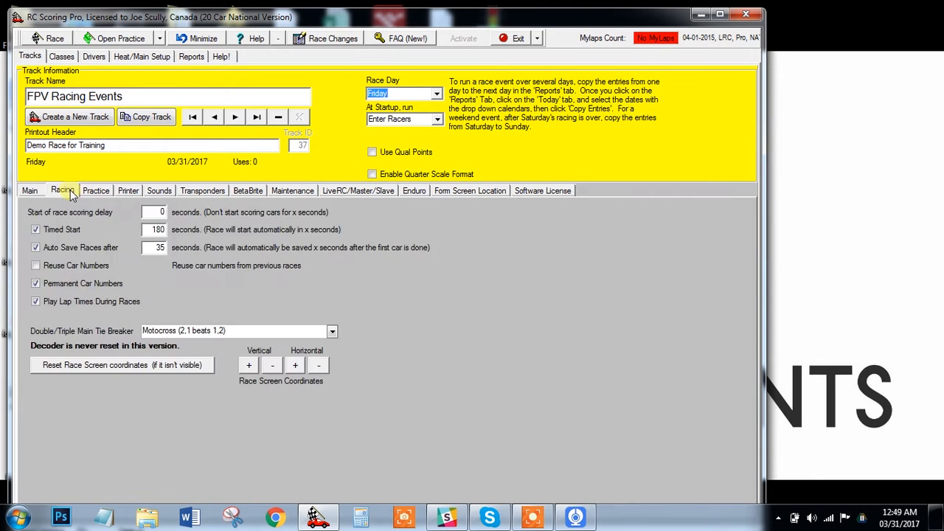
{"action": "left_click", "coordinate": [100, 192]}
{"action": "left_click", "coordinate": [133, 194]}
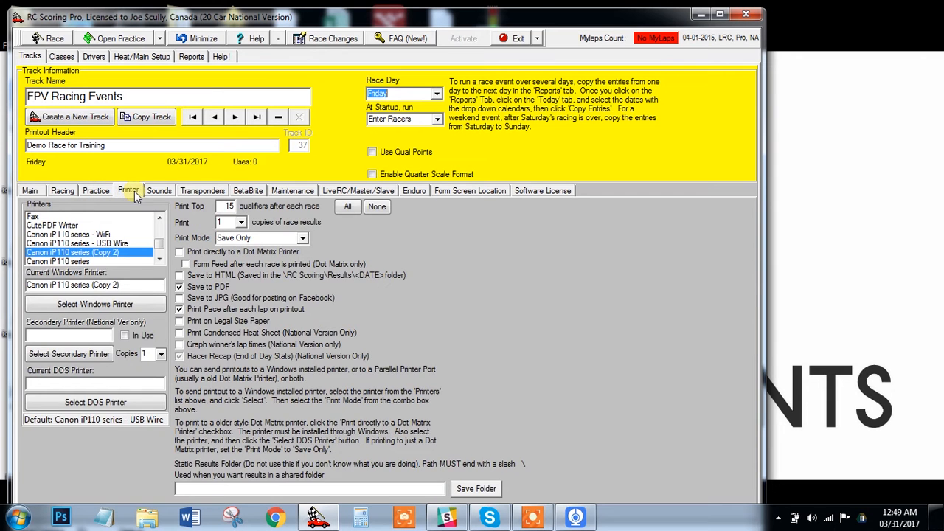
Examine the track's transponder racks and the seven-digit transponder number of car 1 in the Red rack.
{"action": "left_click", "coordinate": [197, 195]}
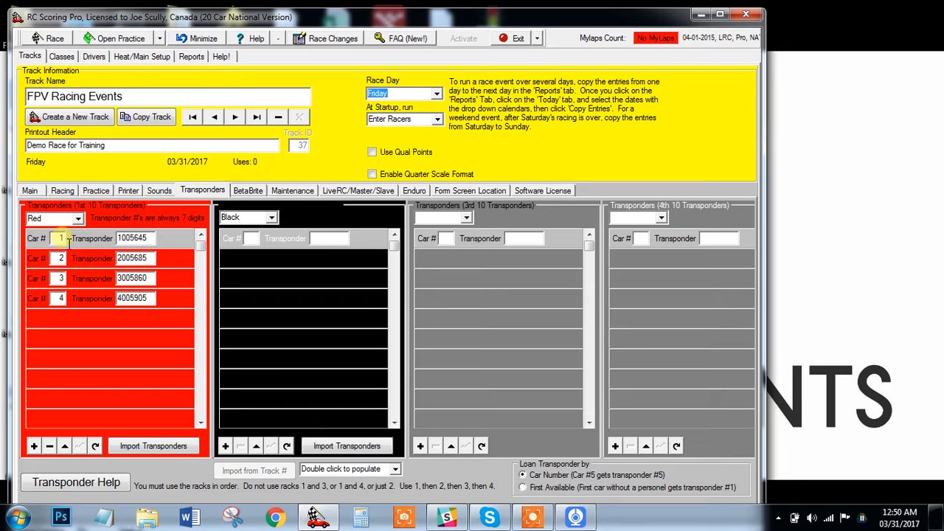
{"action": "left_click", "coordinate": [148, 239]}
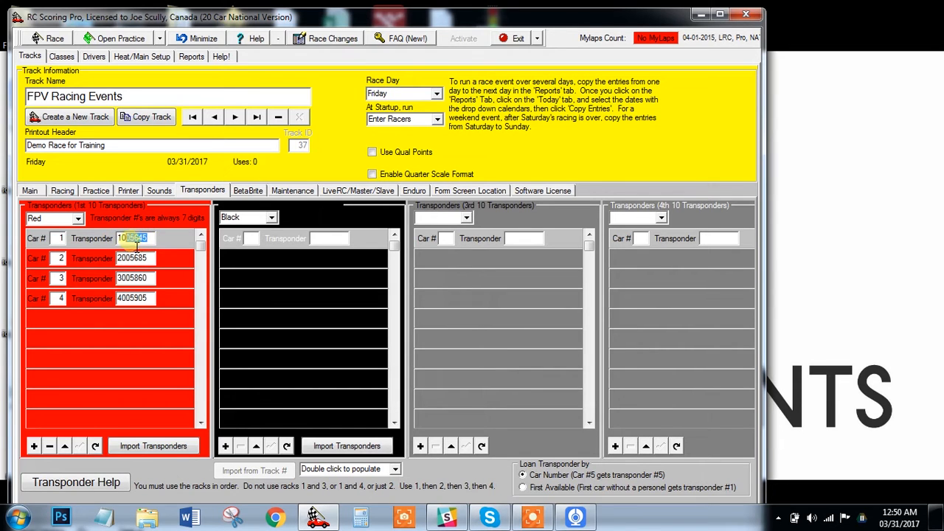
{"action": "left_click_drag", "start_coordinate": [133, 248], "coordinate": [79, 253]}
{"action": "left_click", "coordinate": [148, 238]}
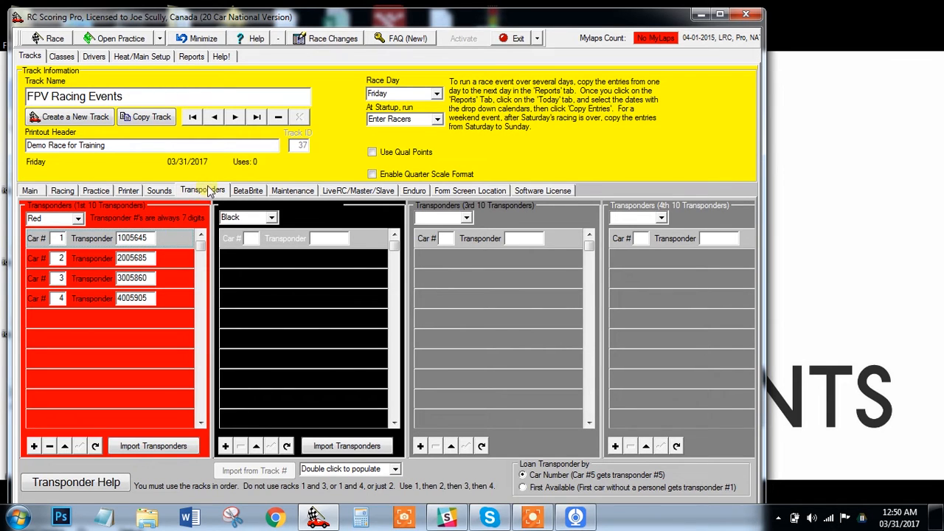
Add car 5 with transponder 5005800 to the Red rack and save the entry.
{"action": "left_click", "coordinate": [35, 446]}
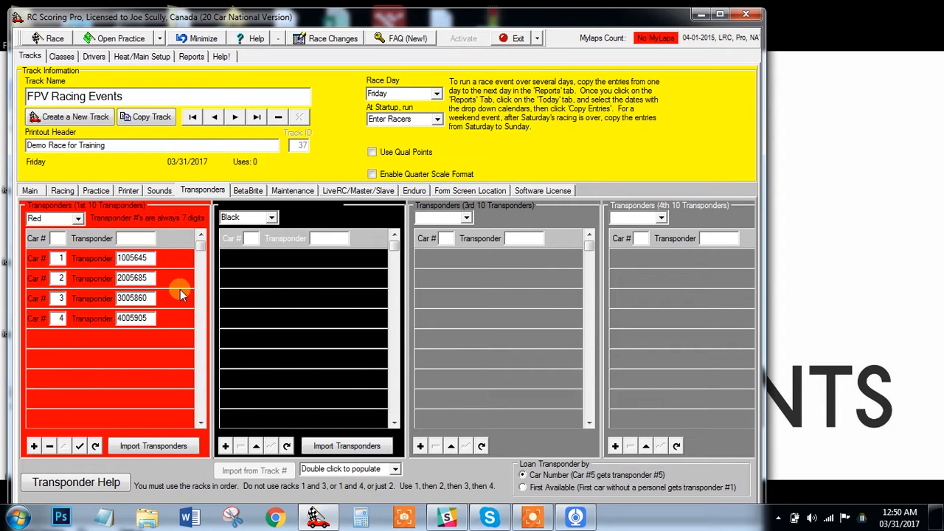
{"action": "key", "text": "Tab"}
{"action": "type", "text": "5005800"}
{"action": "left_click", "coordinate": [79, 447]}
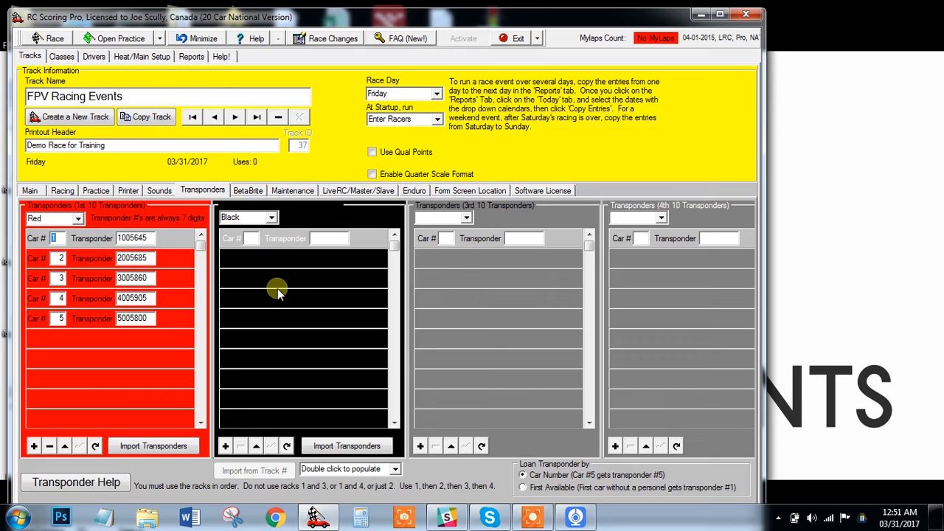
Enter car 1 with transponder 1005880 and car 2 with transponder 2004631 in the Black rack, saving each entry.
{"action": "left_click", "coordinate": [254, 238]}
{"action": "type", "text": "1"}
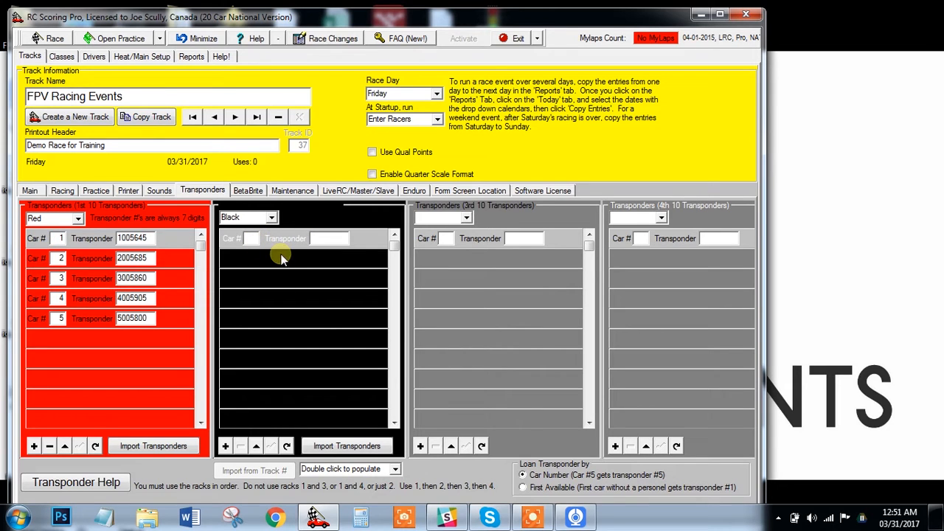
{"action": "left_click", "coordinate": [336, 239]}
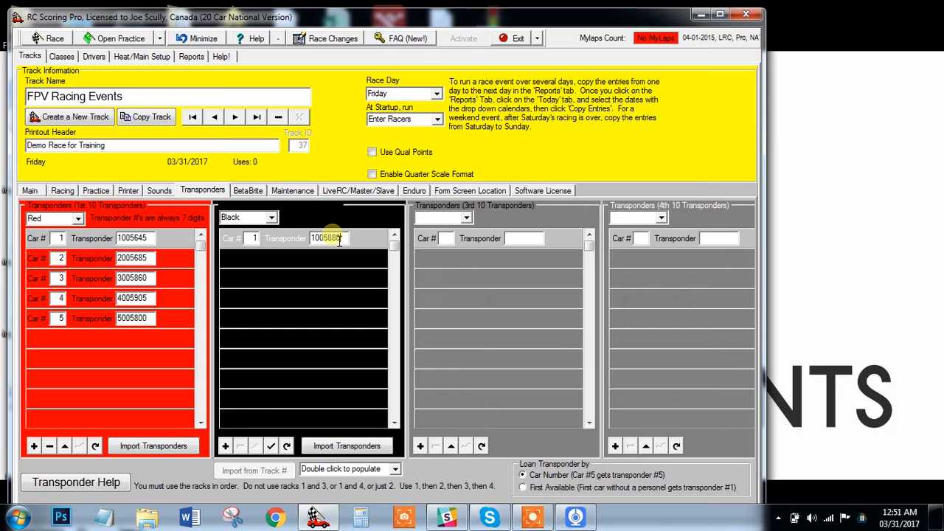
{"action": "left_click", "coordinate": [270, 446]}
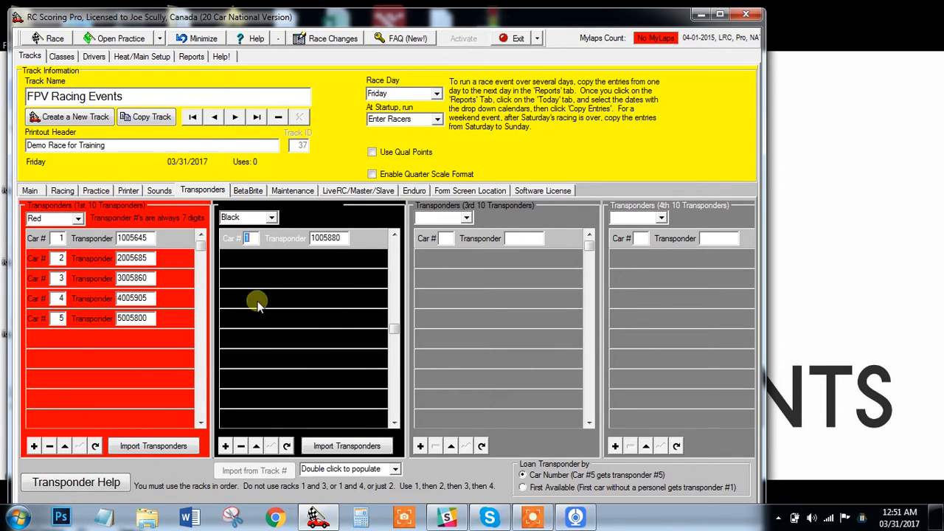
{"action": "left_click", "coordinate": [225, 445]}
{"action": "type", "text": "2"}
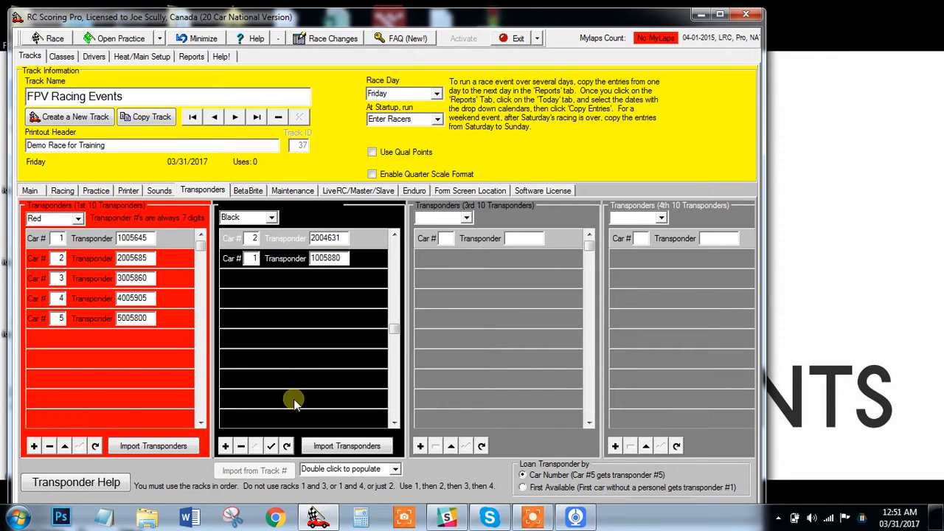
{"action": "left_click", "coordinate": [271, 445]}
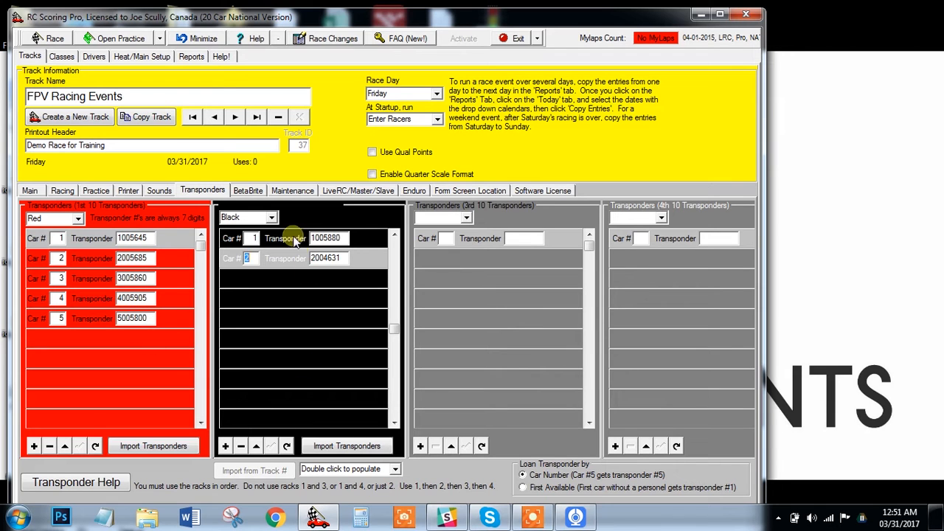
Delete the entries for cars 2 and 1 from the Black transponder rack.
{"action": "left_click", "coordinate": [241, 446]}
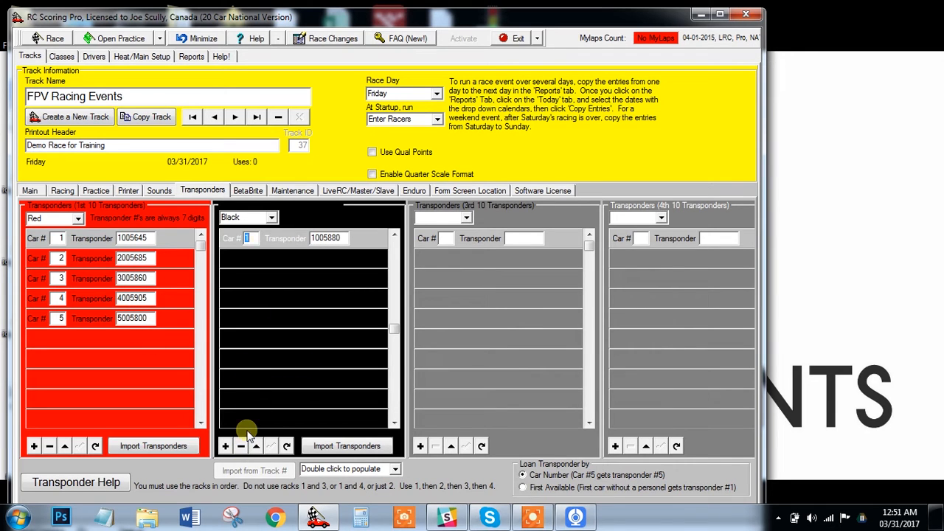
{"action": "left_click", "coordinate": [242, 447]}
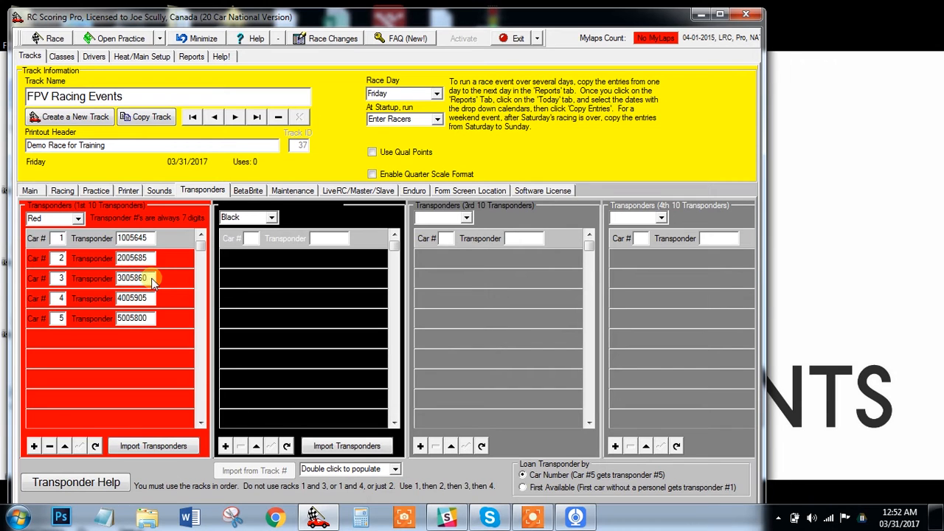
Review the track's main settings and examine the timed start delay in its racing options.
{"action": "left_click", "coordinate": [62, 58]}
{"action": "left_click", "coordinate": [31, 58]}
{"action": "left_click", "coordinate": [29, 191]}
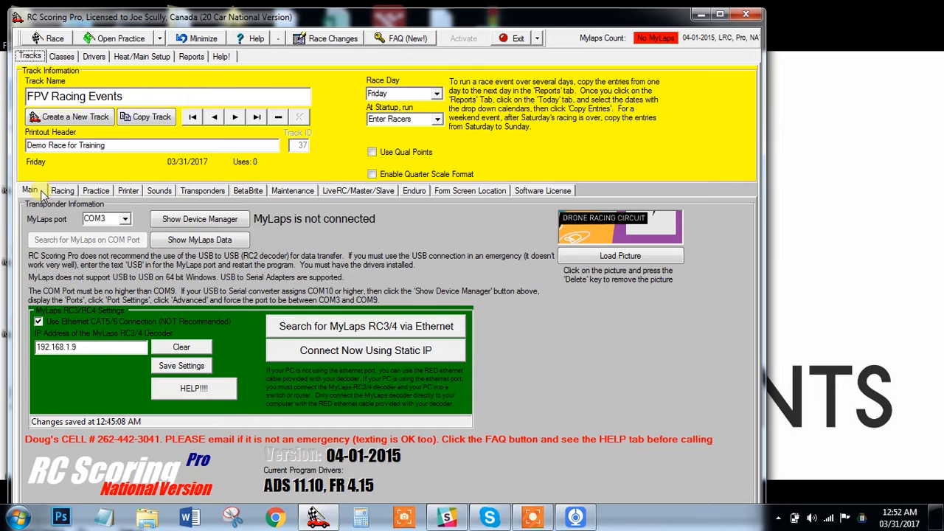
{"action": "left_click", "coordinate": [63, 190]}
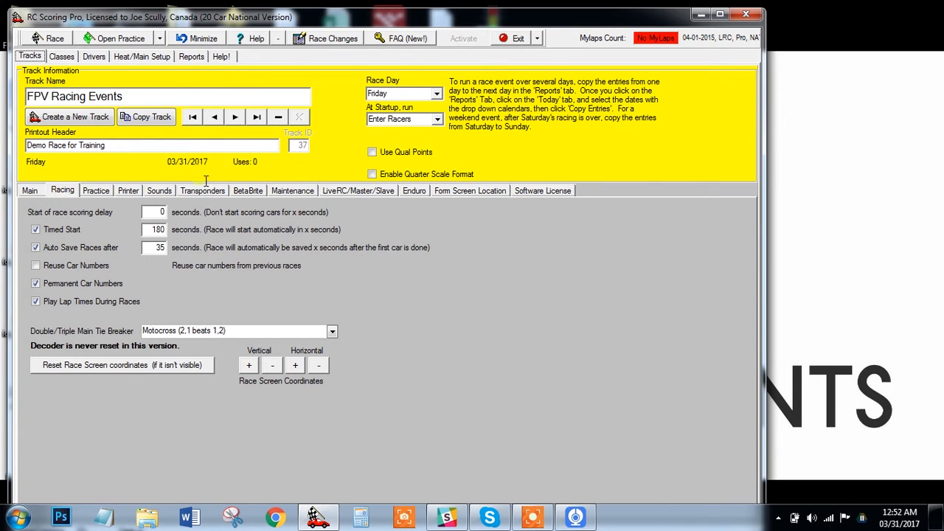
{"action": "left_click", "coordinate": [157, 232]}
{"action": "left_click", "coordinate": [159, 232]}
View the automatic start countdown on the race screen, cancel the countdown and close the race screen.
{"action": "left_click", "coordinate": [49, 38]}
{"action": "left_click_drag", "start_coordinate": [151, 21], "coordinate": [344, 82]}
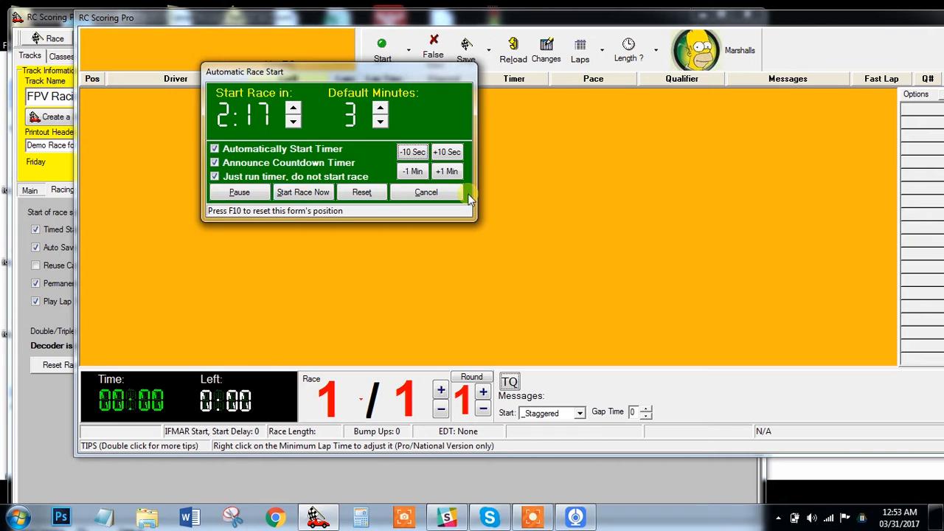
{"action": "left_click", "coordinate": [428, 195]}
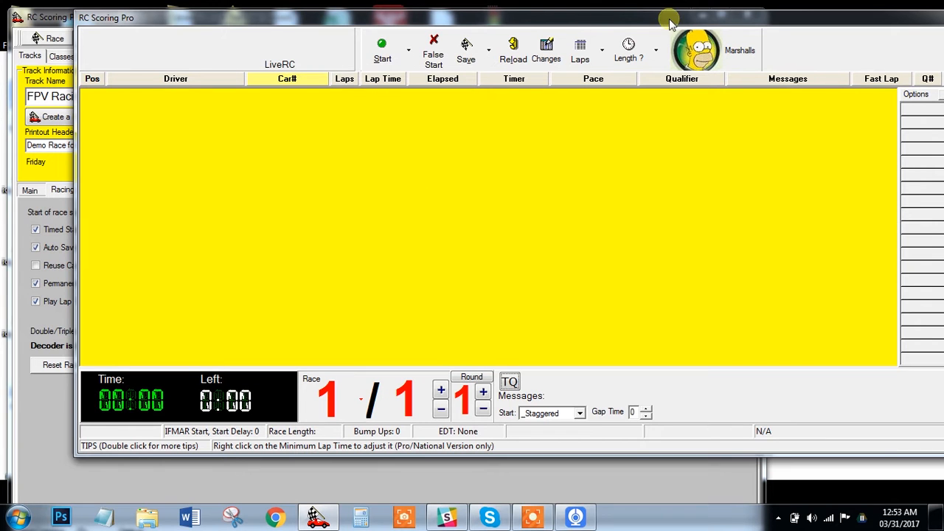
{"action": "left_click_drag", "start_coordinate": [766, 20], "coordinate": [536, 20]}
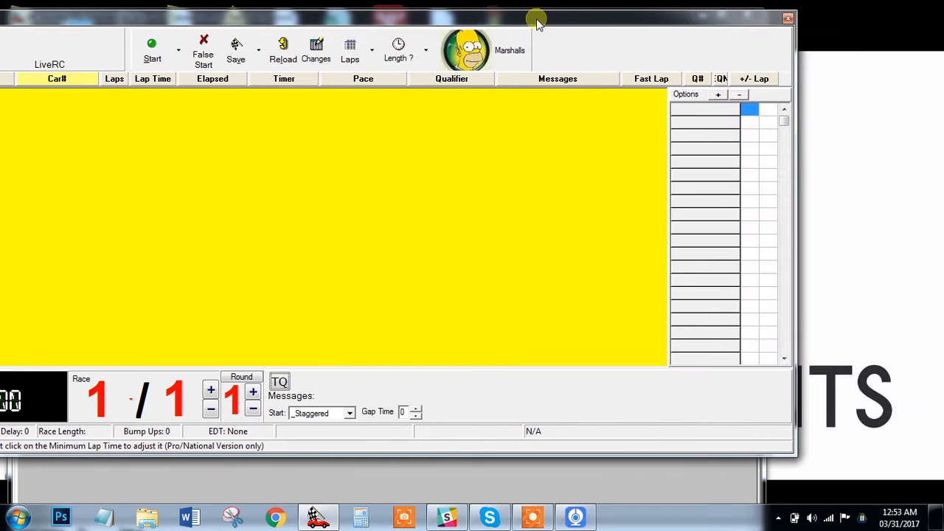
{"action": "left_click", "coordinate": [788, 18]}
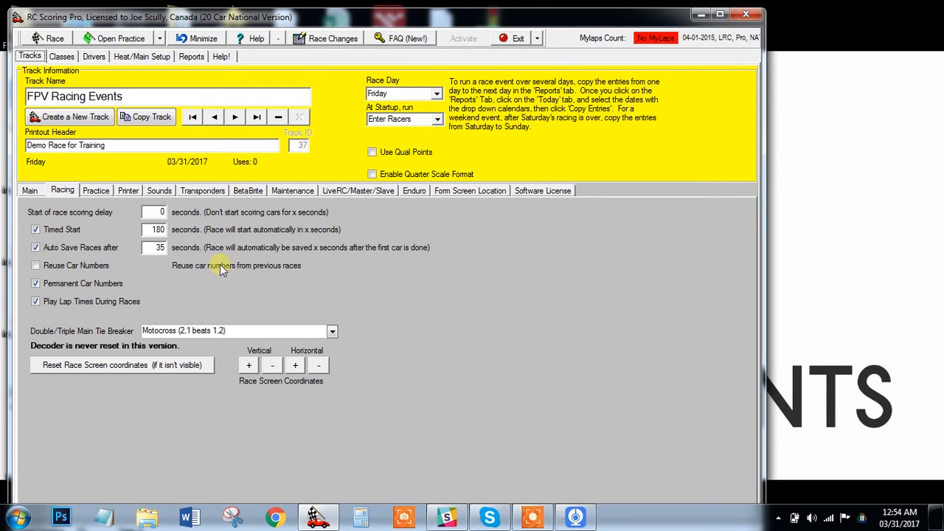
Enable Reuse Car Numbers in the racing options, save the change and review the practice lap time settings.
{"action": "left_click", "coordinate": [71, 270]}
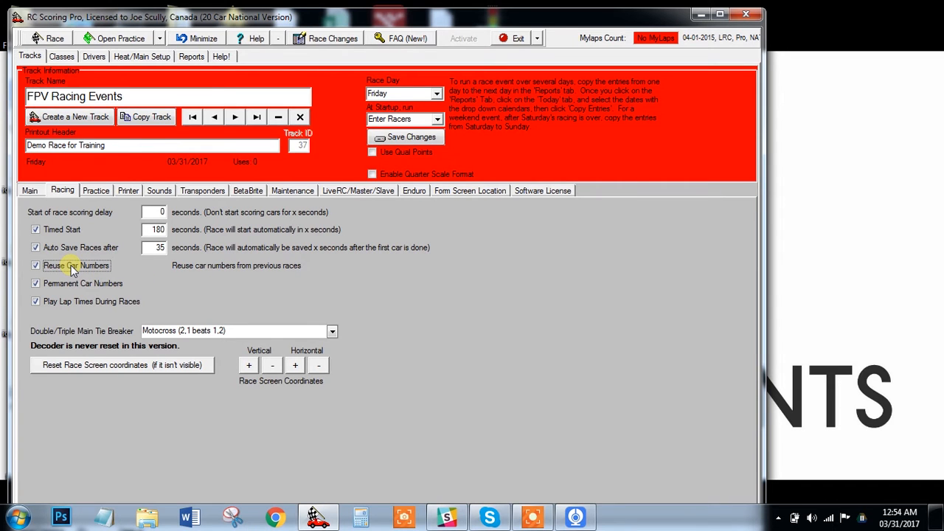
{"action": "left_click", "coordinate": [426, 138]}
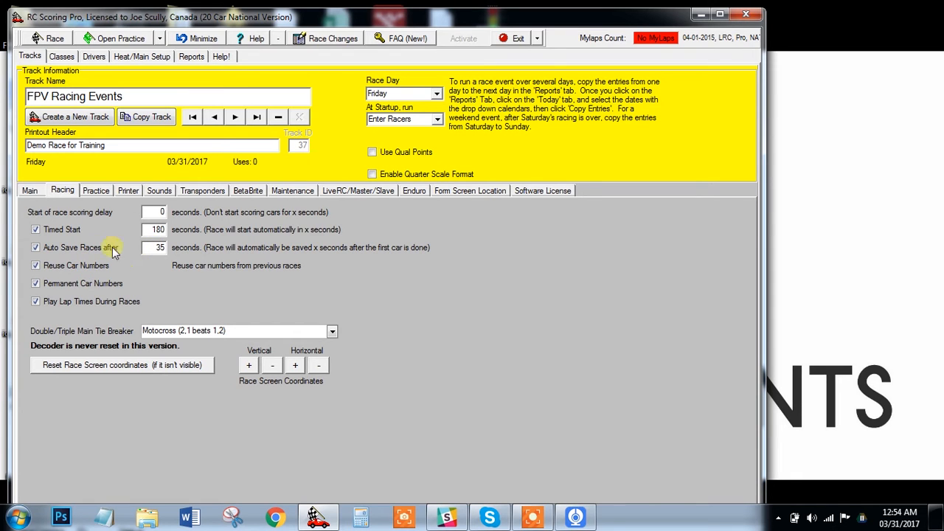
{"action": "left_click", "coordinate": [96, 190]}
{"action": "left_click", "coordinate": [159, 222]}
{"action": "left_click", "coordinate": [167, 225]}
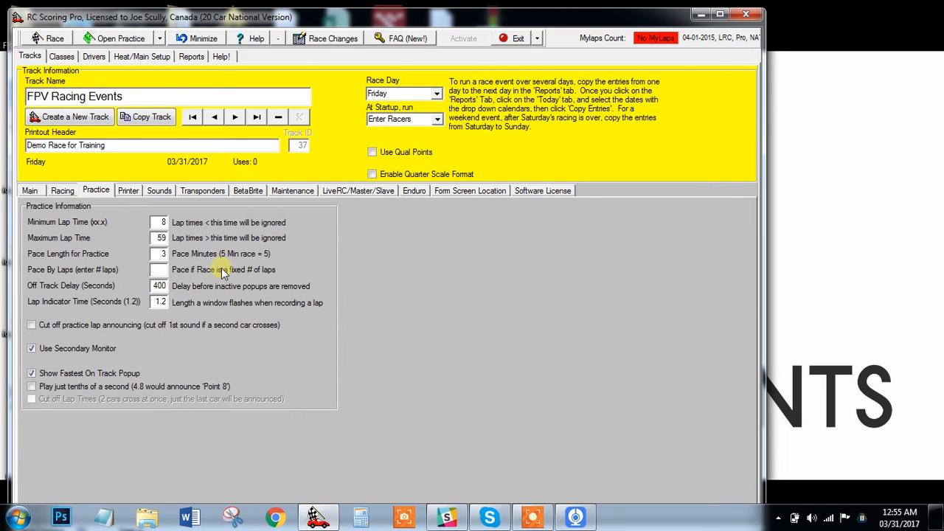
Choose Save Only as the print mode in the track's printer settings and save the change.
{"action": "left_click", "coordinate": [128, 191]}
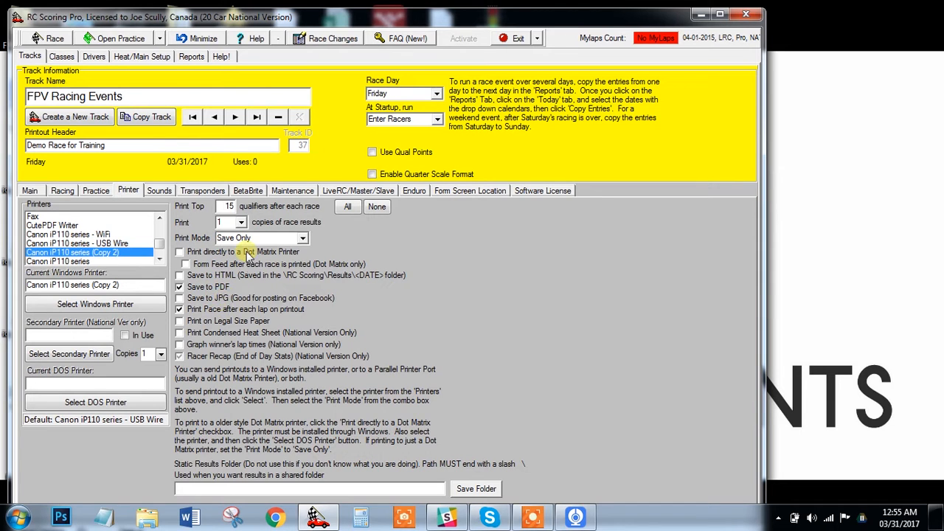
{"action": "left_click", "coordinate": [302, 239]}
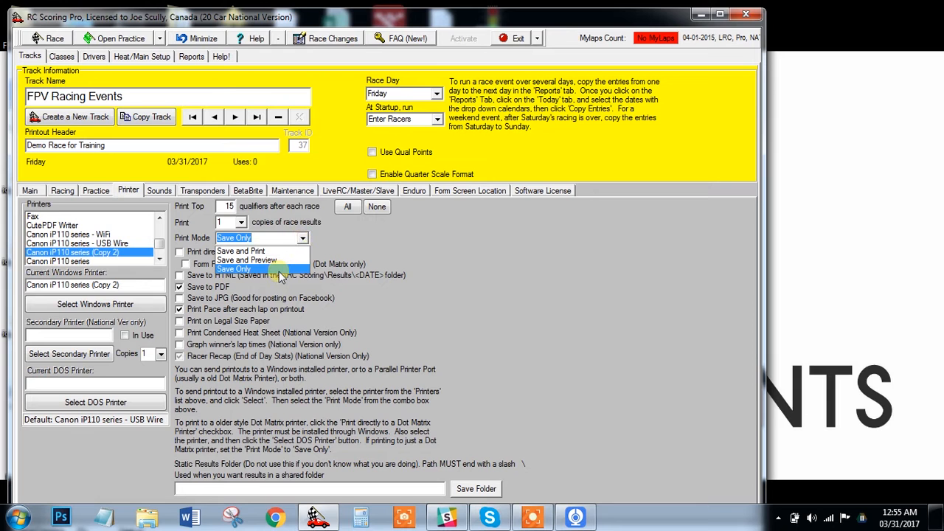
{"action": "left_click", "coordinate": [241, 270]}
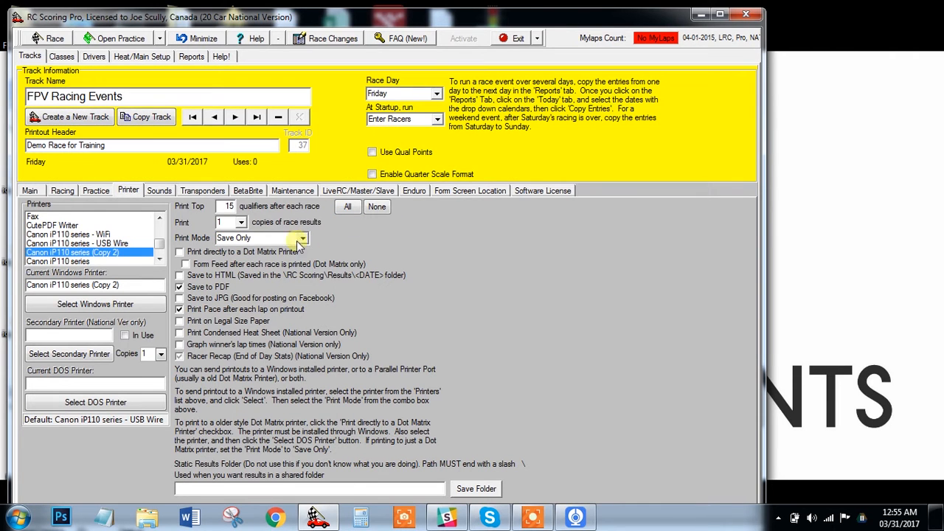
{"action": "left_click", "coordinate": [303, 239]}
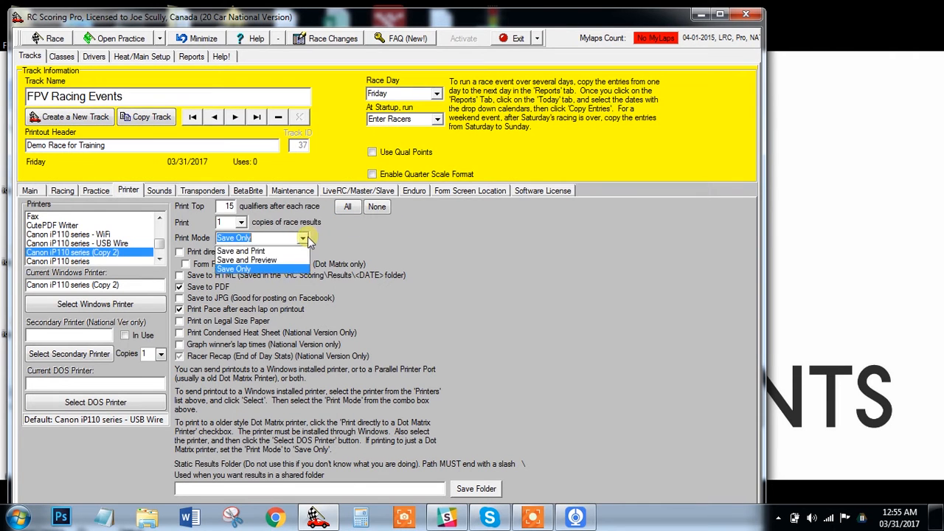
{"action": "left_click", "coordinate": [275, 268]}
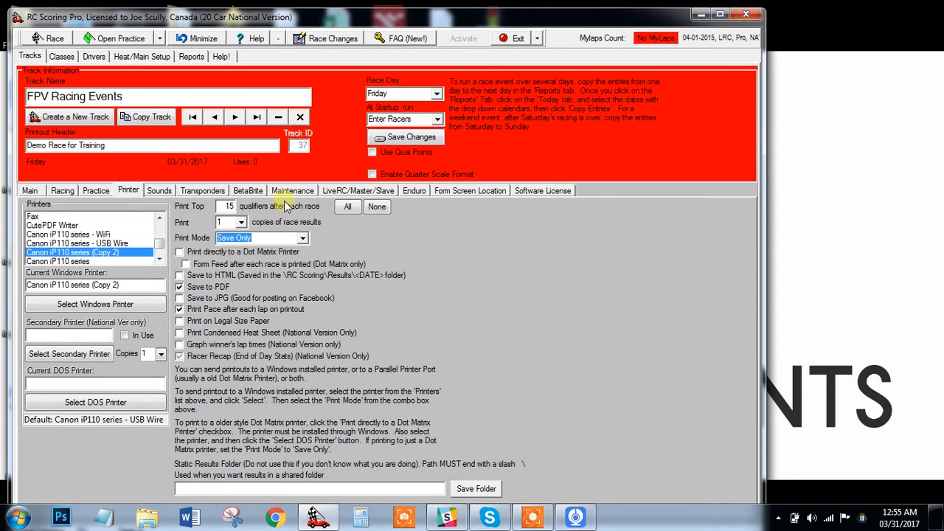
{"action": "left_click", "coordinate": [385, 138]}
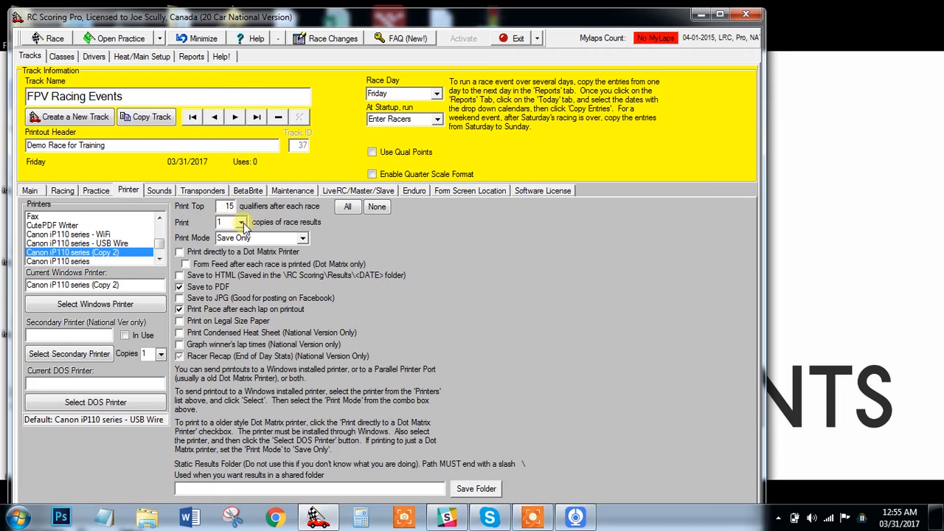
Set the race results to 2 copies and the print mode to Save and Print, saving each change.
{"action": "left_click", "coordinate": [241, 223]}
{"action": "left_click", "coordinate": [237, 244]}
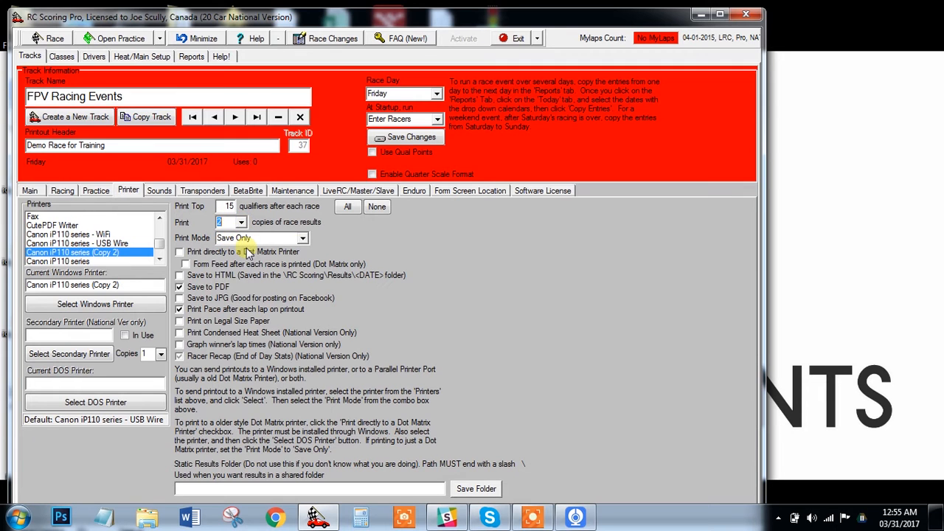
{"action": "left_click", "coordinate": [406, 137]}
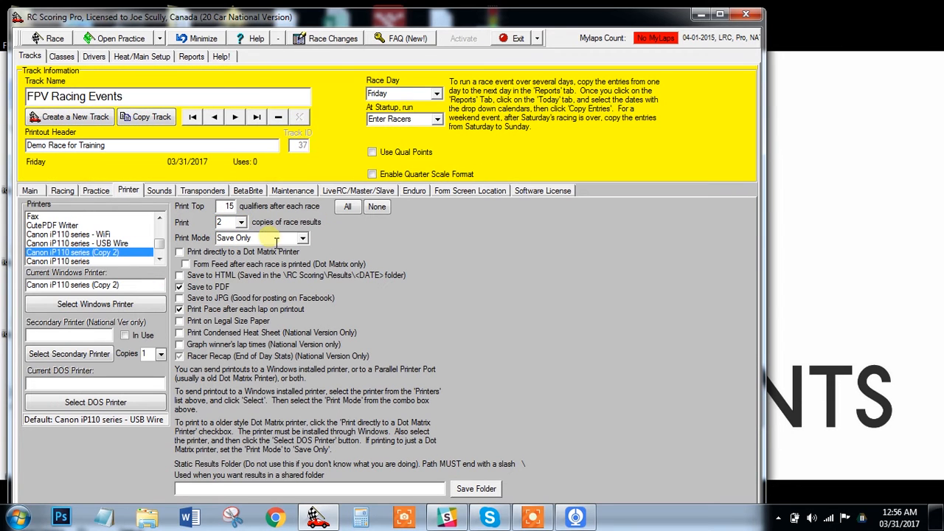
{"action": "left_click", "coordinate": [302, 237]}
{"action": "left_click", "coordinate": [243, 251]}
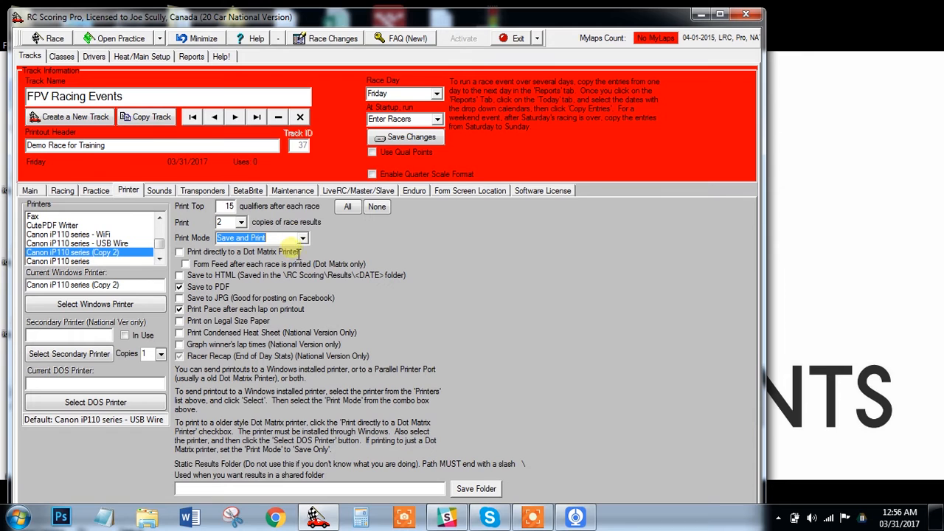
{"action": "left_click", "coordinate": [390, 139]}
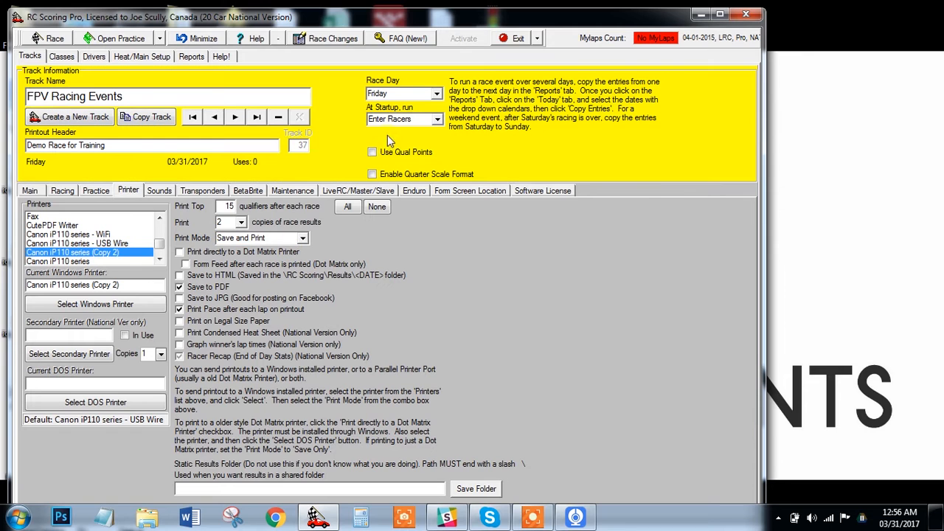
Set the race results to 1 copy with the print mode Save Only and save the changes.
{"action": "left_click", "coordinate": [241, 222]}
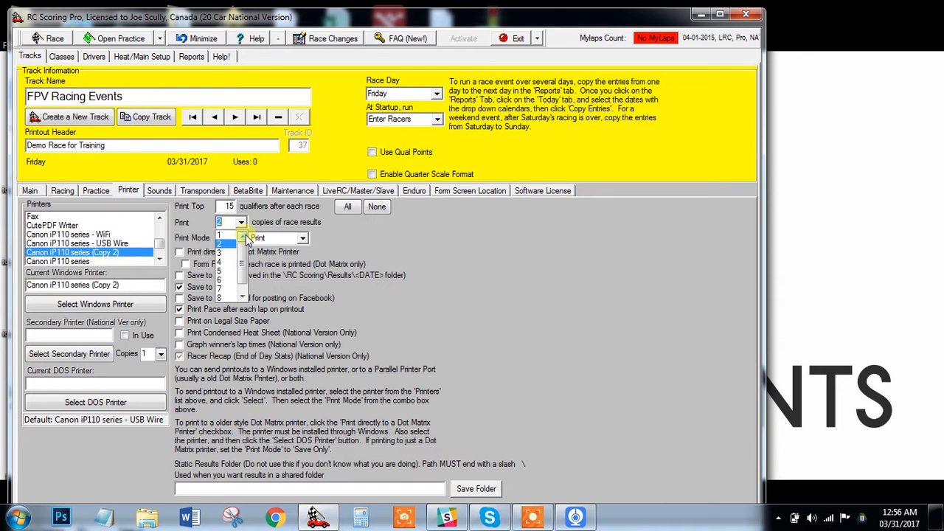
{"action": "left_click", "coordinate": [243, 241]}
{"action": "left_click", "coordinate": [244, 240]}
{"action": "left_click", "coordinate": [255, 266]}
{"action": "left_click", "coordinate": [391, 144]}
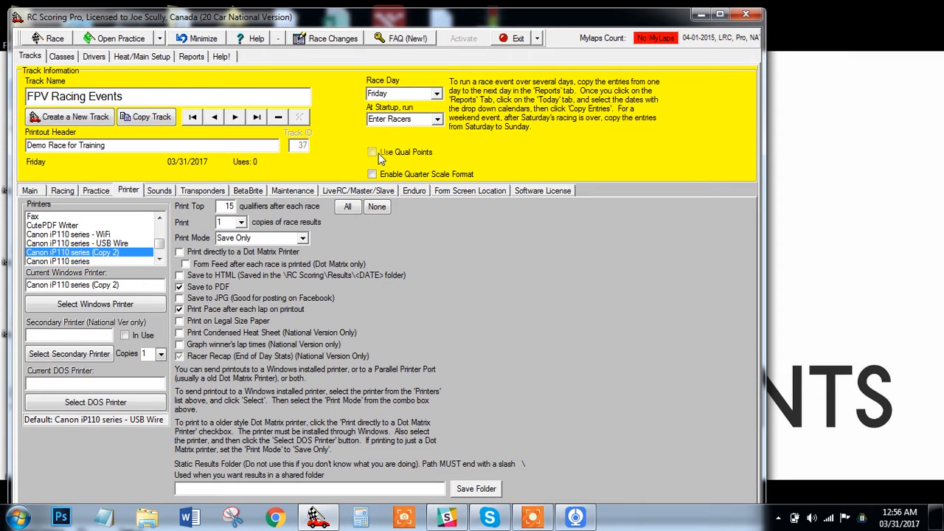
Play the track's Start of Race, End of Race and You are done sounds to preview them.
{"action": "left_click", "coordinate": [158, 191]}
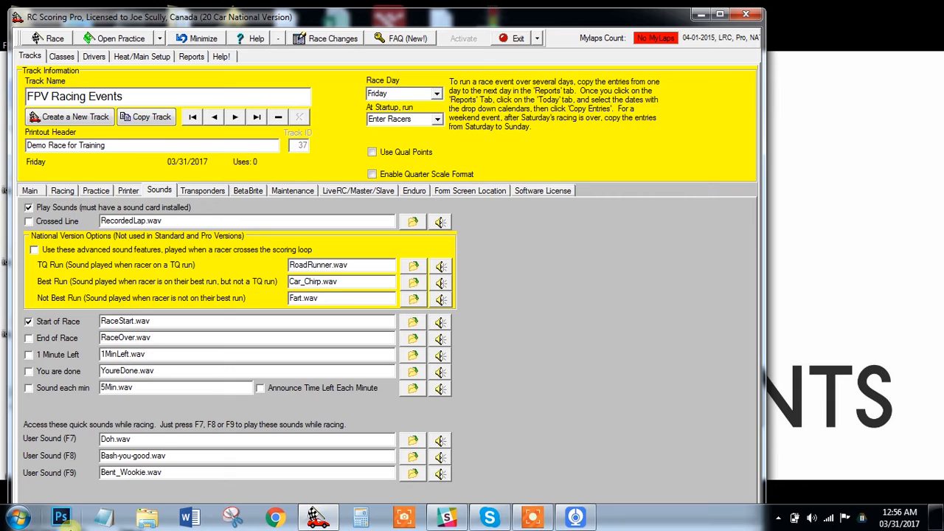
{"action": "left_click", "coordinate": [441, 323]}
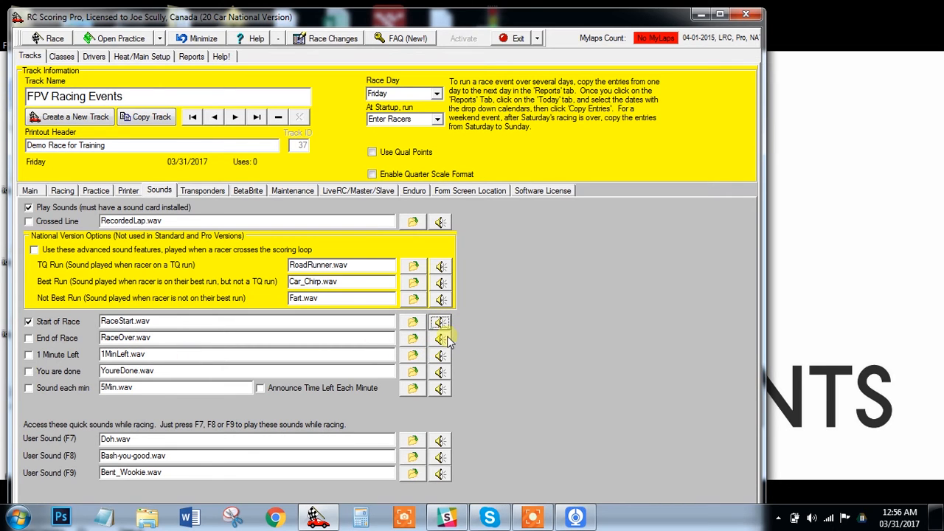
{"action": "left_click", "coordinate": [441, 340]}
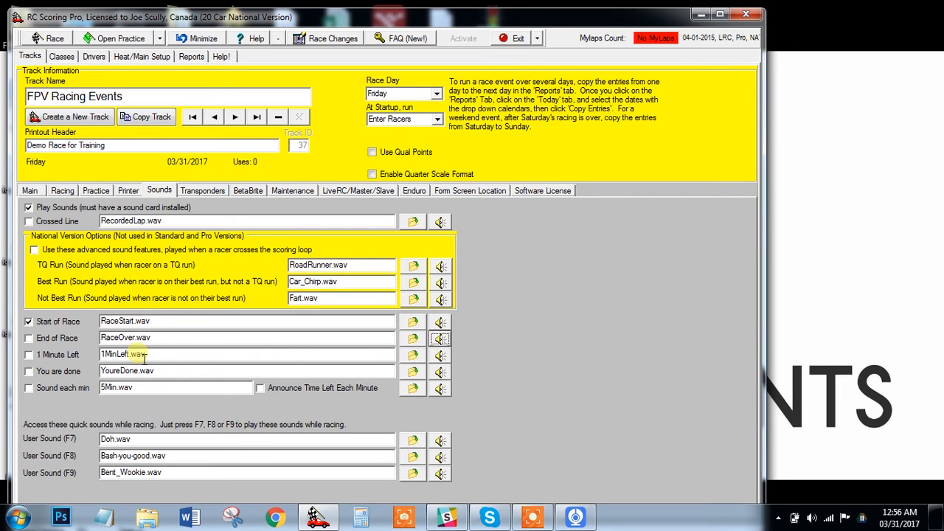
{"action": "left_click", "coordinate": [444, 373]}
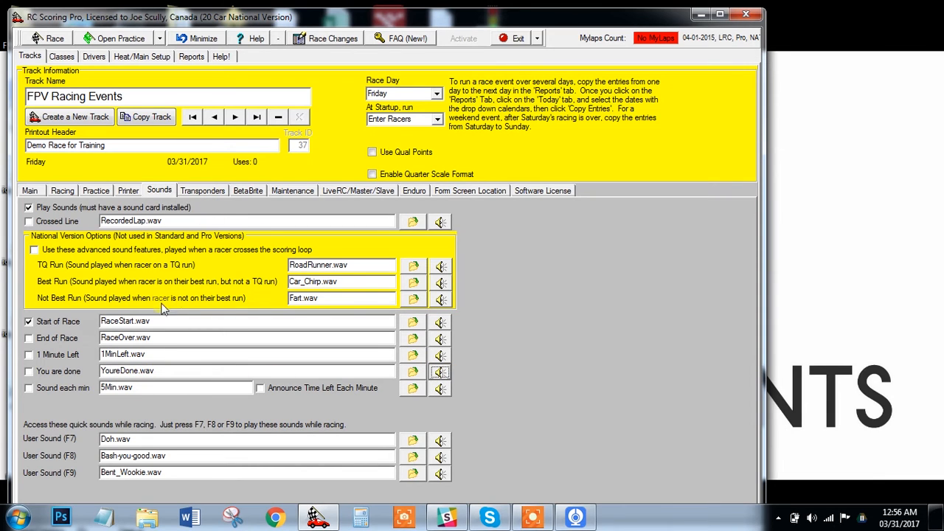
Look through the track's Transponders, BetaBrite, Maintenance, LiveRC/Master/Slave, Enduro and Form Screen Location settings.
{"action": "left_click", "coordinate": [199, 191]}
{"action": "left_click", "coordinate": [250, 191]}
{"action": "left_click", "coordinate": [292, 191]}
{"action": "left_click", "coordinate": [352, 192]}
{"action": "left_click", "coordinate": [414, 192]}
{"action": "left_click", "coordinate": [463, 193]}
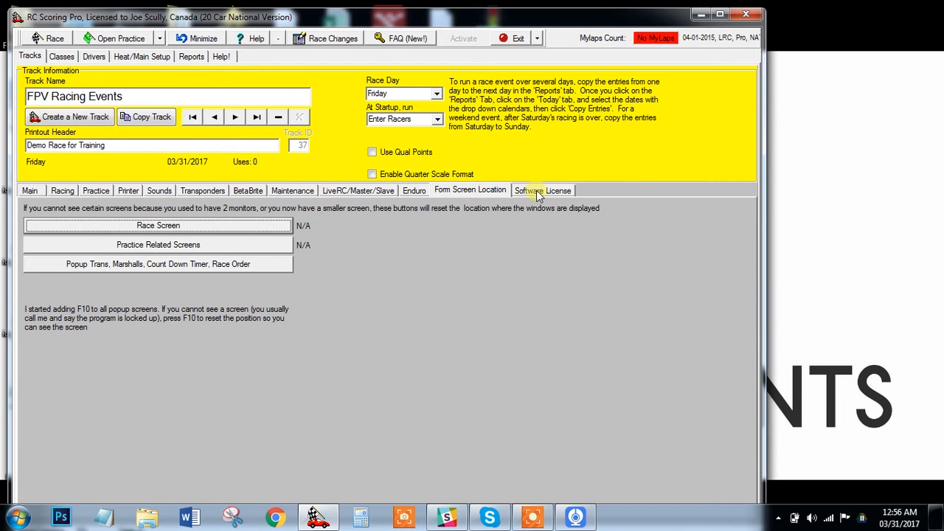
Check the race screen's location, close it, and reset the positions of the race, practice and popup screens.
{"action": "left_click", "coordinate": [48, 38]}
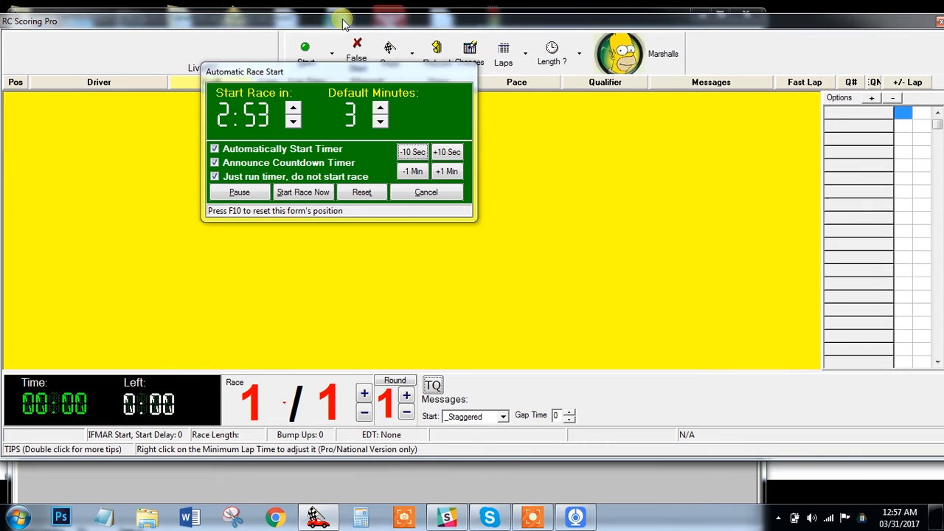
{"action": "left_click", "coordinate": [939, 21]}
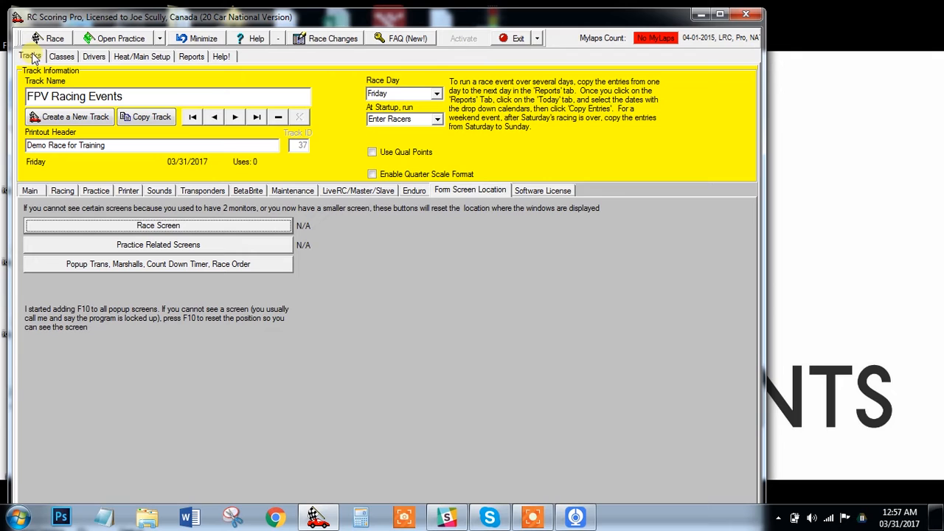
{"action": "left_click", "coordinate": [246, 227]}
{"action": "left_click", "coordinate": [243, 247]}
{"action": "left_click", "coordinate": [246, 269]}
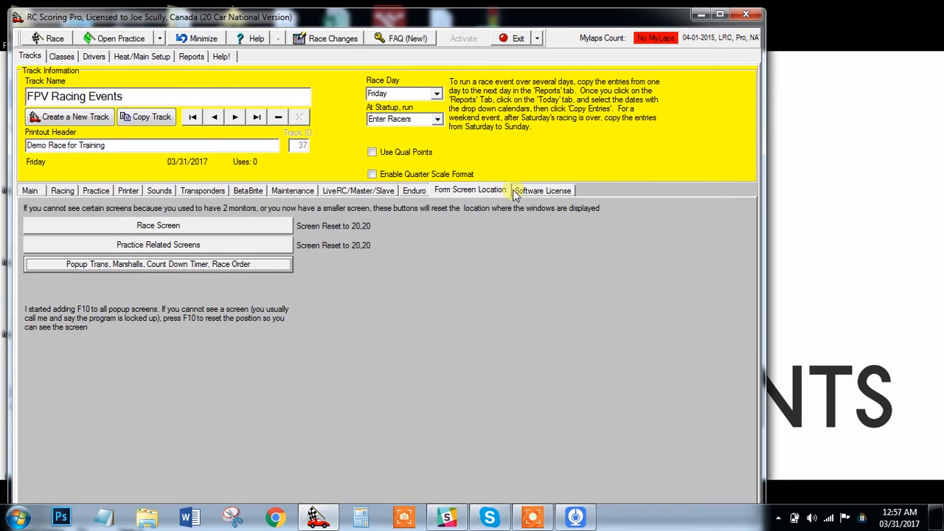
Review the track's main settings, and compare the full class list with the classes marked In Use.
{"action": "left_click", "coordinate": [30, 56]}
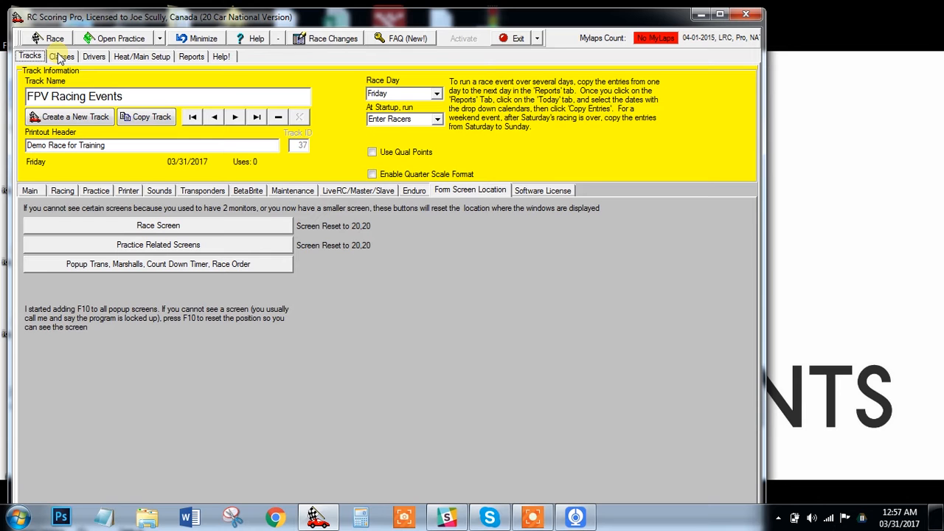
{"action": "left_click", "coordinate": [29, 190]}
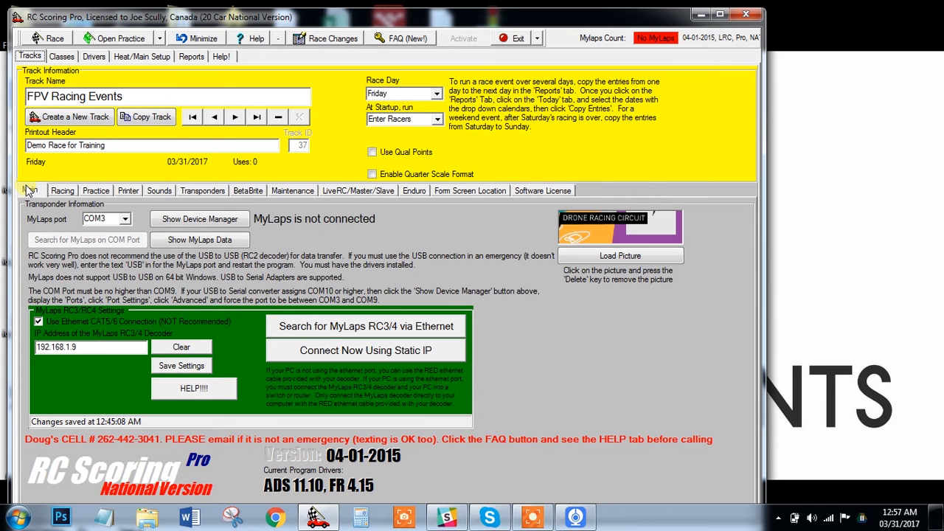
{"action": "left_click", "coordinate": [62, 57]}
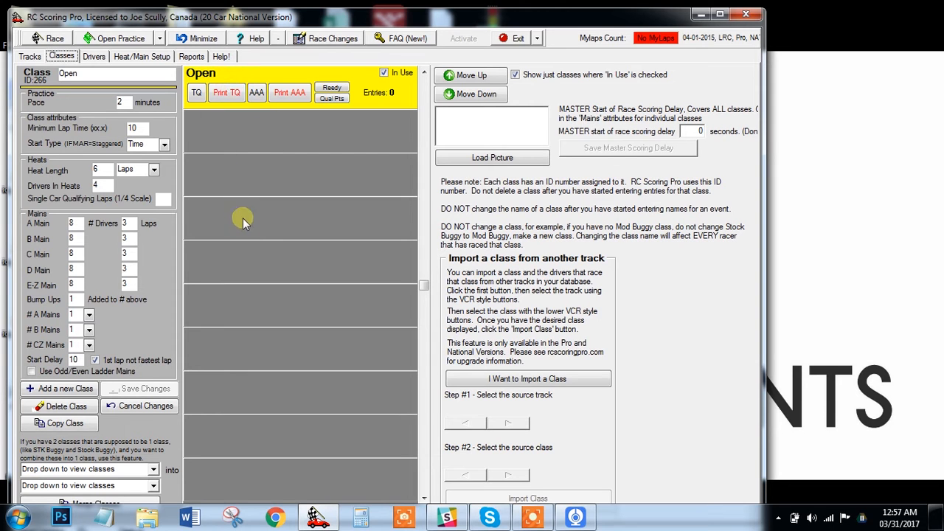
{"action": "left_click", "coordinate": [516, 76]}
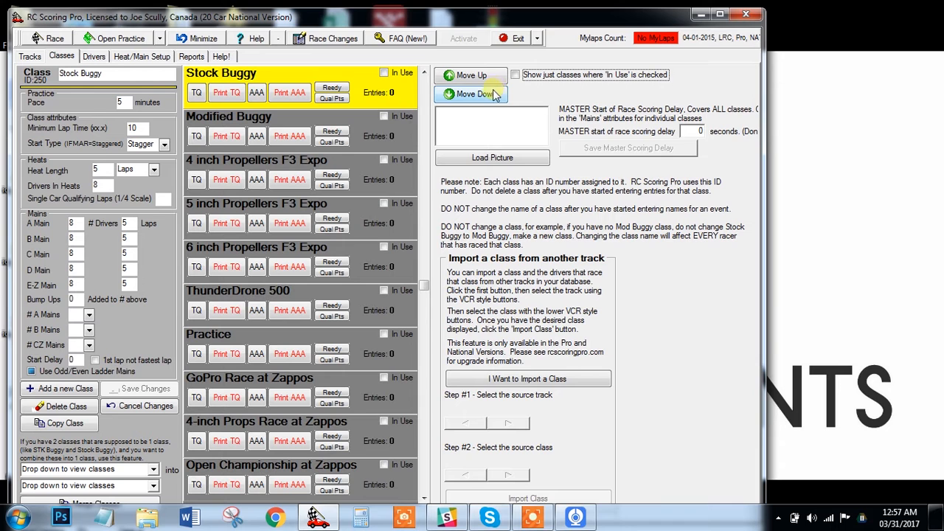
{"action": "left_click_drag", "start_coordinate": [425, 494], "coordinate": [424, 499]}
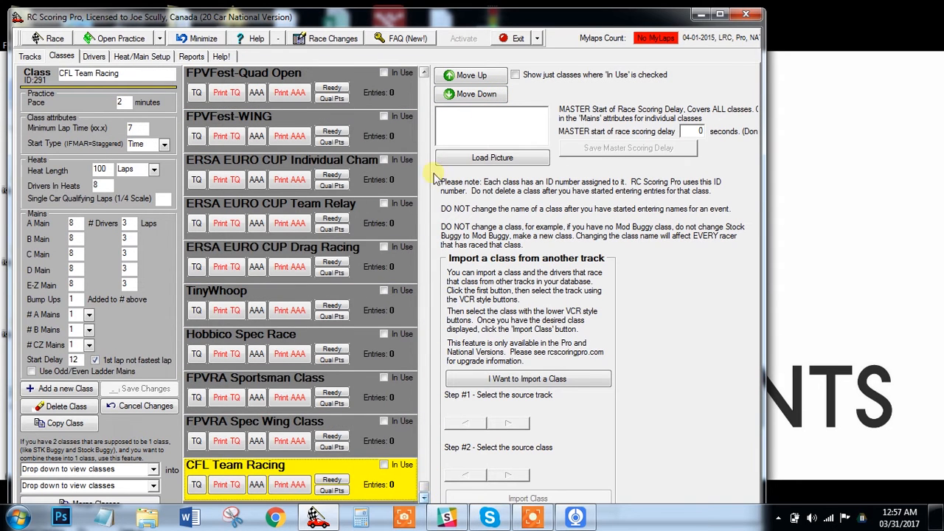
{"action": "left_click_drag", "start_coordinate": [425, 74], "coordinate": [426, 76]}
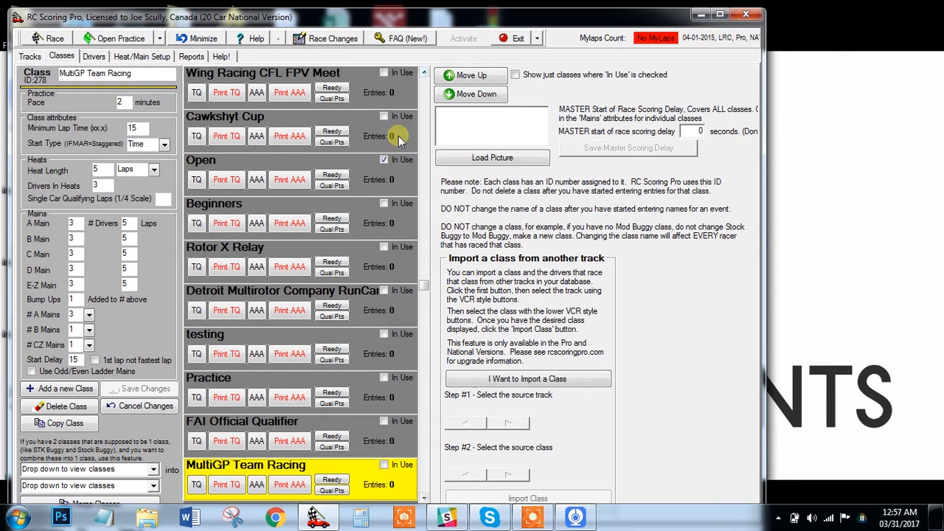
{"action": "left_click", "coordinate": [516, 75]}
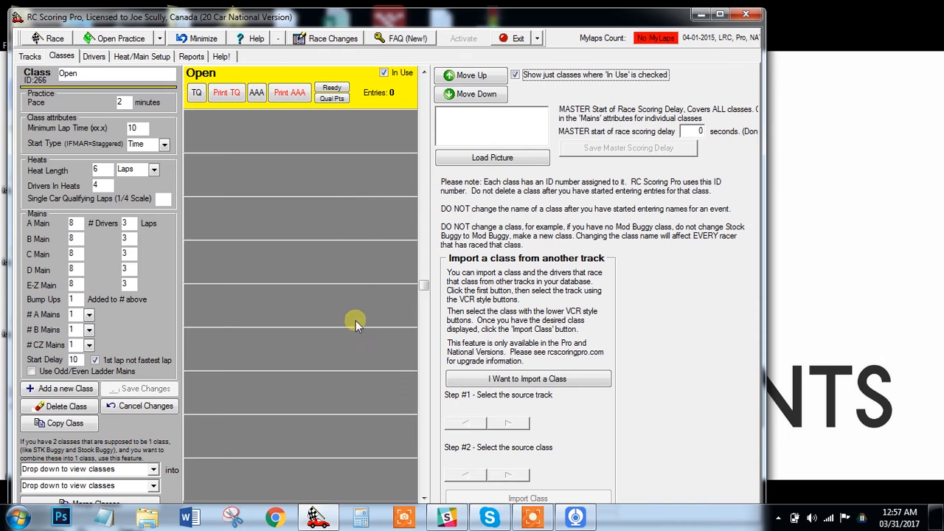
Examine which classes are available for driver registration, look at the heat/main setup and return to the class settings.
{"action": "left_click", "coordinate": [93, 57]}
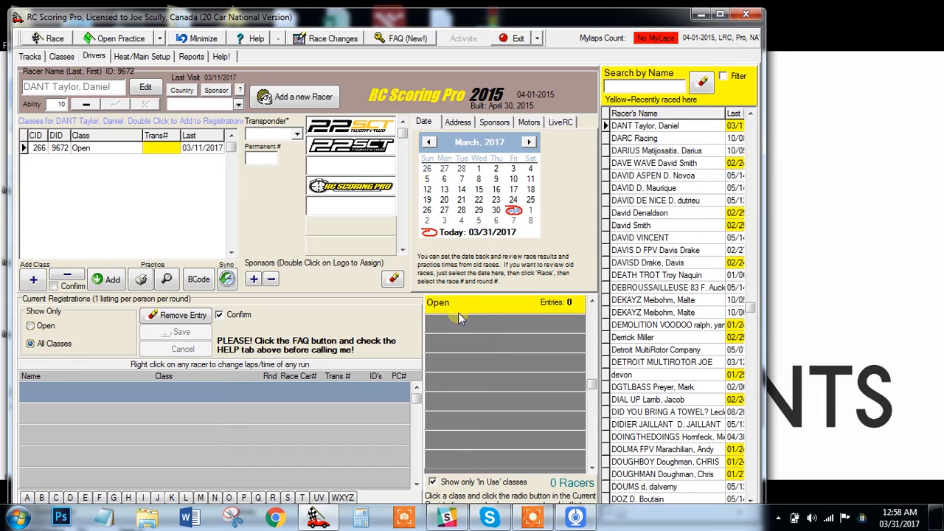
{"action": "left_click", "coordinate": [137, 56]}
{"action": "left_click", "coordinate": [93, 56]}
{"action": "left_click", "coordinate": [62, 56]}
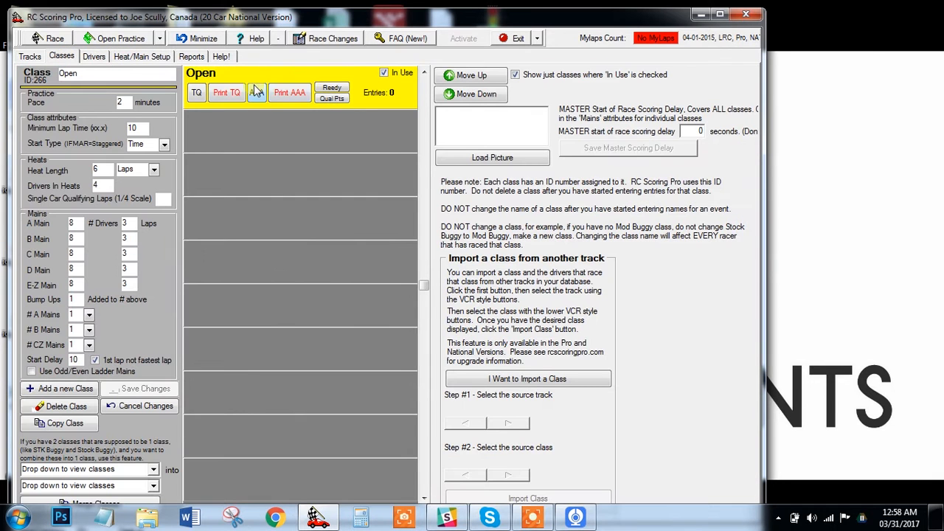
Mark the FPVFest-Quad Open class as In Use, and limit the class list to classes in use.
{"action": "left_click", "coordinate": [515, 74]}
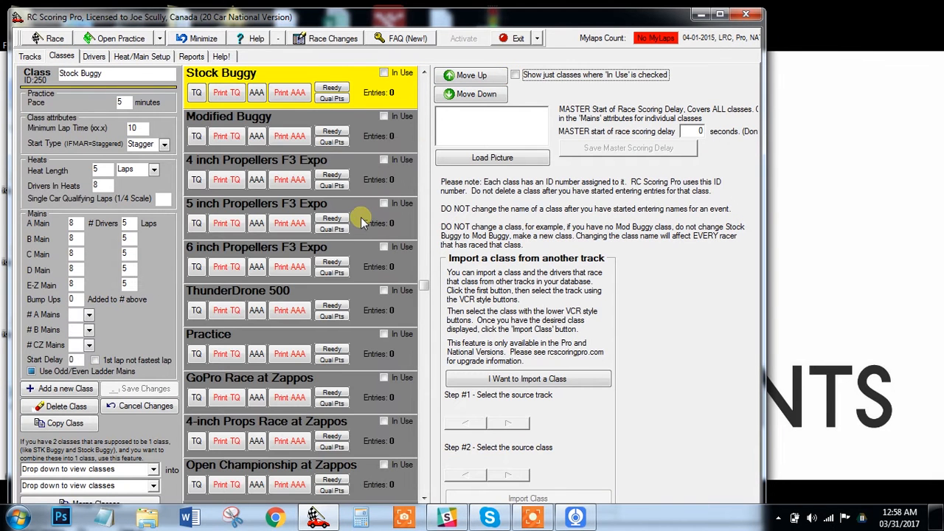
{"action": "left_click_drag", "start_coordinate": [426, 287], "coordinate": [424, 507]}
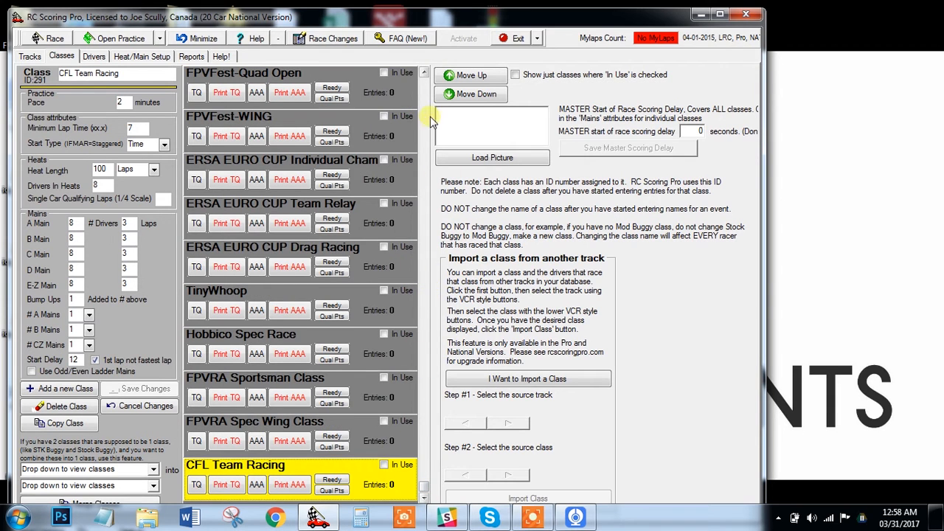
{"action": "left_click", "coordinate": [385, 73]}
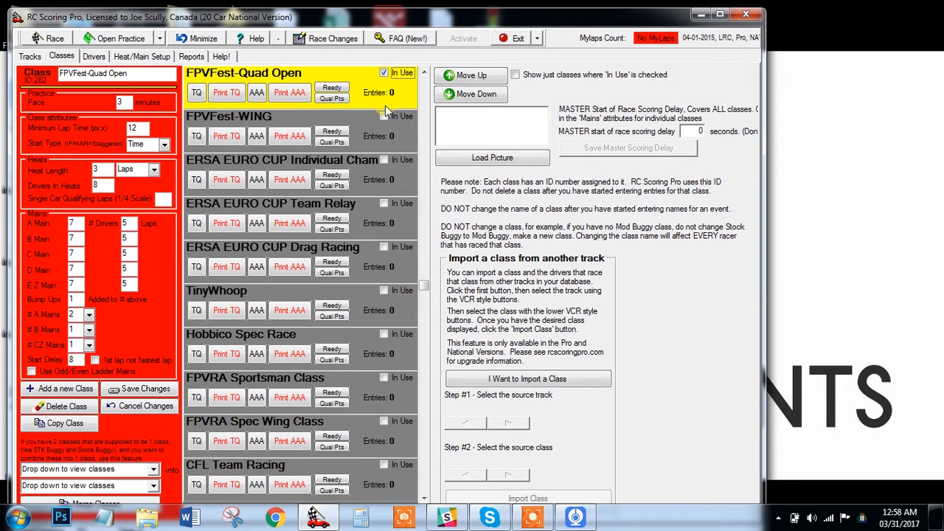
{"action": "left_click", "coordinate": [515, 75]}
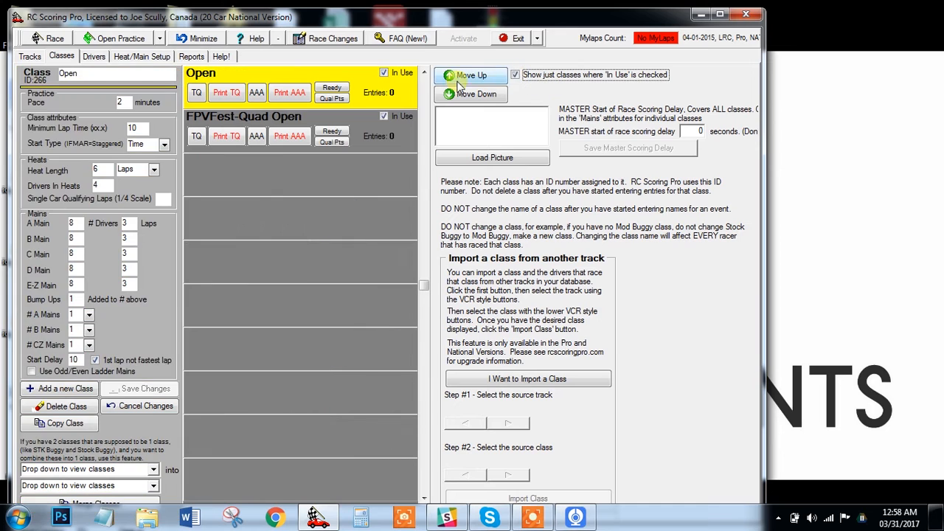
Check the classes available for driver registration, and take FPVFest-Quad Open out of use.
{"action": "left_click", "coordinate": [94, 56]}
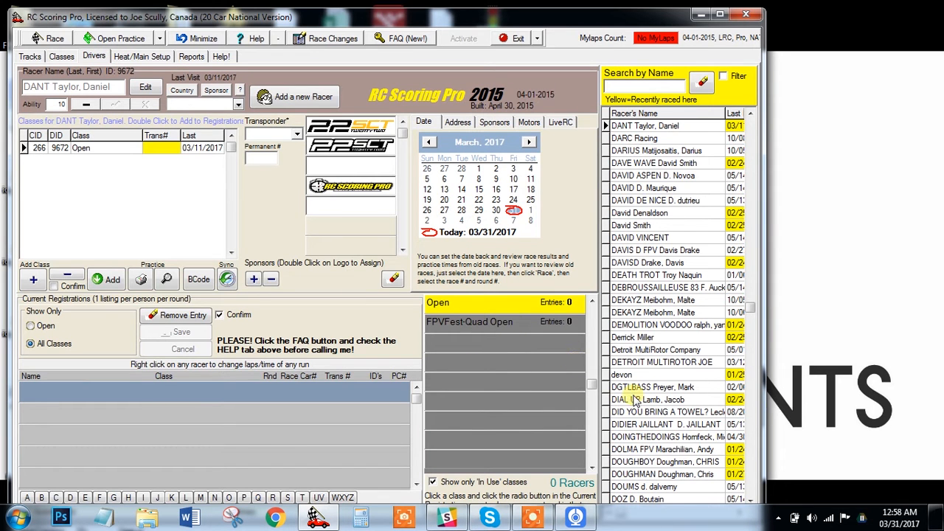
{"action": "left_click", "coordinate": [62, 56]}
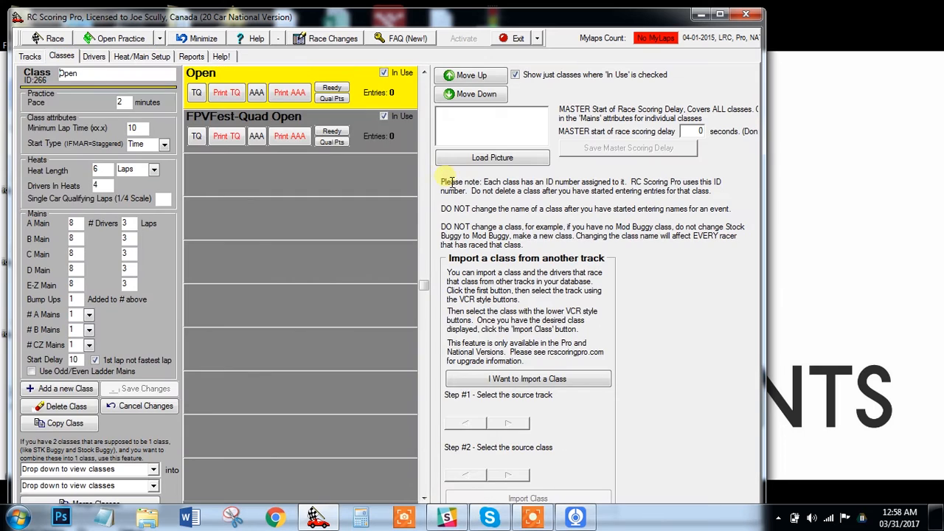
{"action": "left_click", "coordinate": [384, 117]}
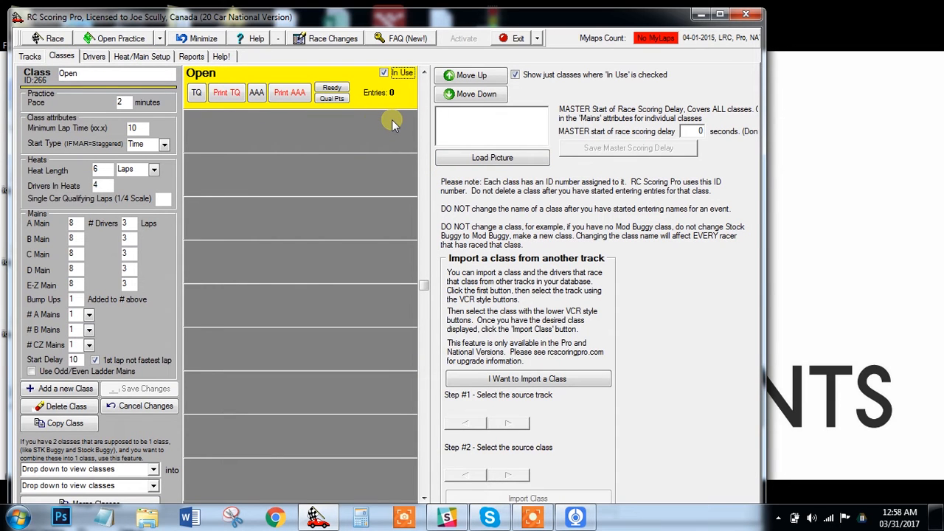
Add a new class named Demo Class with a practice pace of 3 minutes.
{"action": "left_click", "coordinate": [80, 389]}
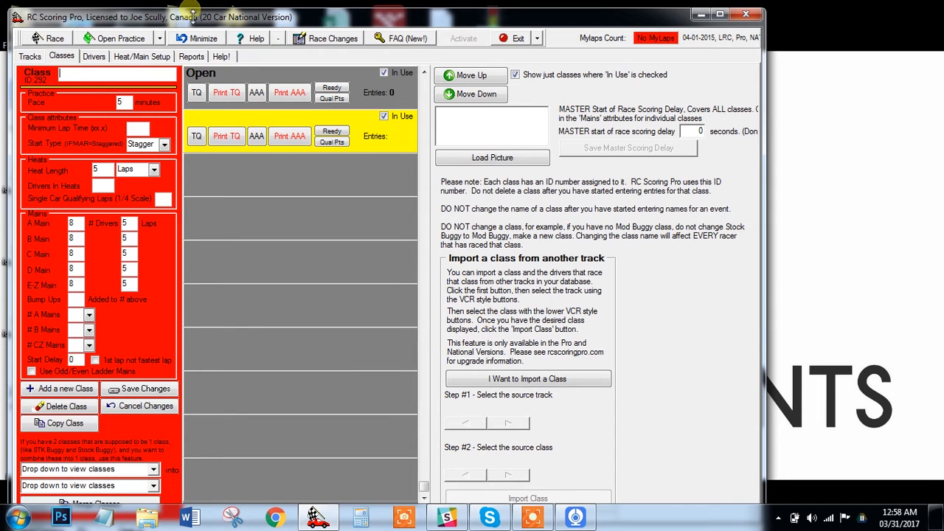
{"action": "type", "text": "Demo Class"}
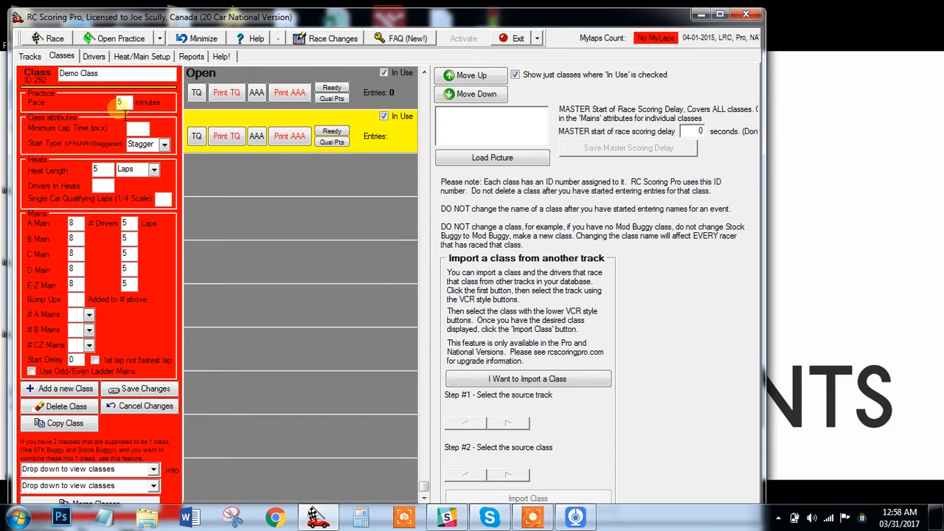
{"action": "left_click", "coordinate": [123, 103]}
{"action": "type", "text": "3"}
{"action": "key", "text": "Tab"}
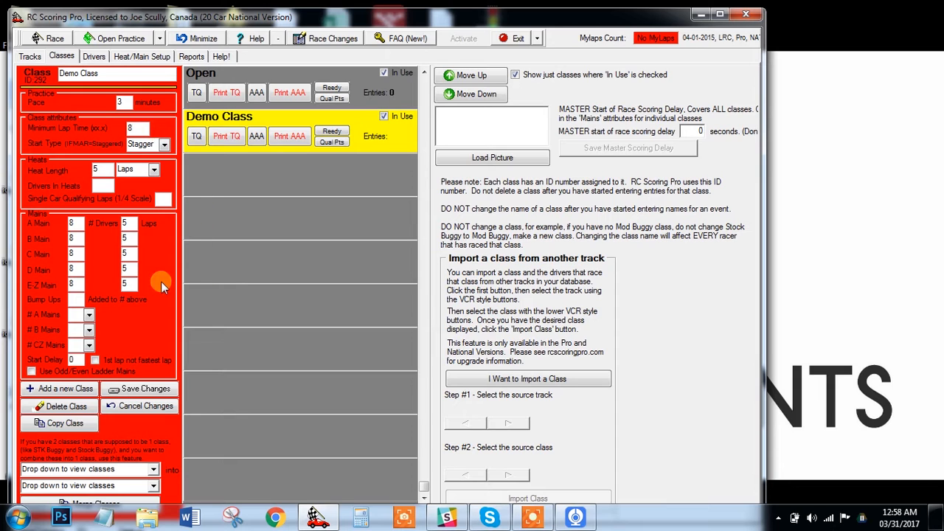
Set the Demo Class minimum lap time to 10 and its start type to Time.
{"action": "double_click", "coordinate": [142, 130]}
{"action": "type", "text": "10"}
{"action": "left_click", "coordinate": [164, 144]}
{"action": "left_click", "coordinate": [163, 167]}
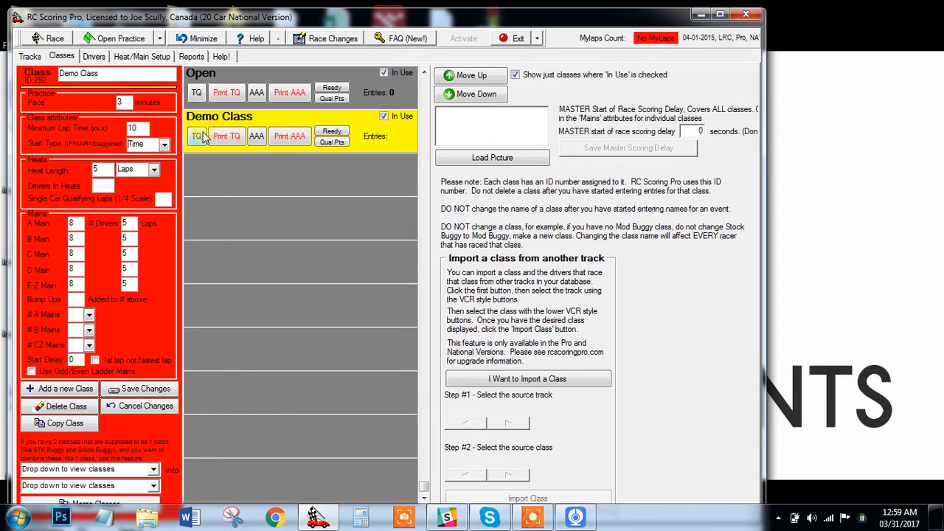
Switch the Demo Class start type to Stagger and back to Time.
{"action": "left_click", "coordinate": [164, 147]}
{"action": "left_click", "coordinate": [165, 167]}
{"action": "left_click", "coordinate": [165, 145]}
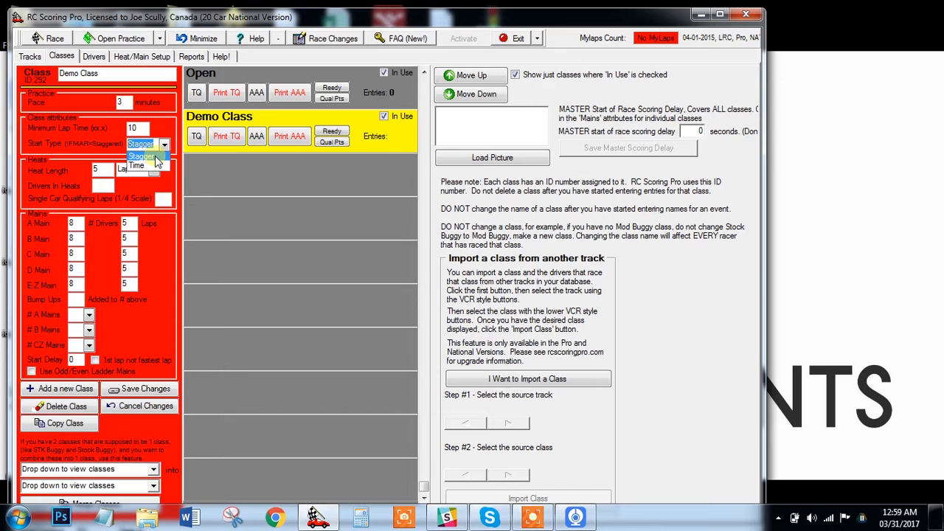
{"action": "left_click", "coordinate": [154, 166]}
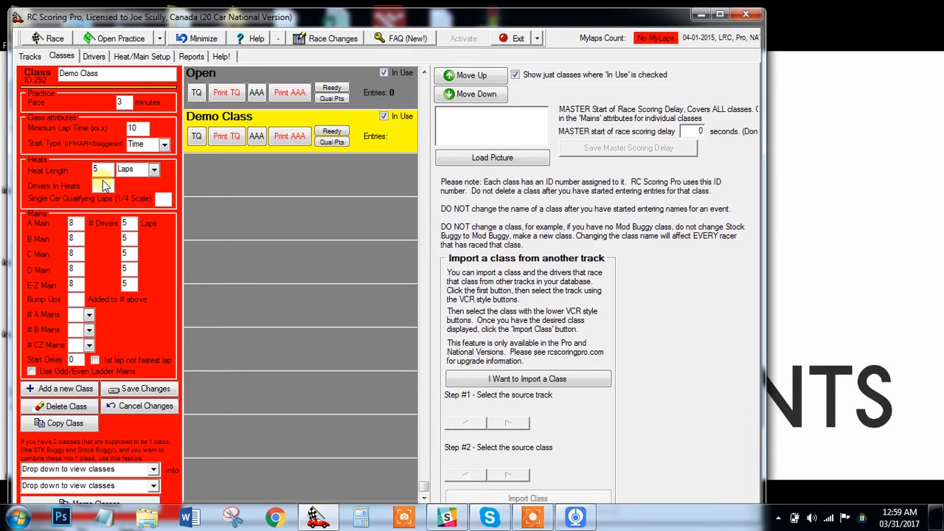
Set the Demo Class heat length to 2 minutes.
{"action": "left_click", "coordinate": [154, 170]}
{"action": "left_click", "coordinate": [131, 180]}
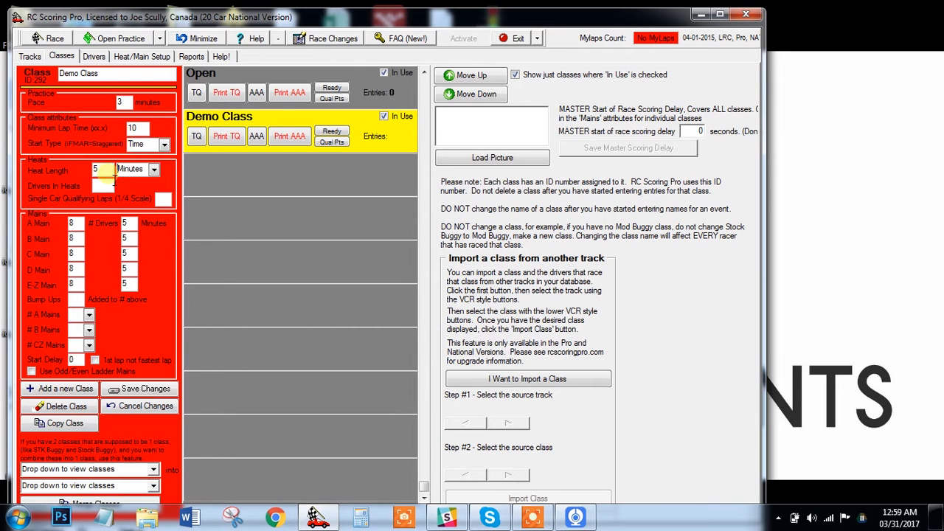
{"action": "left_click_drag", "start_coordinate": [103, 169], "coordinate": [65, 171]}
{"action": "type", "text": "2"}
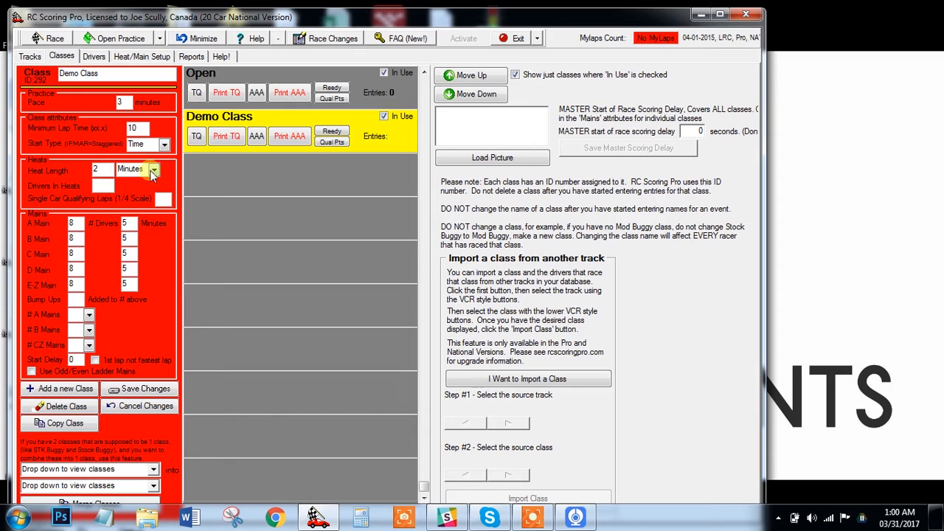
Try the Demo Class heat length in laps, and switch the unit back to minutes.
{"action": "double_click", "coordinate": [95, 169]}
{"action": "left_click", "coordinate": [153, 170]}
{"action": "left_click", "coordinate": [153, 186]}
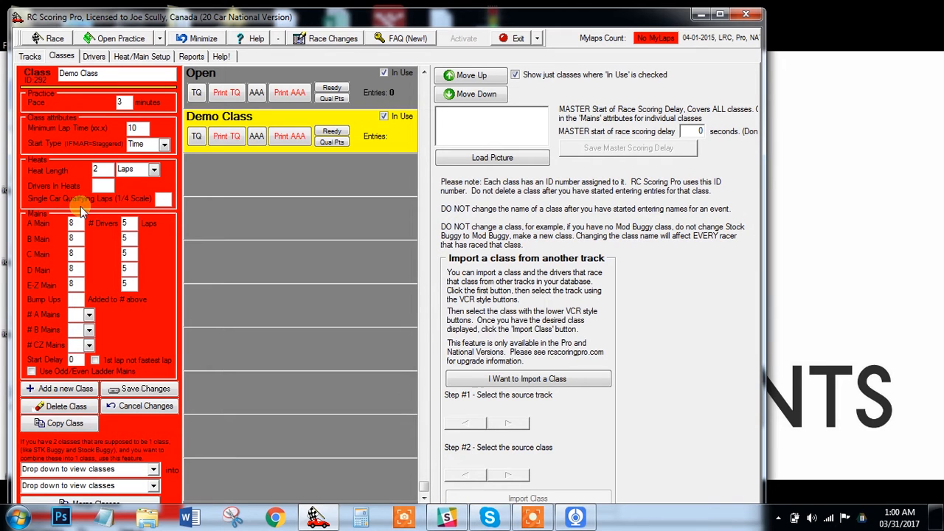
{"action": "left_click_drag", "start_coordinate": [103, 170], "coordinate": [55, 168]}
{"action": "left_click", "coordinate": [154, 170]}
{"action": "left_click", "coordinate": [133, 191]}
Set the Demo Class to 4 drivers in heats and a start delay of 10, and save the class.
{"action": "type", "text": "4"}
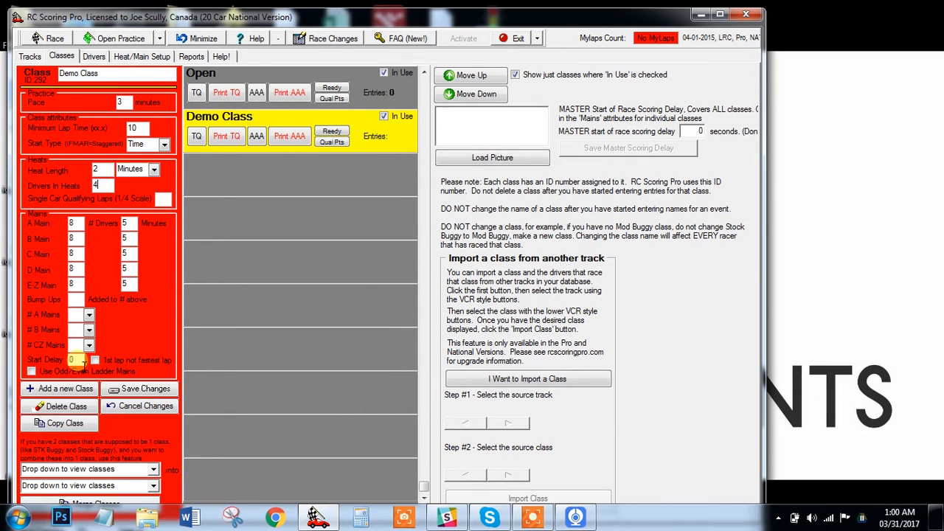
{"action": "left_click", "coordinate": [76, 360]}
{"action": "type", "text": "10"}
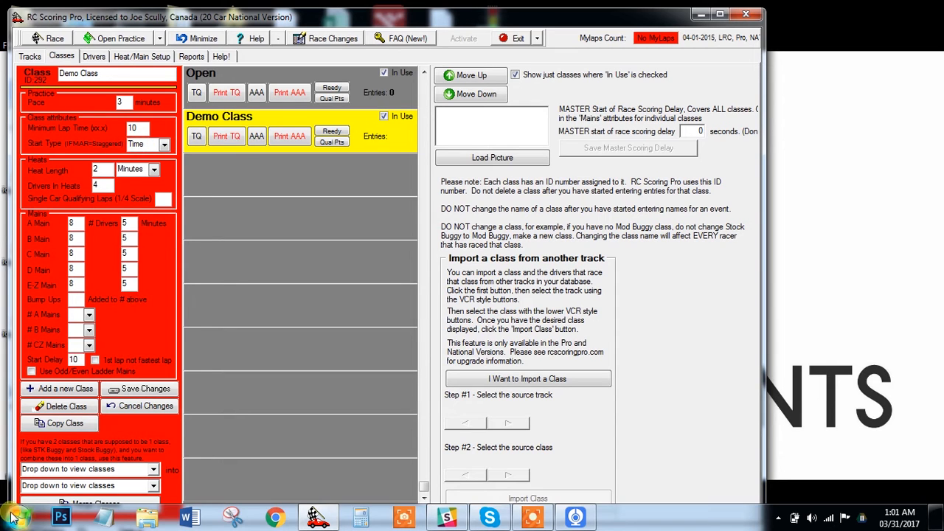
{"action": "left_click", "coordinate": [134, 388]}
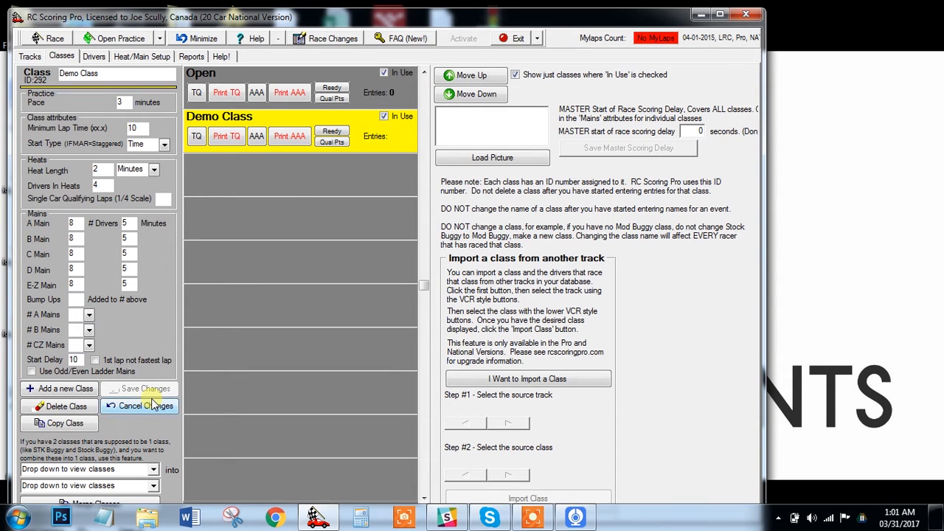
Add a new racer named Pilot Number One in Demo Class without a transponder, and enter the racer into the race.
{"action": "left_click", "coordinate": [94, 56]}
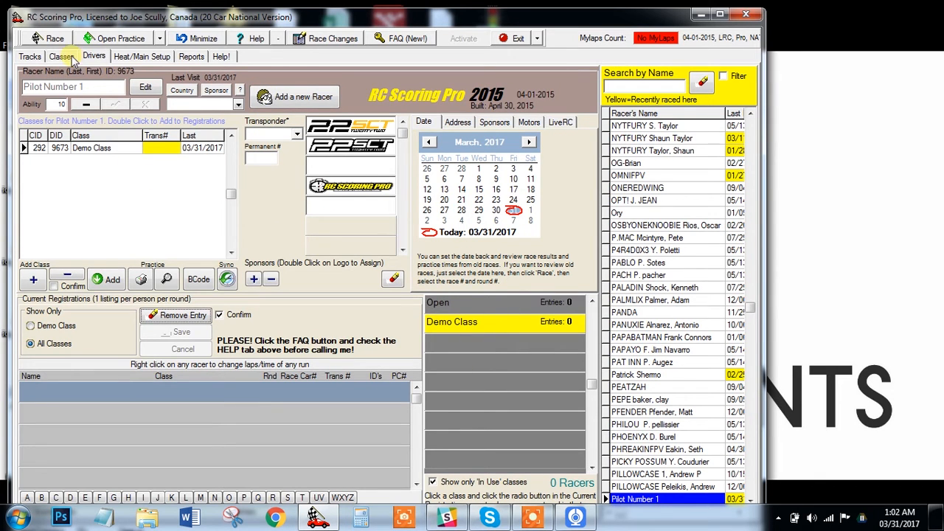
{"action": "left_click", "coordinate": [268, 96]}
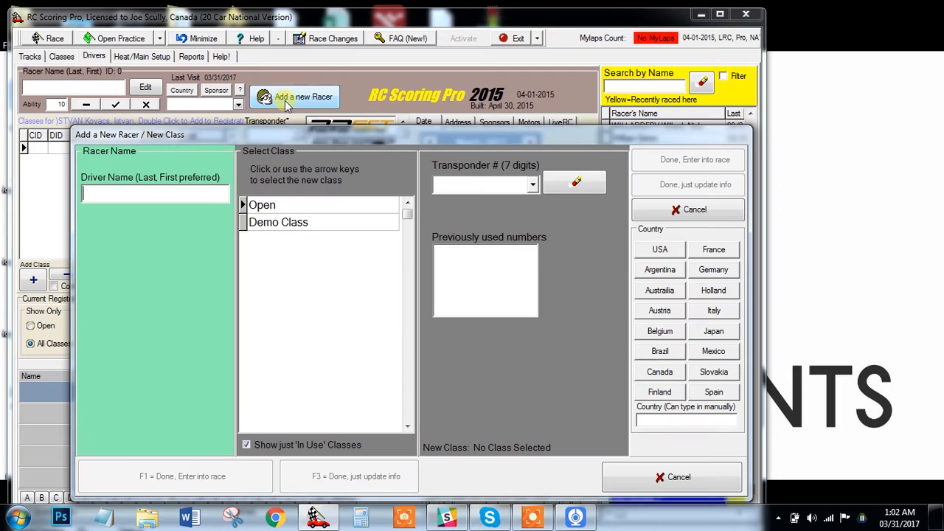
{"action": "type", "text": "Pilot Number "}
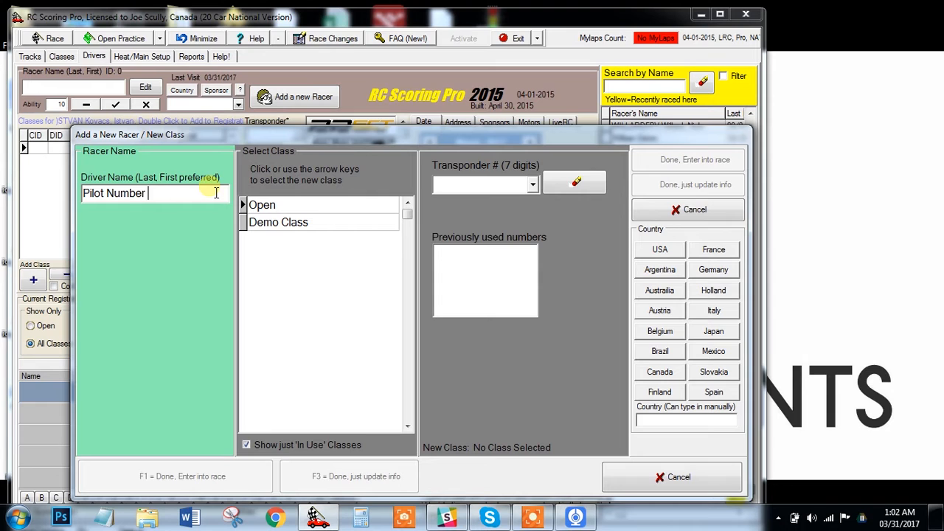
{"action": "type", "text": "One"}
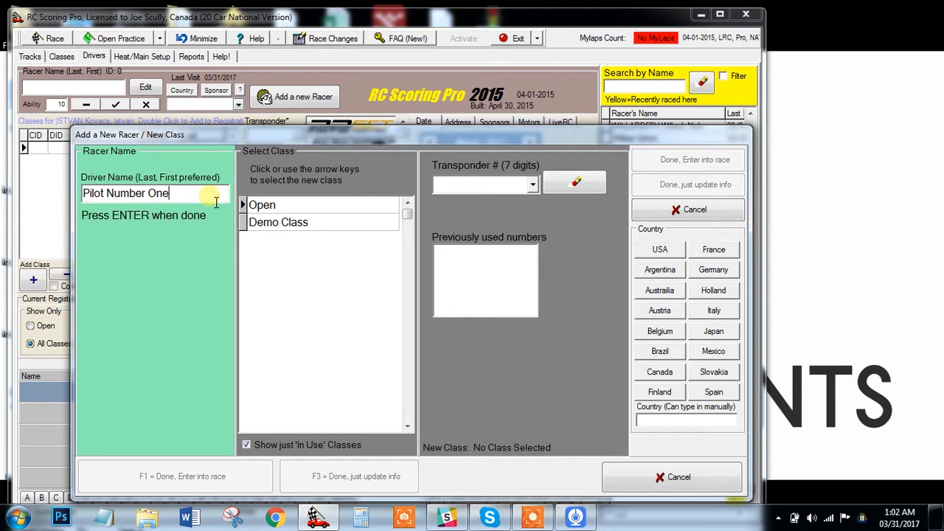
{"action": "key", "text": "Return"}
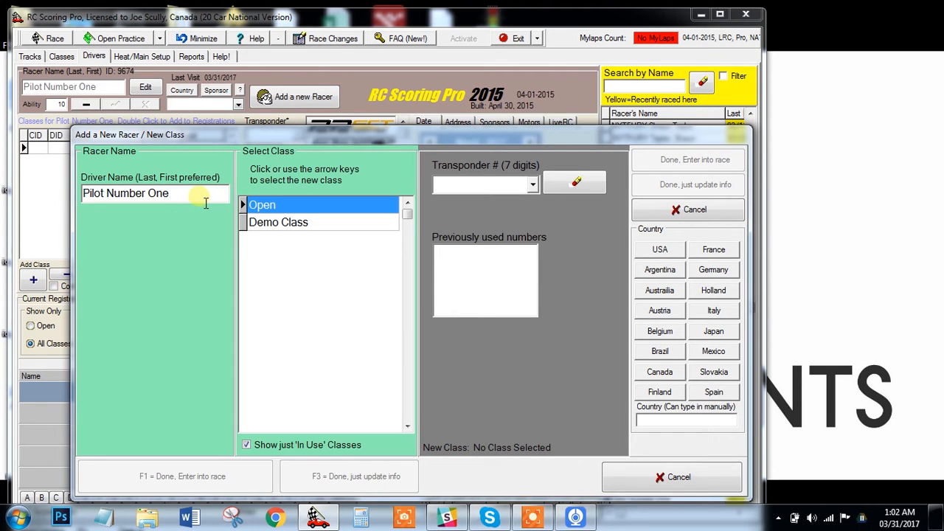
{"action": "left_click", "coordinate": [295, 225]}
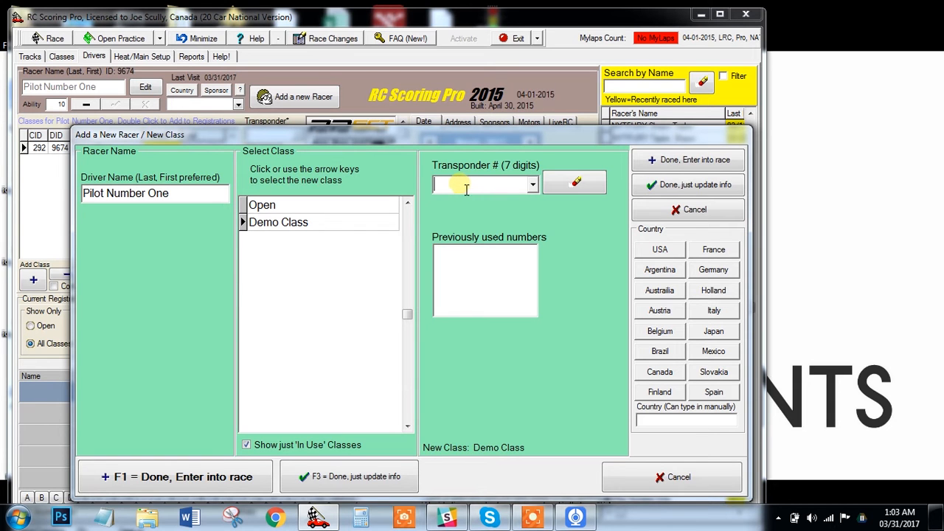
{"action": "left_click", "coordinate": [669, 160]}
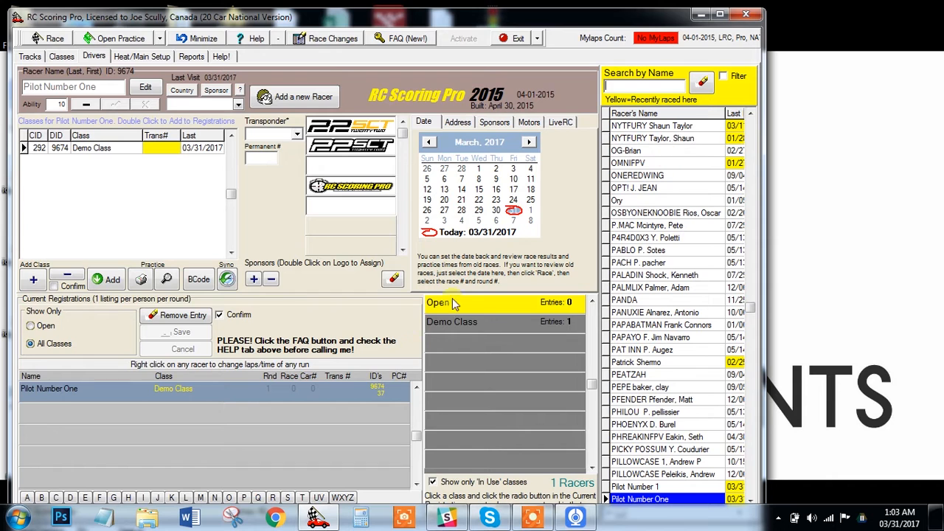
Add a new racer named Pilot Number 2 in Demo Class, and enter the racer into the race.
{"action": "left_click", "coordinate": [321, 102]}
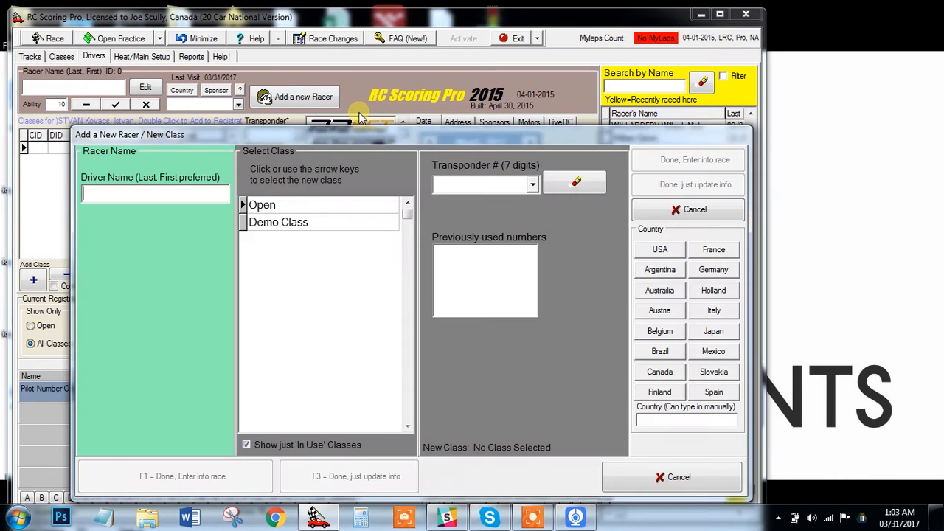
{"action": "type", "text": "Pilot N"}
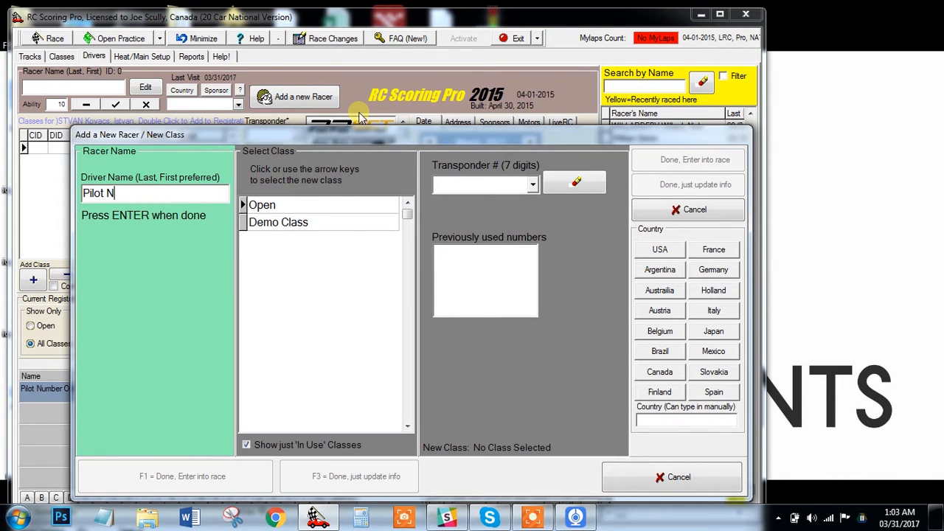
{"action": "type", "text": "umber 2"}
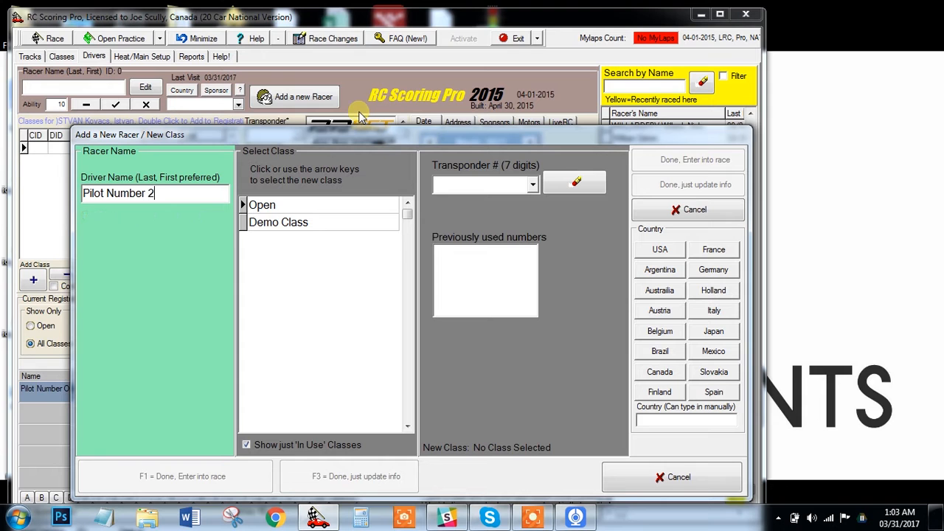
{"action": "key", "text": "Return"}
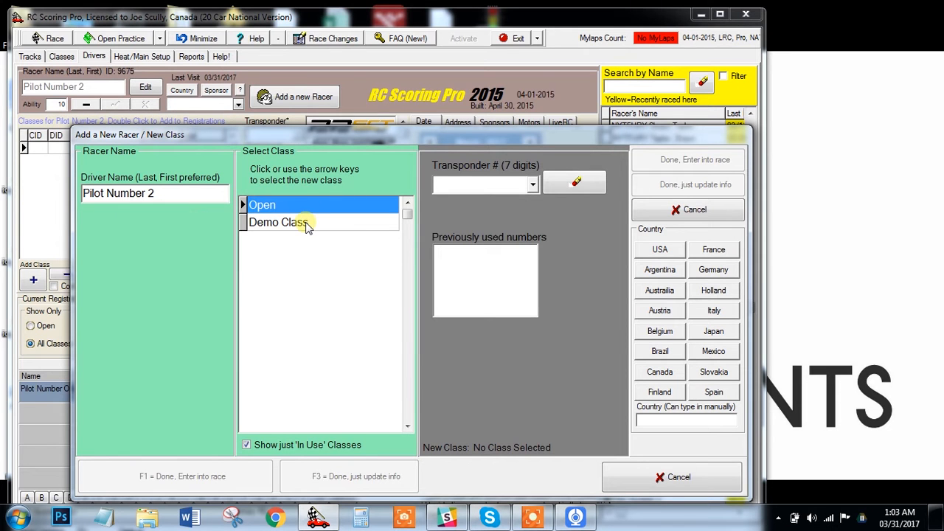
{"action": "left_click", "coordinate": [297, 222]}
{"action": "left_click", "coordinate": [666, 160]}
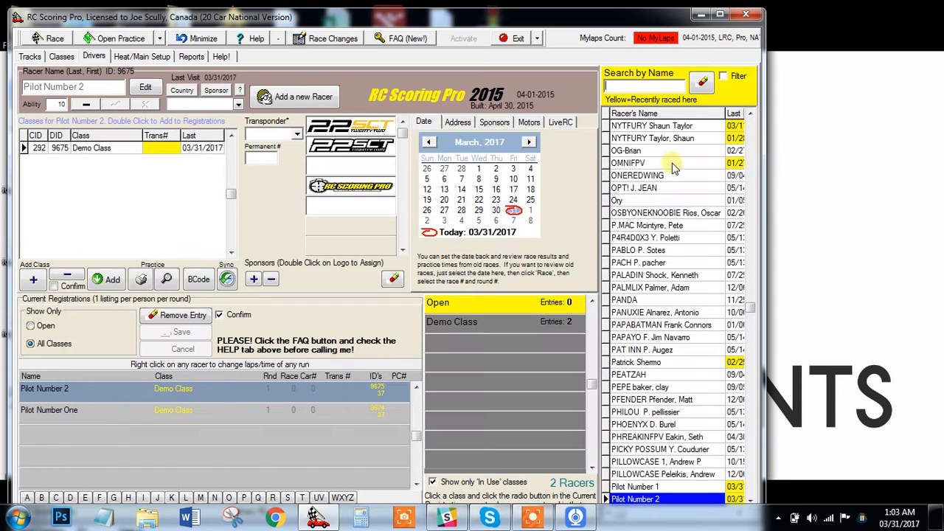
Add a new racer named Pilot Number 3 in Demo Class, and enter the racer into the race.
{"action": "left_click", "coordinate": [270, 100]}
{"action": "type", "text": "Pilot Number 3"}
{"action": "key", "text": "Return"}
{"action": "left_click", "coordinate": [329, 228]}
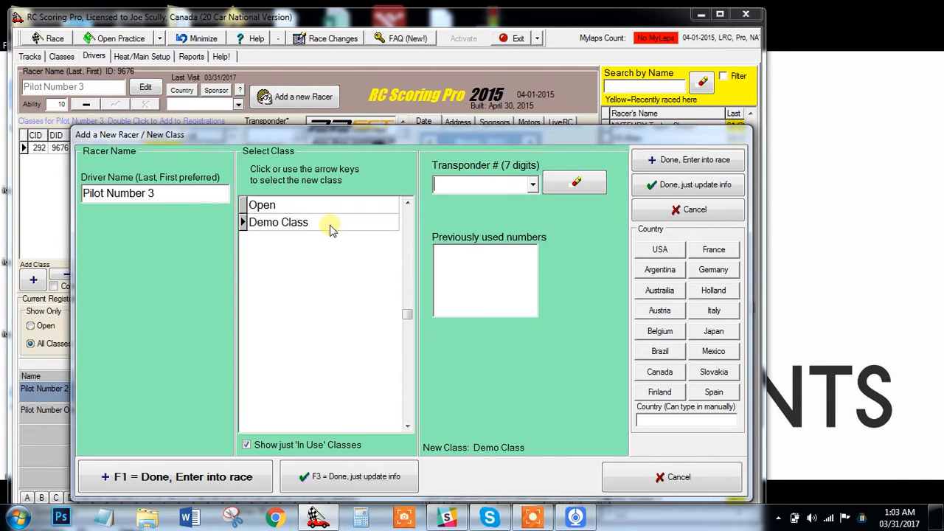
{"action": "left_click", "coordinate": [696, 160]}
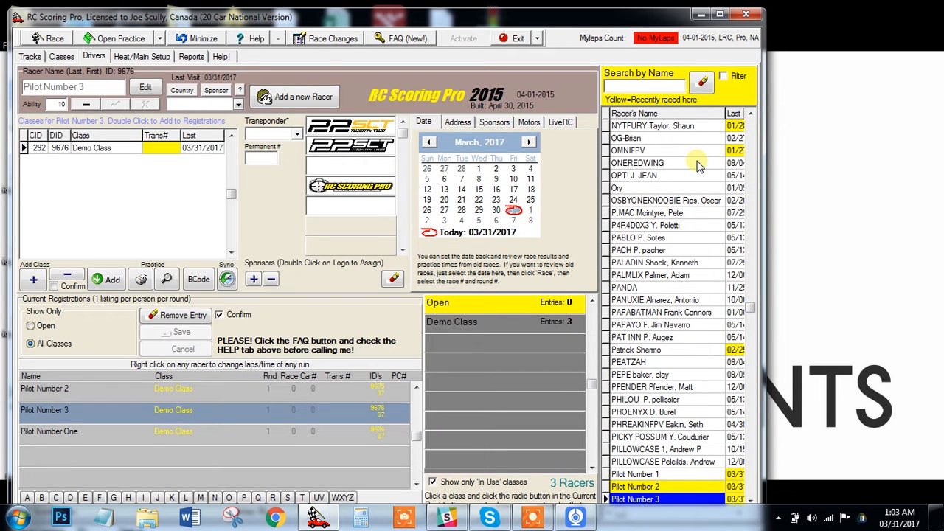
Look through several existing racers in the racer list and the classes assigned to them.
{"action": "left_click", "coordinate": [664, 127]}
{"action": "left_click", "coordinate": [653, 175]}
{"action": "left_click", "coordinate": [686, 251]}
{"action": "left_click", "coordinate": [658, 313]}
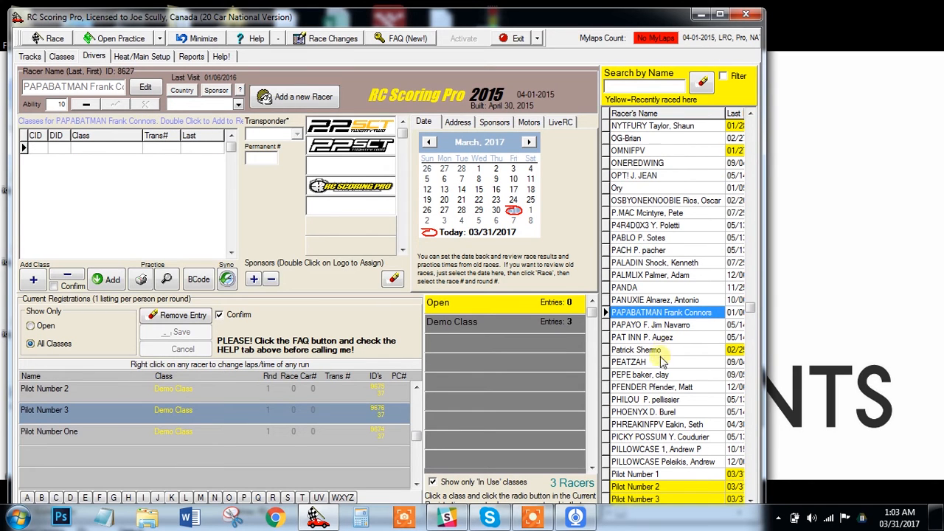
{"action": "left_click", "coordinate": [658, 175]}
{"action": "left_click", "coordinate": [654, 150]}
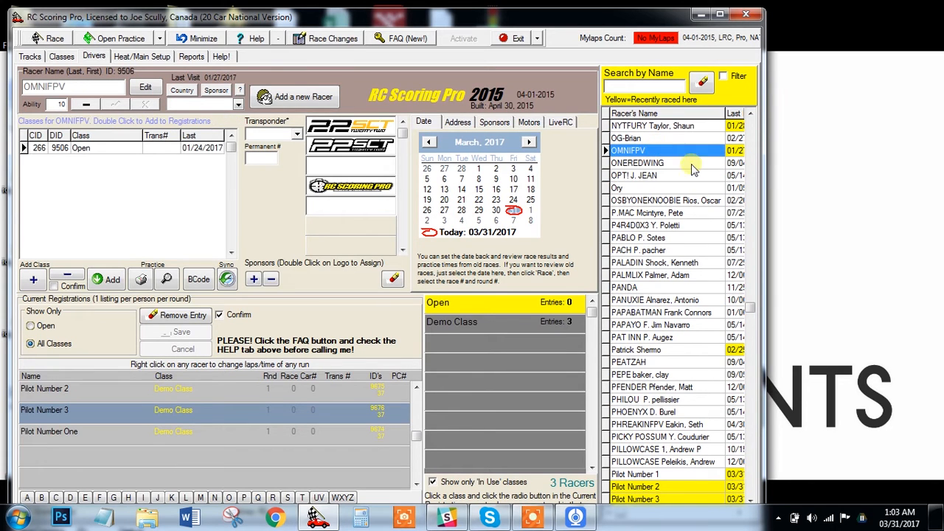
Search the racers for "cod", add Demo Class to the fourth CODERED match without a transponder, and enter that racer into the race.
{"action": "left_click", "coordinate": [750, 113]}
{"action": "left_click", "coordinate": [751, 113]}
{"action": "left_click", "coordinate": [750, 113]}
{"action": "left_click", "coordinate": [664, 89]}
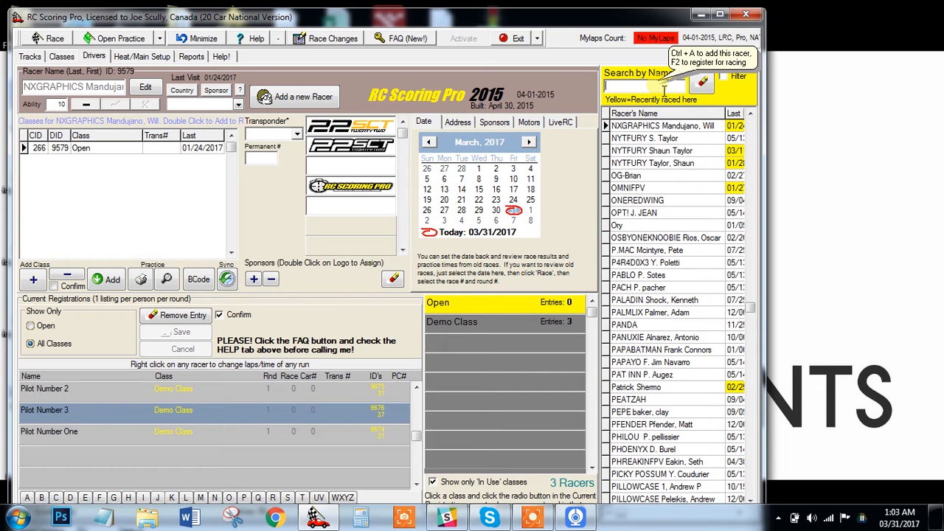
{"action": "type", "text": "cod"}
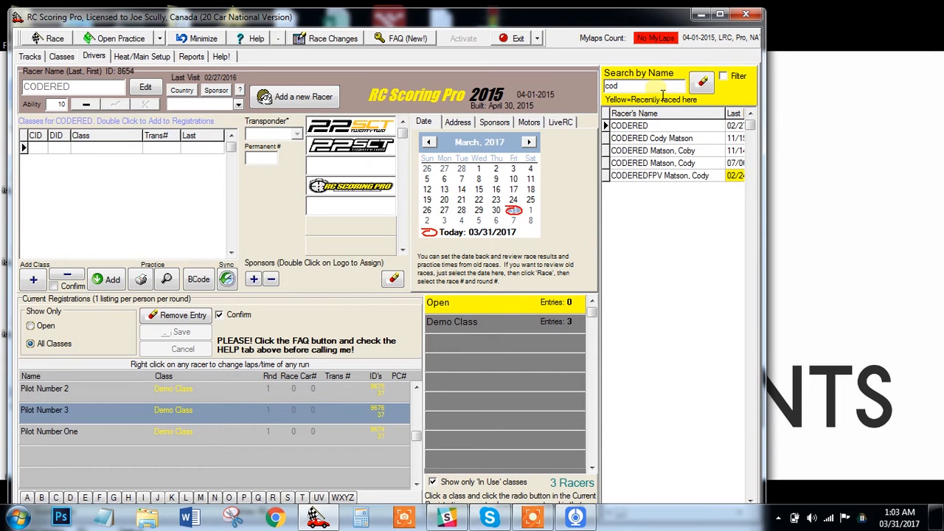
{"action": "left_click", "coordinate": [669, 168]}
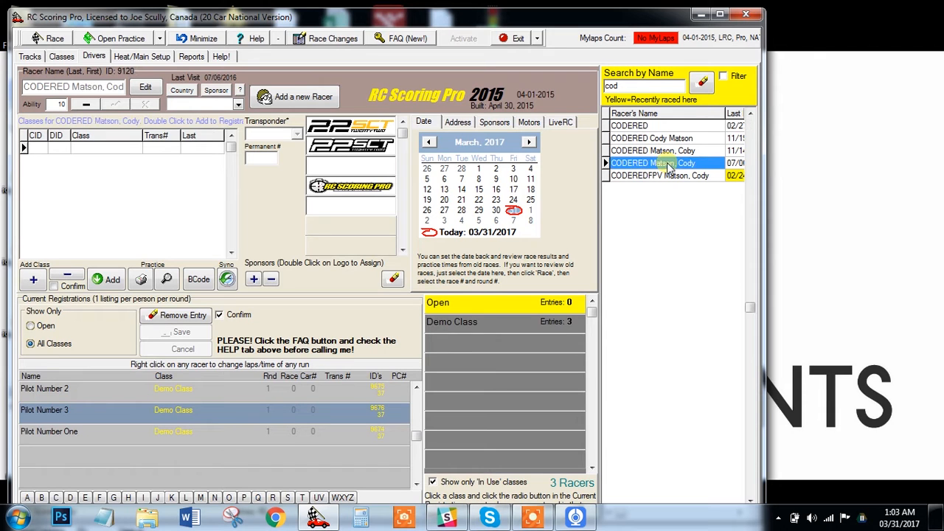
{"action": "left_click", "coordinate": [660, 138]}
{"action": "left_click", "coordinate": [660, 162]}
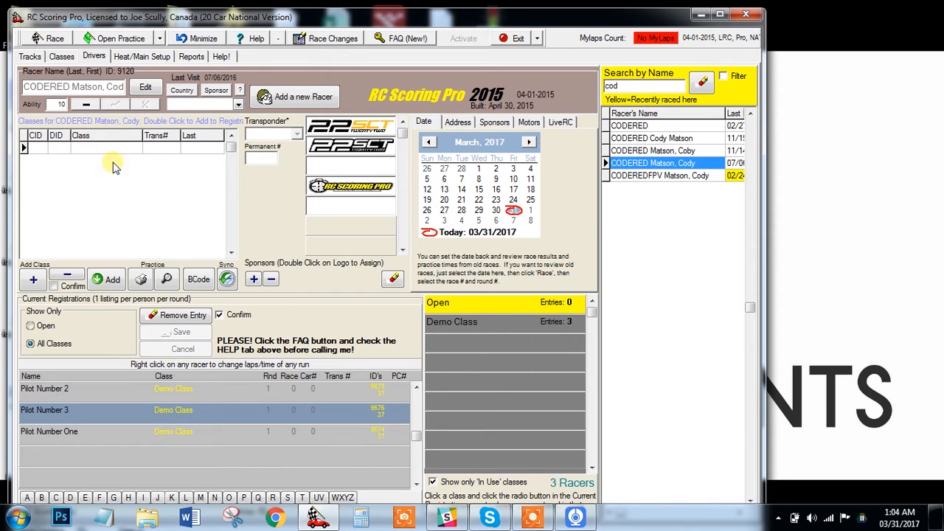
{"action": "left_click", "coordinate": [506, 328]}
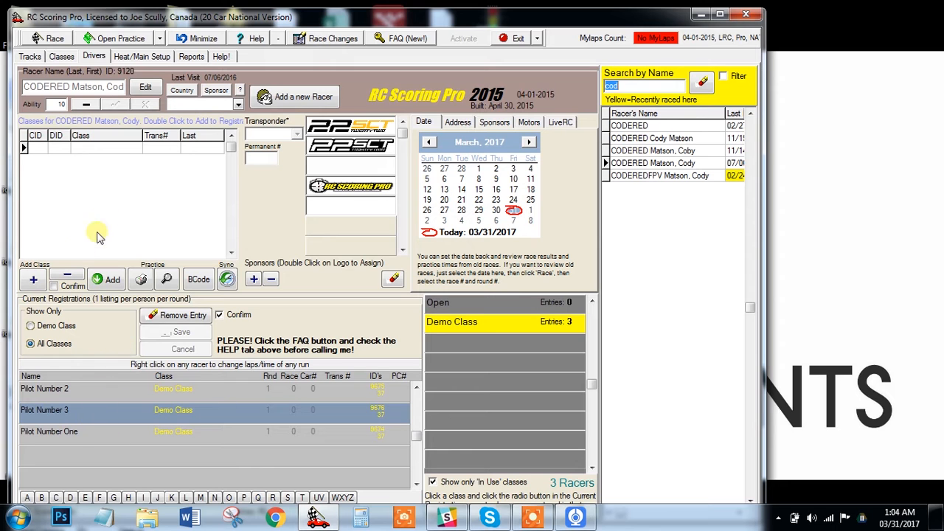
{"action": "left_click", "coordinate": [33, 279]}
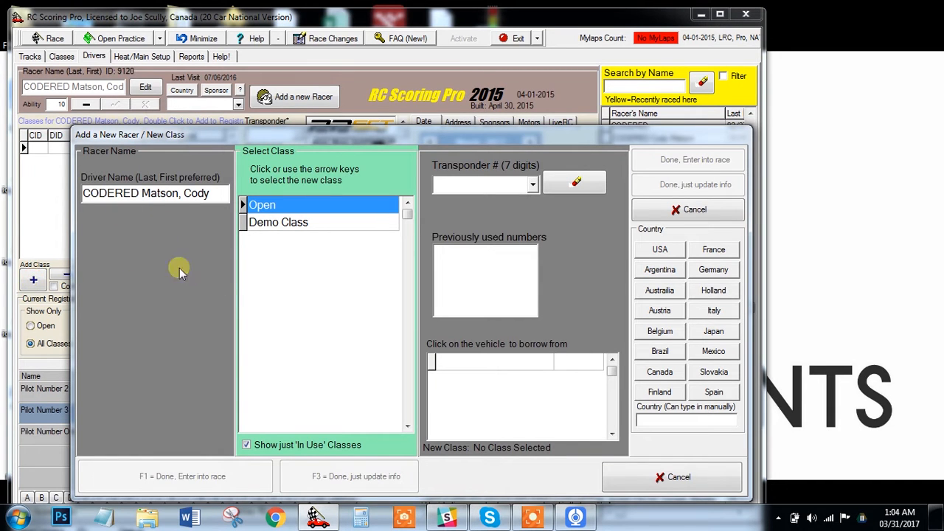
{"action": "left_click", "coordinate": [309, 224]}
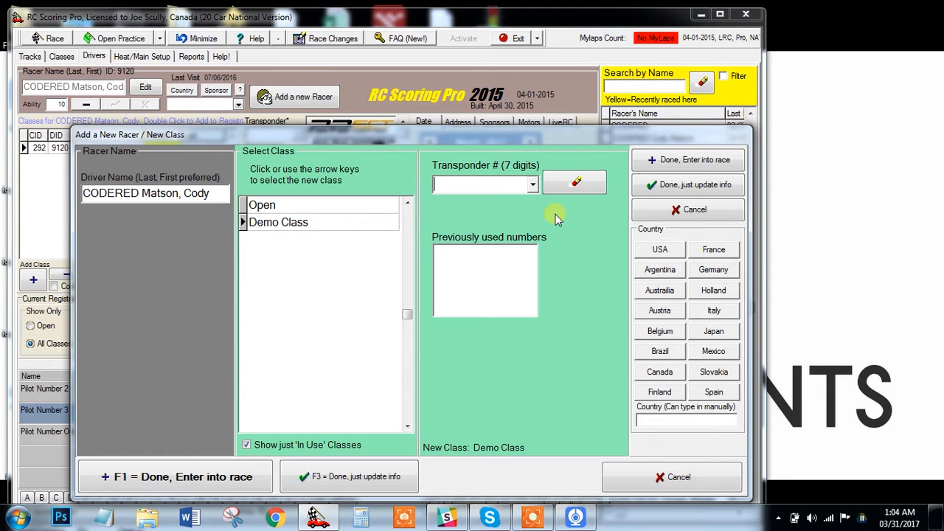
{"action": "left_click", "coordinate": [659, 161]}
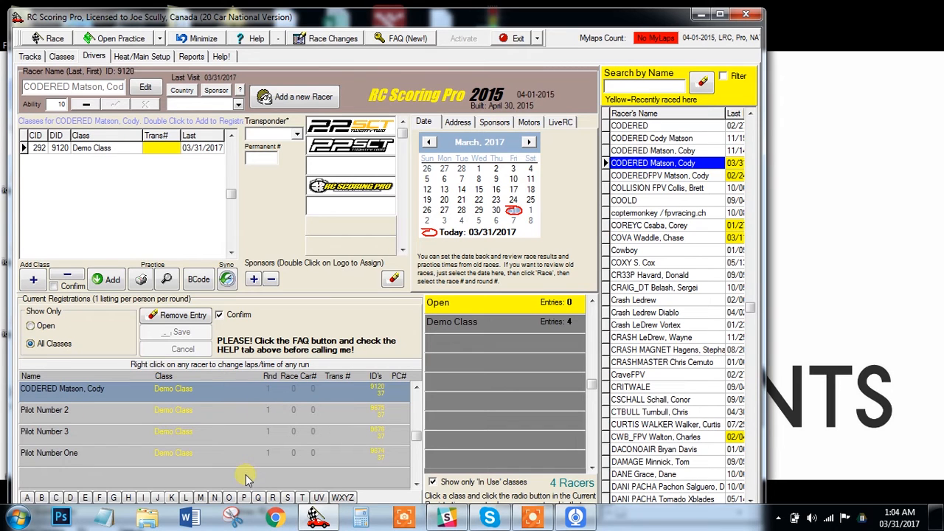
Add Demo Class to the existing COLLISION FPV racer without a transponder, and enter that racer into the race.
{"action": "left_click", "coordinate": [655, 189]}
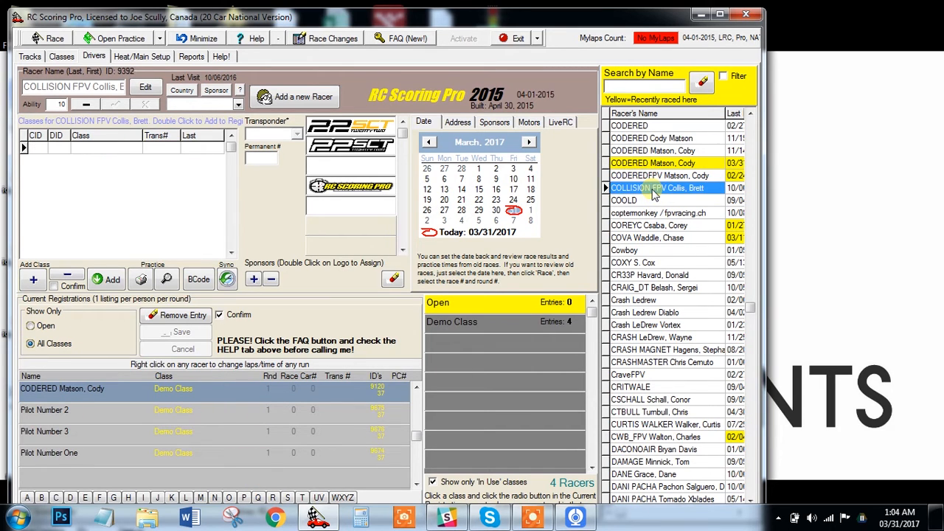
{"action": "left_click", "coordinate": [33, 285]}
{"action": "left_click", "coordinate": [289, 221]}
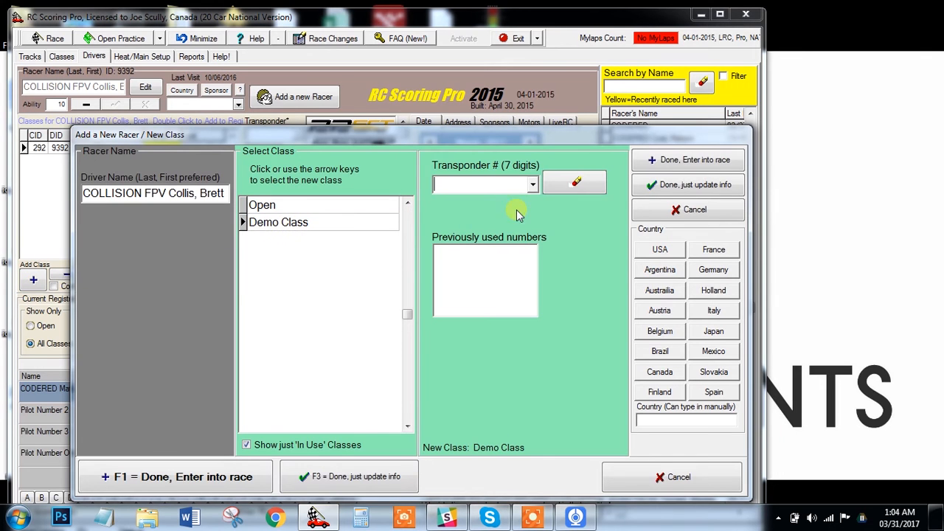
{"action": "left_click", "coordinate": [661, 160]}
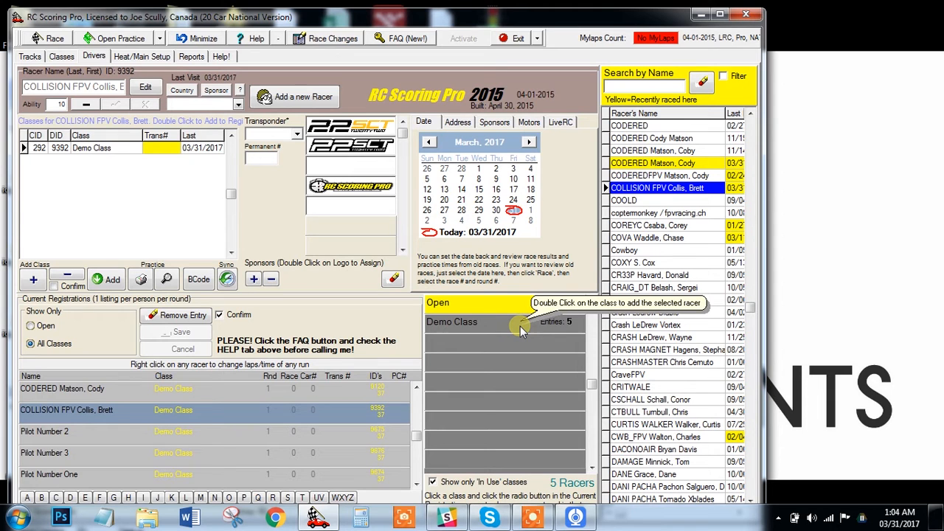
Review the racers in the current registrations and the entries for the Open and Demo Class classes.
{"action": "left_click", "coordinate": [72, 430]}
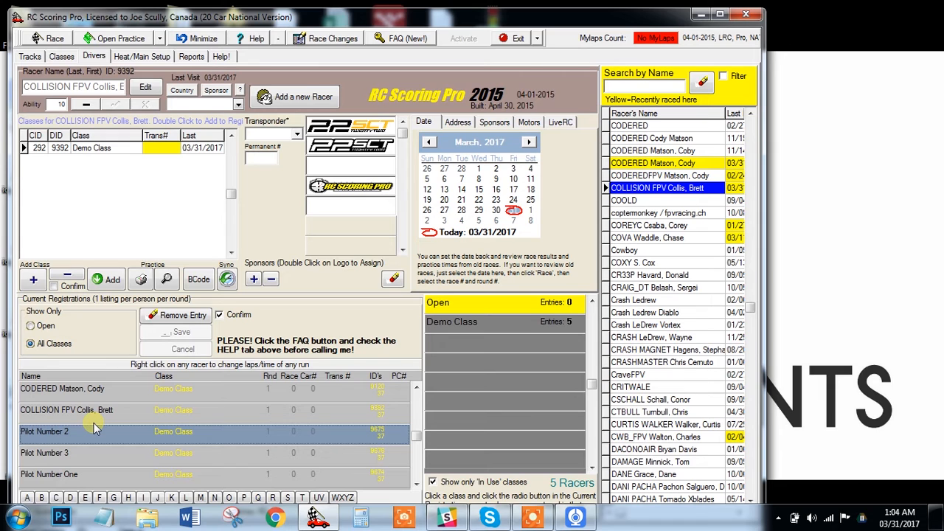
{"action": "left_click", "coordinate": [92, 411]}
{"action": "left_click", "coordinate": [92, 453]}
{"action": "left_click", "coordinate": [131, 435]}
{"action": "left_click", "coordinate": [268, 410]}
{"action": "left_click", "coordinate": [509, 322]}
{"action": "left_click", "coordinate": [499, 305]}
{"action": "left_click", "coordinate": [486, 324]}
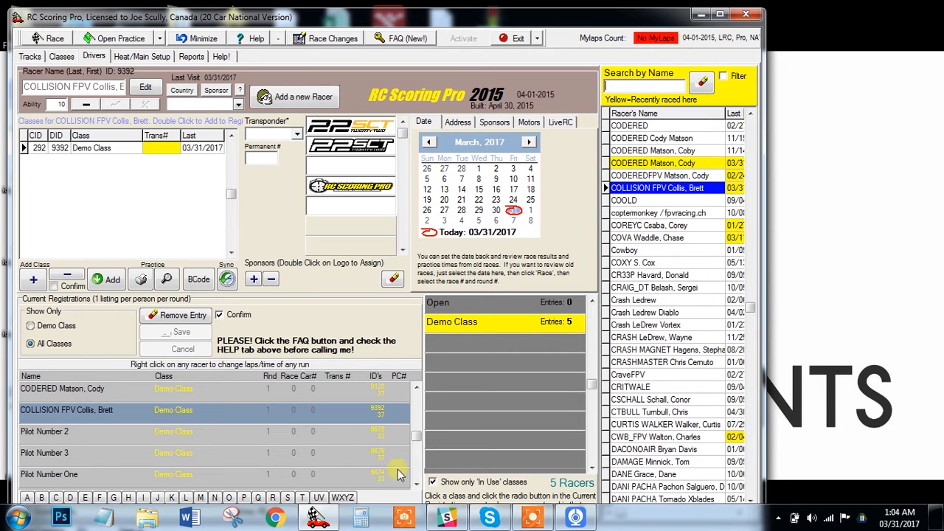
{"action": "left_click", "coordinate": [415, 484]}
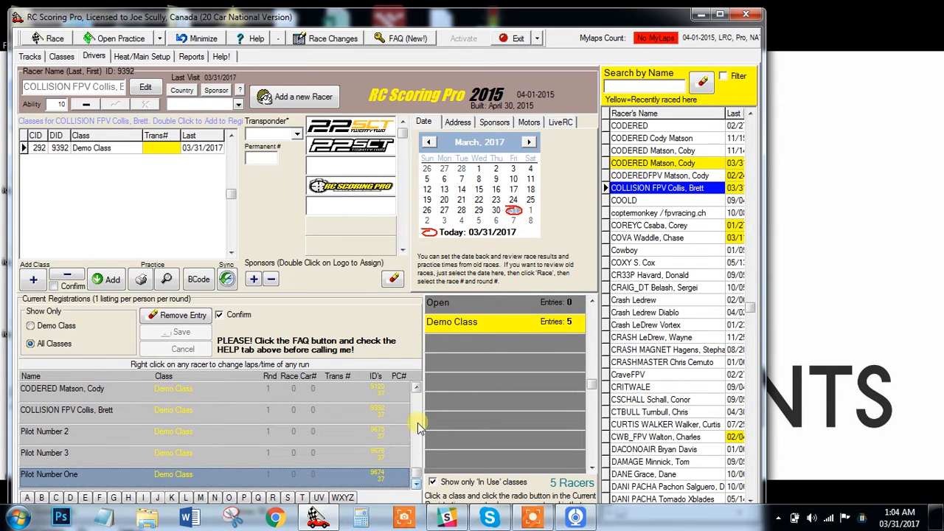
{"action": "left_click", "coordinate": [417, 388]}
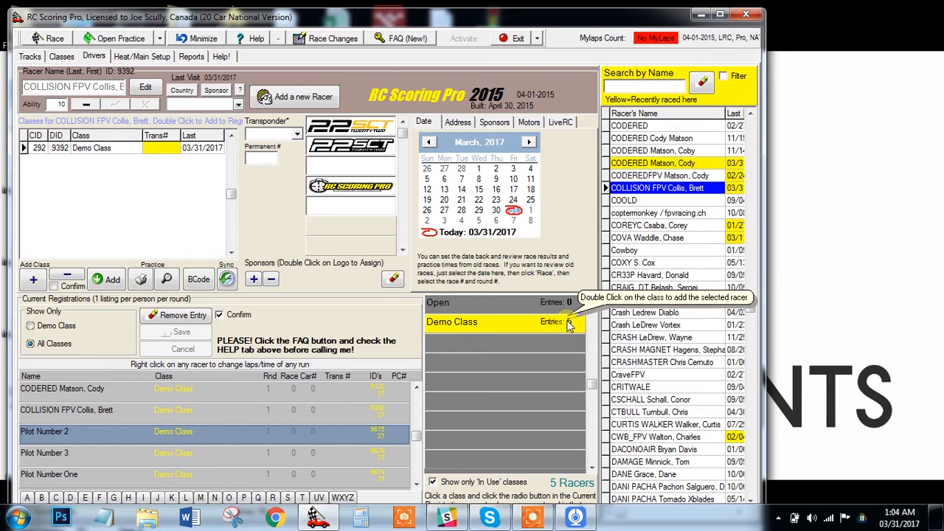
Remove the COLLISION FPV racer's Demo Class entry from the current registrations.
{"action": "left_click", "coordinate": [83, 417]}
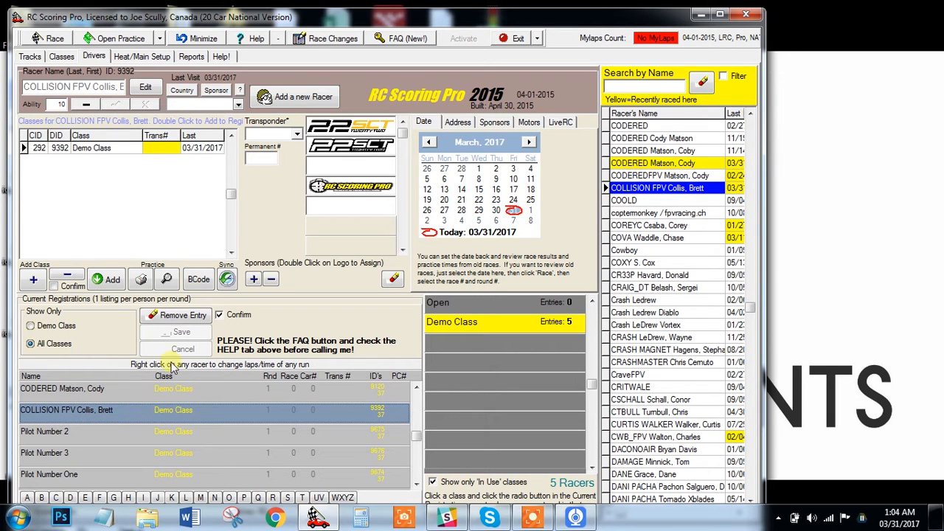
{"action": "left_click", "coordinate": [183, 317]}
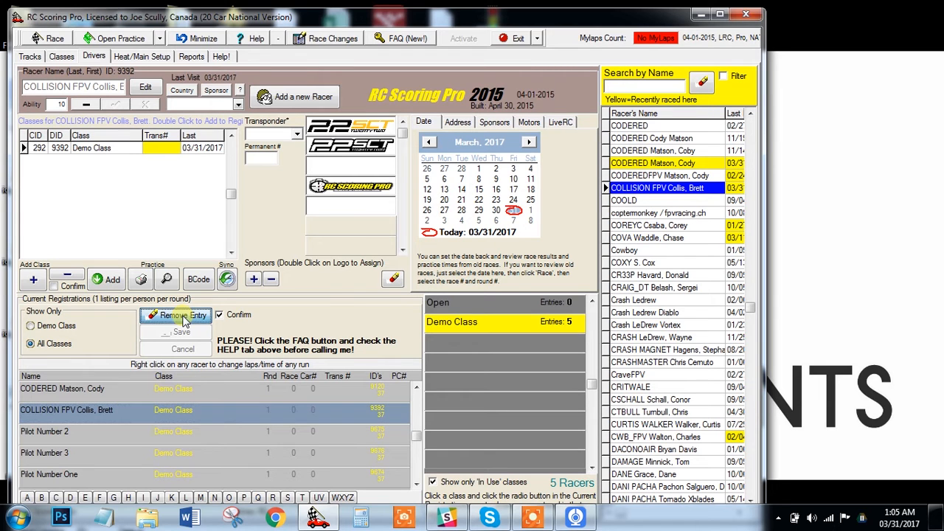
{"action": "left_click", "coordinate": [489, 302]}
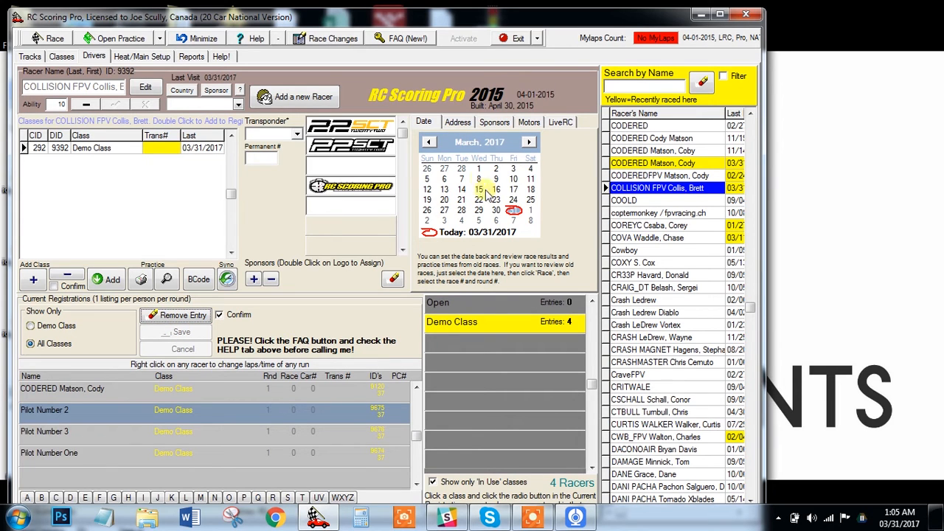
Check the registrations for April 2, 2017, and return to the race date of March 31, 2017.
{"action": "left_click", "coordinate": [531, 212]}
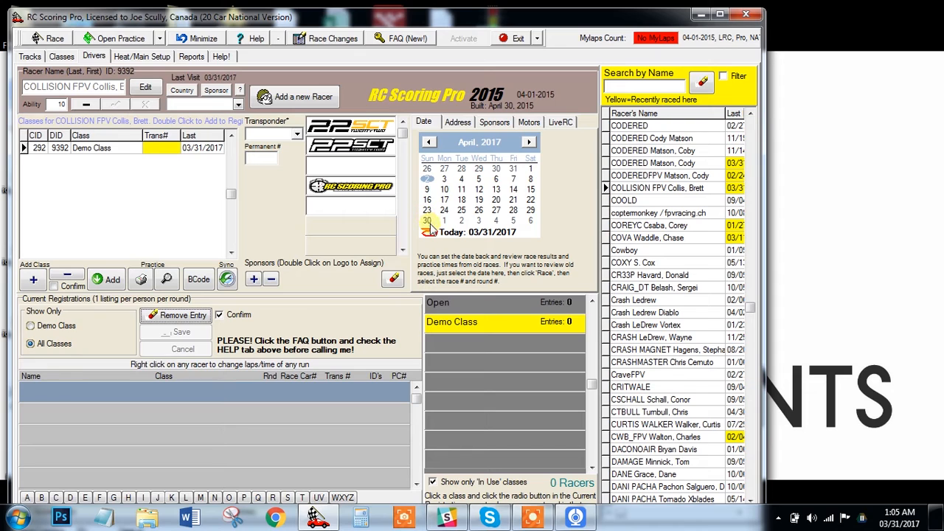
{"action": "left_click", "coordinate": [514, 169]}
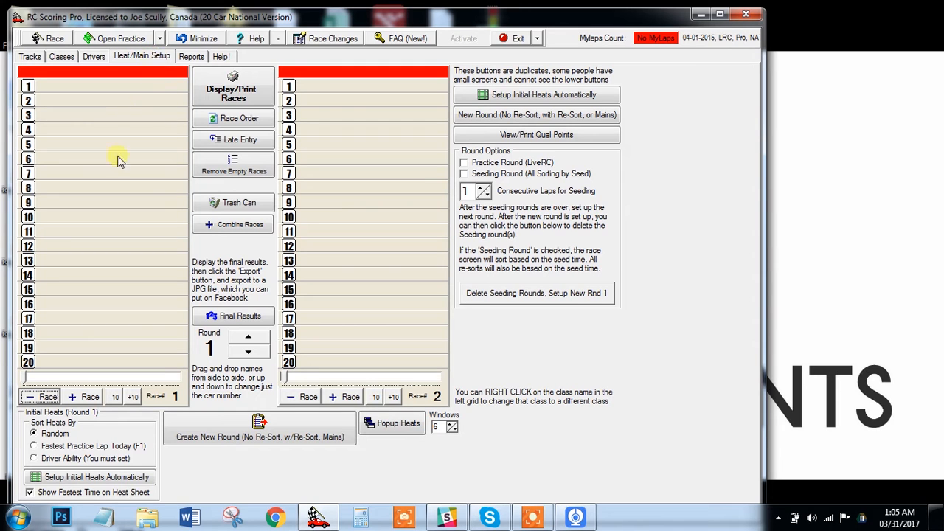
Set up the Round 1 initial heats automatically for Demo Class, and close the heat sheet preview.
{"action": "left_click", "coordinate": [516, 99]}
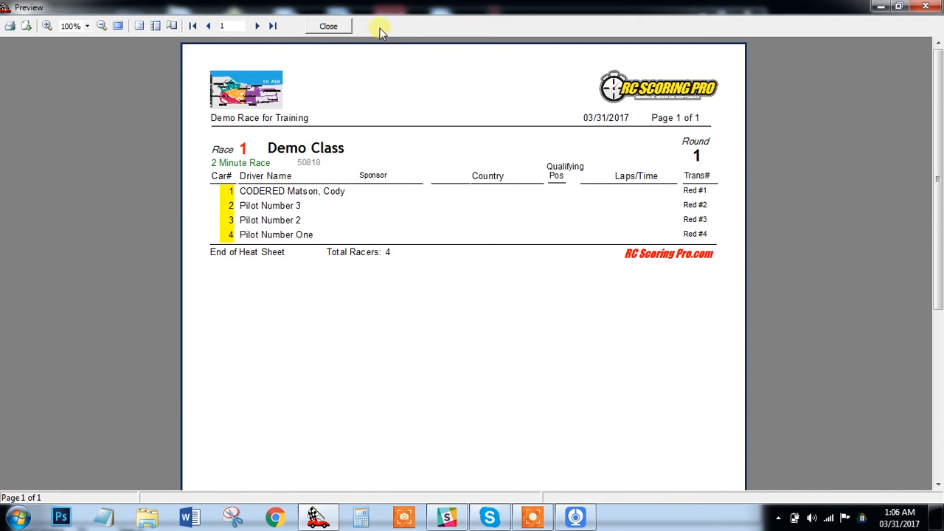
{"action": "left_click", "coordinate": [329, 26]}
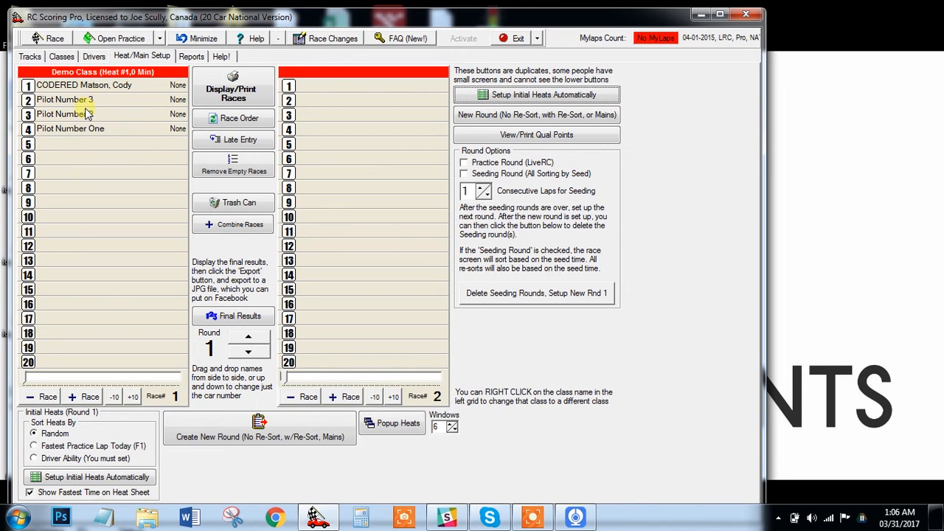
Search the racers for "pilot" and set Pilot Number 3's Demo Class transponder number to 1234567.
{"action": "left_click", "coordinate": [93, 56]}
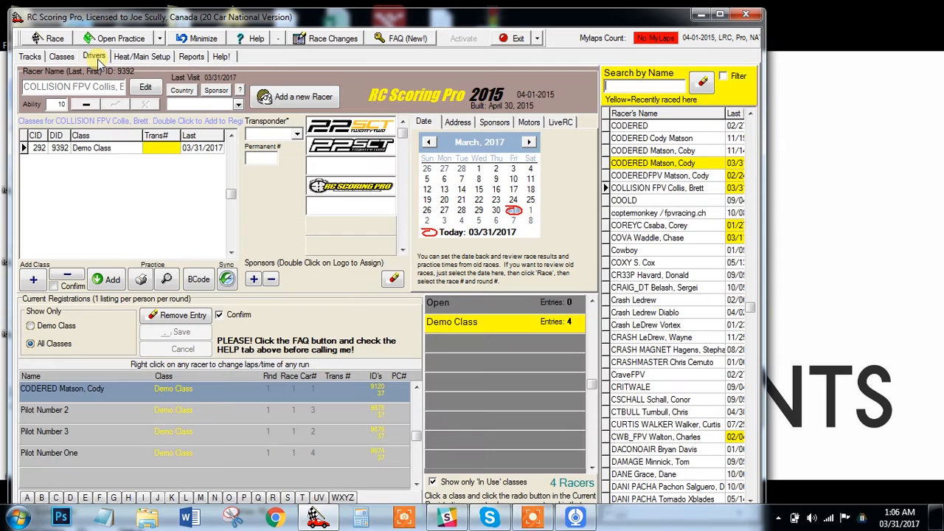
{"action": "left_click", "coordinate": [661, 87]}
{"action": "type", "text": "driv"}
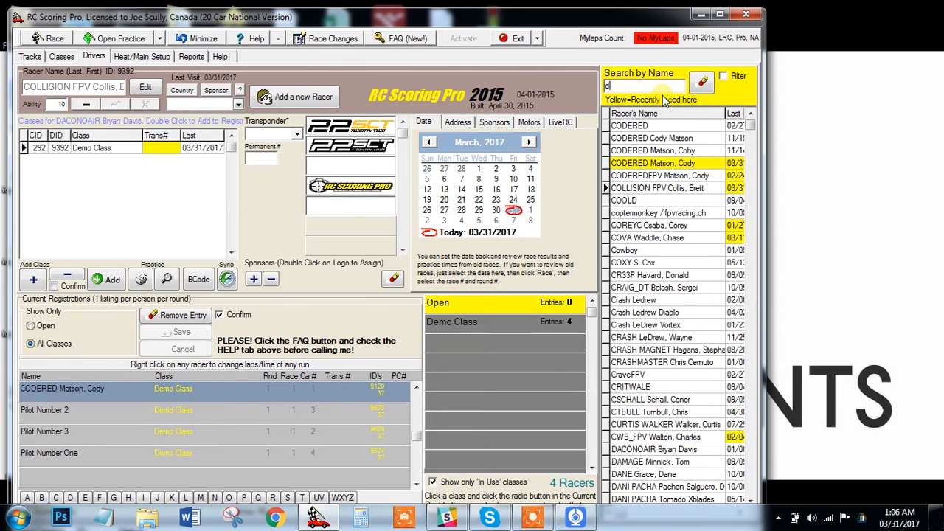
{"action": "key", "text": "BackSpace"}
{"action": "key", "text": "BackSpace"}
{"action": "key", "text": "BackSpace"}
{"action": "key", "text": "BackSpace"}
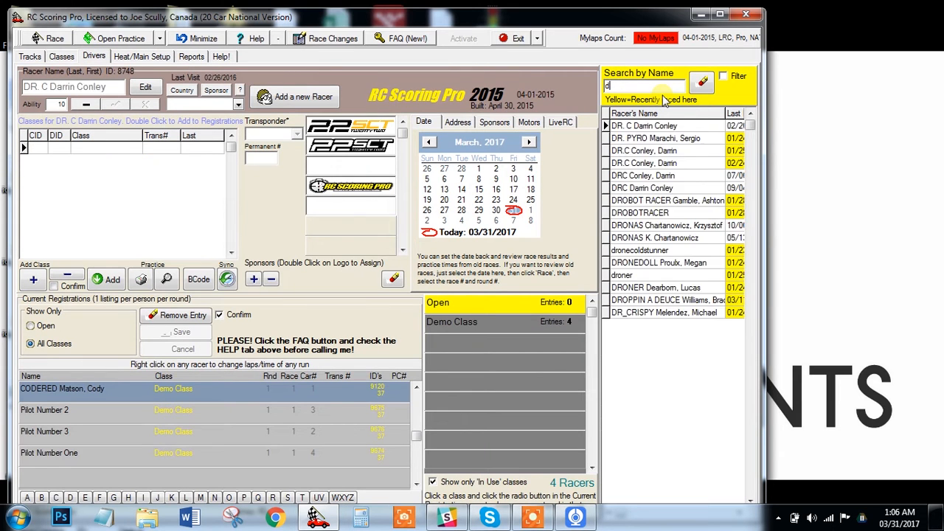
{"action": "type", "text": "pilot"}
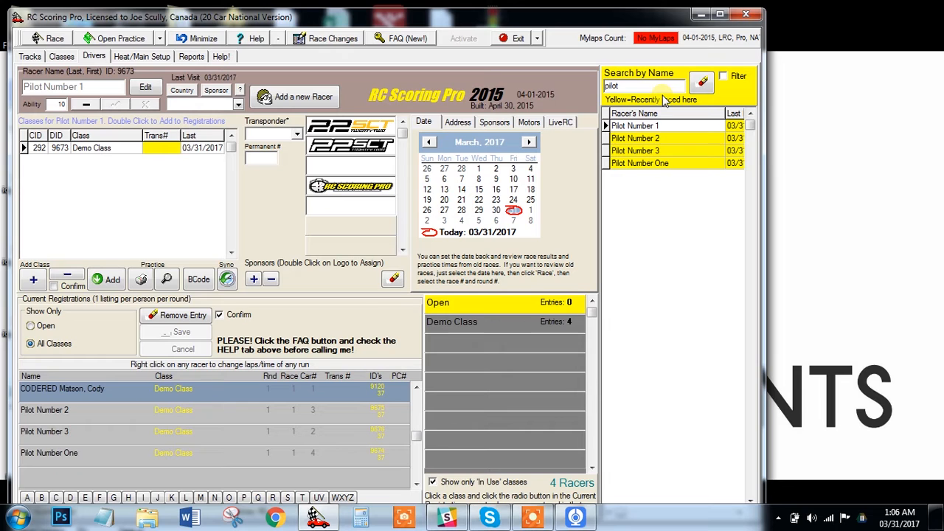
{"action": "left_click", "coordinate": [647, 151]}
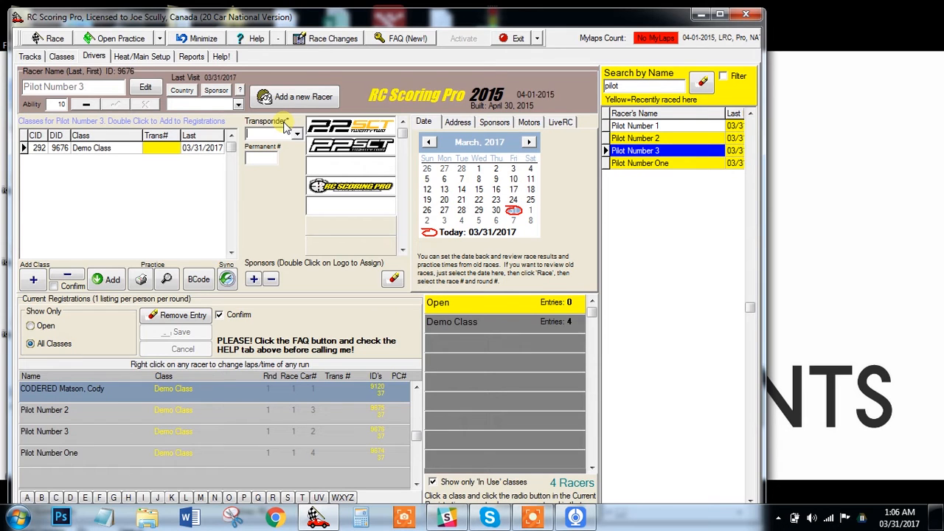
{"action": "type", "text": "1234567"}
{"action": "key", "text": "Return"}
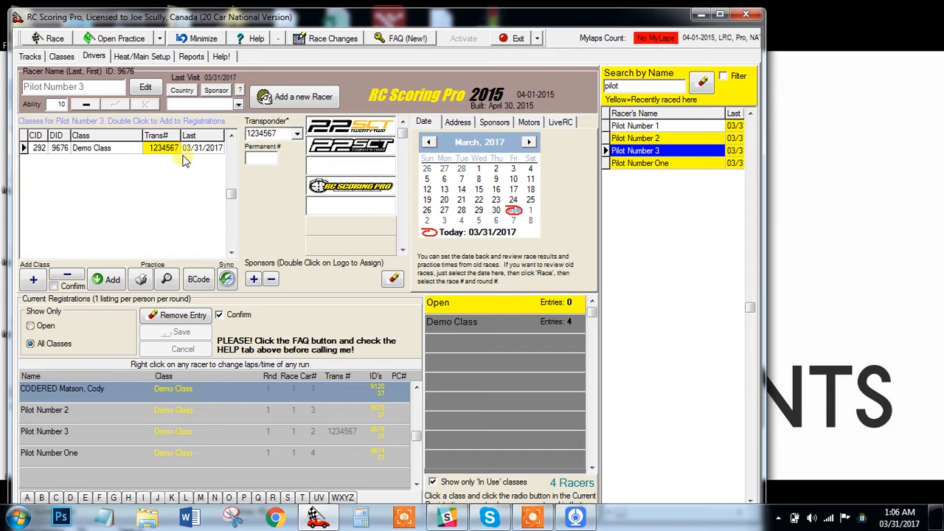
Display the Demo Class heat sheet to check the racers' transponder assignments, and close the preview.
{"action": "left_click", "coordinate": [144, 56]}
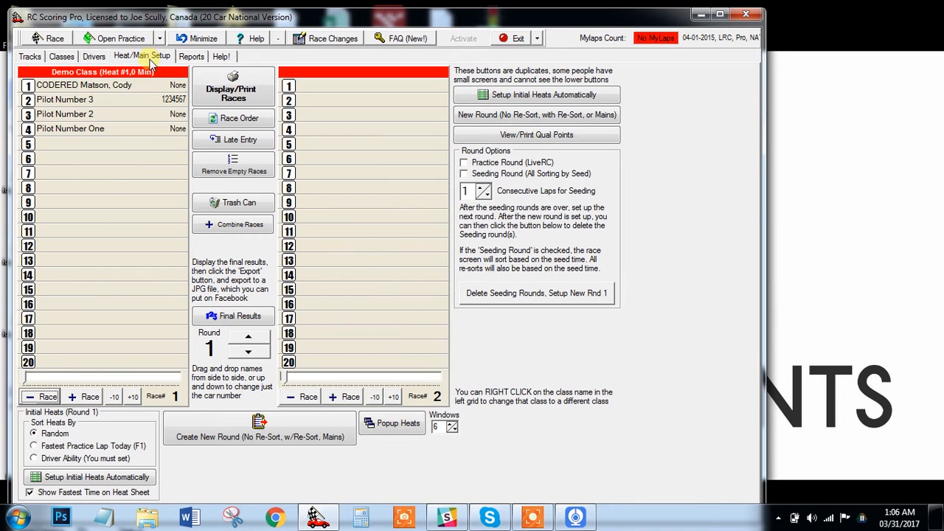
{"action": "left_click", "coordinate": [242, 96]}
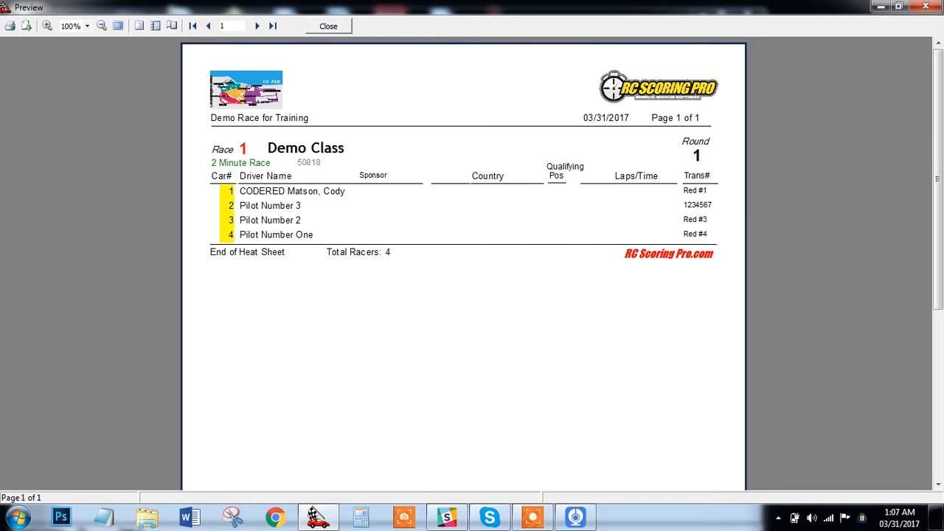
{"action": "left_click", "coordinate": [328, 26]}
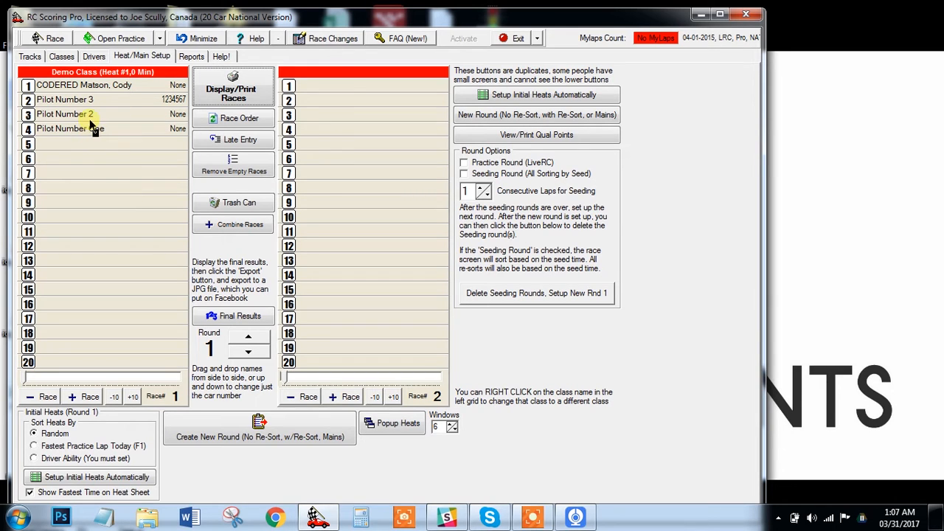
Reorder the cars in Race 1 as Pilot Number One, Pilot Number 2, Pilot Number 3 and the CODERED racer.
{"action": "mouse_move", "coordinate": [85, 87]}
{"action": "left_mouse_down"}
{"action": "mouse_move", "coordinate": [92, 130]}
{"action": "mouse_move", "coordinate": [85, 101]}
{"action": "left_mouse_up"}
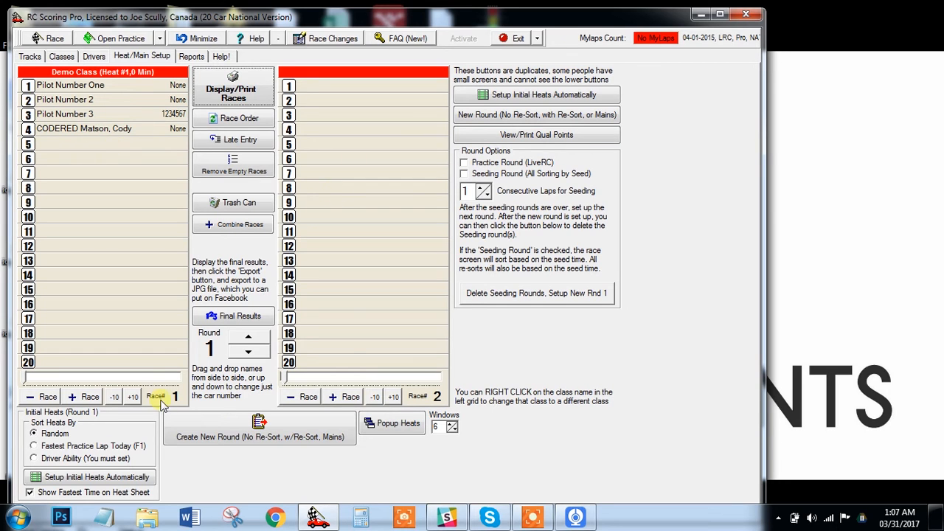
Move Pilot Number 3 and Pilot Number 2 to car positions 3 and 2 in Race 2, and preview the heat sheet.
{"action": "left_click_drag", "start_coordinate": [103, 131], "coordinate": [346, 116]}
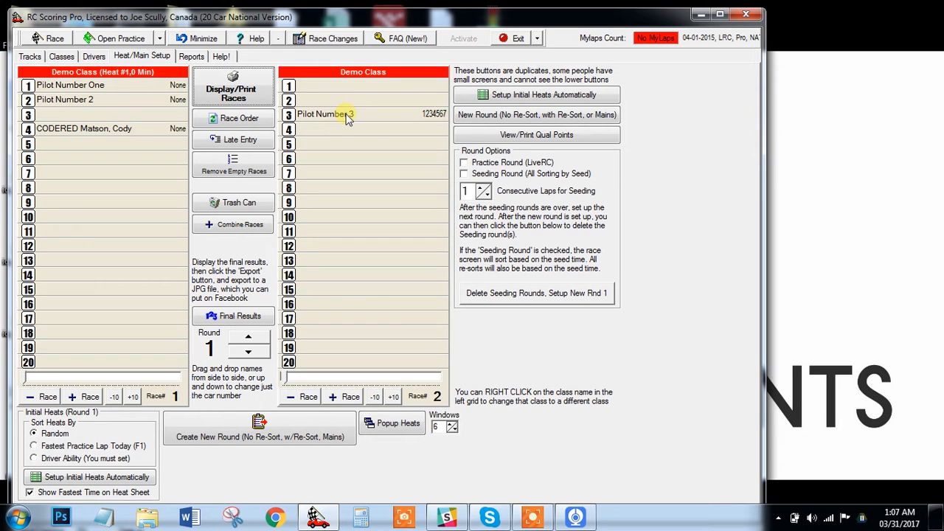
{"action": "left_click_drag", "start_coordinate": [94, 107], "coordinate": [369, 99]}
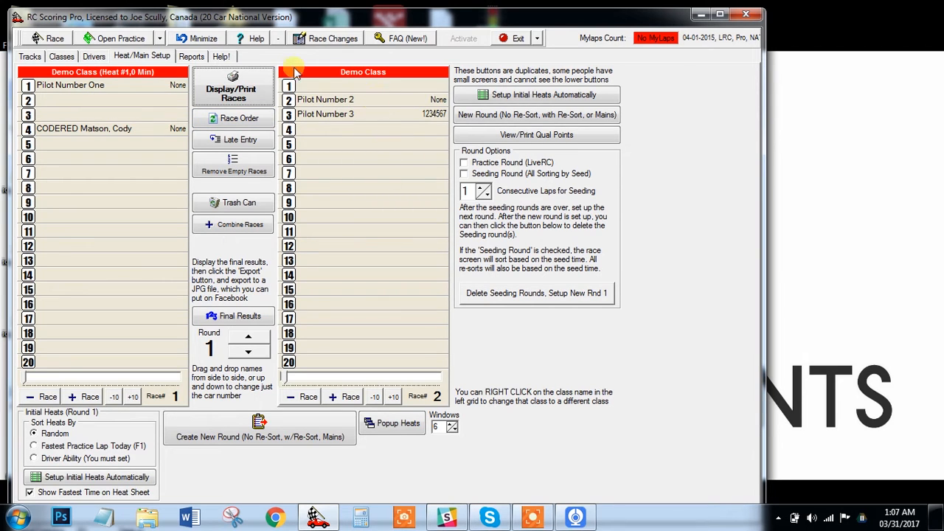
{"action": "left_click", "coordinate": [238, 103]}
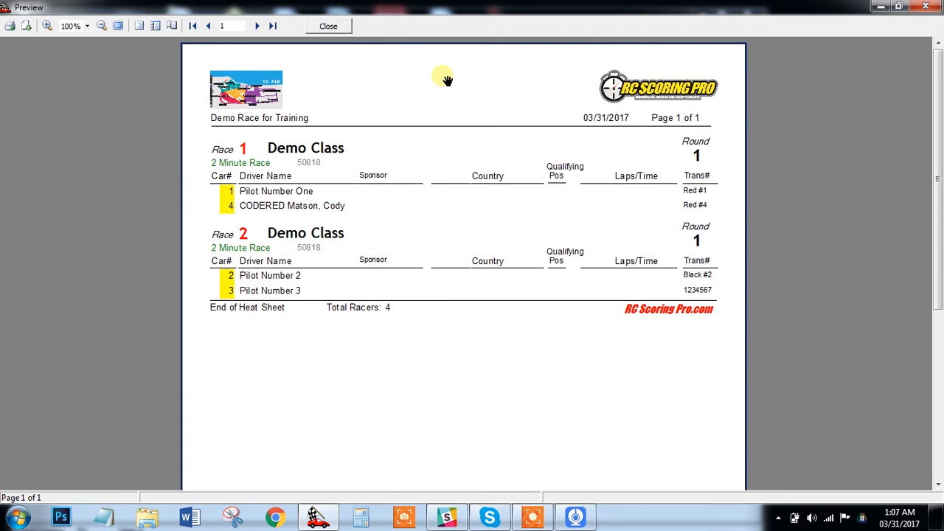
Pop up four heat windows and move Pilot Number 2 and Pilot Number 3 from Race 2 to cars 2 and 3 in Race 1.
{"action": "left_click", "coordinate": [329, 27]}
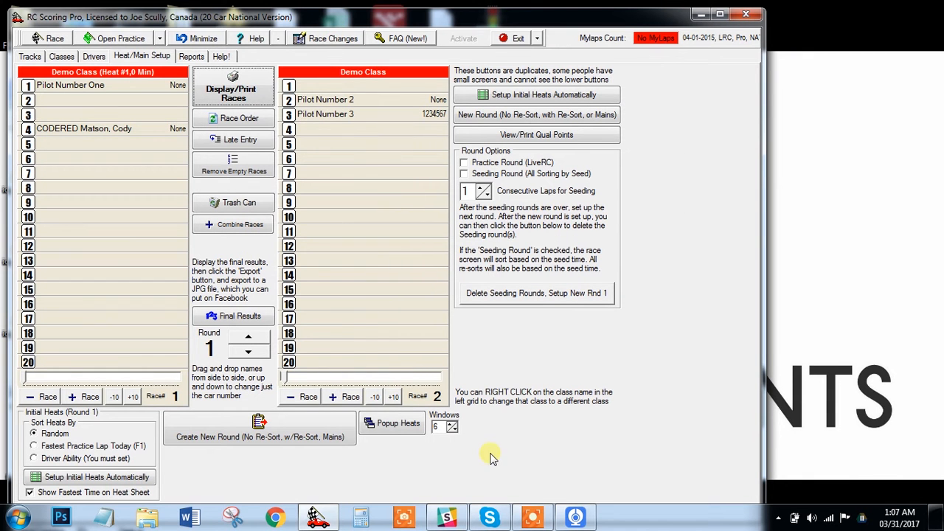
{"action": "left_click", "coordinate": [391, 428]}
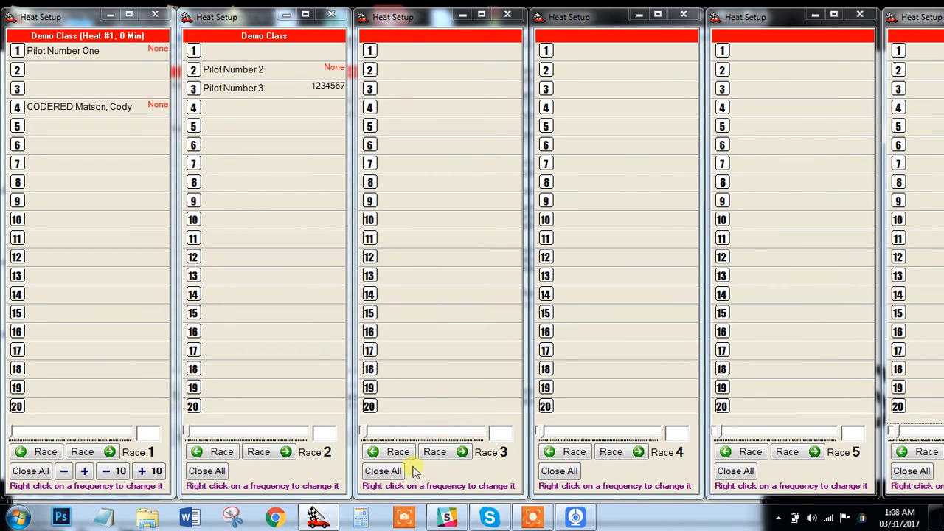
{"action": "left_click", "coordinate": [384, 471]}
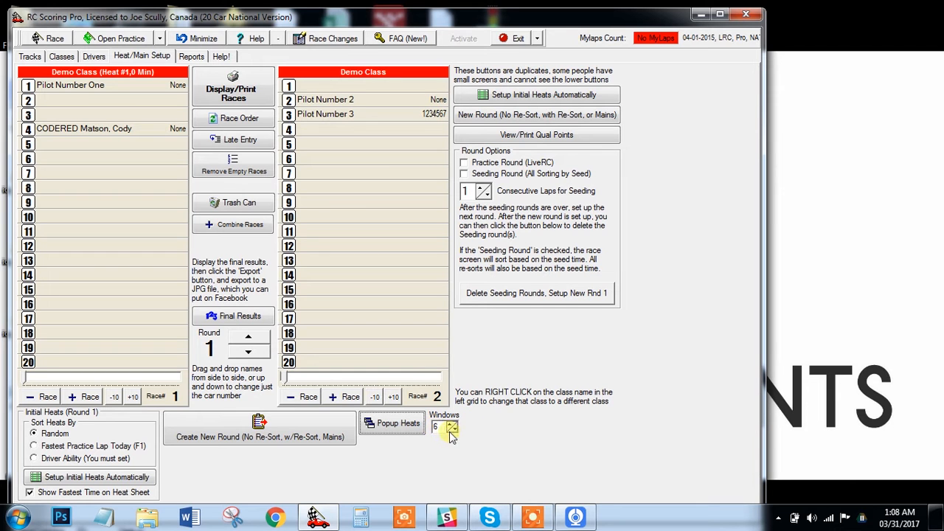
{"action": "left_click", "coordinate": [404, 428]}
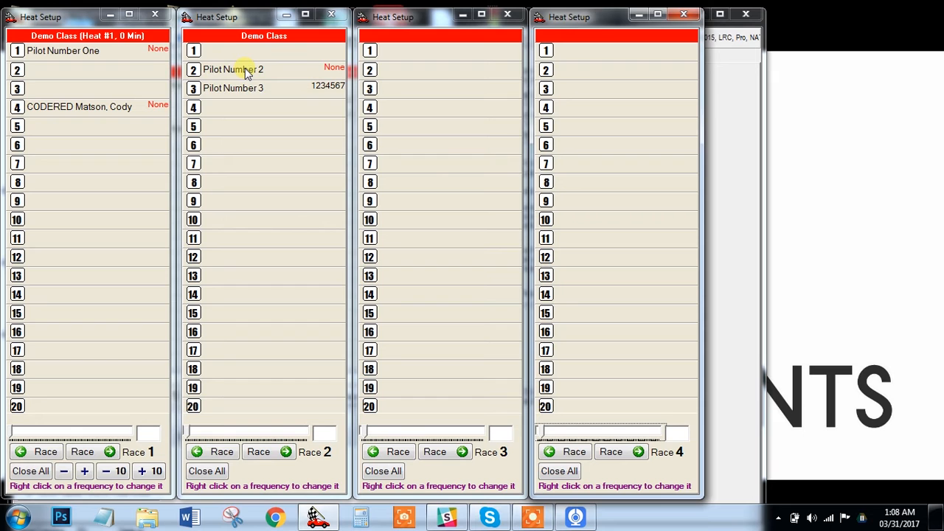
{"action": "left_click_drag", "start_coordinate": [251, 72], "coordinate": [106, 70]}
{"action": "left_click_drag", "start_coordinate": [275, 95], "coordinate": [104, 91]}
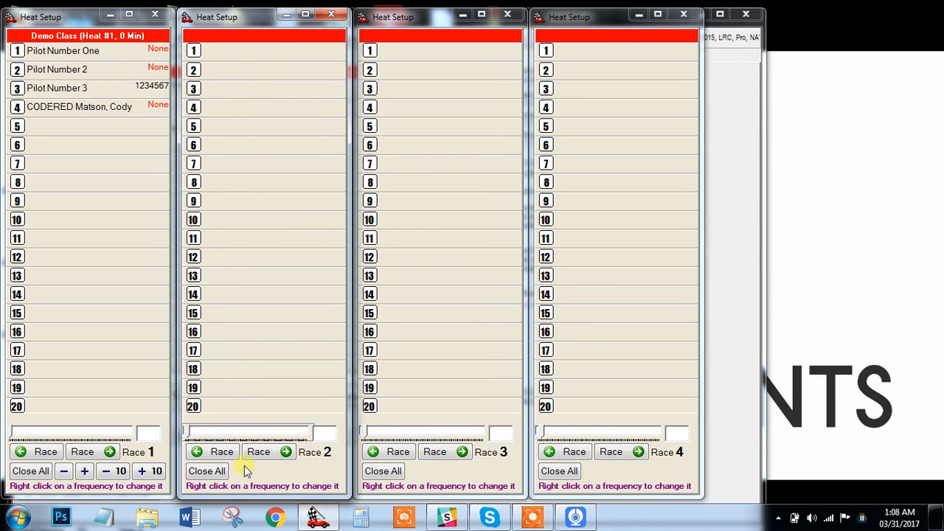
{"action": "left_click", "coordinate": [210, 471]}
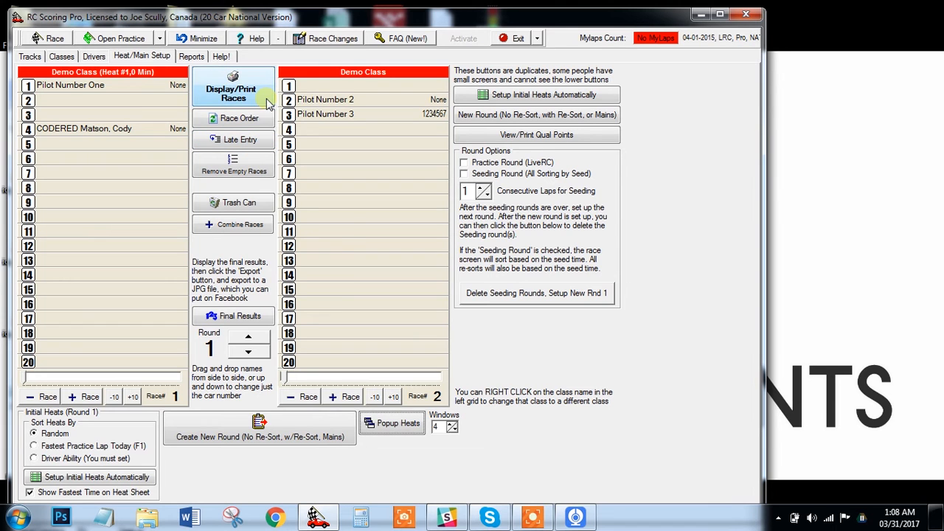
Preview the combined heat sheet, and refresh both race lists so that each displays Race 1.
{"action": "left_click", "coordinate": [231, 89]}
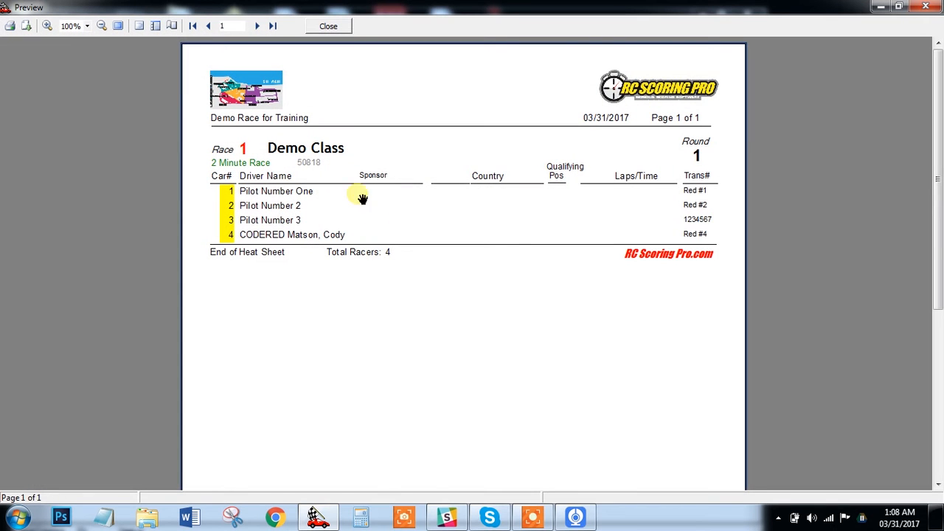
{"action": "left_click", "coordinate": [329, 26]}
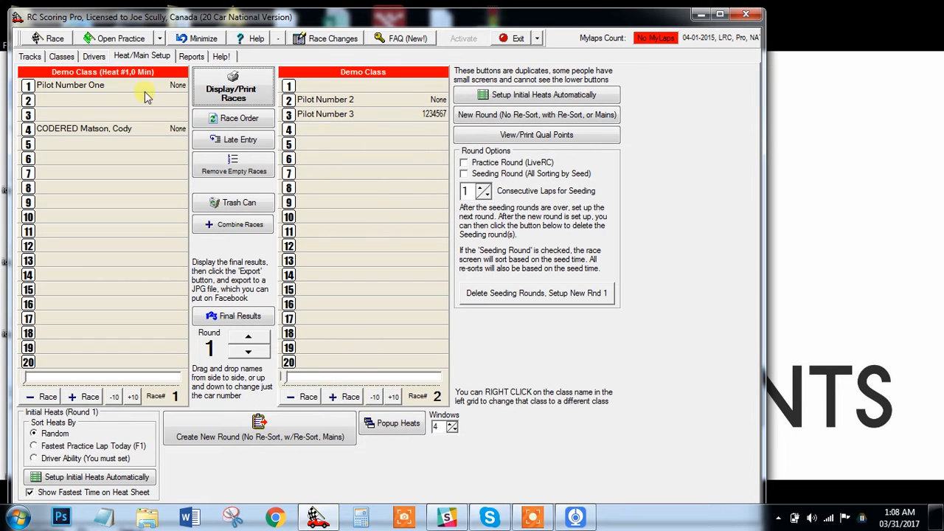
{"action": "left_click", "coordinate": [305, 397]}
{"action": "left_click", "coordinate": [330, 396]}
{"action": "left_click", "coordinate": [298, 397]}
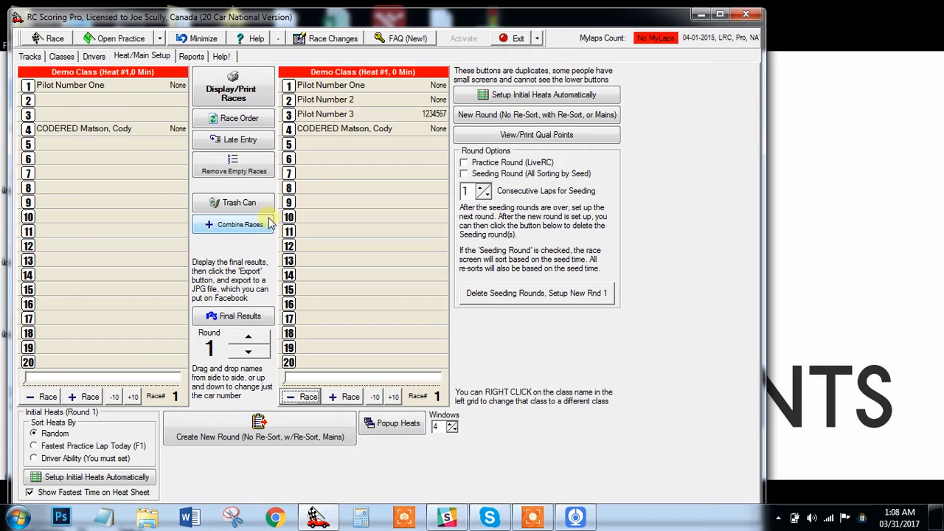
{"action": "left_click", "coordinate": [83, 397]}
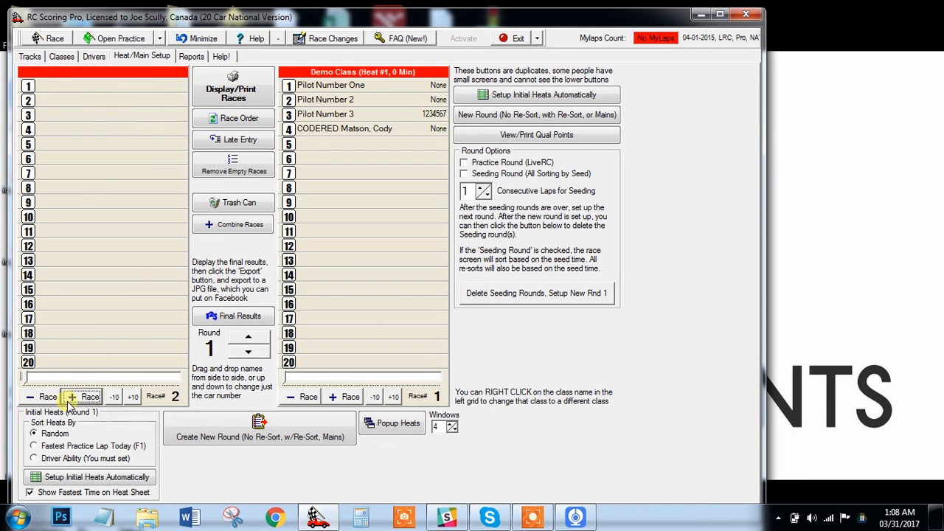
{"action": "left_click", "coordinate": [44, 397]}
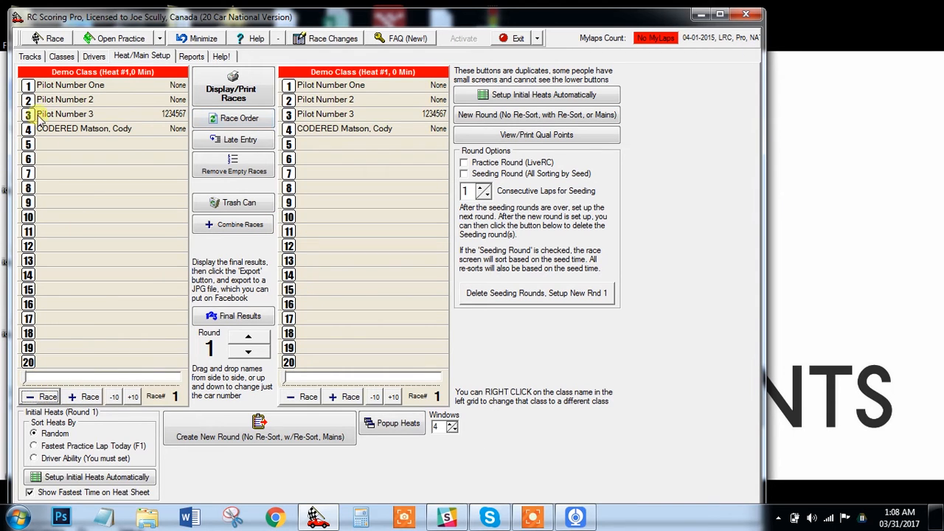
{"action": "left_click", "coordinate": [334, 396]}
{"action": "left_click", "coordinate": [306, 397]}
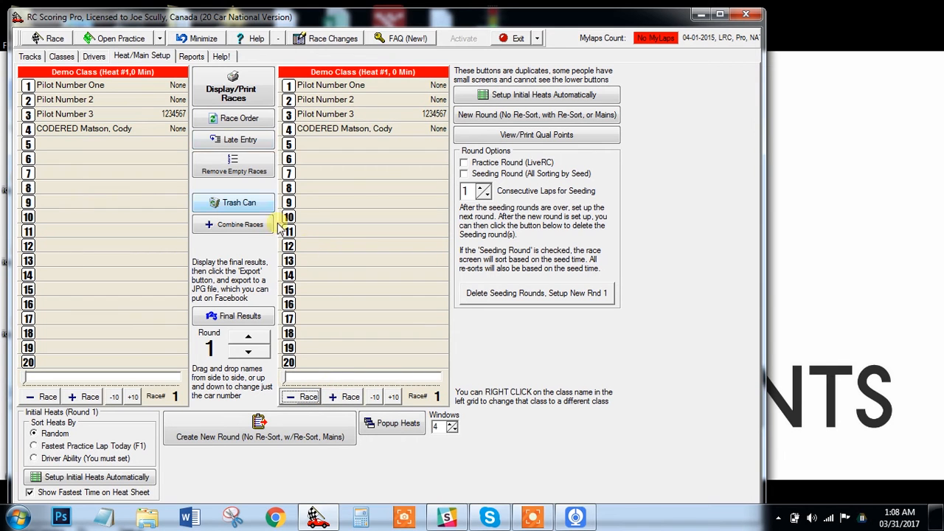
Rename the racer Pilot Number 1 as Pilot Number 5 and register that racer in Demo Class.
{"action": "left_click", "coordinate": [94, 56]}
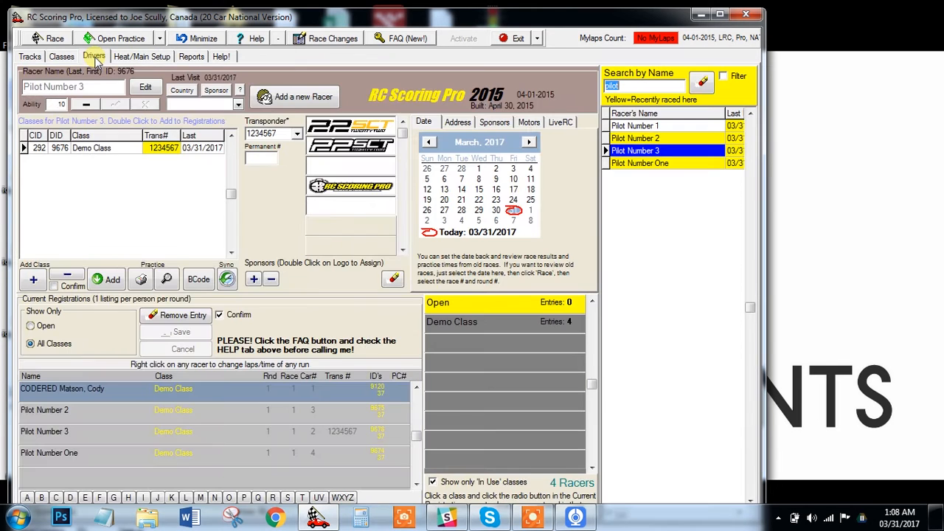
{"action": "left_click", "coordinate": [657, 127]}
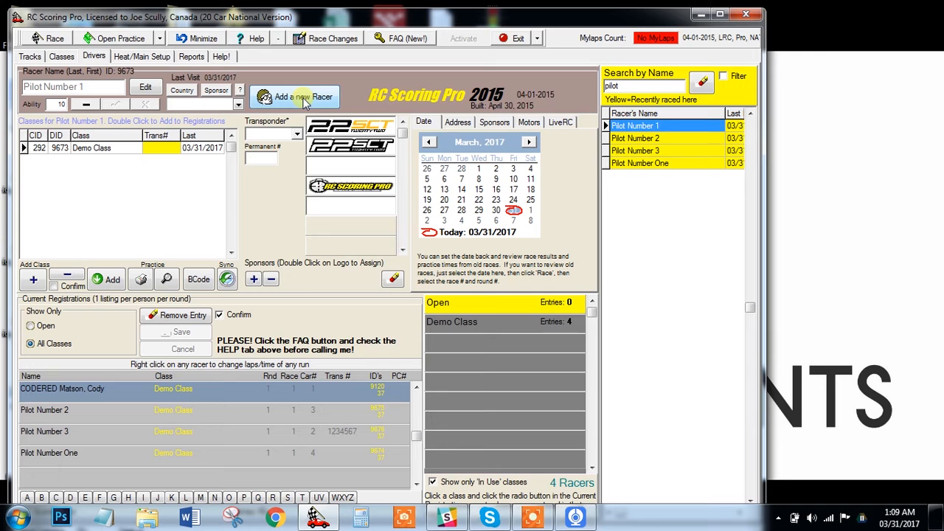
{"action": "left_click", "coordinate": [144, 87]}
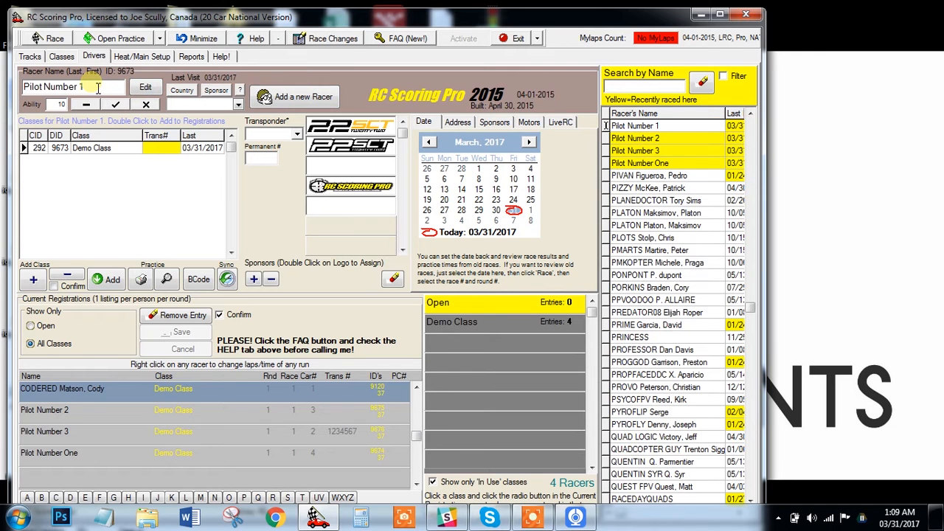
{"action": "key", "text": "BackSpace"}
{"action": "key", "text": "Return"}
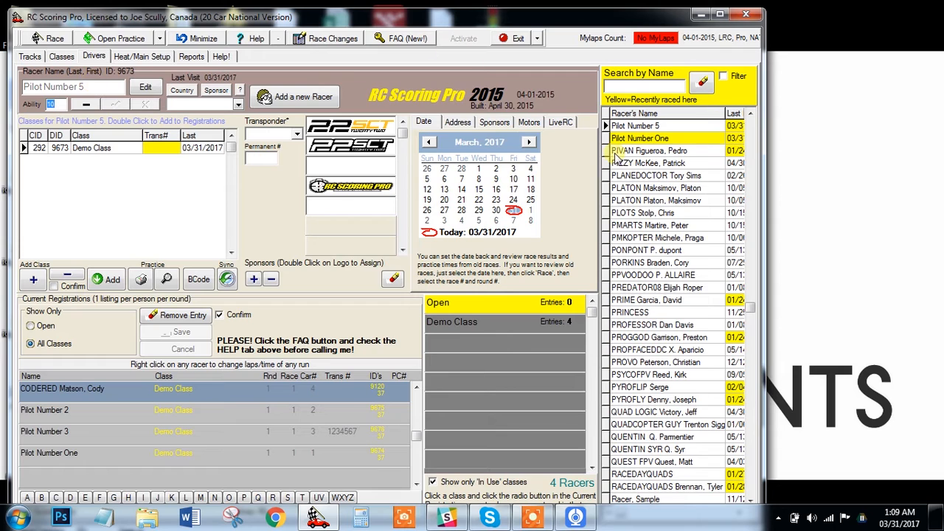
{"action": "left_click", "coordinate": [663, 126]}
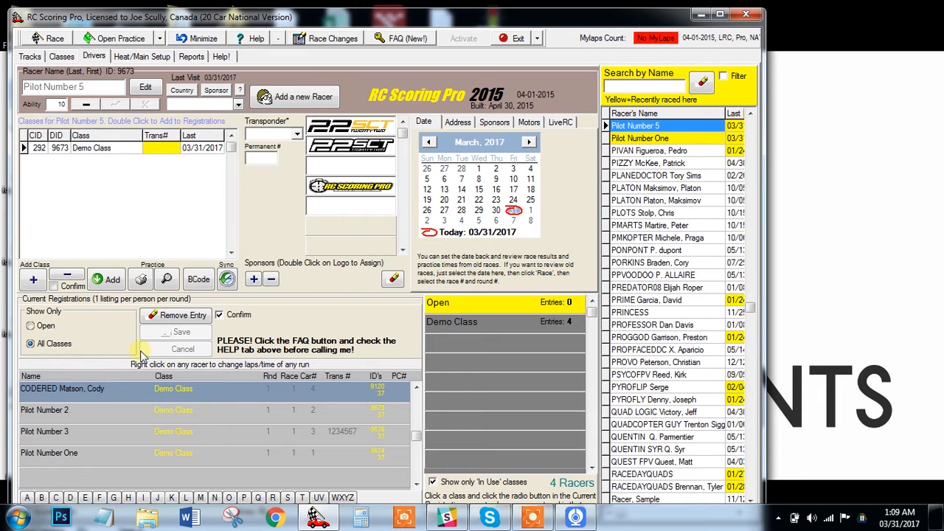
{"action": "double_click", "coordinate": [100, 149]}
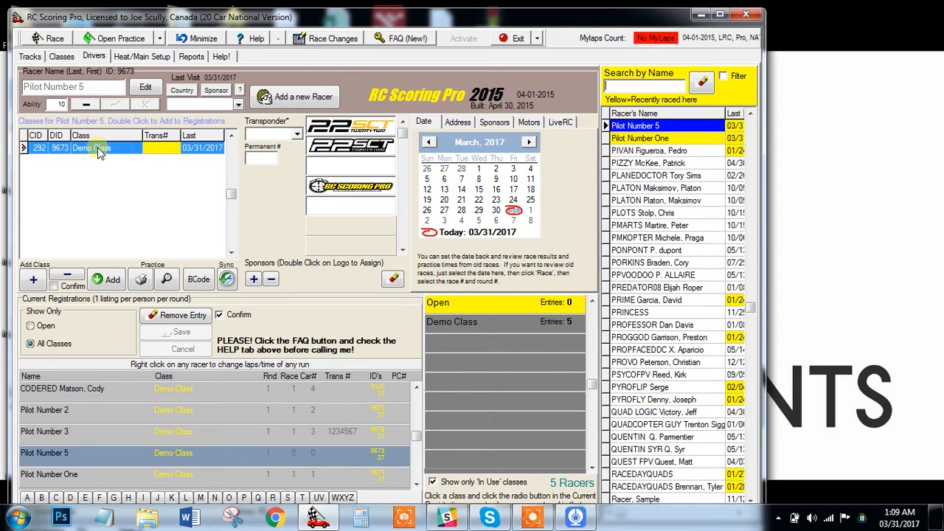
Place the late entry Pilot Number 5 in Race 1 as car 5, and preview the heat sheet.
{"action": "left_click", "coordinate": [141, 56]}
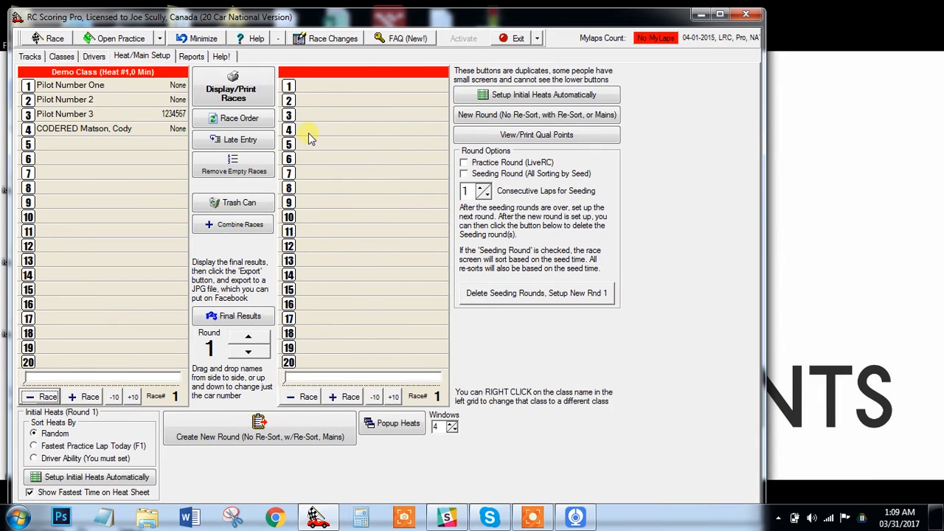
{"action": "left_click", "coordinate": [240, 140]}
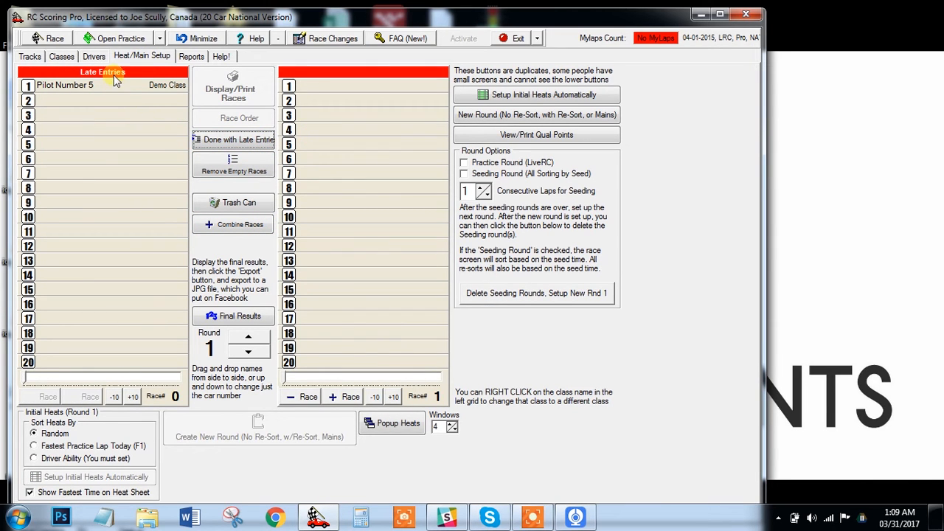
{"action": "left_click", "coordinate": [345, 397]}
{"action": "left_click", "coordinate": [303, 398]}
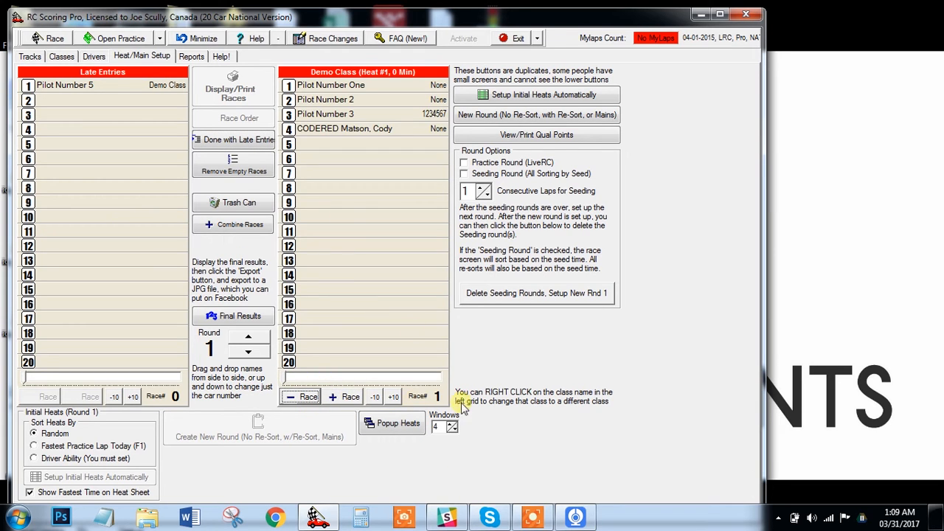
{"action": "left_click_drag", "start_coordinate": [65, 86], "coordinate": [323, 147]}
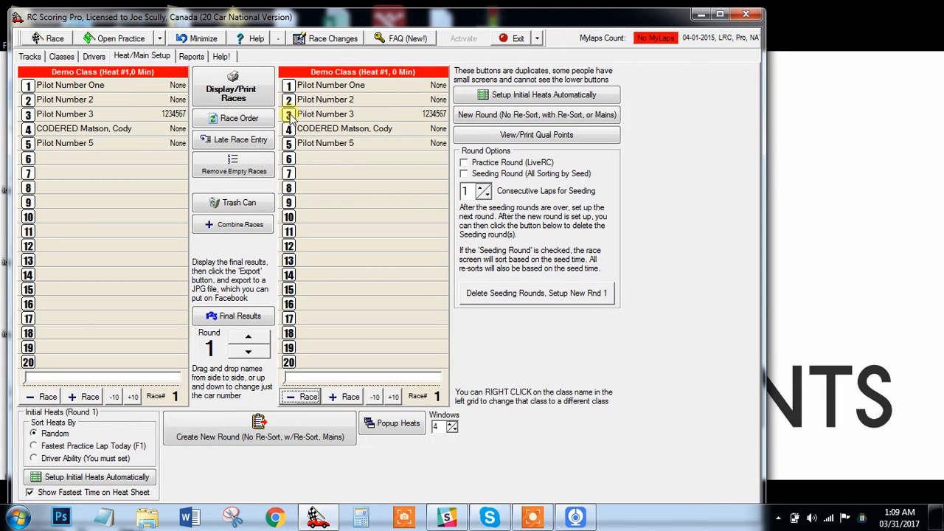
{"action": "left_click", "coordinate": [235, 81]}
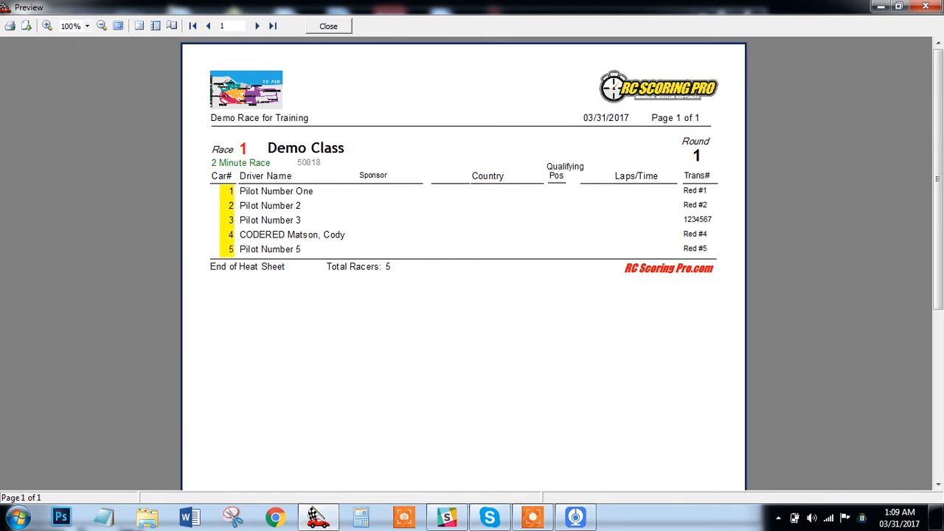
{"action": "left_click", "coordinate": [328, 25]}
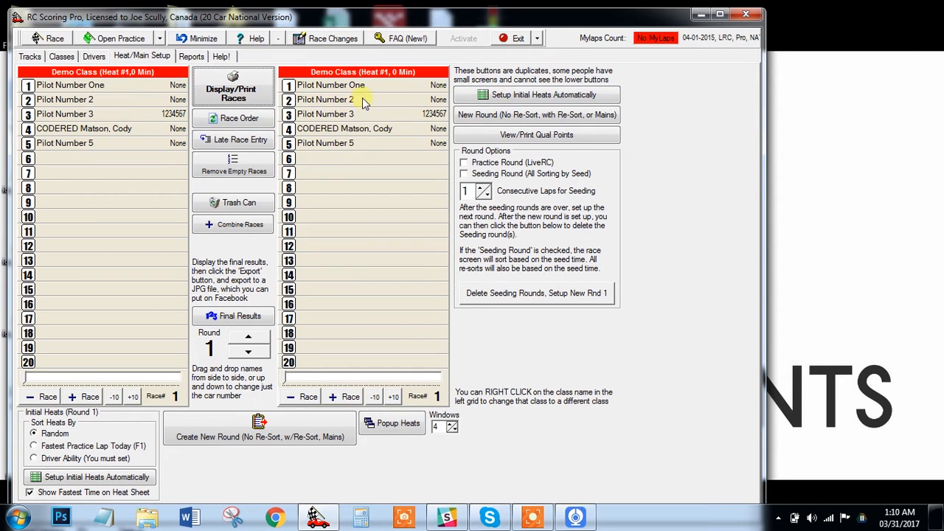
Set up the initial Round 1 heats automatically again with random sorting, and close the heat sheet preview.
{"action": "left_click", "coordinate": [536, 99]}
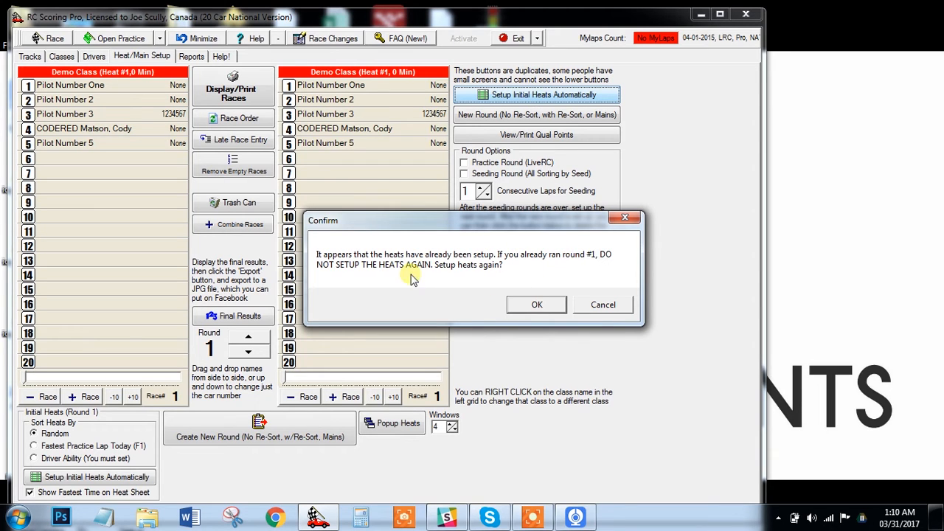
{"action": "left_click", "coordinate": [537, 306]}
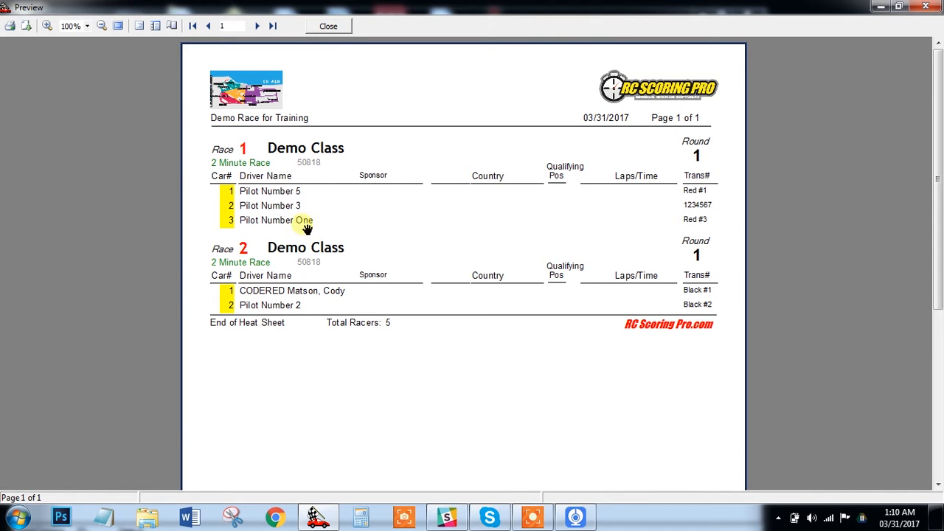
{"action": "left_click", "coordinate": [332, 28]}
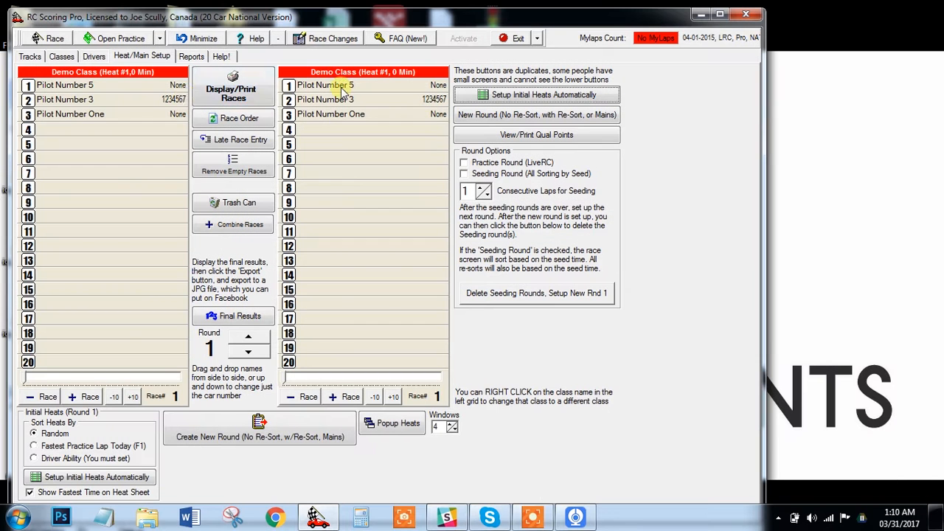
Check the class settings for the number of drivers in heats, and review the Round 1 heat sheet again.
{"action": "left_click", "coordinate": [74, 58]}
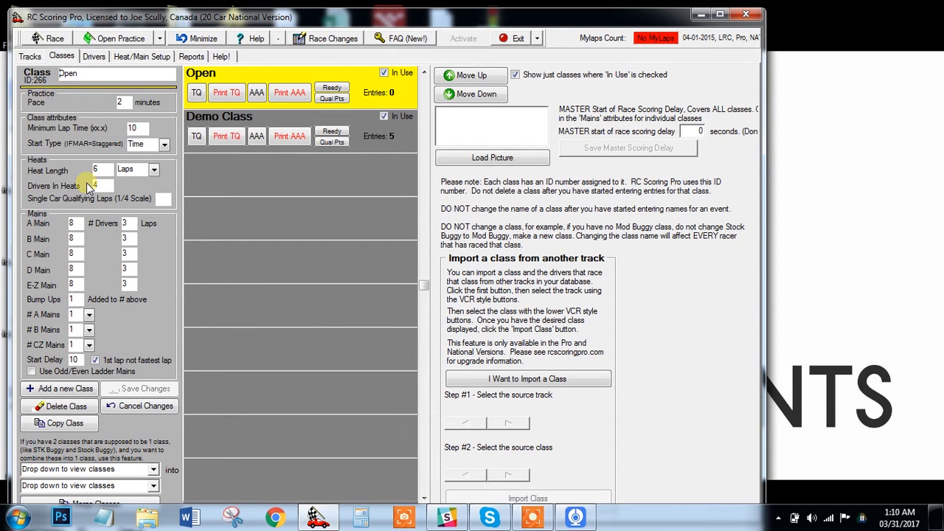
{"action": "left_click", "coordinate": [126, 57]}
{"action": "left_click", "coordinate": [227, 104]}
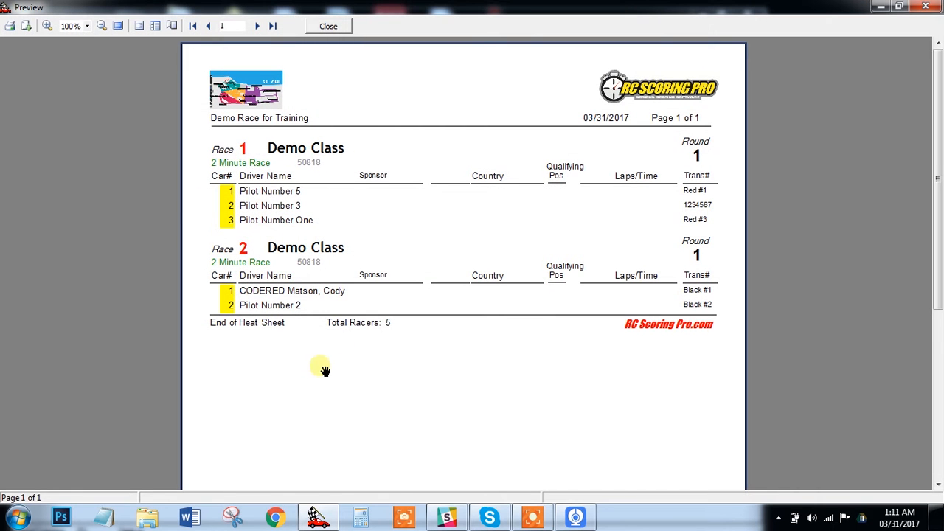
{"action": "left_click", "coordinate": [329, 29]}
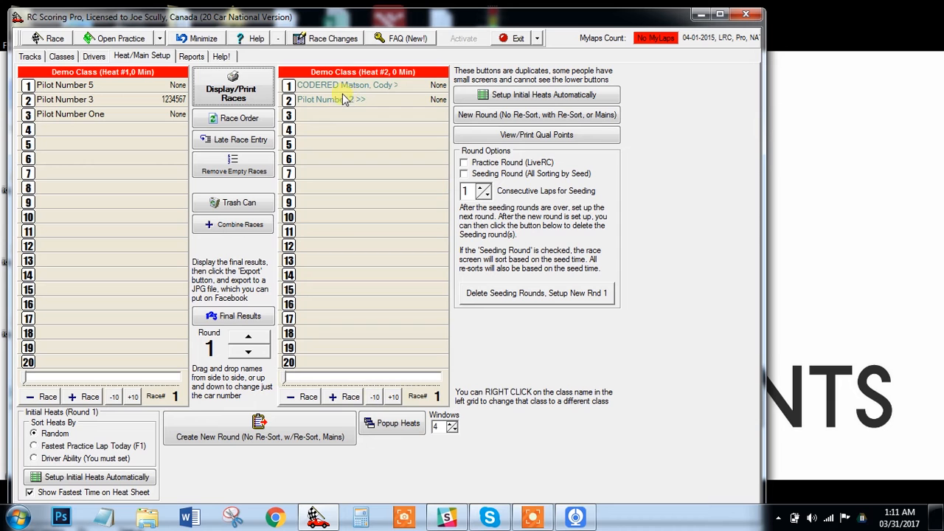
Pop up the heat windows and move the CODERED racer and Pilot Number 2 from Race 2 to cars 4 and 5 in Race 1.
{"action": "left_click", "coordinate": [391, 424]}
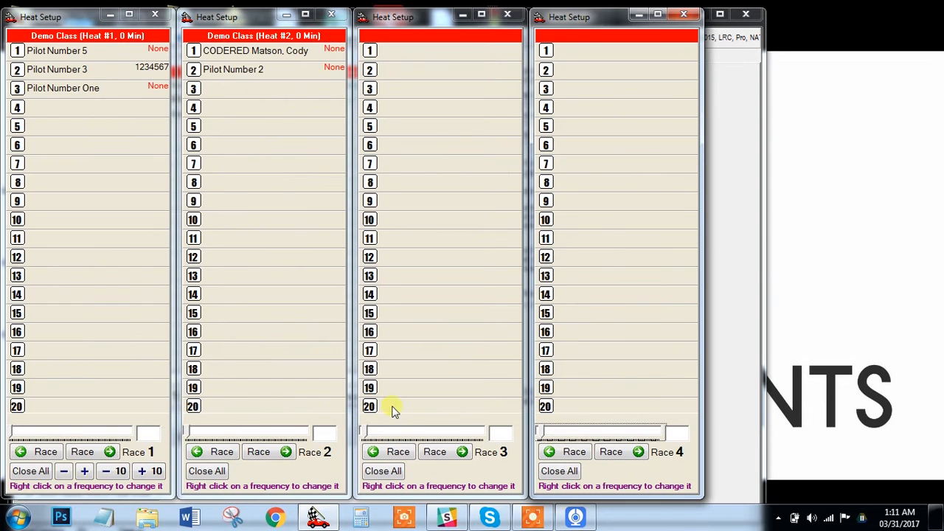
{"action": "left_click", "coordinate": [236, 51]}
{"action": "left_click_drag", "start_coordinate": [90, 105], "coordinate": [89, 107]}
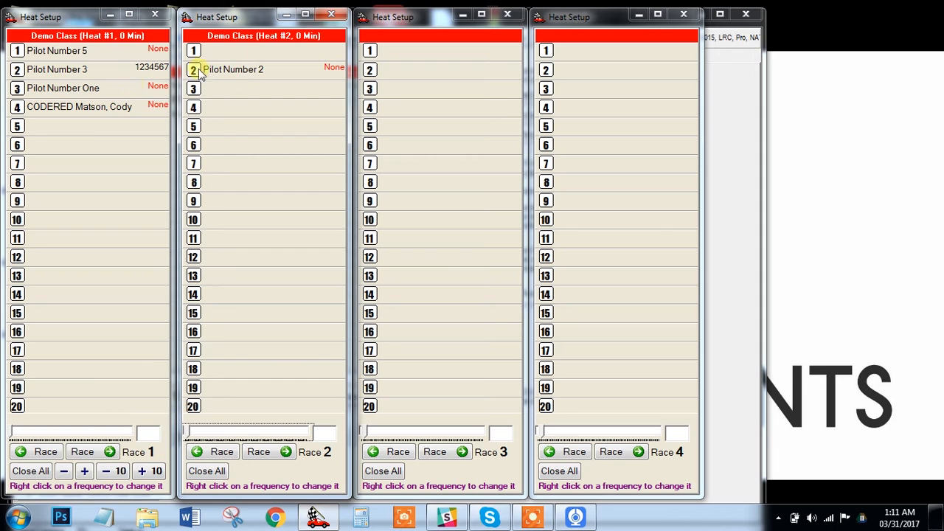
{"action": "left_click_drag", "start_coordinate": [248, 69], "coordinate": [81, 126]}
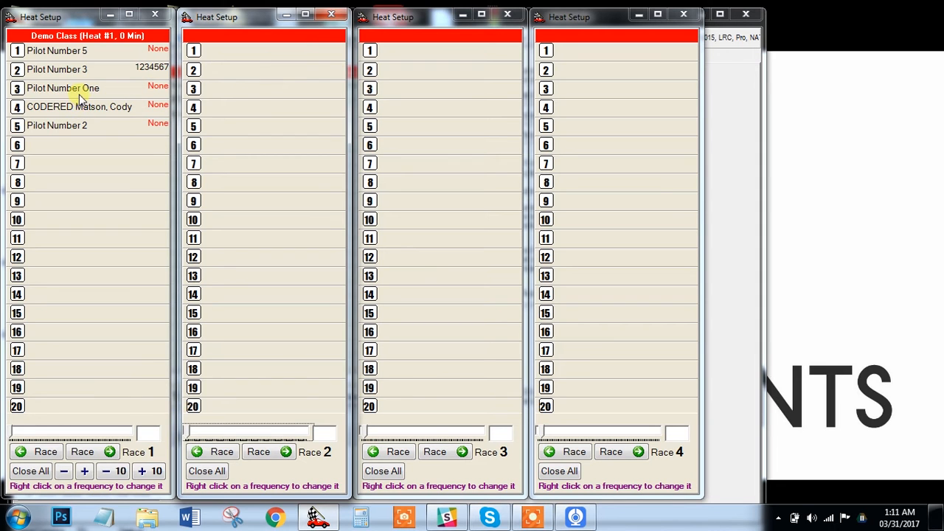
Reorder Race 1 as Pilot Number One, Pilot Number 2, Pilot Number 3, the CODERED racer and Pilot Number 5, and preview the heat sheet.
{"action": "left_click_drag", "start_coordinate": [78, 52], "coordinate": [74, 89]}
{"action": "left_click_drag", "start_coordinate": [74, 125], "coordinate": [70, 69]}
{"action": "left_click_drag", "start_coordinate": [71, 127], "coordinate": [71, 90]}
{"action": "left_click", "coordinate": [37, 472]}
{"action": "left_click", "coordinate": [233, 90]}
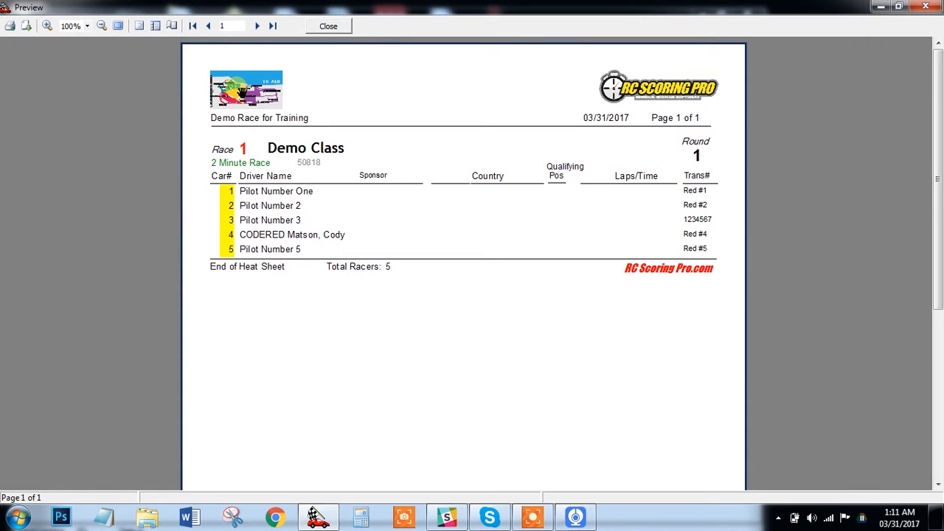
{"action": "left_click", "coordinate": [332, 26]}
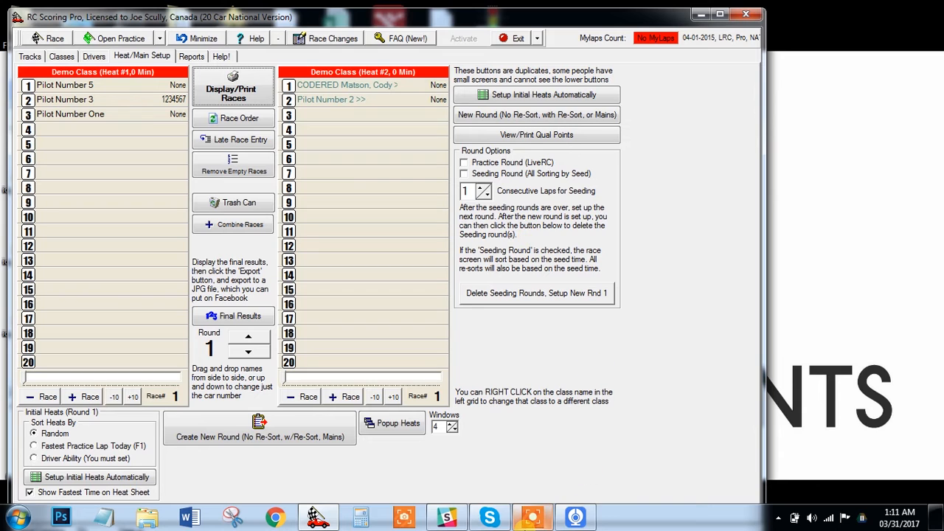
{"action": "left_click", "coordinate": [536, 516]}
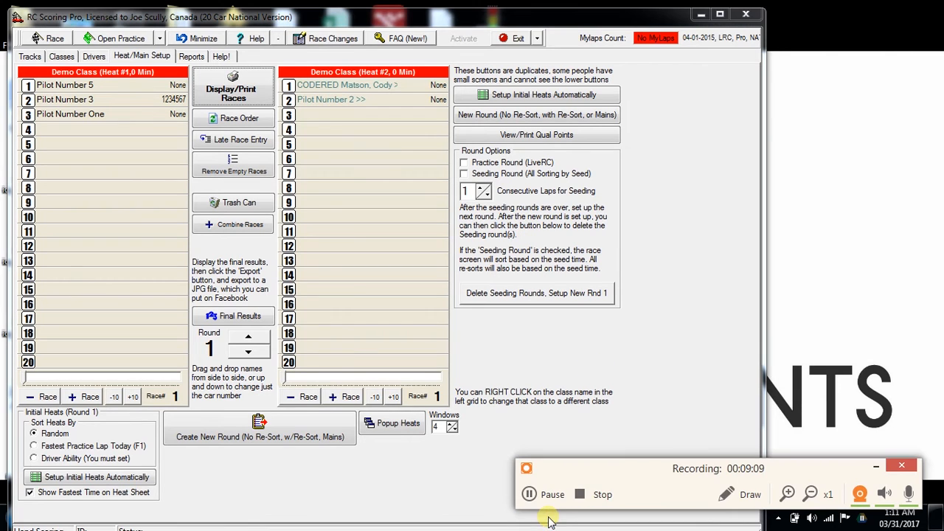
{"action": "left_click", "coordinate": [596, 495]}
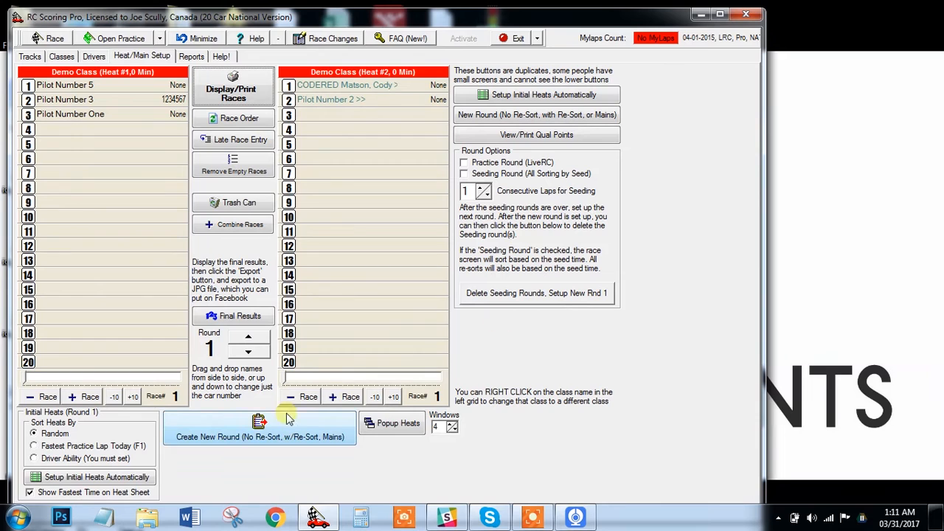
Refresh the Race 1 line-up in both heat lists, and show Race 2 in the second list.
{"action": "left_click", "coordinate": [46, 397]}
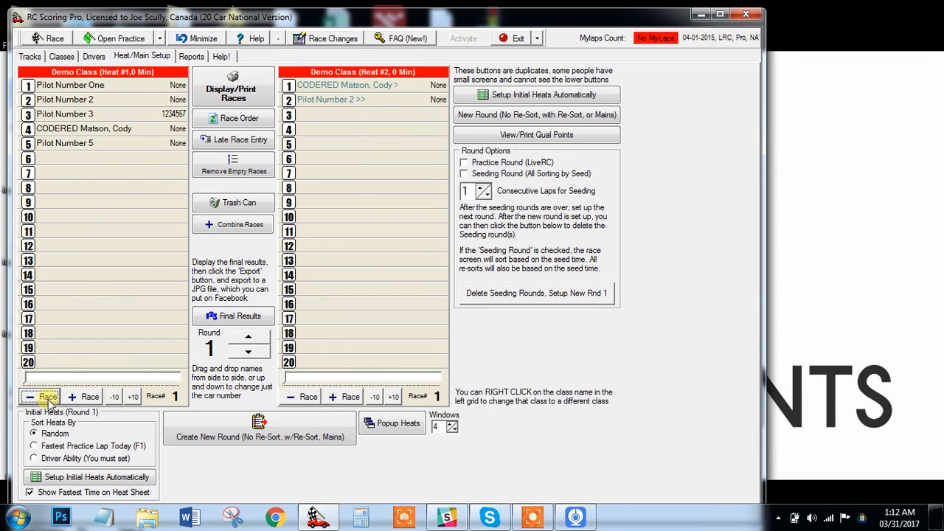
{"action": "left_click", "coordinate": [299, 396]}
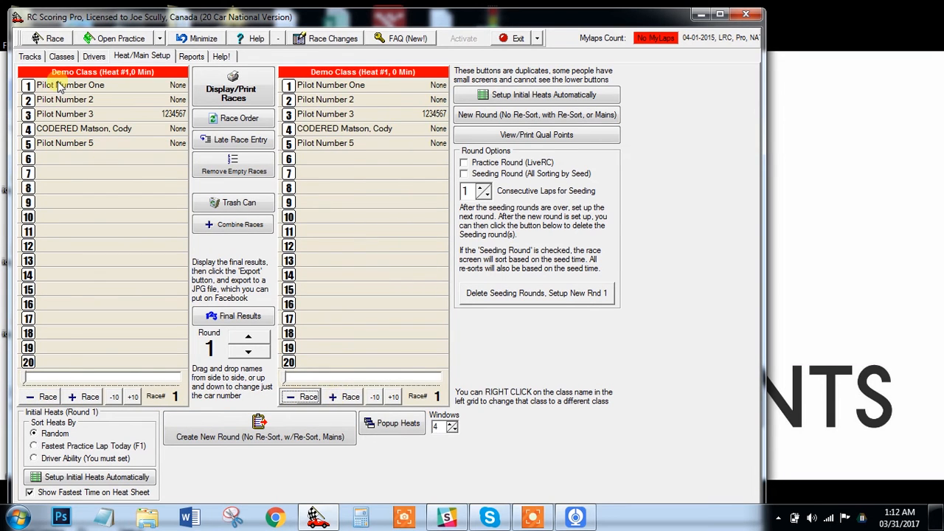
{"action": "left_click", "coordinate": [335, 398]}
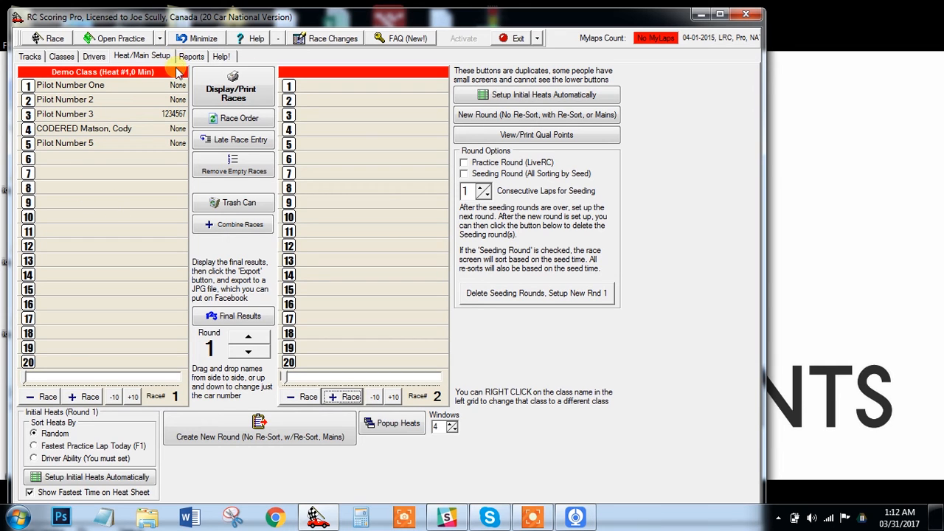
Open the race screen for Demo Class Race 1 and cancel the automatic race start countdown.
{"action": "left_click", "coordinate": [44, 42]}
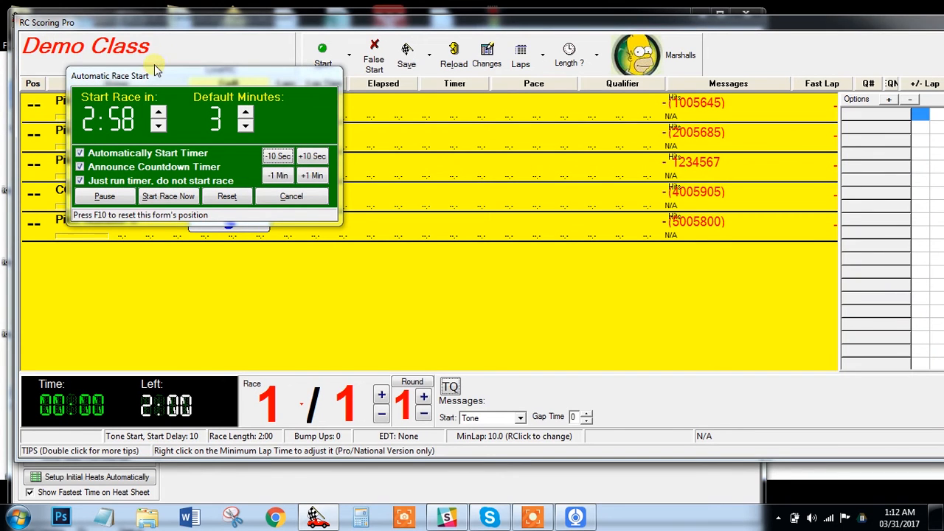
{"action": "left_click_drag", "start_coordinate": [151, 78], "coordinate": [371, 254]}
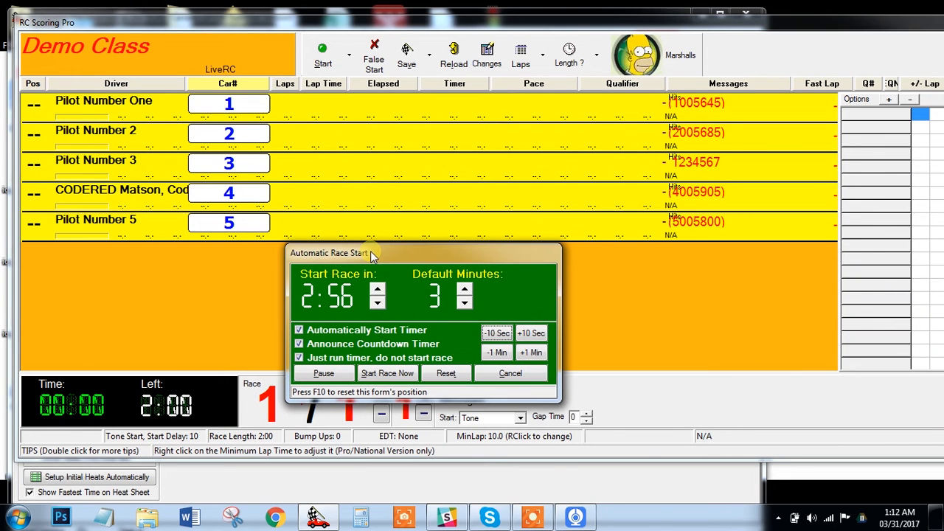
{"action": "left_click", "coordinate": [497, 375]}
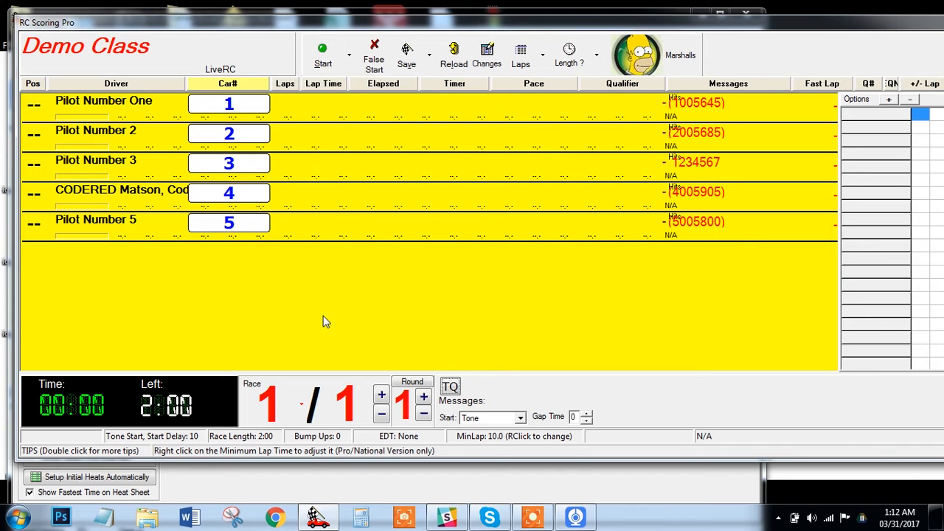
{"action": "mouse_move", "coordinate": [263, 28]}
{"action": "left_mouse_down"}
{"action": "mouse_move", "coordinate": [238, 25]}
{"action": "mouse_move", "coordinate": [263, 18]}
{"action": "mouse_move", "coordinate": [251, 16]}
{"action": "left_mouse_up"}
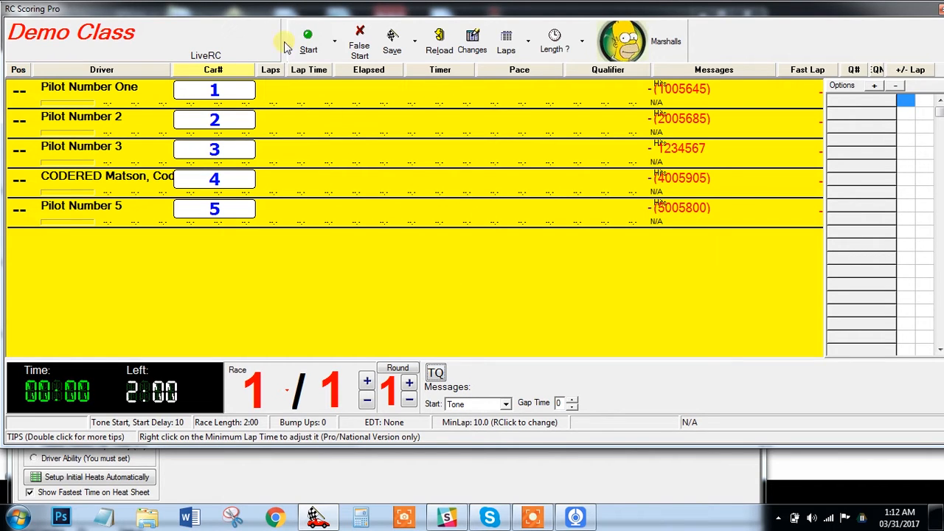
{"action": "mouse_move", "coordinate": [322, 13]}
{"action": "left_mouse_down"}
{"action": "mouse_move", "coordinate": [280, 15]}
{"action": "mouse_move", "coordinate": [347, 11]}
{"action": "mouse_move", "coordinate": [335, 11]}
{"action": "left_mouse_up"}
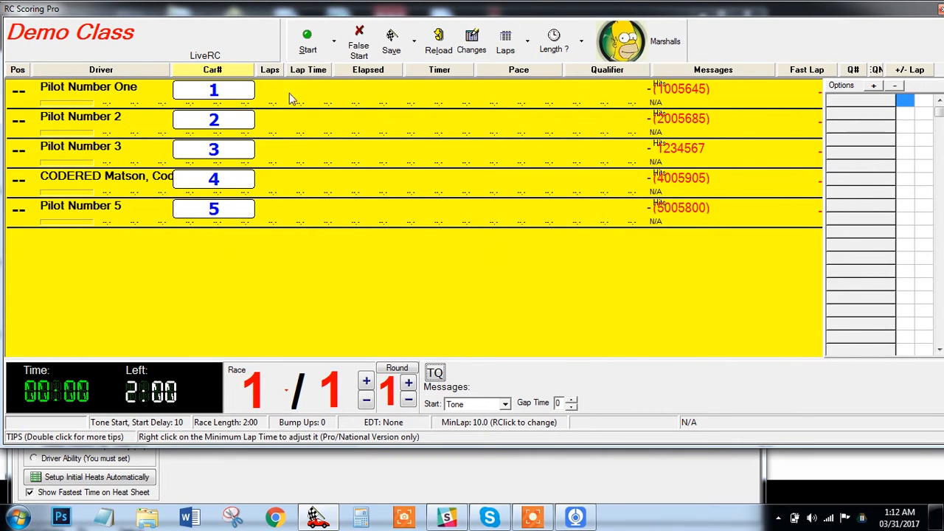
{"action": "mouse_move", "coordinate": [539, 11]}
{"action": "left_mouse_down"}
{"action": "mouse_move", "coordinate": [508, 21]}
{"action": "mouse_move", "coordinate": [534, 11]}
{"action": "mouse_move", "coordinate": [536, 22]}
{"action": "mouse_move", "coordinate": [539, 11]}
{"action": "left_mouse_up"}
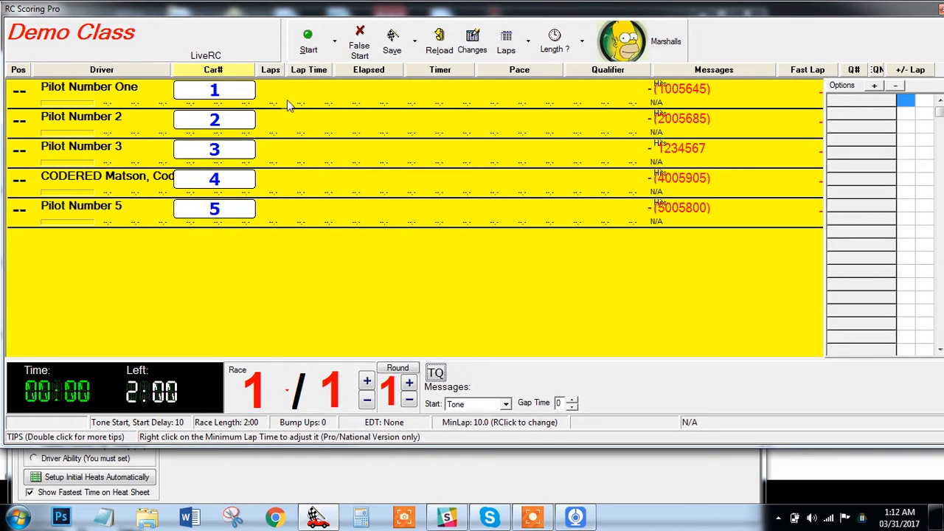
{"action": "mouse_move", "coordinate": [363, 12]}
{"action": "left_mouse_down"}
{"action": "mouse_move", "coordinate": [354, 17]}
{"action": "mouse_move", "coordinate": [367, 18]}
{"action": "left_mouse_up"}
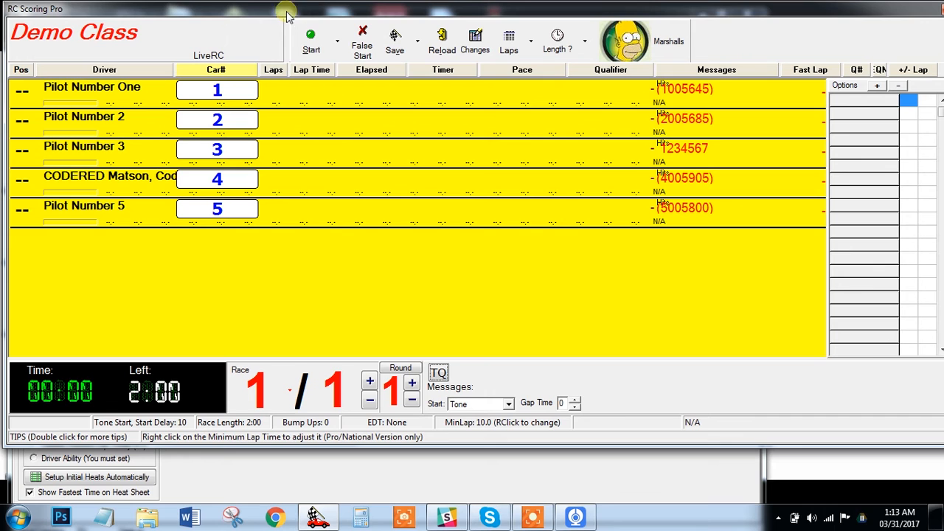
{"action": "left_click", "coordinate": [335, 42]}
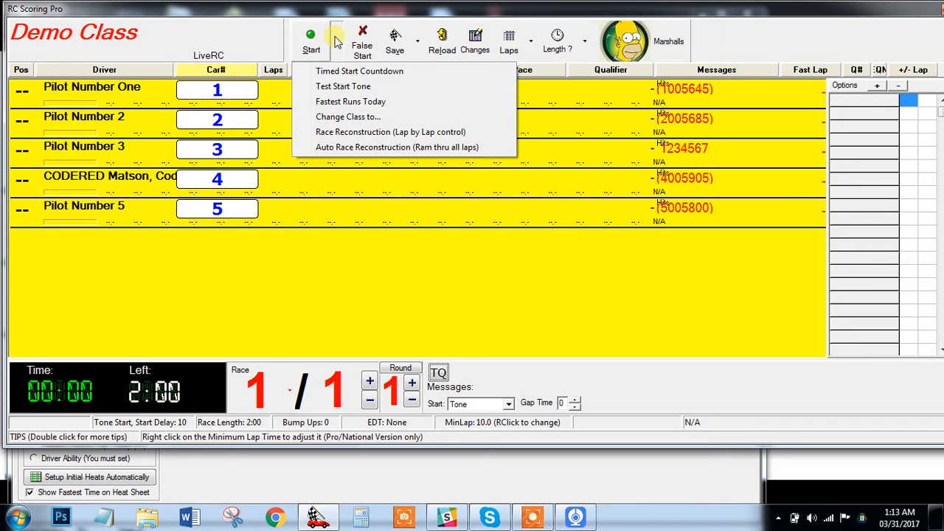
{"action": "left_click", "coordinate": [417, 43]}
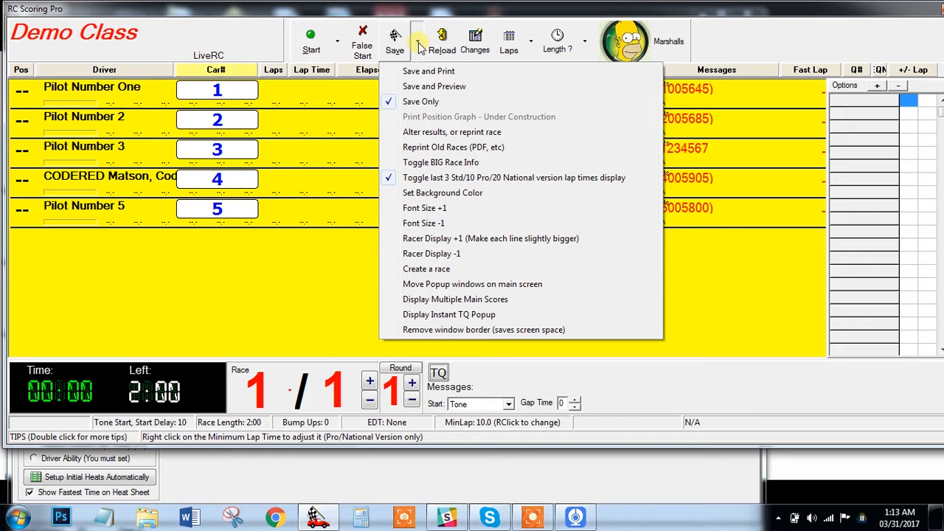
{"action": "left_click", "coordinate": [708, 10]}
Enable 8 fake signals from the practice options and bring the race screen back into view.
{"action": "left_click_drag", "start_coordinate": [708, 11], "coordinate": [727, 121]}
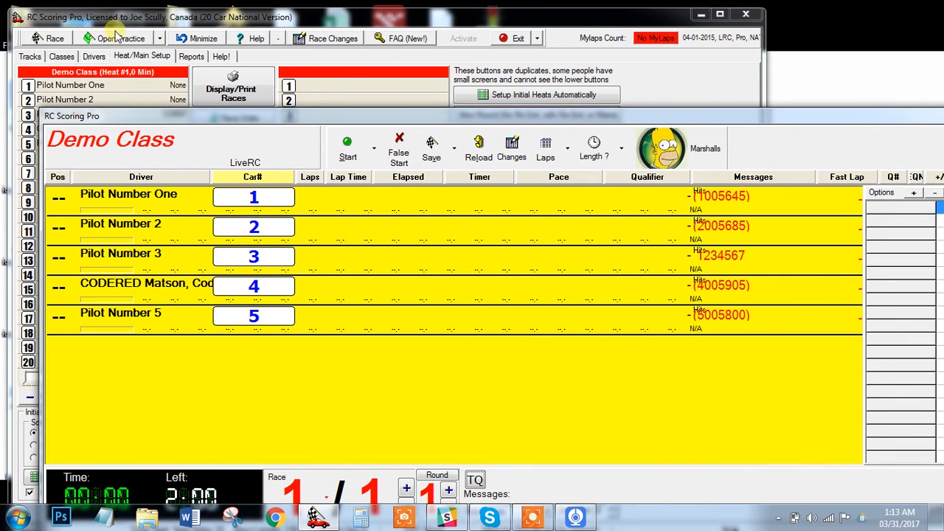
{"action": "mouse_move", "coordinate": [167, 123]}
{"action": "left_mouse_down"}
{"action": "mouse_move", "coordinate": [140, 22]}
{"action": "mouse_move", "coordinate": [151, 166]}
{"action": "mouse_move", "coordinate": [142, 26]}
{"action": "mouse_move", "coordinate": [150, 7]}
{"action": "mouse_move", "coordinate": [169, 107]}
{"action": "left_mouse_up"}
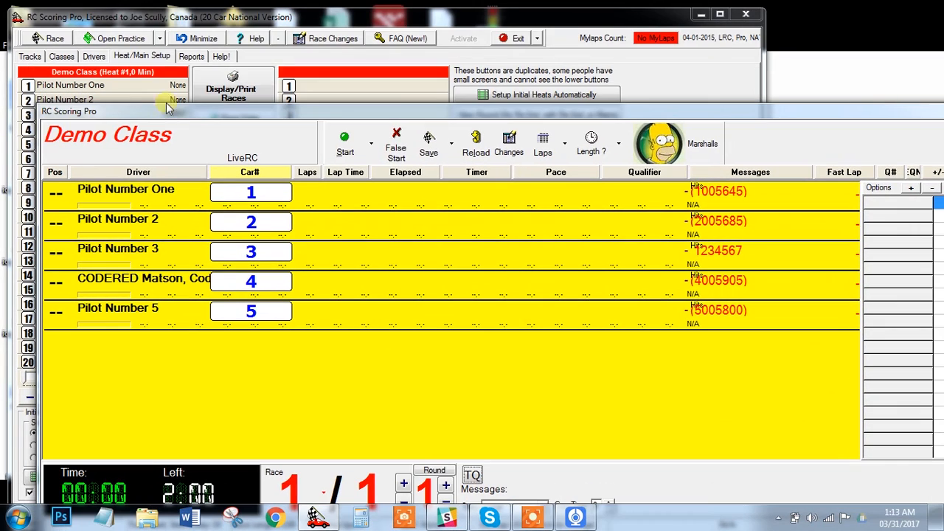
{"action": "left_click", "coordinate": [161, 39]}
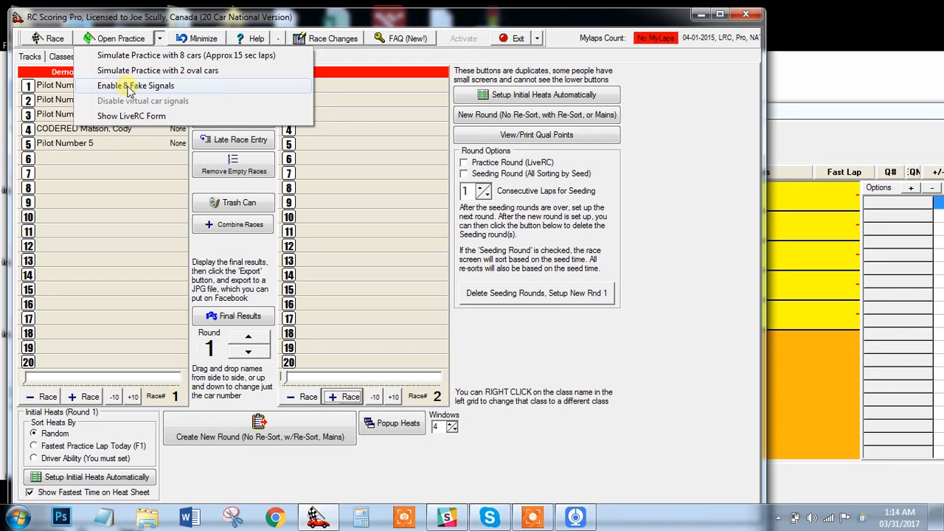
{"action": "left_click", "coordinate": [170, 87]}
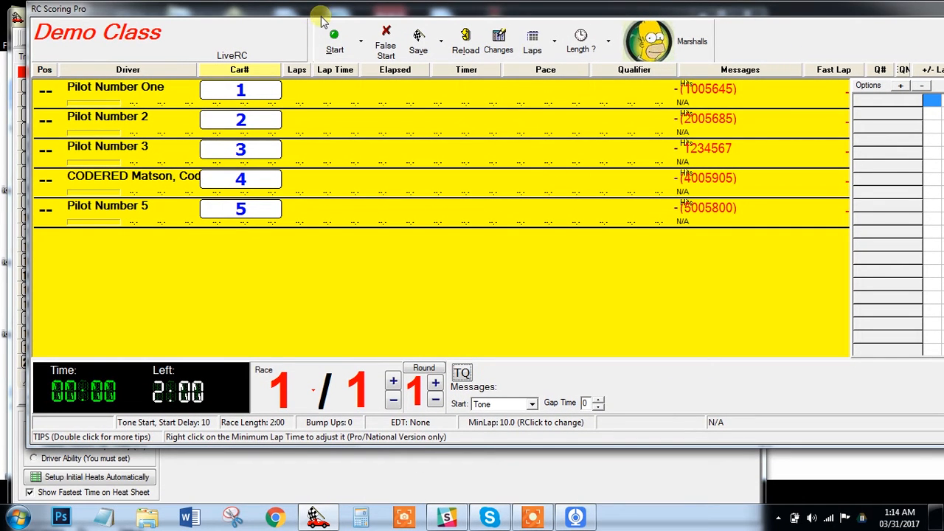
{"action": "left_click_drag", "start_coordinate": [323, 21], "coordinate": [336, 122]}
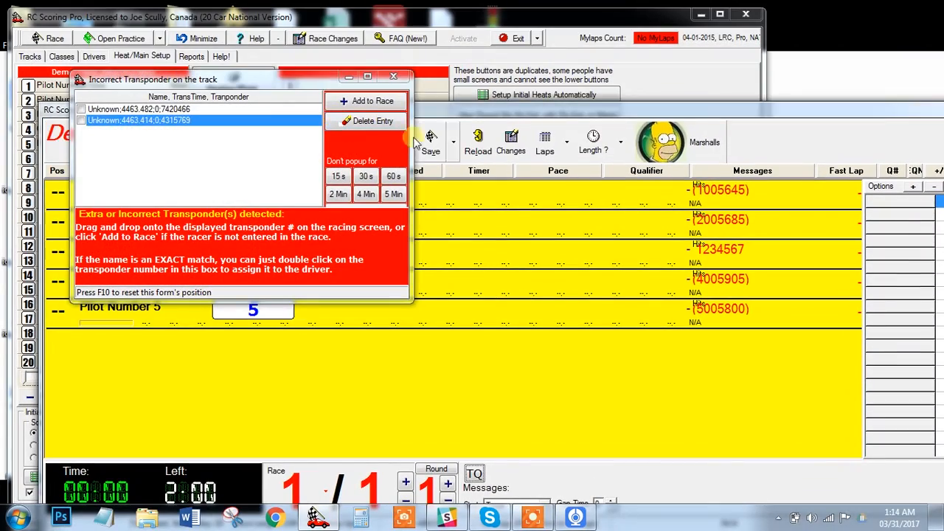
{"action": "left_click_drag", "start_coordinate": [476, 113], "coordinate": [455, 30]}
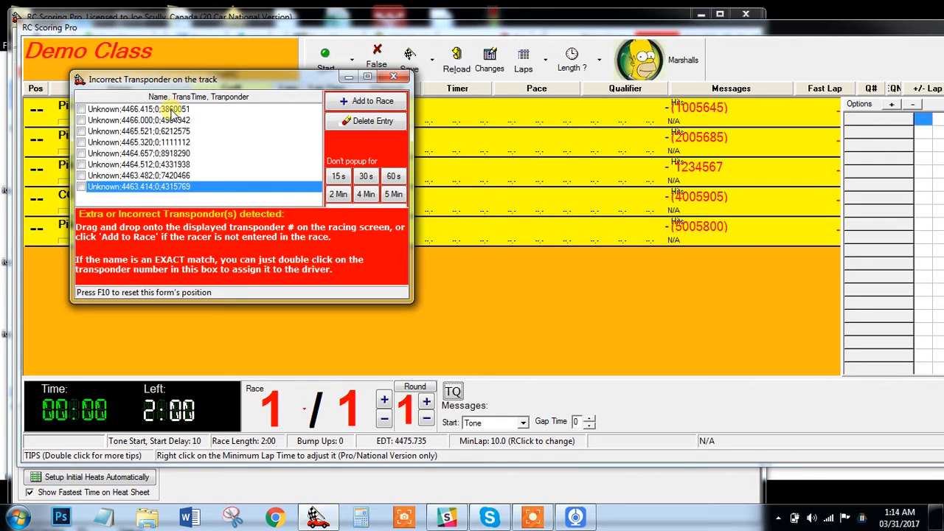
Enlarge the Incorrect Transponder window and assign unknown transponder 3860051 to Pilot Number One.
{"action": "left_click", "coordinate": [188, 164]}
{"action": "left_click", "coordinate": [194, 167]}
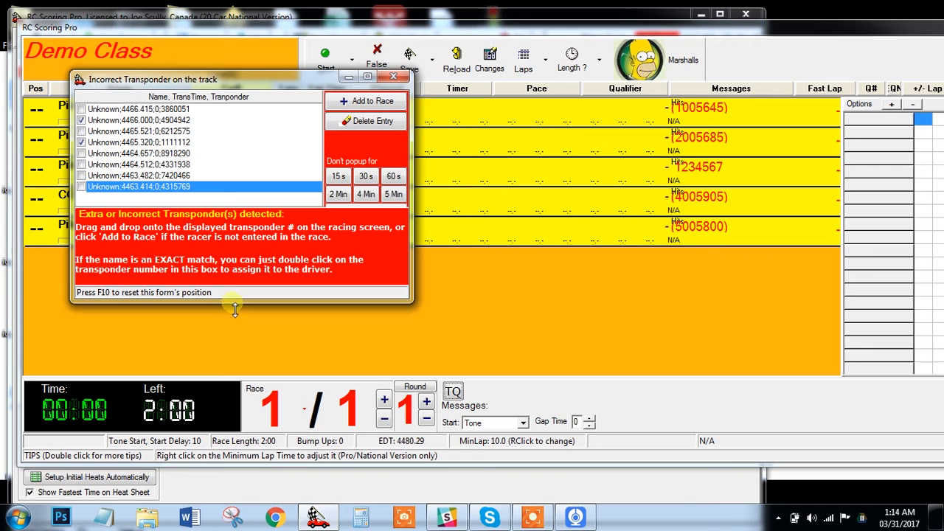
{"action": "left_click_drag", "start_coordinate": [234, 299], "coordinate": [235, 341]}
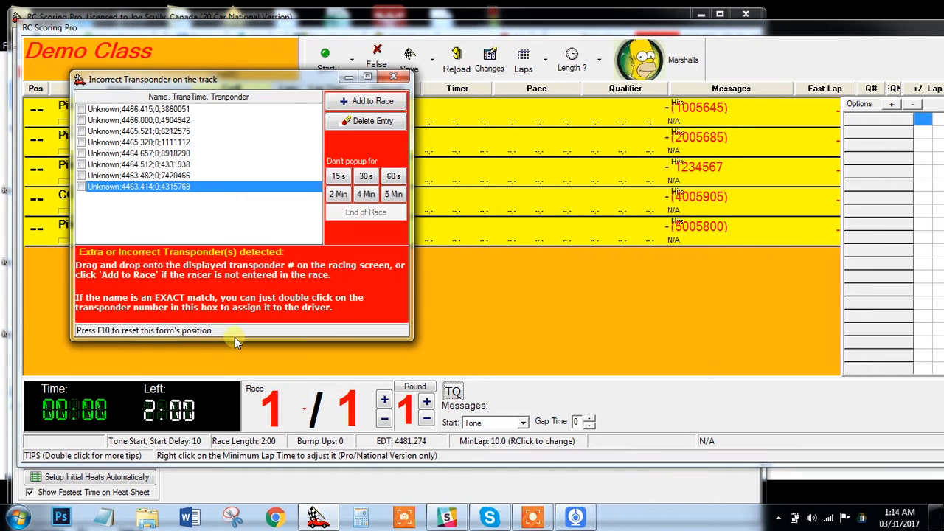
{"action": "left_click", "coordinate": [153, 111]}
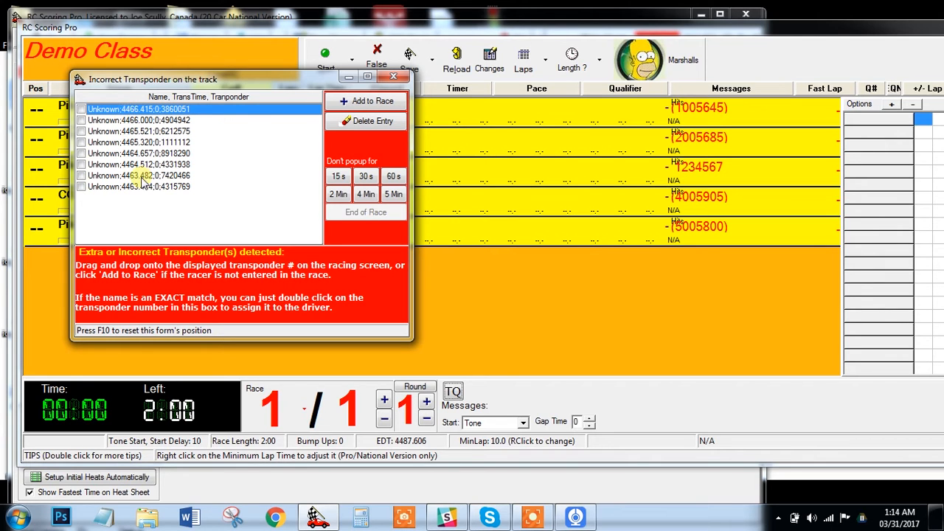
{"action": "double_click", "coordinate": [140, 109]}
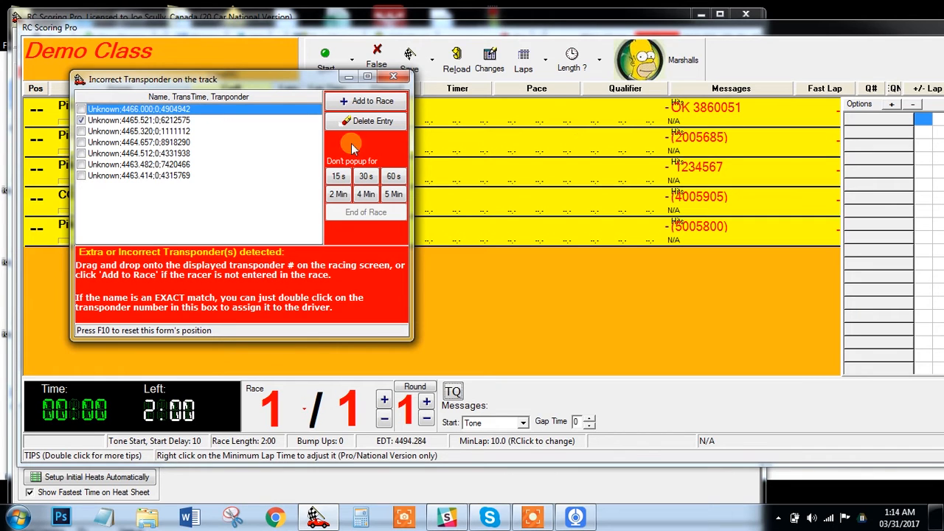
Assign unknown transponders 6212575, 8918290, 4331938 and 4315769 to cars 2, 3, 4 and 5 respectively.
{"action": "left_click_drag", "start_coordinate": [140, 121], "coordinate": [714, 150]}
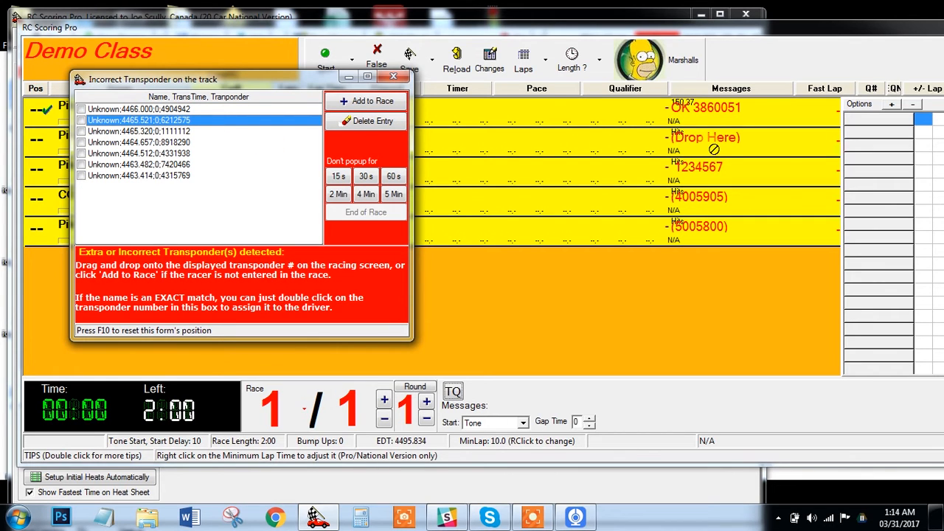
{"action": "left_click_drag", "start_coordinate": [126, 120], "coordinate": [714, 144]}
{"action": "left_click_drag", "start_coordinate": [140, 131], "coordinate": [687, 179]}
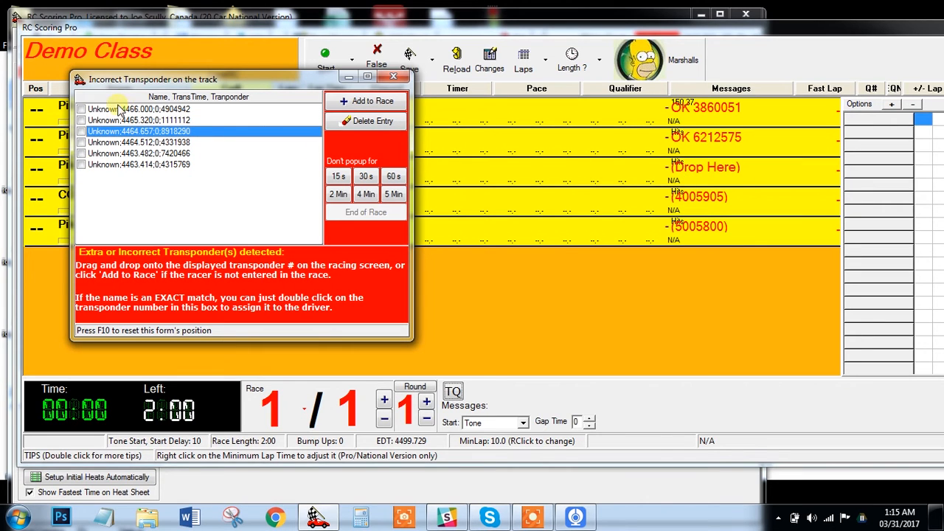
{"action": "left_click_drag", "start_coordinate": [127, 133], "coordinate": [713, 172]}
{"action": "left_click_drag", "start_coordinate": [155, 136], "coordinate": [719, 212]}
{"action": "left_click_drag", "start_coordinate": [118, 142], "coordinate": [704, 227]}
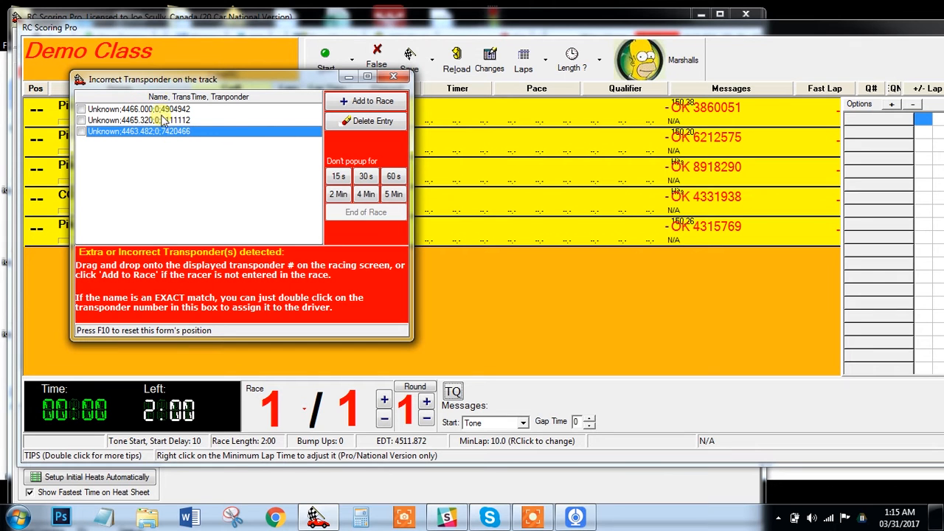
Suppress the popup for the remaining unmatched transponders for 5 minutes.
{"action": "left_click_drag", "start_coordinate": [174, 79], "coordinate": [309, 69]}
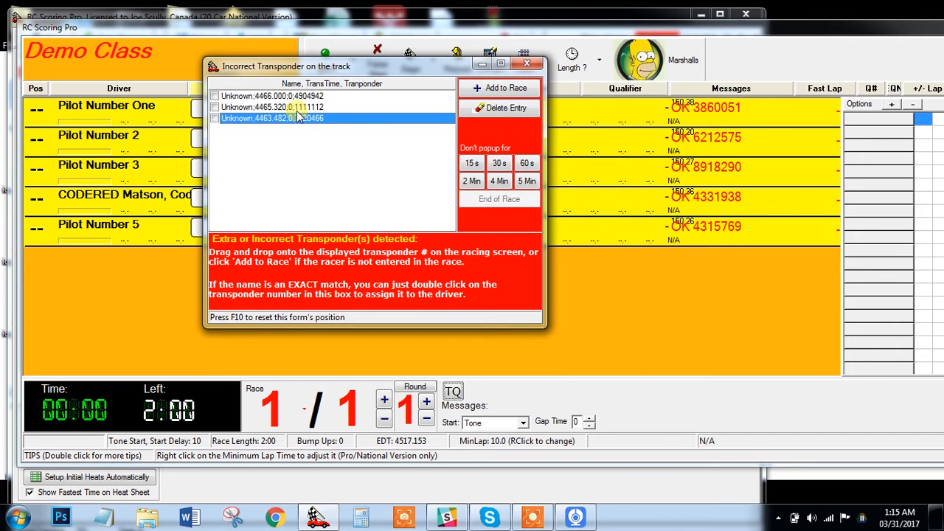
{"action": "left_click", "coordinate": [266, 107]}
{"action": "left_click", "coordinate": [476, 164]}
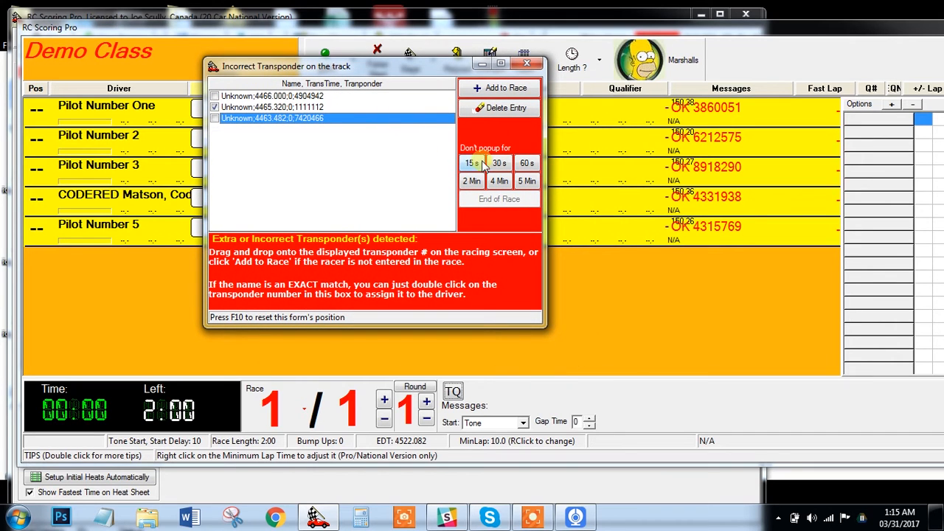
{"action": "left_click_drag", "start_coordinate": [292, 66], "coordinate": [262, 68]}
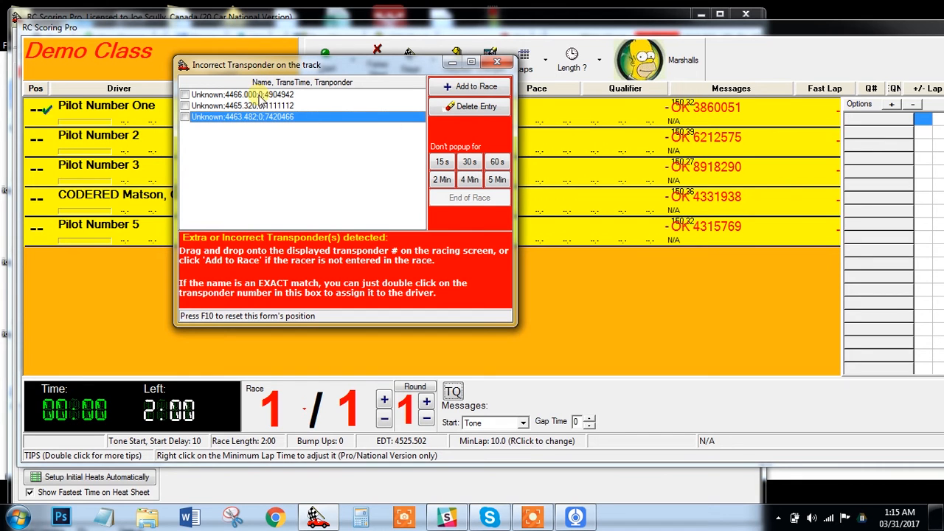
{"action": "left_click", "coordinate": [498, 181]}
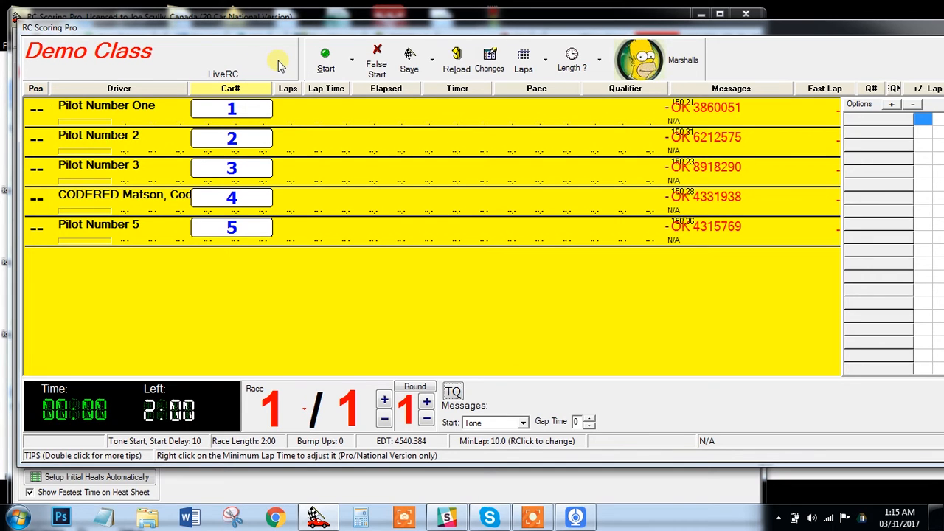
Start race 1 of round 1 and shift the race window to show all of the lap options panel.
{"action": "left_click", "coordinate": [322, 67]}
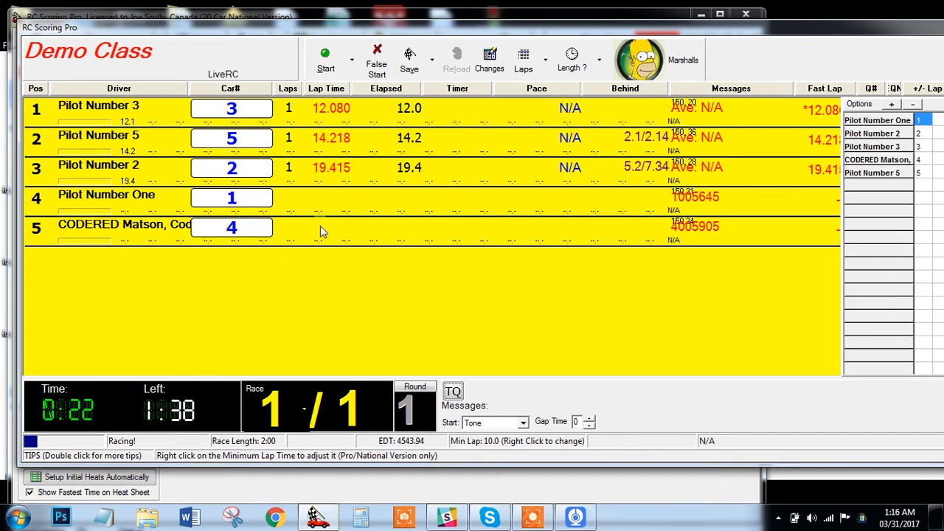
{"action": "left_click_drag", "start_coordinate": [459, 31], "coordinate": [437, 34]}
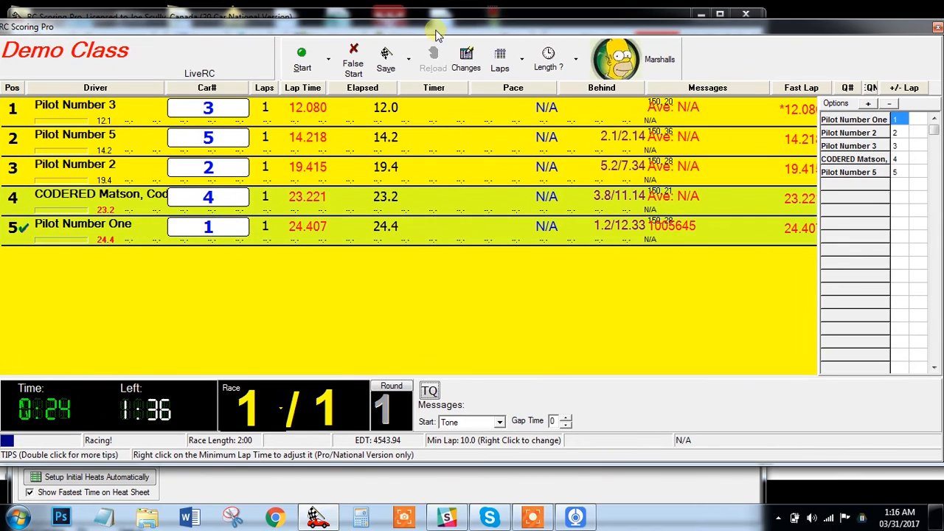
Widen the lap options panel beside the race standings in small increments.
{"action": "left_click", "coordinate": [868, 105]}
{"action": "left_click", "coordinate": [869, 105]}
{"action": "left_click", "coordinate": [868, 105]}
{"action": "left_click", "coordinate": [868, 105]}
{"action": "left_click", "coordinate": [866, 107]}
{"action": "left_click", "coordinate": [864, 105]}
{"action": "left_click", "coordinate": [865, 105]}
{"action": "left_click", "coordinate": [864, 107]}
{"action": "left_click", "coordinate": [865, 107]}
{"action": "left_click", "coordinate": [864, 107]}
{"action": "left_click", "coordinate": [851, 107]}
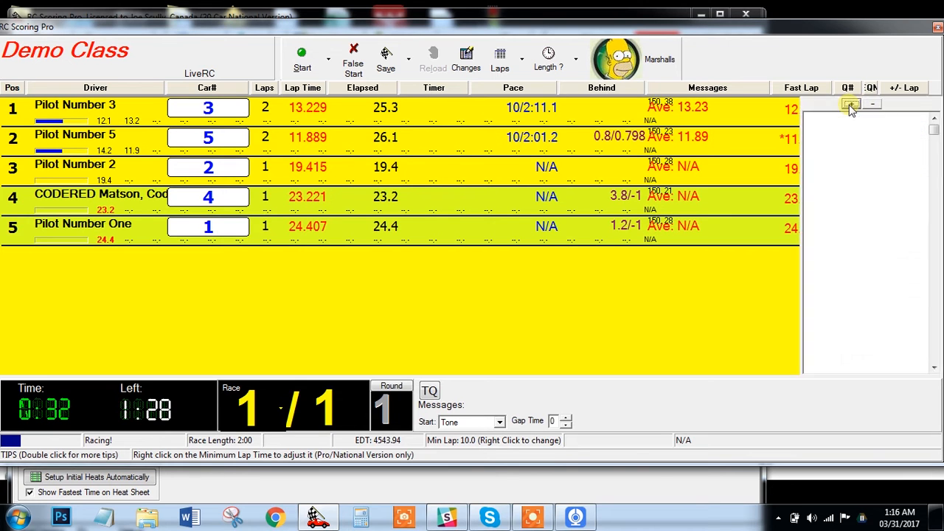
{"action": "left_click", "coordinate": [851, 107]}
{"action": "left_click", "coordinate": [849, 107]}
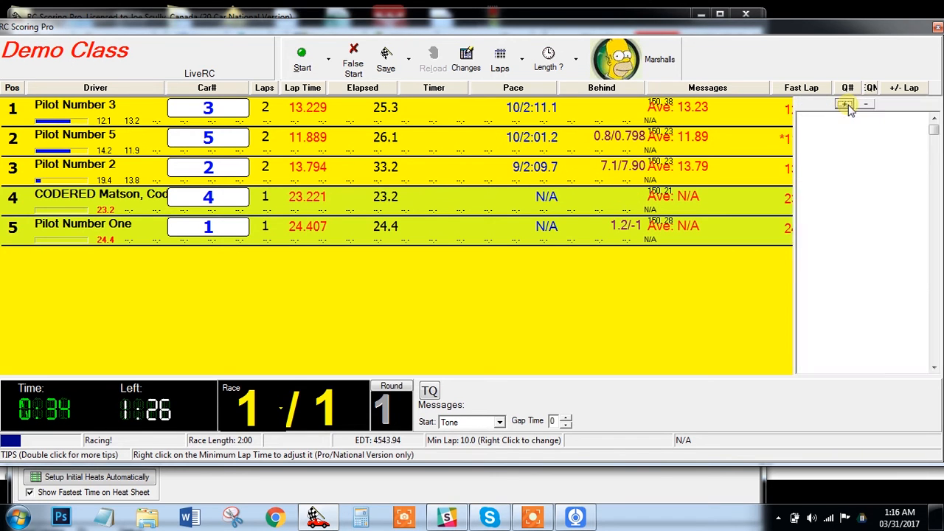
{"action": "left_click", "coordinate": [850, 107]}
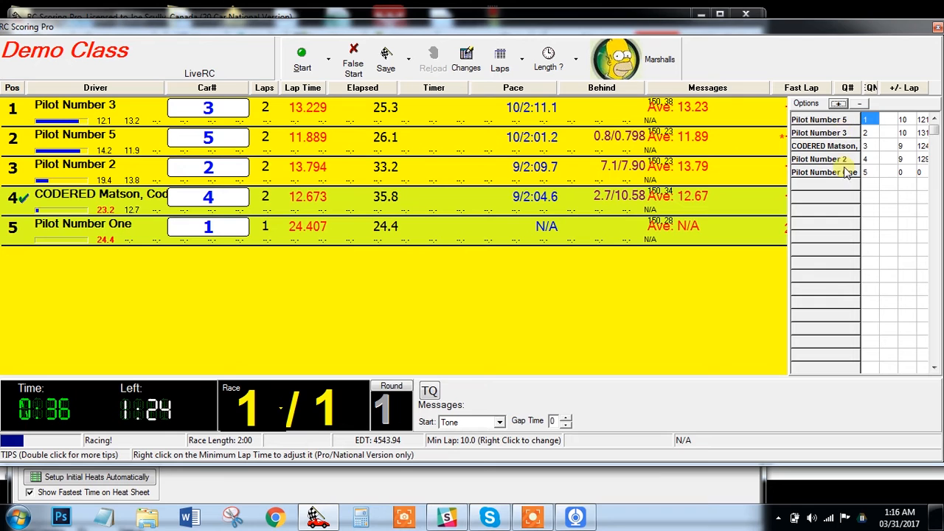
{"action": "left_click", "coordinate": [839, 107]}
{"action": "left_click", "coordinate": [838, 106]}
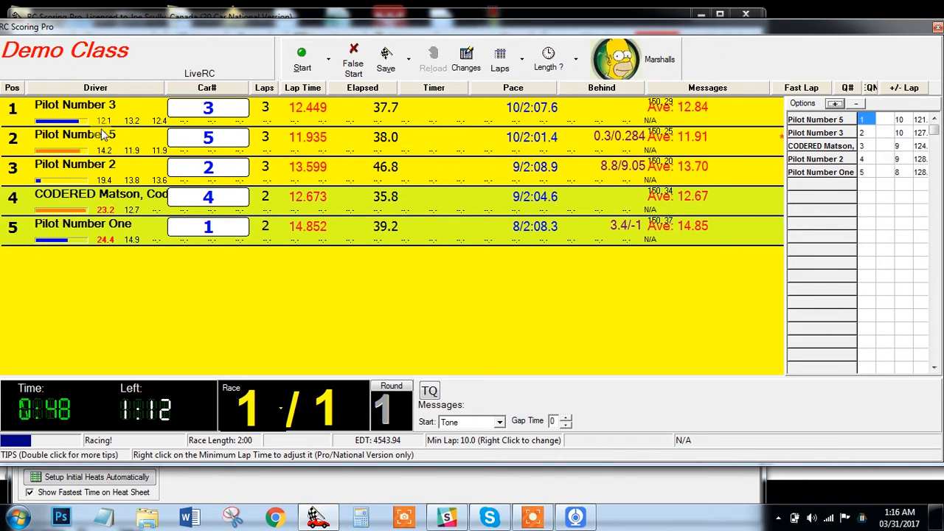
{"action": "left_click", "coordinate": [208, 144]}
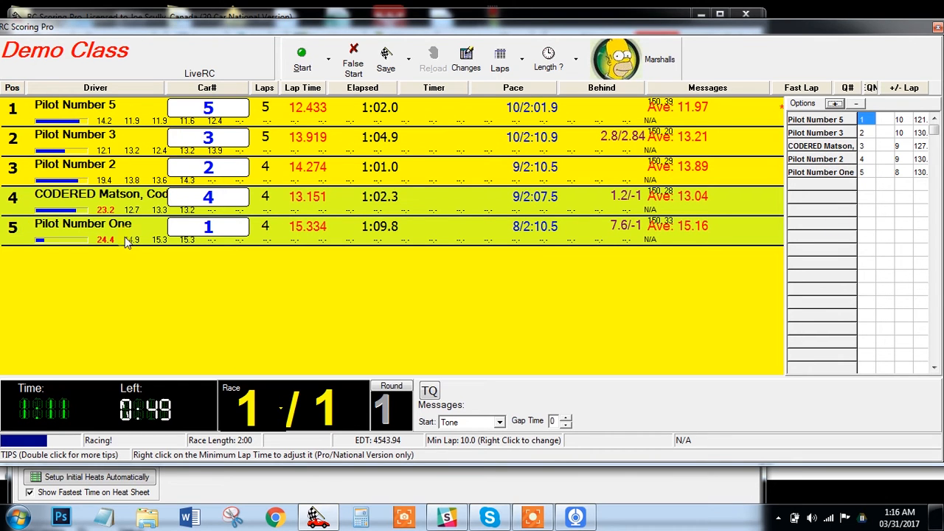
Narrow the lap options panel to uncover more of the Fast Lap column, moving the race window to expose its edge.
{"action": "left_click", "coordinate": [858, 104]}
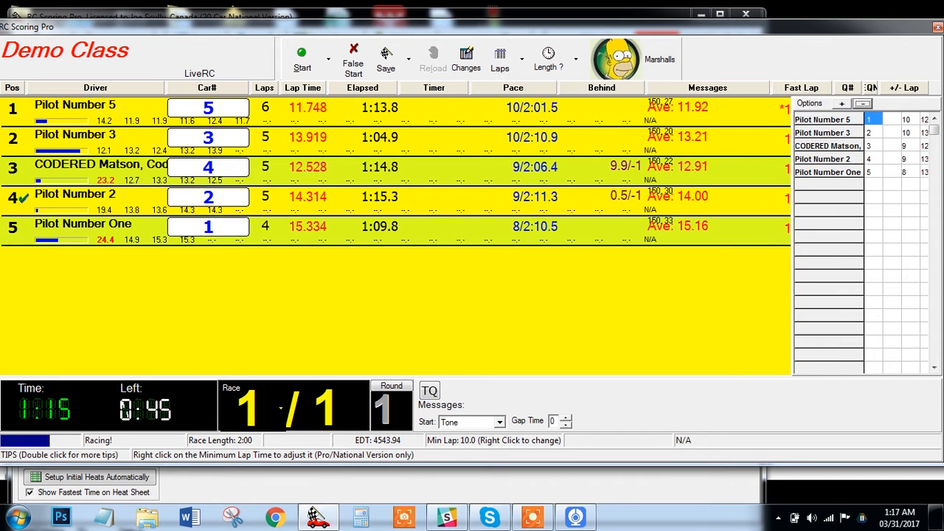
{"action": "left_click_drag", "start_coordinate": [645, 30], "coordinate": [465, 25]}
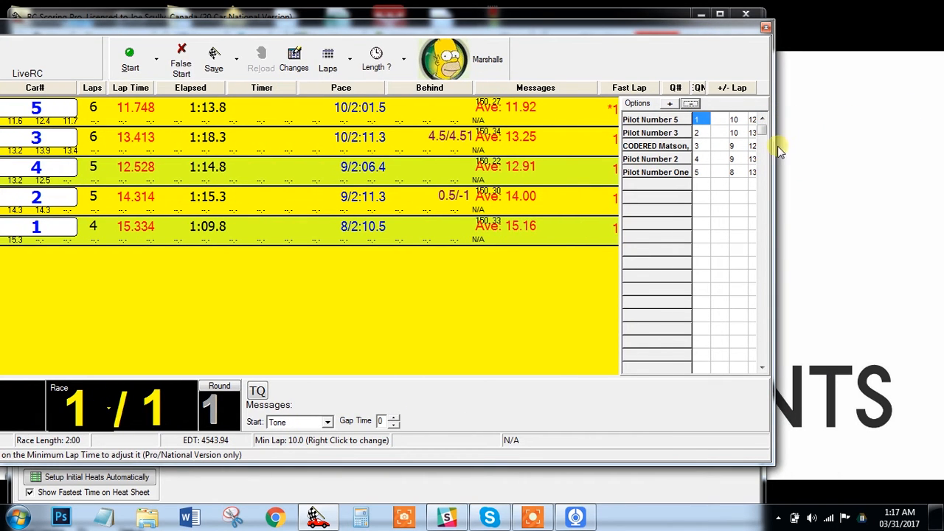
{"action": "left_click", "coordinate": [692, 106]}
{"action": "left_click", "coordinate": [694, 107]}
{"action": "left_click", "coordinate": [696, 108]}
{"action": "left_click", "coordinate": [696, 104]}
{"action": "left_click", "coordinate": [696, 105]}
{"action": "left_click", "coordinate": [696, 105]}
{"action": "left_click", "coordinate": [696, 104]}
{"action": "left_click", "coordinate": [697, 105]}
{"action": "left_click", "coordinate": [697, 105]}
{"action": "left_click", "coordinate": [697, 105]}
{"action": "left_click", "coordinate": [697, 105]}
{"action": "left_click", "coordinate": [698, 105]}
{"action": "left_click", "coordinate": [698, 105]}
{"action": "left_click", "coordinate": [698, 104]}
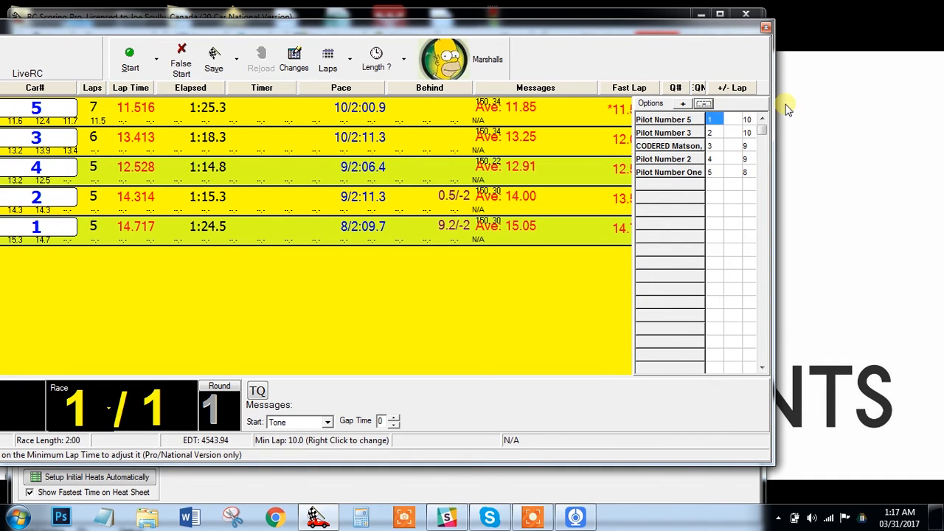
{"action": "left_click", "coordinate": [705, 106]}
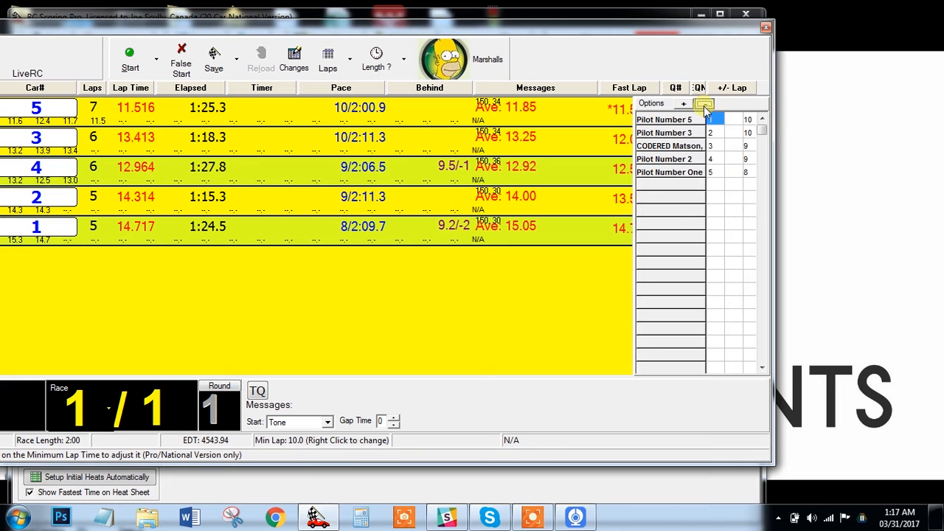
{"action": "left_click", "coordinate": [706, 106]}
{"action": "left_click", "coordinate": [706, 106]}
{"action": "left_click", "coordinate": [705, 105]}
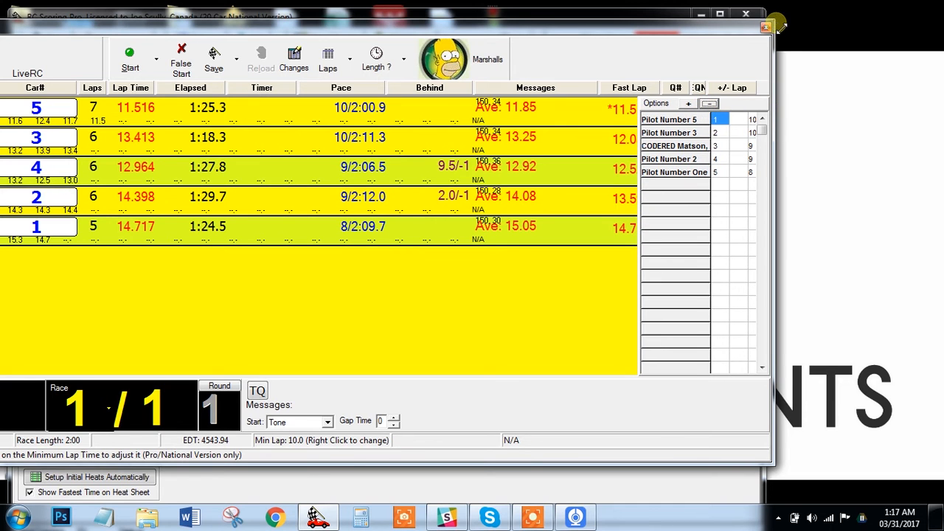
Lower the race window's top edge and narrow the lap options panel further until the Fast Lap times show in full.
{"action": "left_click_drag", "start_coordinate": [774, 22], "coordinate": [775, 33]}
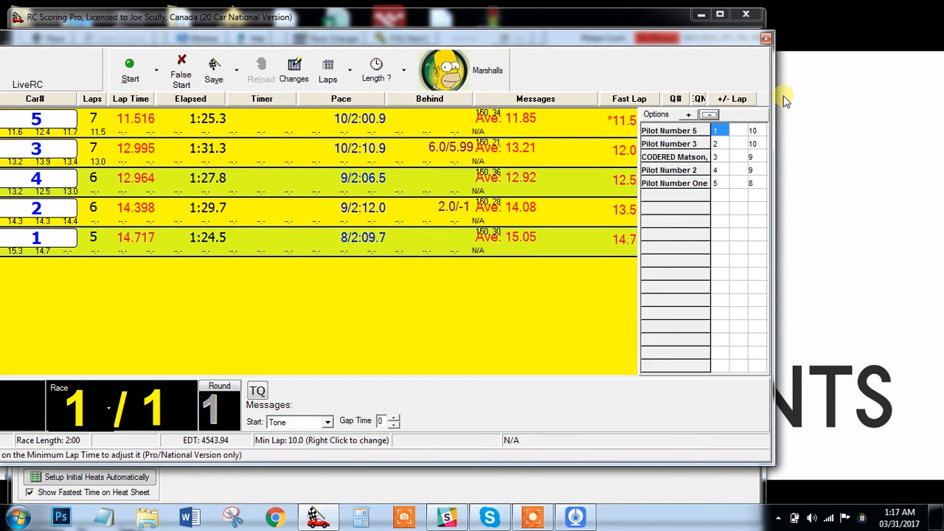
{"action": "left_click", "coordinate": [713, 116]}
{"action": "left_click", "coordinate": [713, 117]}
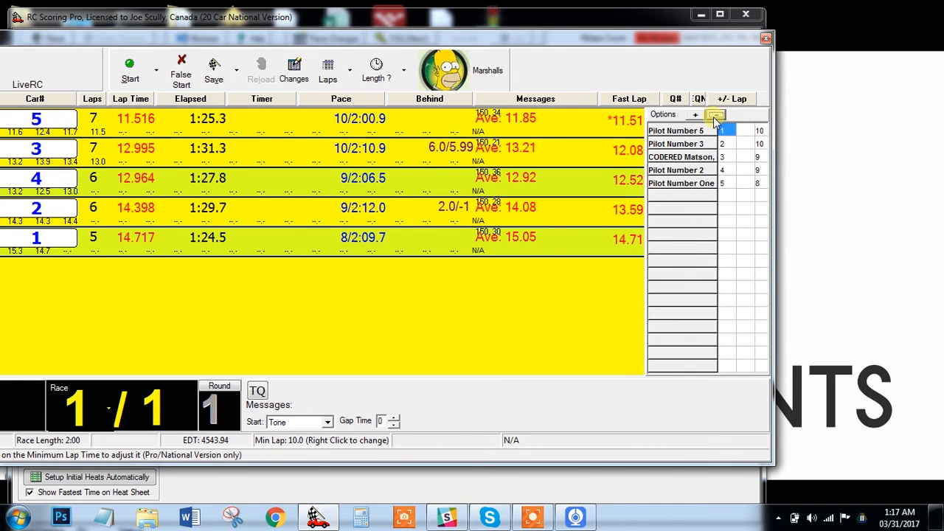
{"action": "left_click", "coordinate": [715, 117]}
{"action": "left_click", "coordinate": [715, 117]}
{"action": "left_click", "coordinate": [715, 117]}
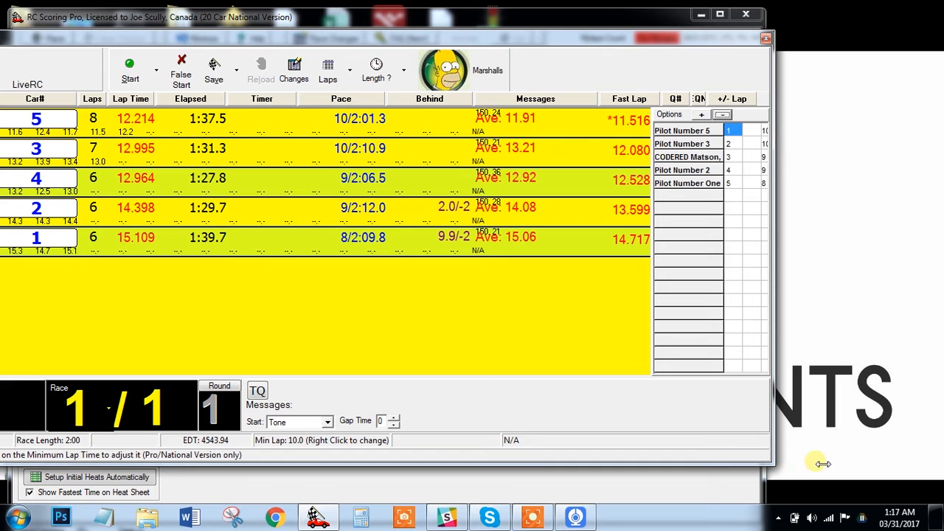
{"action": "double_click", "coordinate": [537, 37]}
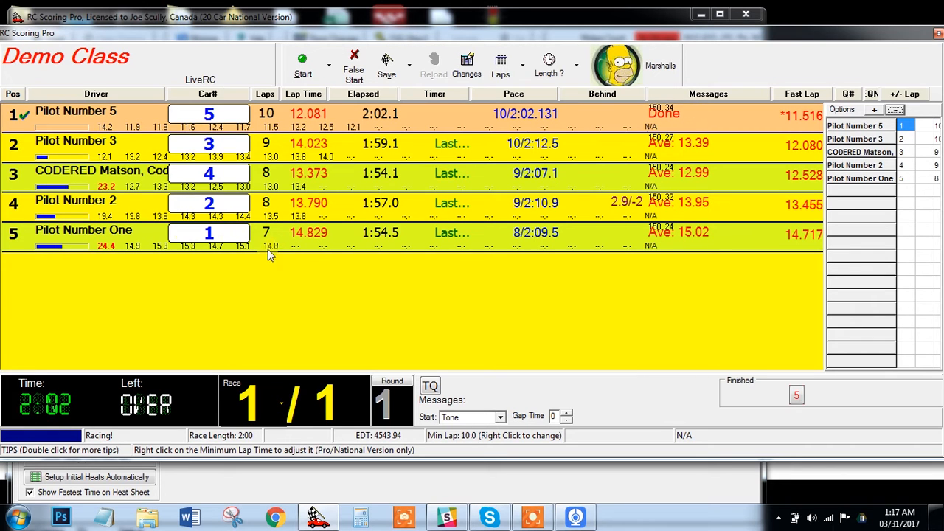
Subtract one lap from Pilot Number One in the running race.
{"action": "right_click", "coordinate": [118, 233]}
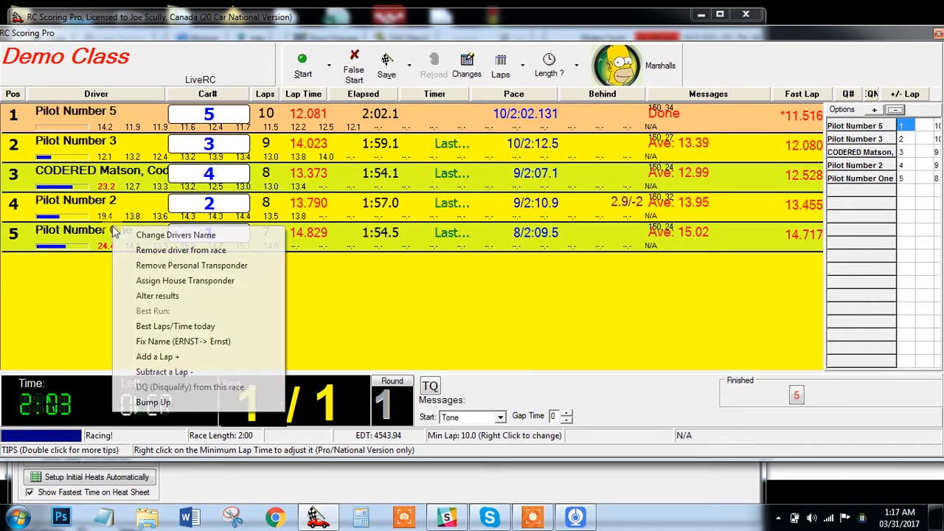
{"action": "left_click", "coordinate": [168, 373]}
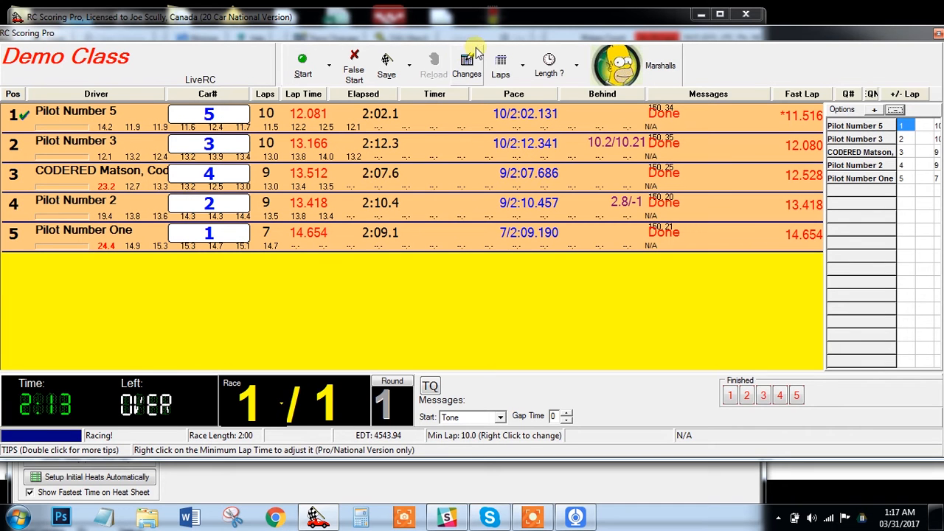
Save the finished race and move the End of Round window aside to uncover the Race 1 Results.
{"action": "left_click_drag", "start_coordinate": [482, 36], "coordinate": [474, 28]}
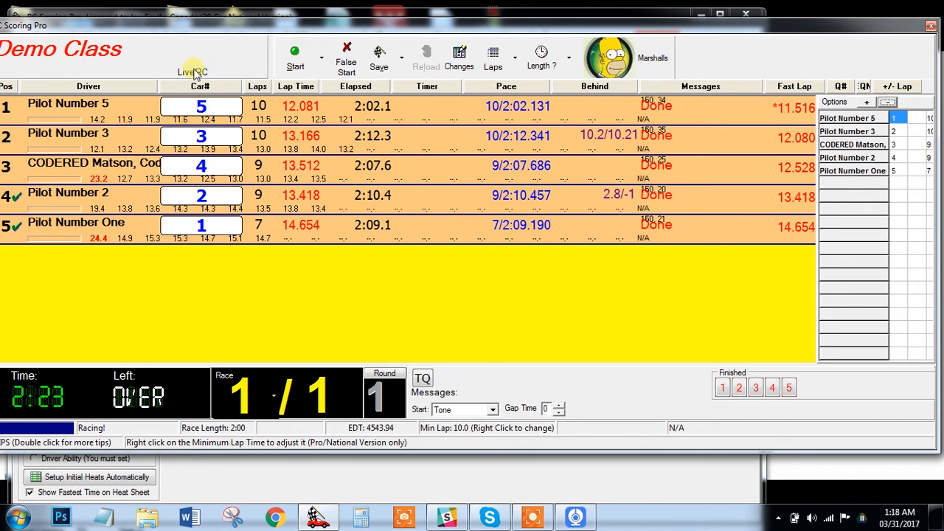
{"action": "left_click_drag", "start_coordinate": [170, 33], "coordinate": [193, 33]}
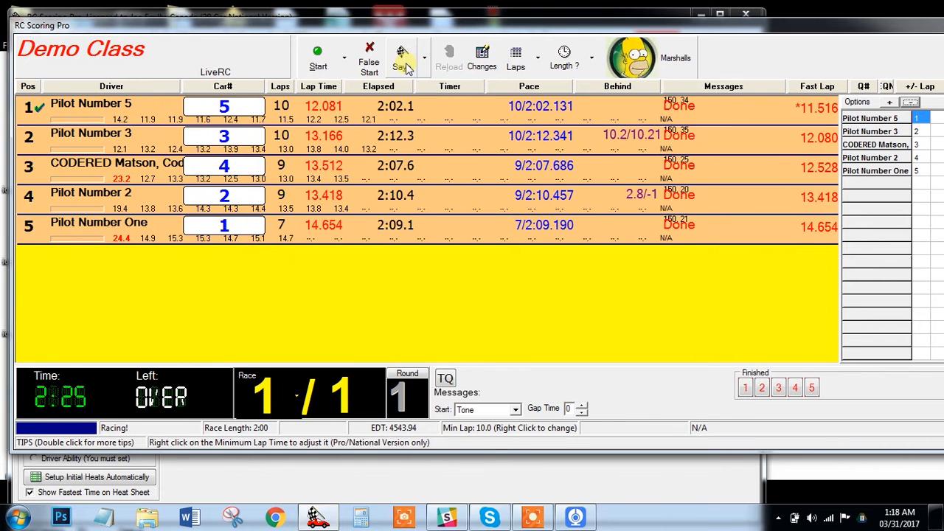
{"action": "left_click", "coordinate": [402, 64]}
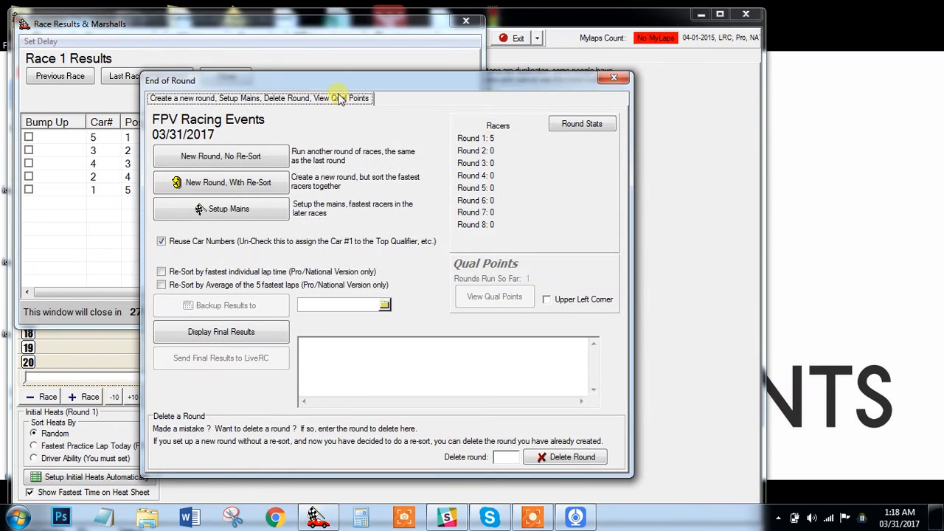
{"action": "left_click_drag", "start_coordinate": [338, 81], "coordinate": [729, 91]}
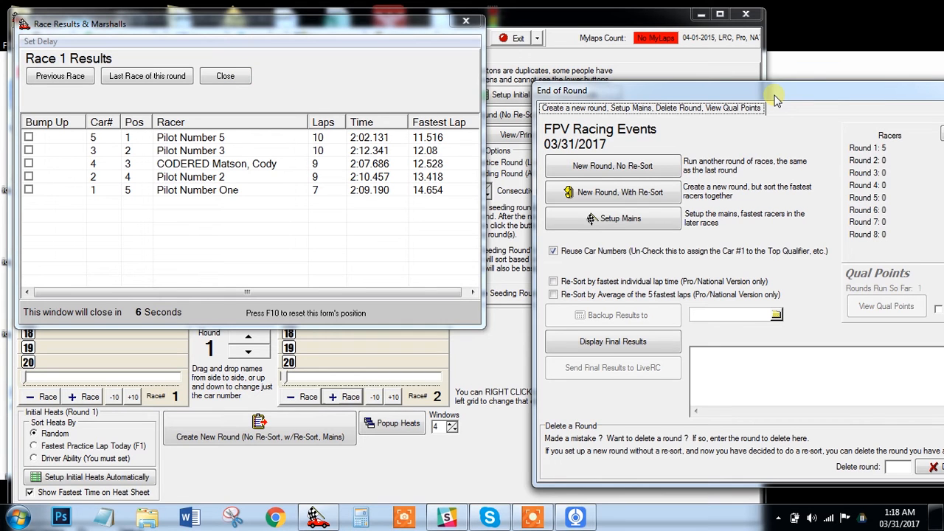
Create round 2 without re-sorting the racers, moving the End of Round window into view, and preview the new round's heat sheet.
{"action": "left_click_drag", "start_coordinate": [776, 100], "coordinate": [362, 44]}
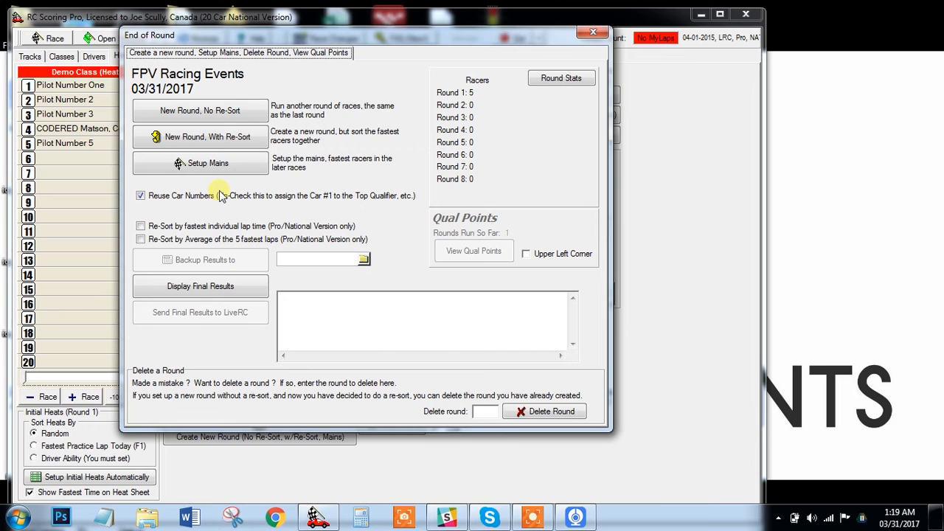
{"action": "left_click", "coordinate": [233, 111]}
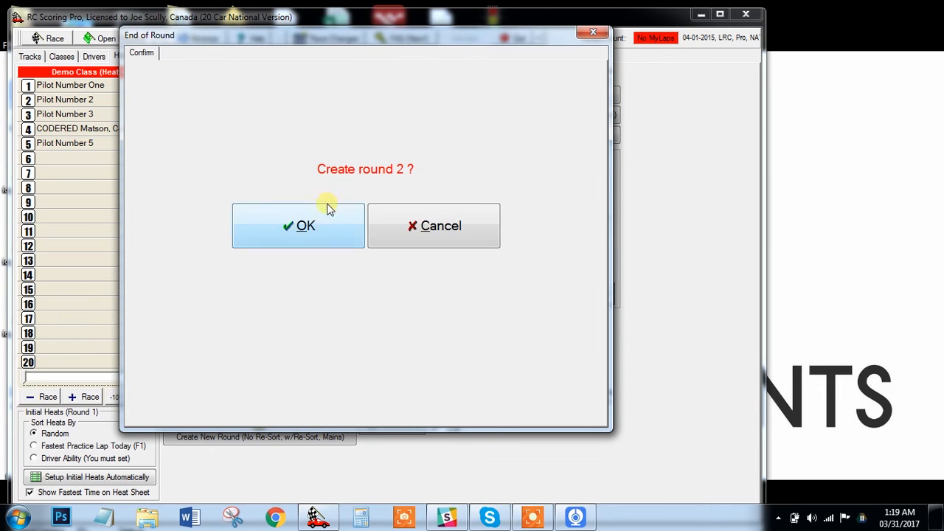
{"action": "left_click", "coordinate": [328, 209]}
{"action": "left_click", "coordinate": [353, 277]}
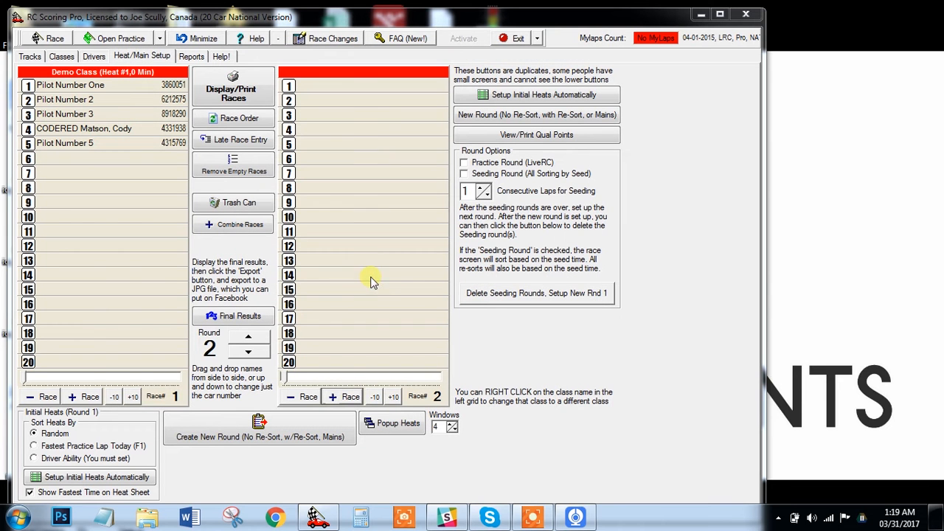
{"action": "left_click", "coordinate": [243, 93]}
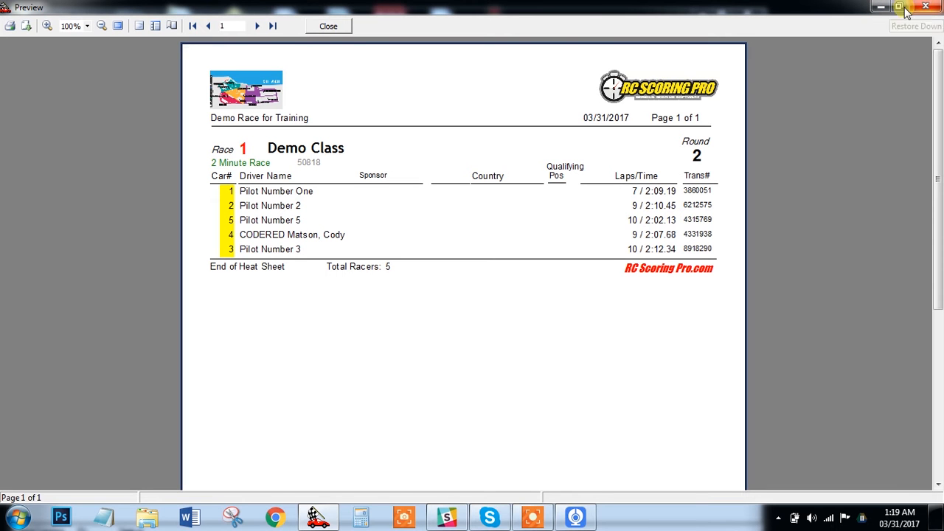
{"action": "left_click", "coordinate": [328, 26]}
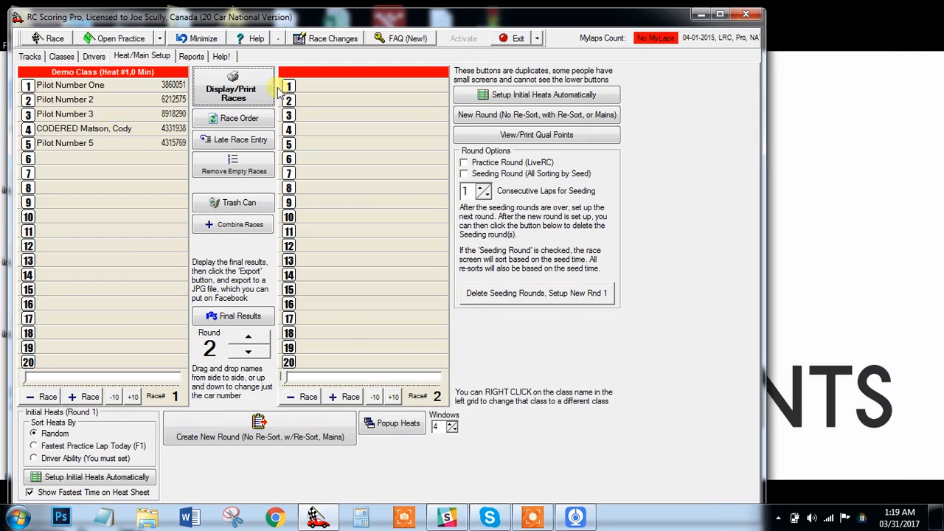
Open the race screen for round 2, cancel the automatic race start and order the pilots by car number.
{"action": "left_click", "coordinate": [50, 38]}
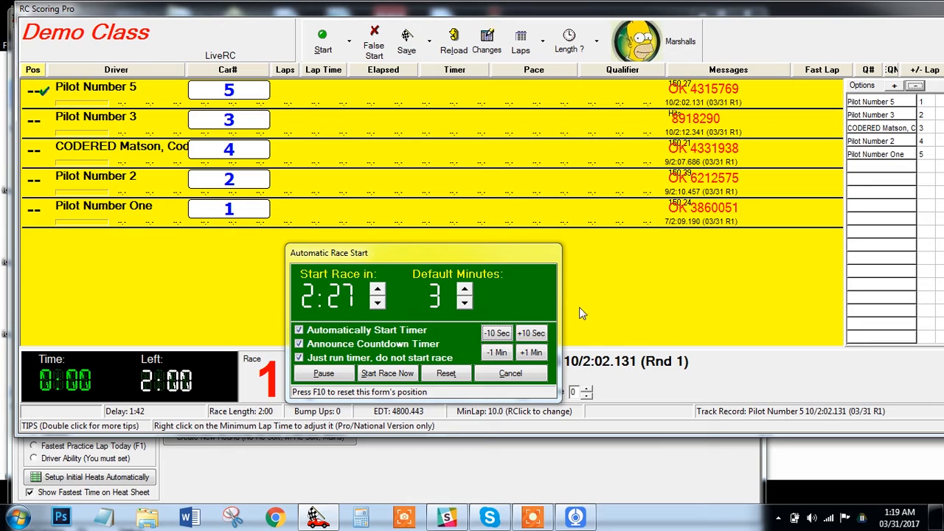
{"action": "left_click", "coordinate": [506, 374]}
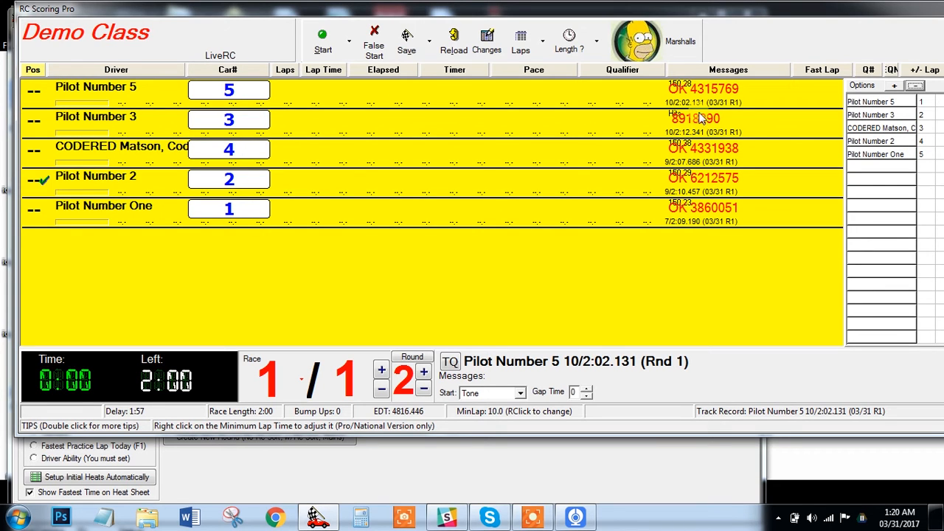
{"action": "left_click", "coordinate": [235, 72]}
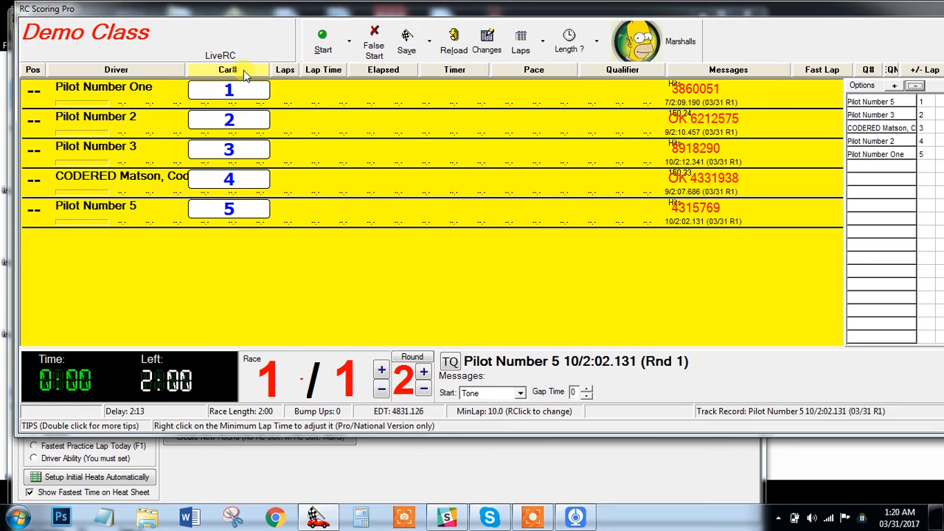
Start race 1 of round 2, suppressing incorrect-transponder alerts for 5 minutes, and shift the race window aside slightly.
{"action": "left_click", "coordinate": [317, 48]}
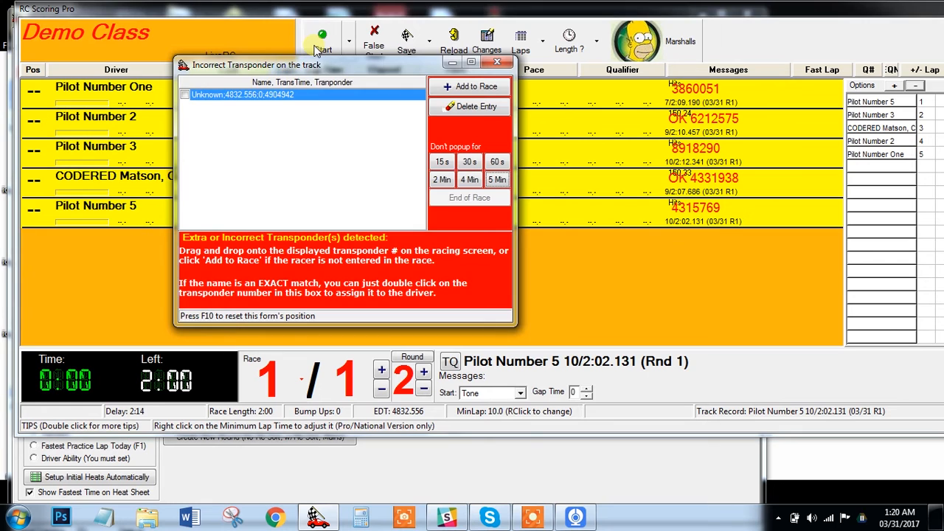
{"action": "left_click", "coordinate": [495, 181]}
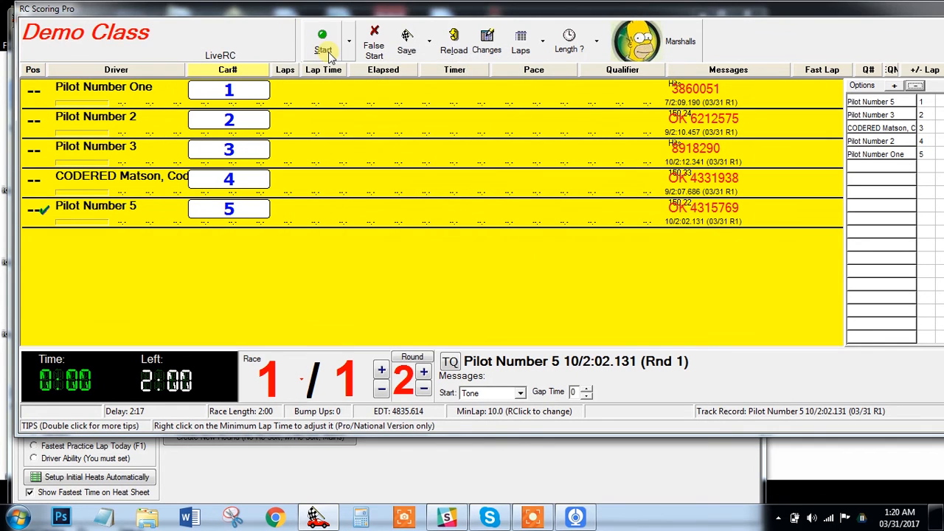
{"action": "left_click", "coordinate": [325, 44]}
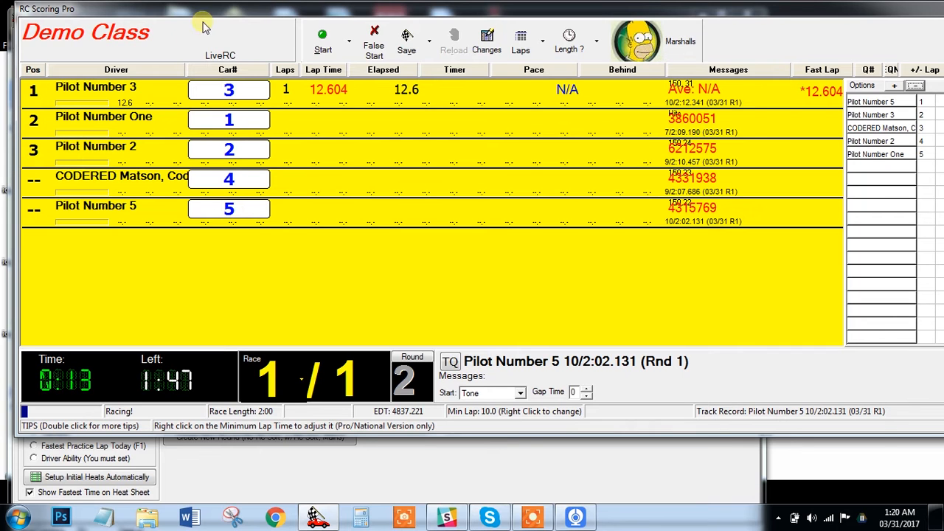
{"action": "left_click_drag", "start_coordinate": [342, 15], "coordinate": [318, 17]}
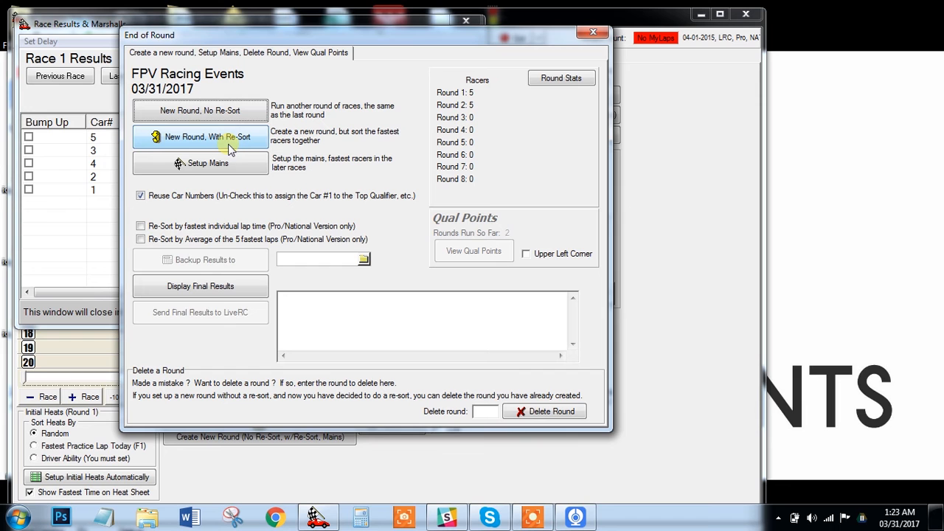
{"action": "left_click", "coordinate": [232, 141]}
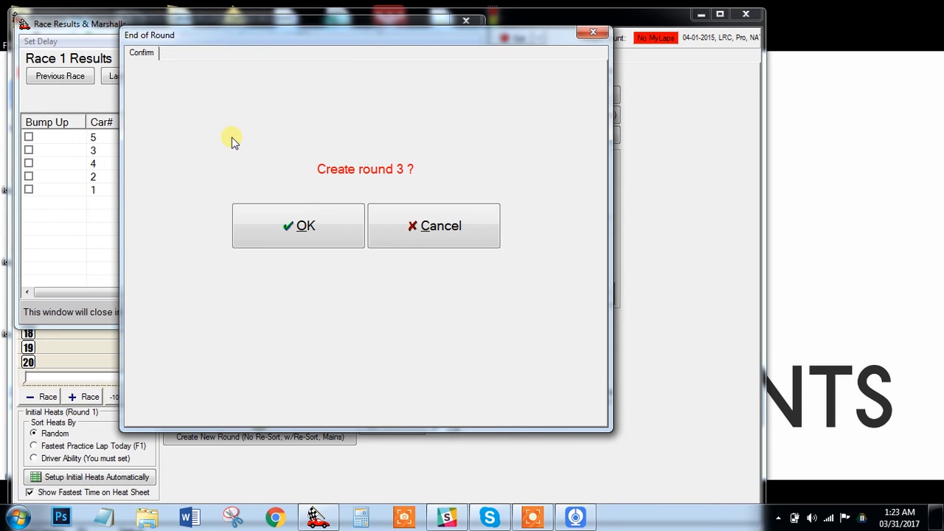
{"action": "left_click", "coordinate": [428, 219]}
{"action": "left_click", "coordinate": [222, 115]}
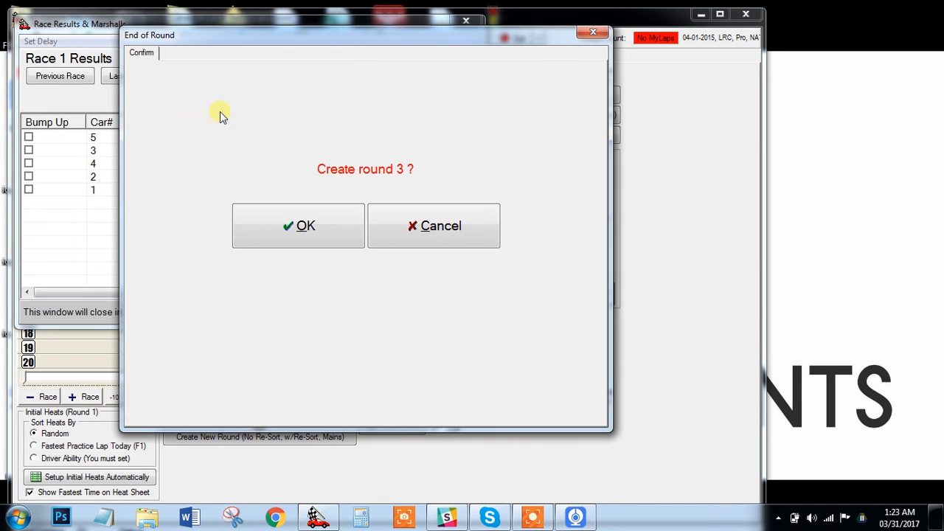
{"action": "left_click", "coordinate": [440, 223]}
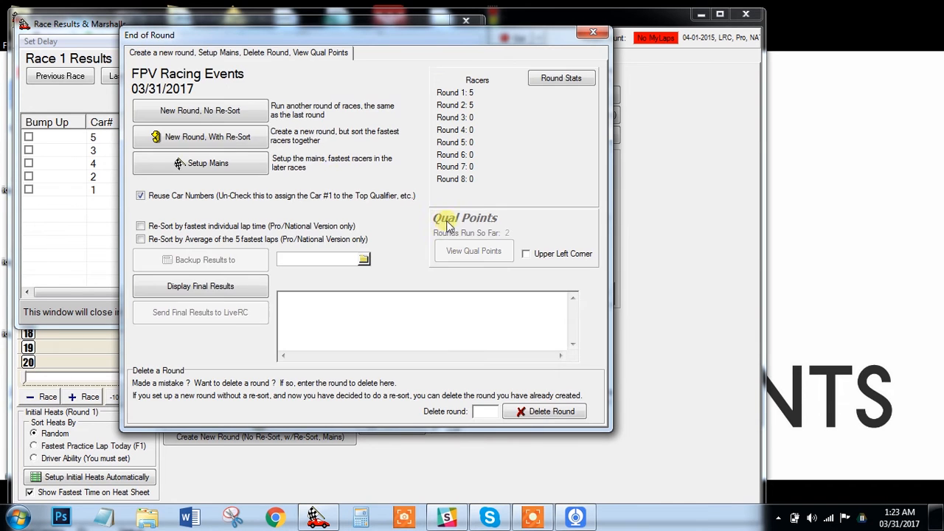
Create round 3 with a re-sort, accepting heats of 3 and 2 racers, and close the heat sheet preview and race results.
{"action": "left_click", "coordinate": [238, 140]}
{"action": "left_click", "coordinate": [317, 229]}
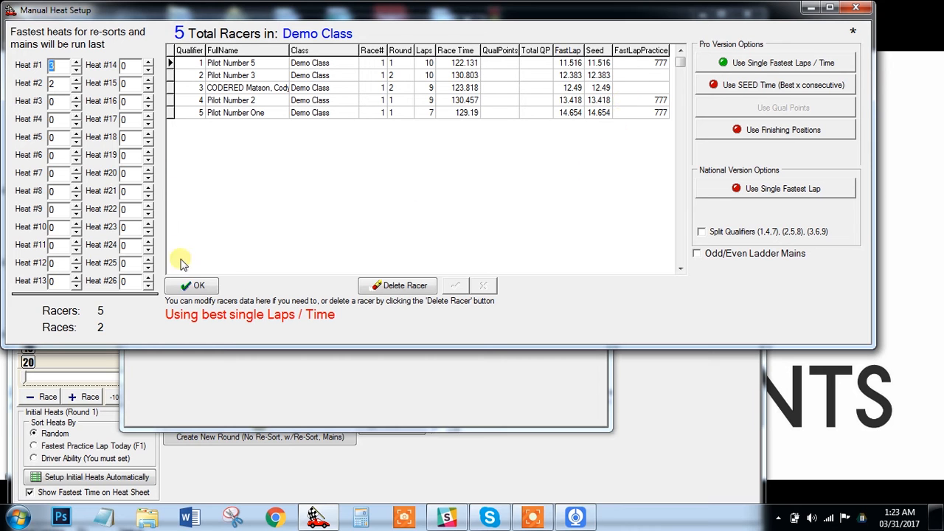
{"action": "left_click", "coordinate": [196, 289]}
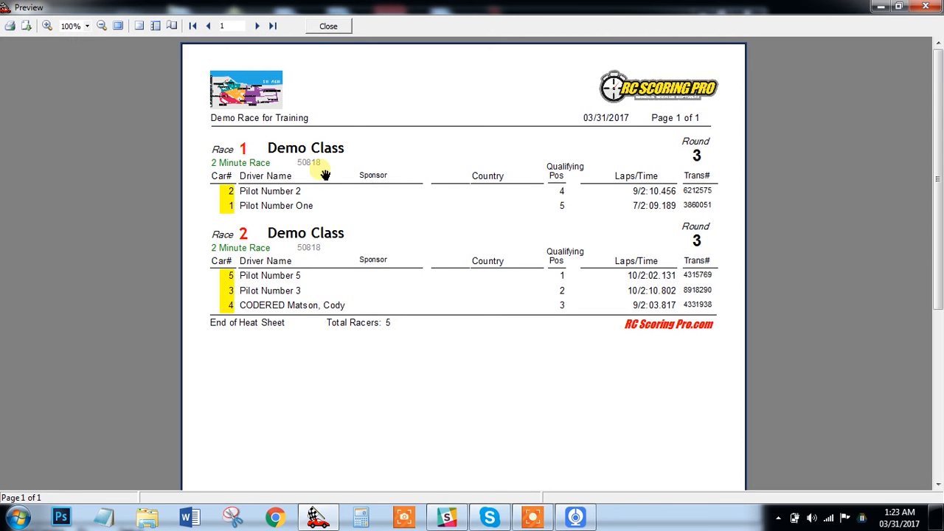
{"action": "left_click", "coordinate": [331, 30]}
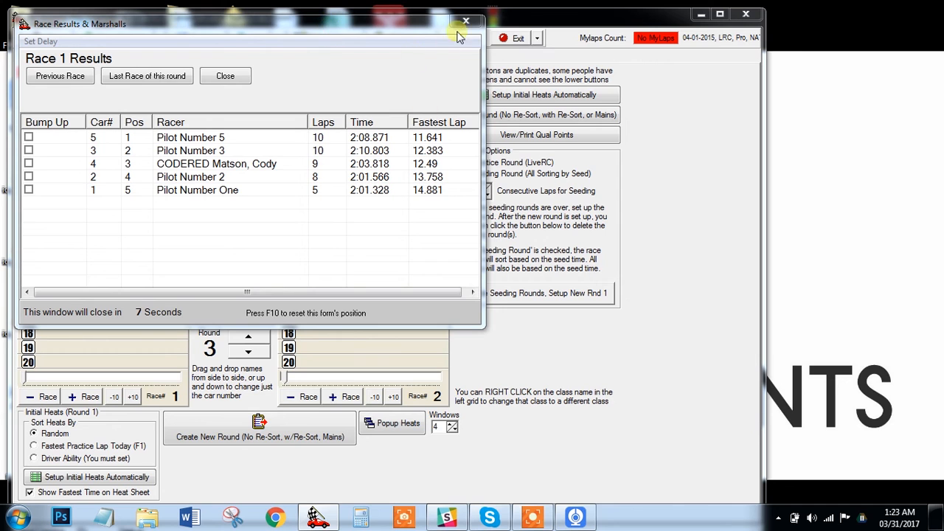
{"action": "left_click", "coordinate": [467, 11]}
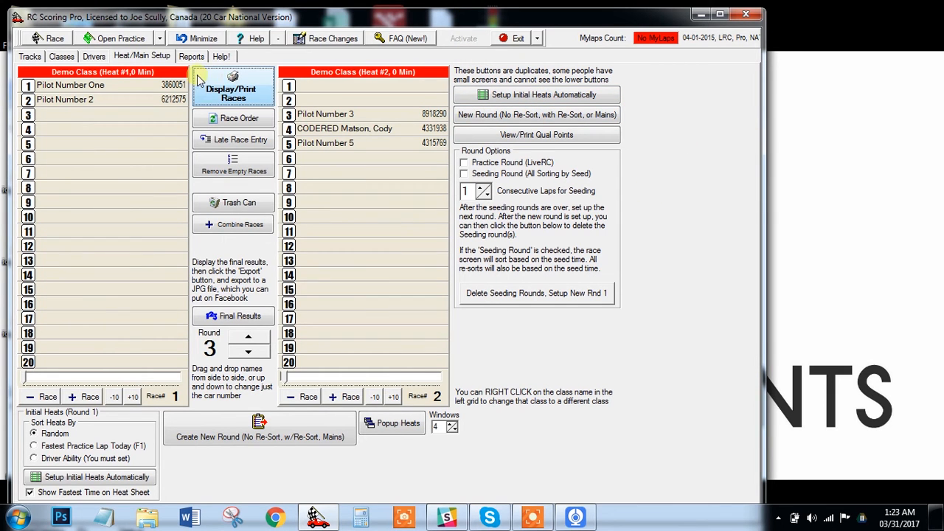
Delete round 3 through the End of Round options.
{"action": "left_click", "coordinate": [139, 58]}
{"action": "left_click", "coordinate": [523, 118]}
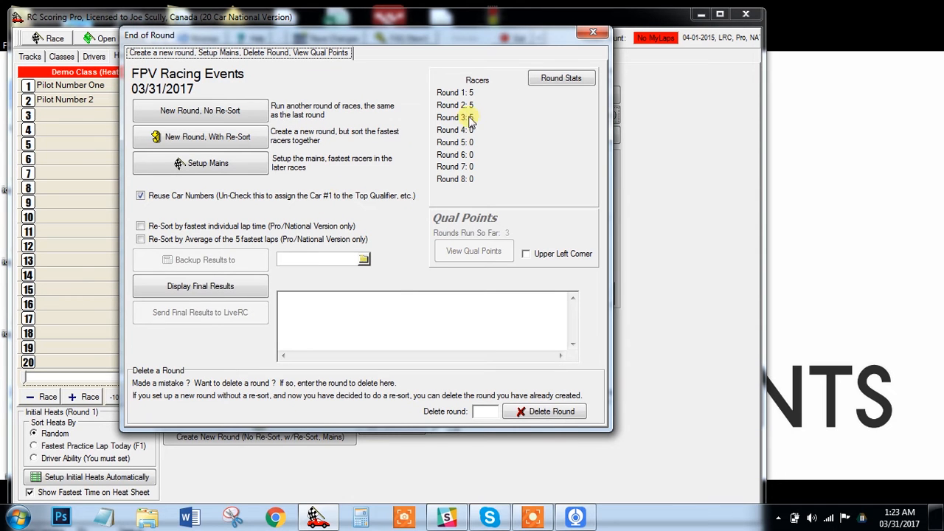
{"action": "left_click", "coordinate": [483, 412]}
{"action": "type", "text": "3"}
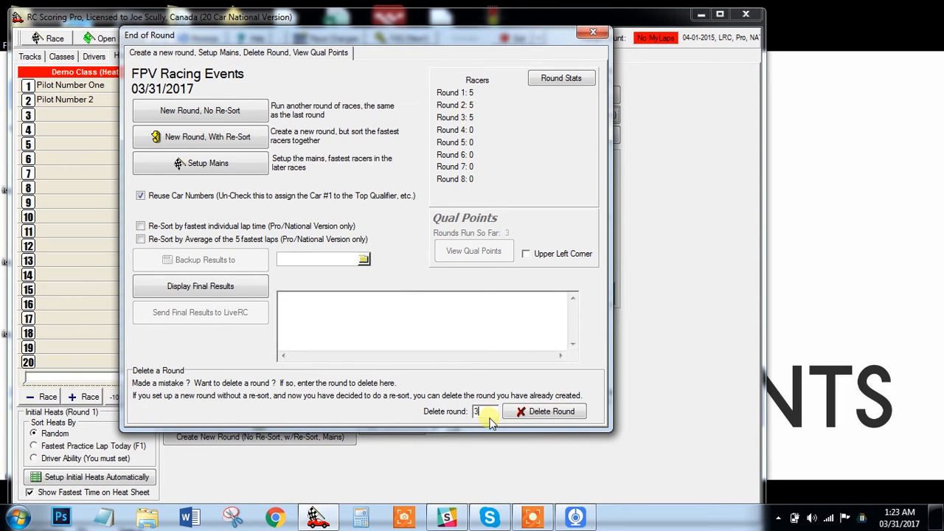
{"action": "left_click", "coordinate": [543, 412]}
{"action": "left_click", "coordinate": [318, 216]}
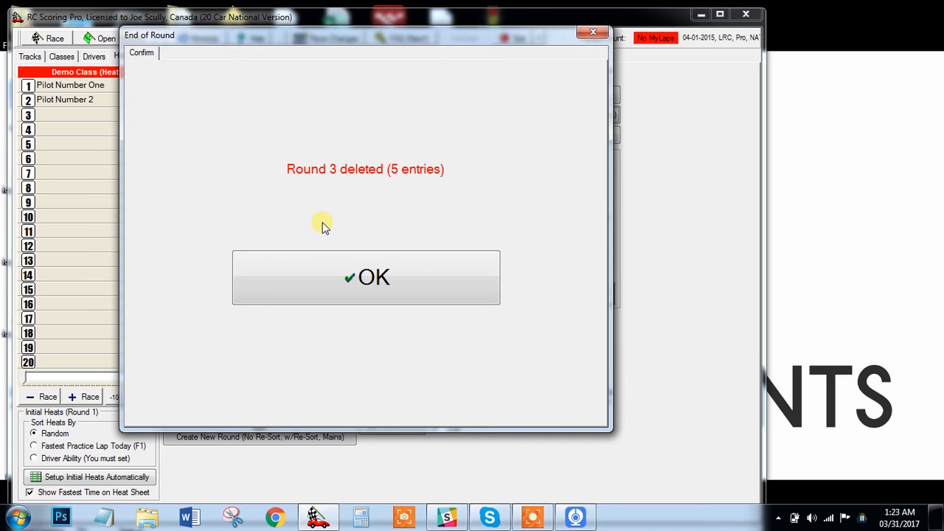
{"action": "left_click", "coordinate": [409, 260]}
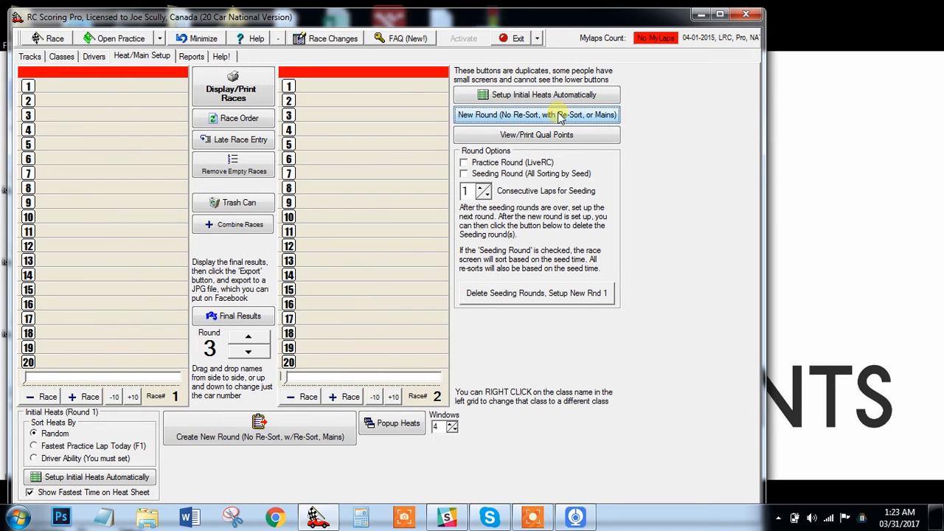
Create round 3 as another round without re-sorting the racers.
{"action": "left_click", "coordinate": [486, 118]}
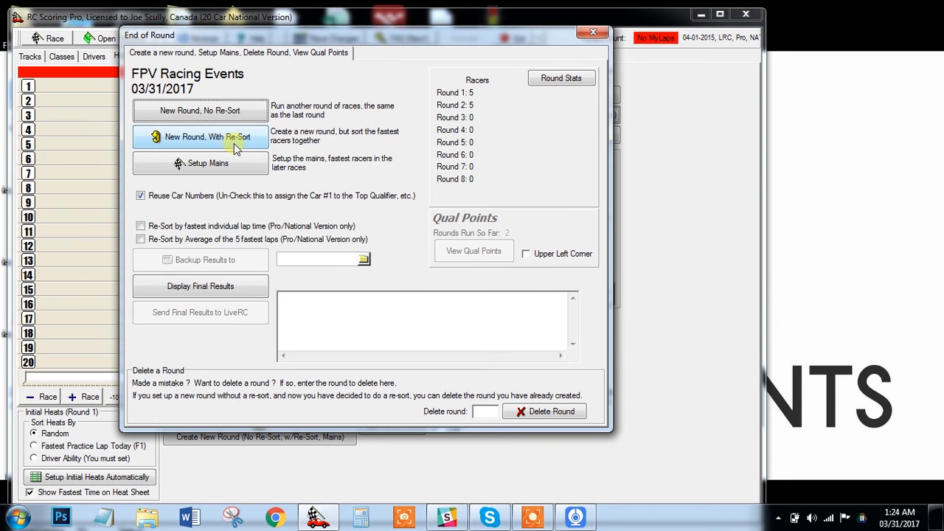
{"action": "left_click", "coordinate": [231, 111]}
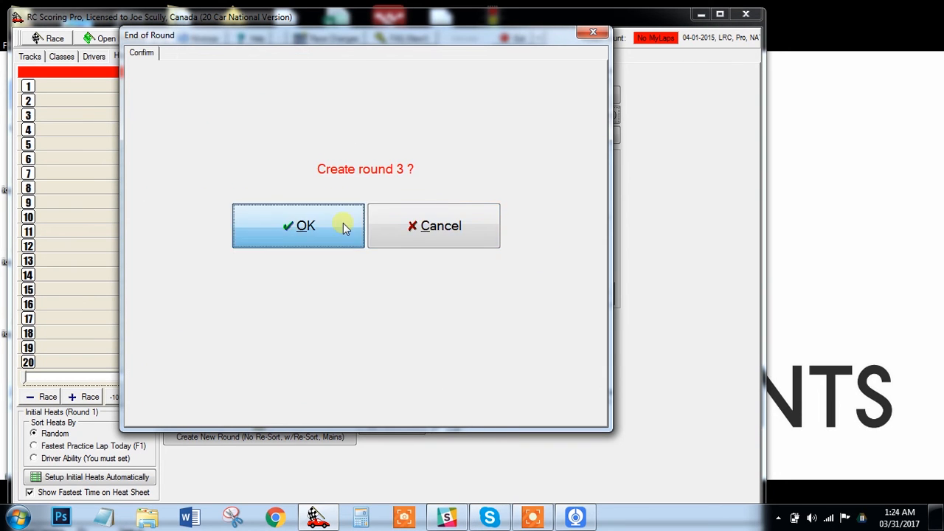
{"action": "left_click", "coordinate": [346, 227]}
{"action": "left_click", "coordinate": [371, 269]}
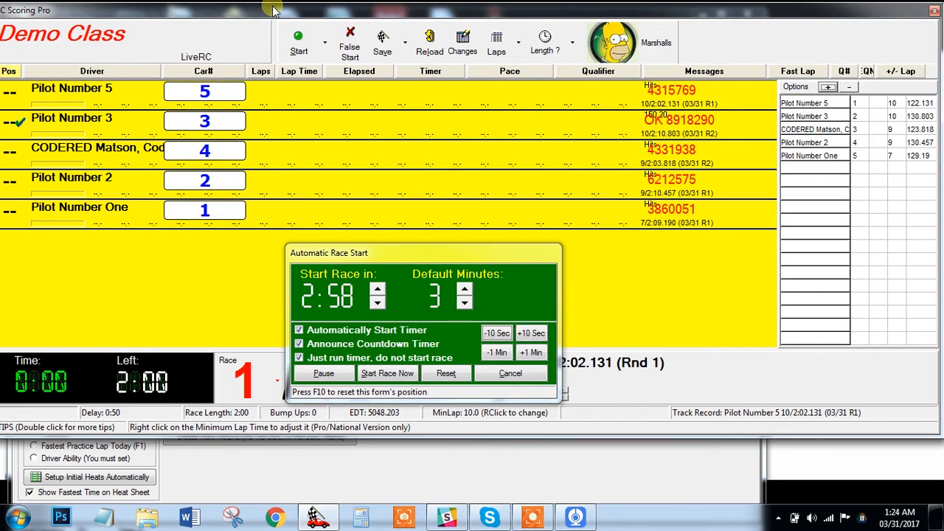
Start race 1 of round 3, adjusting the race window's position, and stop it as a false start, discarding its results.
{"action": "left_click_drag", "start_coordinate": [274, 5], "coordinate": [303, 7]}
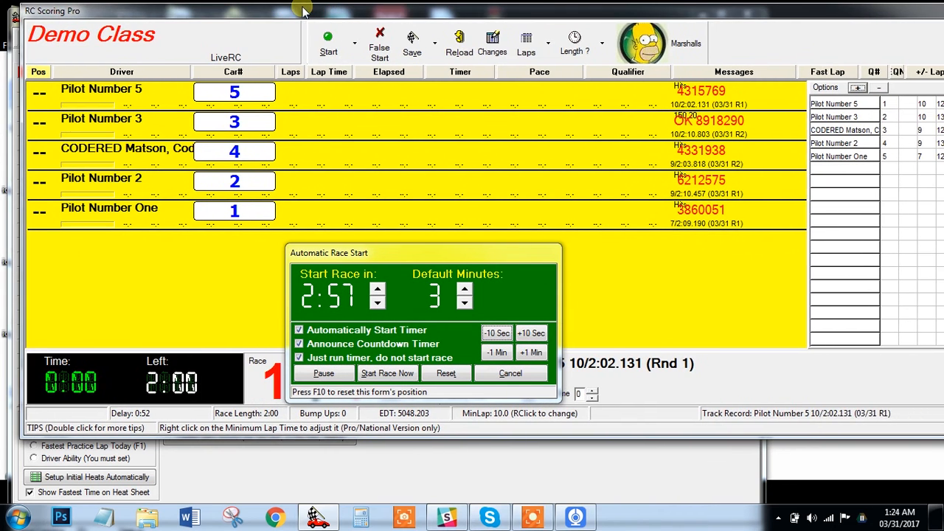
{"action": "left_click", "coordinate": [328, 44]}
{"action": "mouse_move", "coordinate": [434, 15]}
{"action": "left_mouse_down"}
{"action": "mouse_move", "coordinate": [407, 16]}
{"action": "mouse_move", "coordinate": [419, 16]}
{"action": "left_mouse_up"}
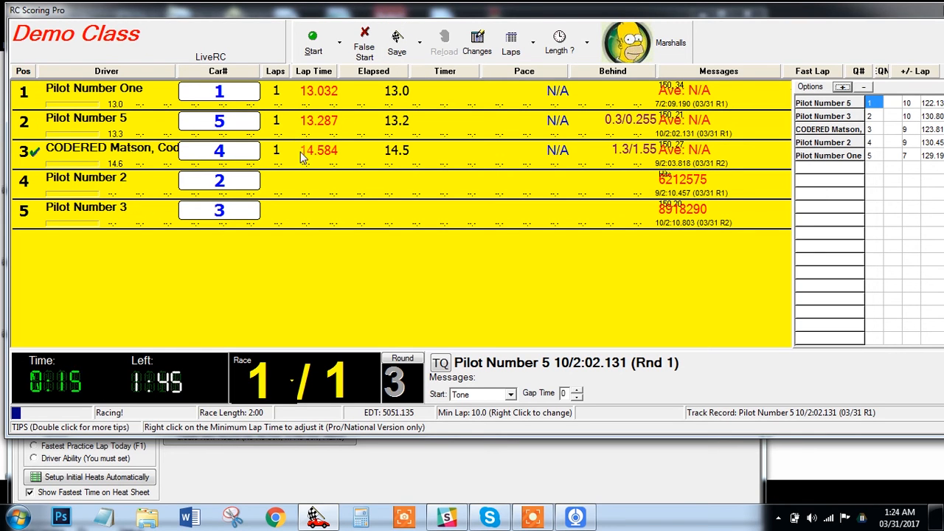
{"action": "left_click", "coordinate": [365, 53]}
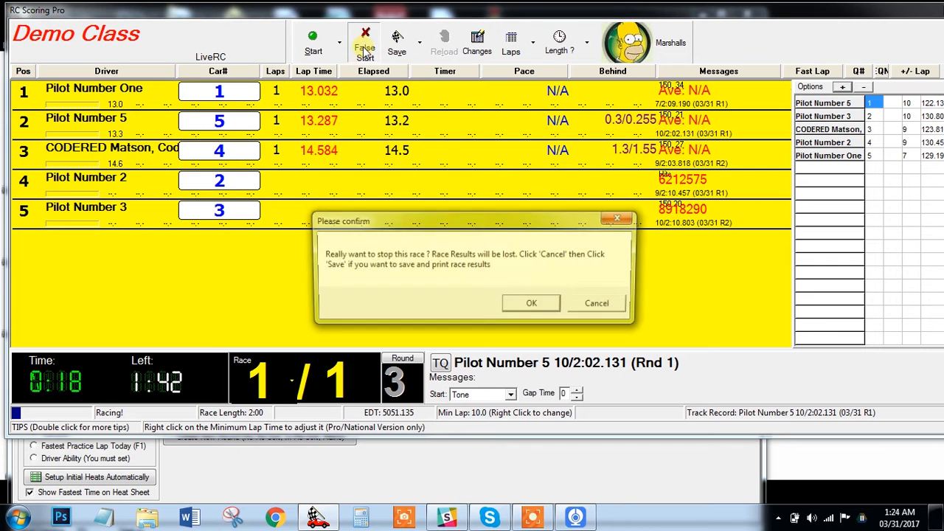
{"action": "left_click", "coordinate": [534, 306]}
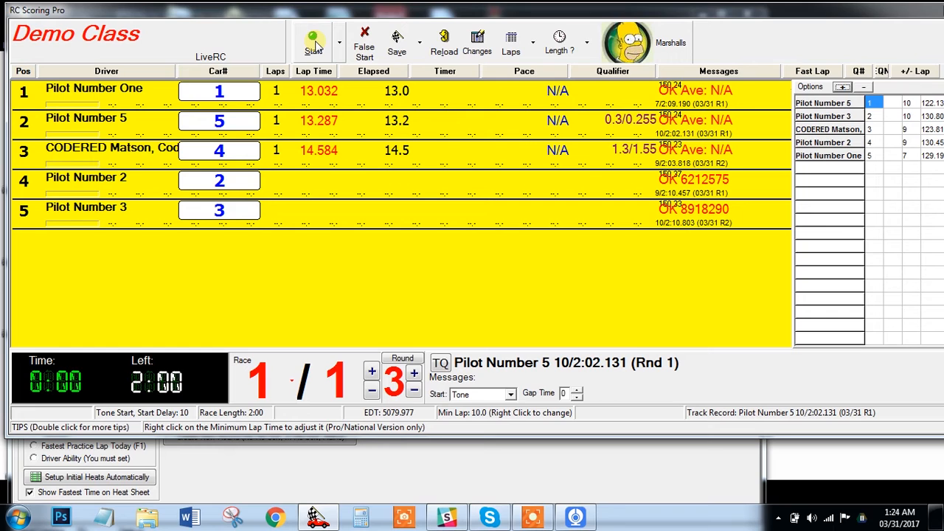
Restart race 1 of round 3 and abort it once more as a false start.
{"action": "left_click", "coordinate": [315, 45]}
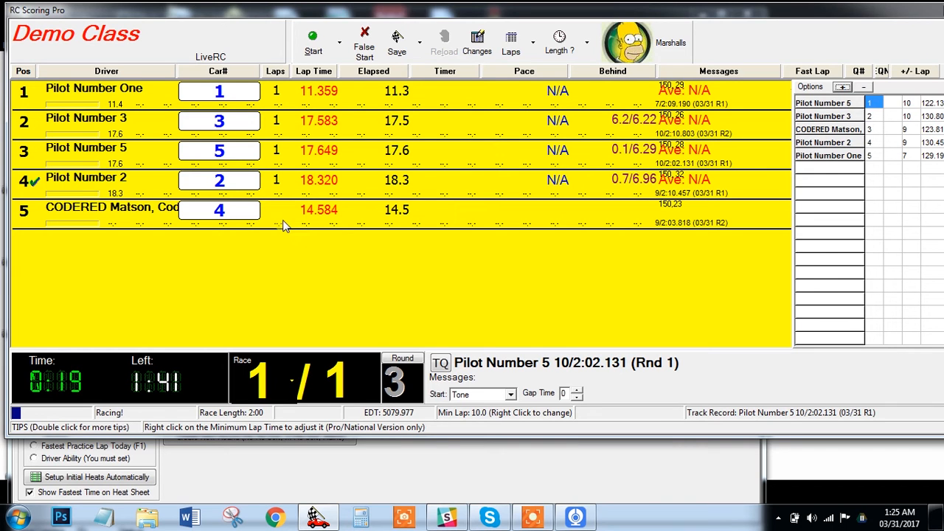
{"action": "left_click", "coordinate": [364, 46]}
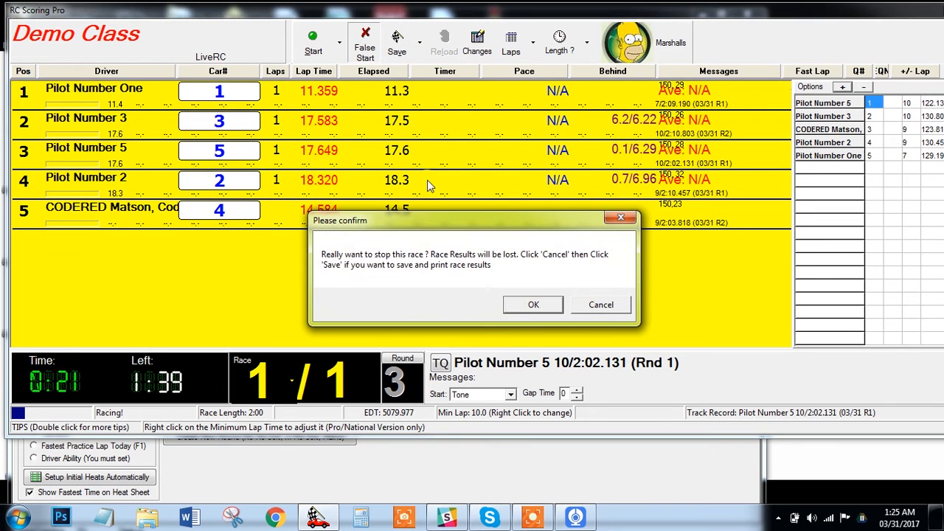
{"action": "left_click", "coordinate": [531, 305]}
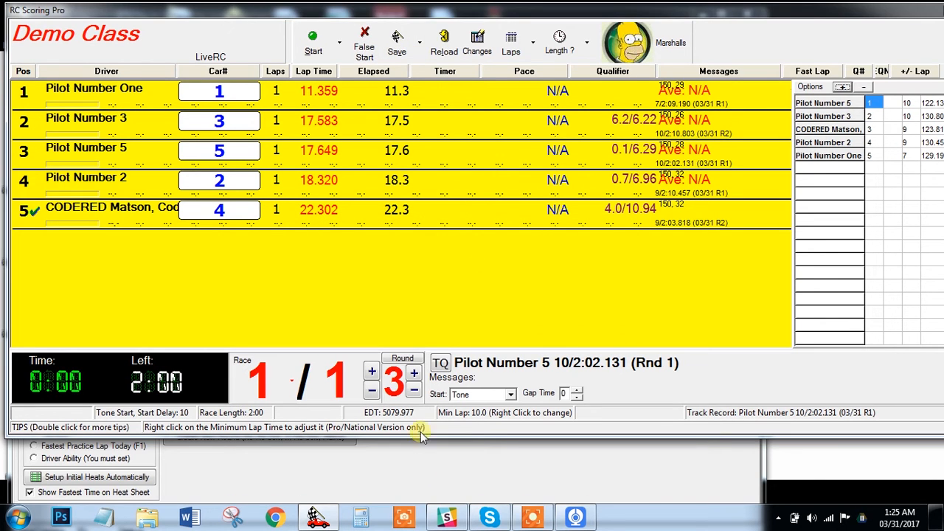
Return to round 2 and rerun race 1, suppressing the incorrect-transponder alerts until the end of the race.
{"action": "left_click", "coordinate": [413, 391]}
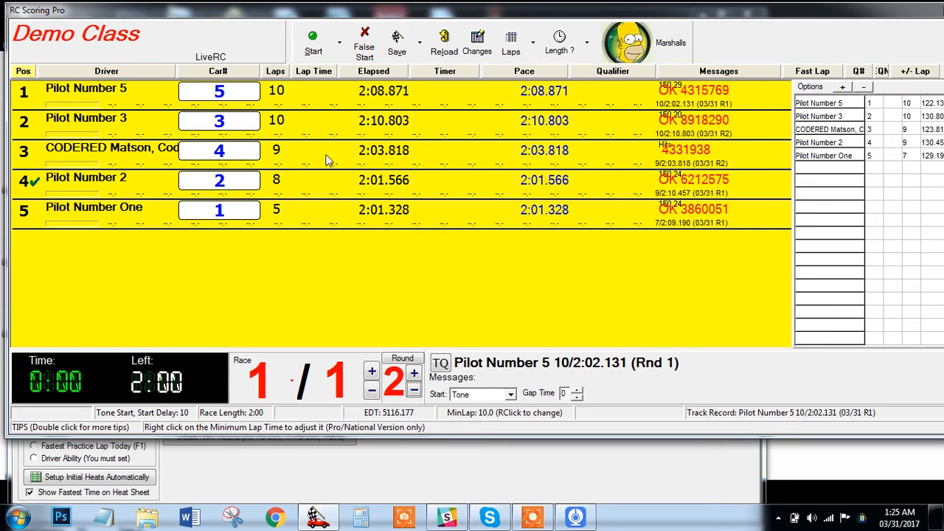
{"action": "left_click", "coordinate": [323, 44]}
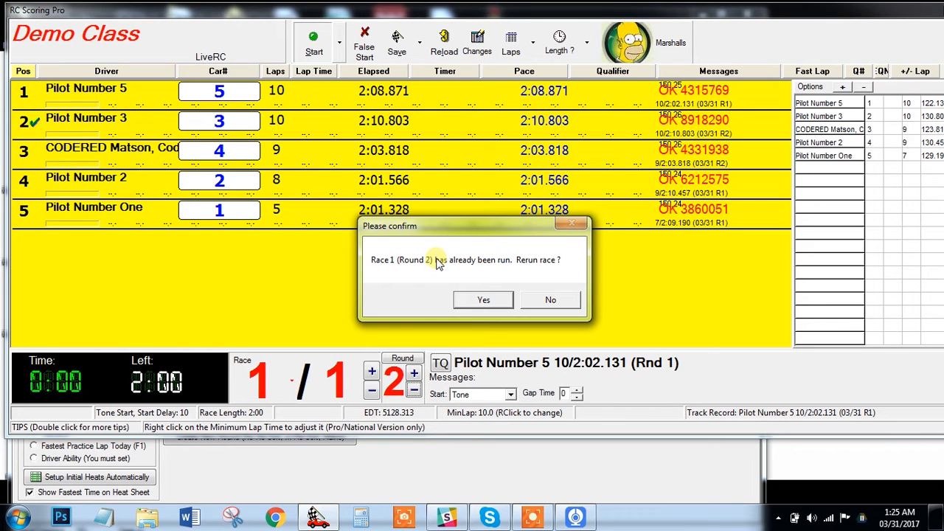
{"action": "key", "text": "Return"}
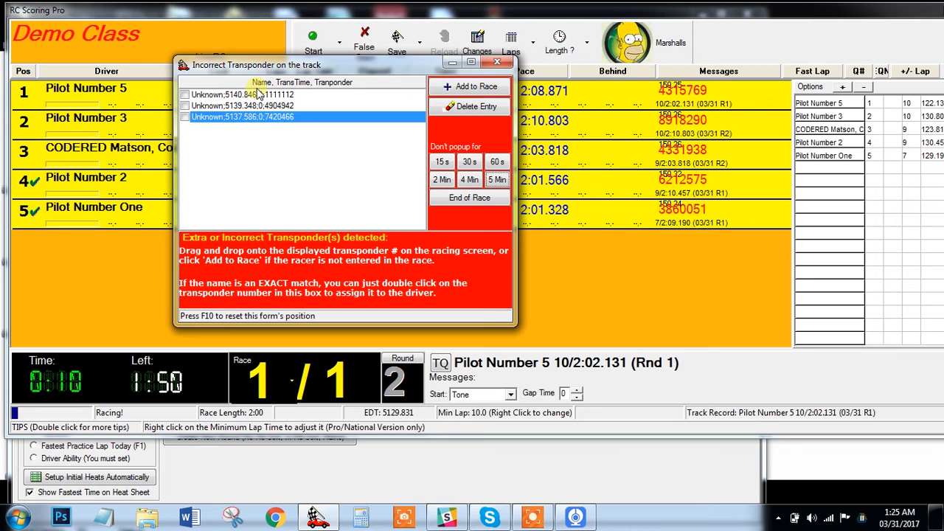
{"action": "left_click", "coordinate": [490, 198]}
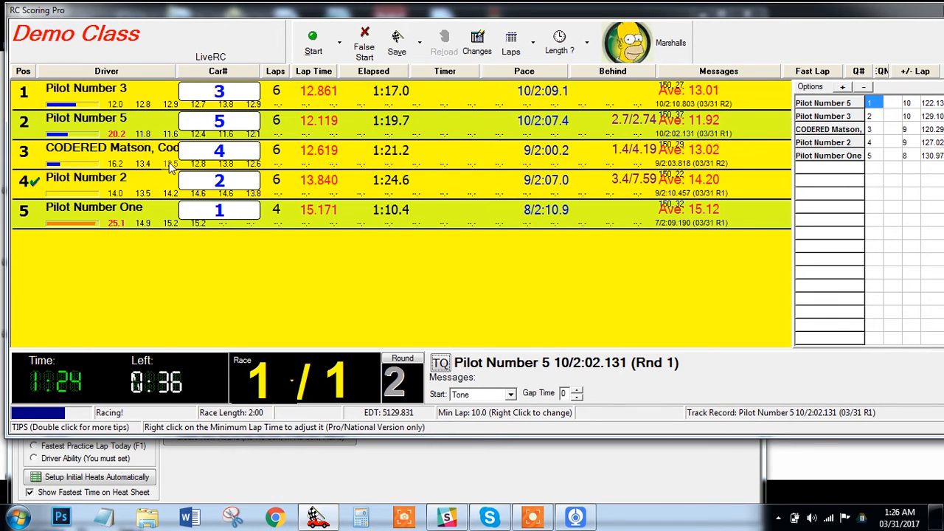
Add two laps to Pilot Number 2 while race 1 of round 2 is running.
{"action": "right_click", "coordinate": [129, 185]}
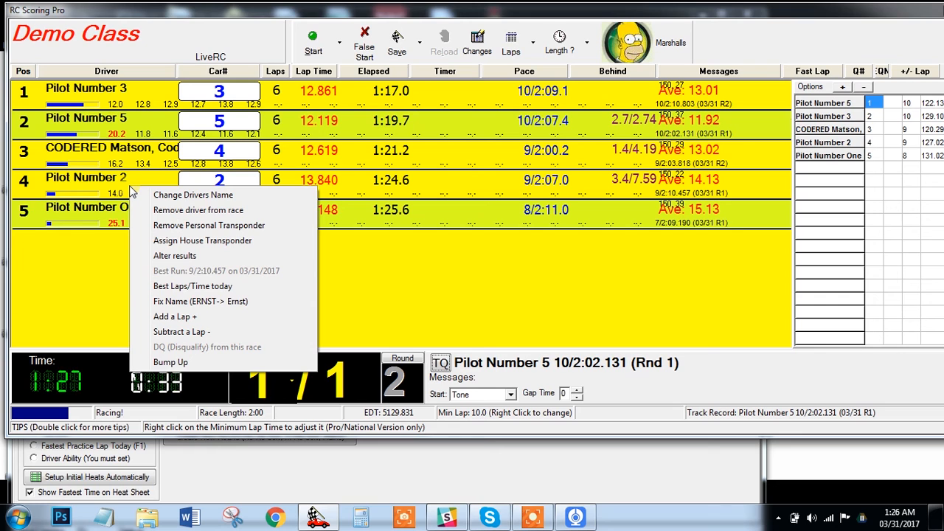
{"action": "left_click", "coordinate": [183, 319]}
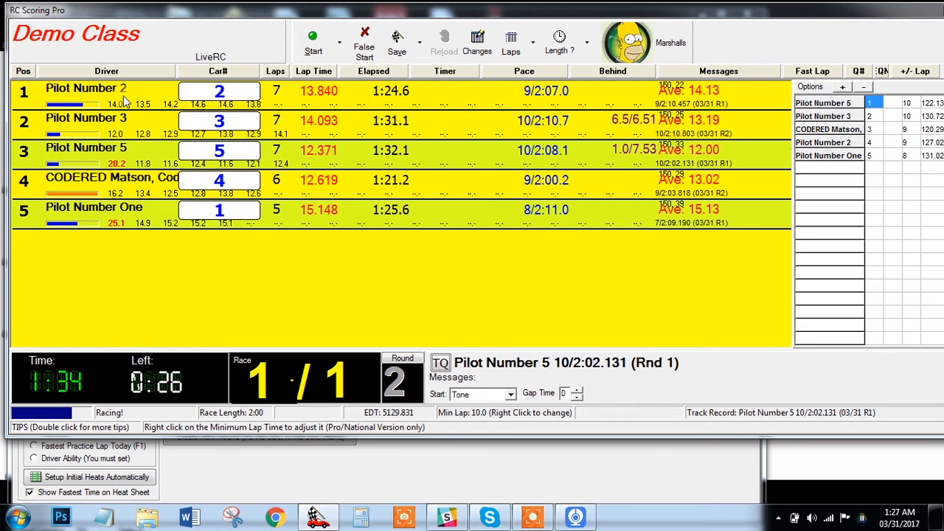
{"action": "right_click", "coordinate": [124, 97]}
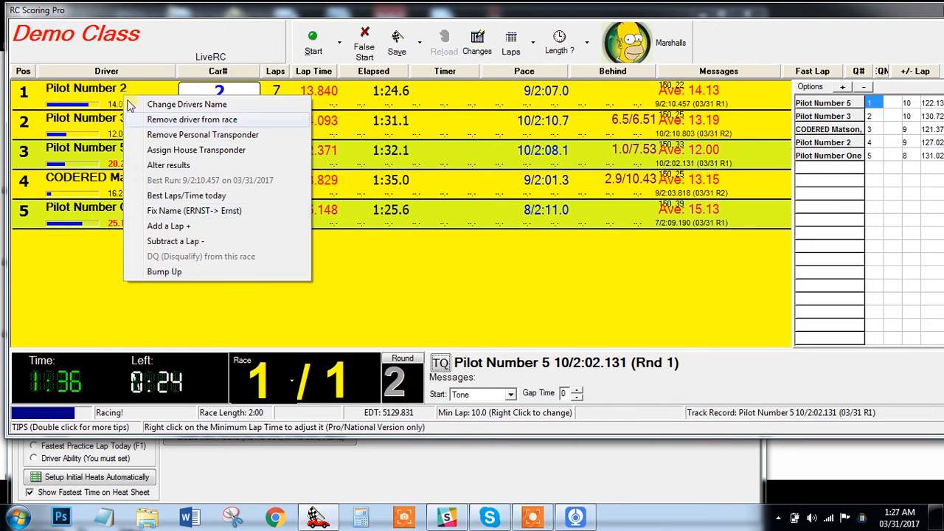
{"action": "left_click", "coordinate": [186, 228]}
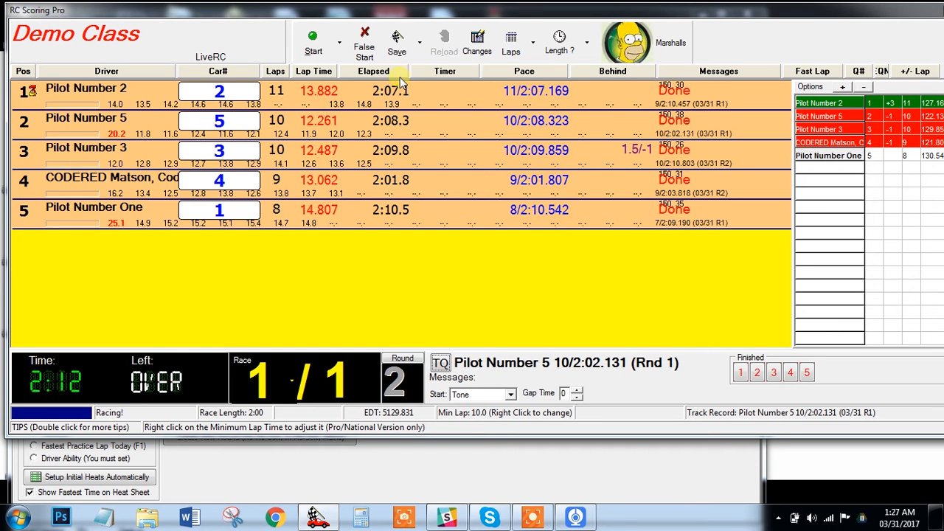
Save the rerun's results, silence the transponder alert for 15 seconds, and close the End of Round and Race Results windows.
{"action": "left_click", "coordinate": [397, 41]}
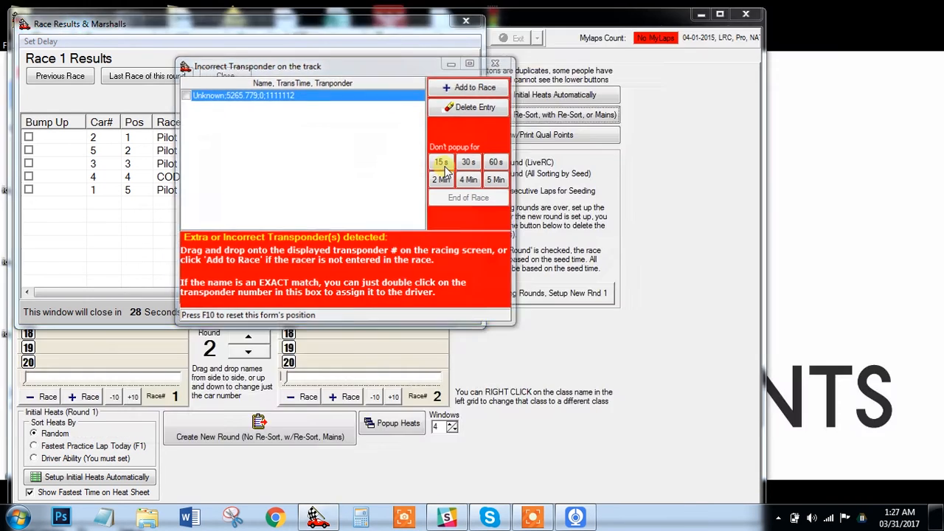
{"action": "left_click", "coordinate": [441, 162]}
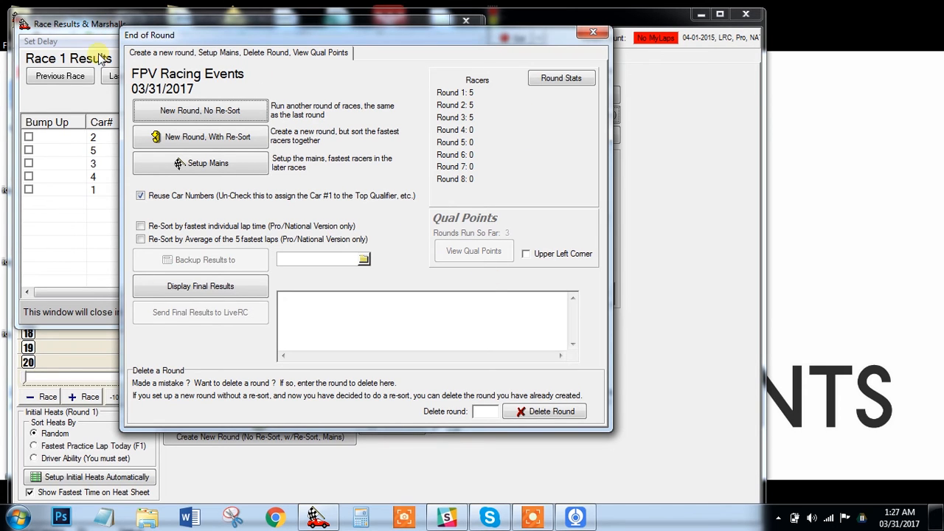
{"action": "left_click", "coordinate": [592, 31]}
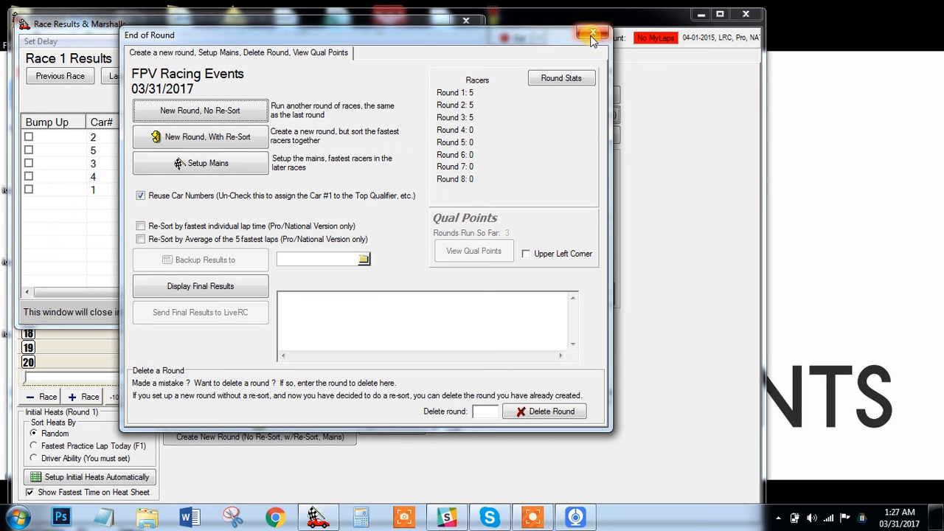
{"action": "left_click", "coordinate": [227, 76]}
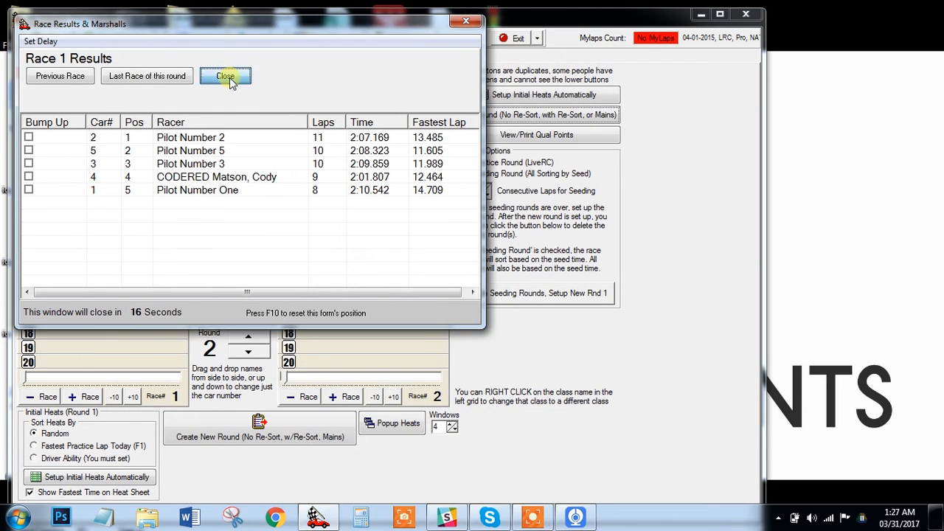
Cancel the automatic race start and close the race screen to return to the heat setup.
{"action": "left_click", "coordinate": [510, 373]}
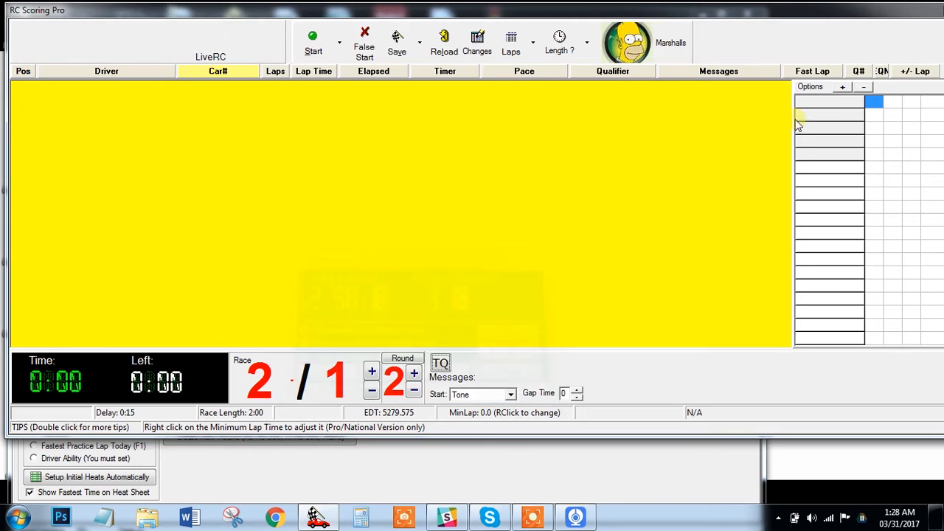
{"action": "left_click_drag", "start_coordinate": [870, 19], "coordinate": [758, 28]}
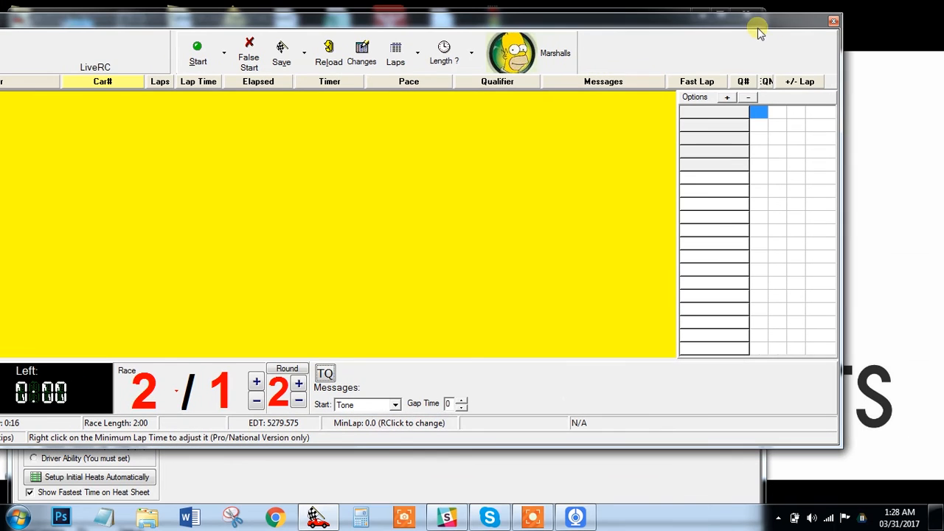
{"action": "left_click", "coordinate": [829, 19]}
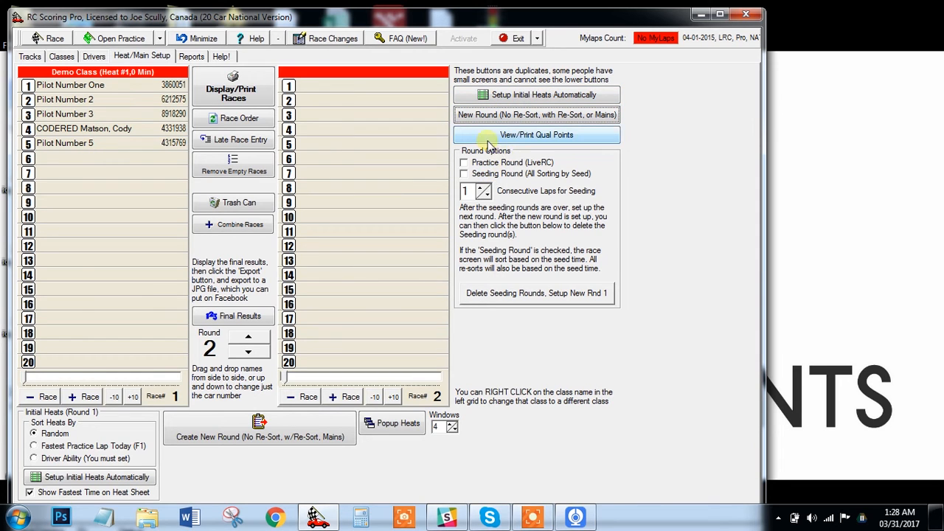
Enable seeding-round sorting with 3 consecutive laps and create round 4 without re-sorting the racers.
{"action": "left_click", "coordinate": [500, 175]}
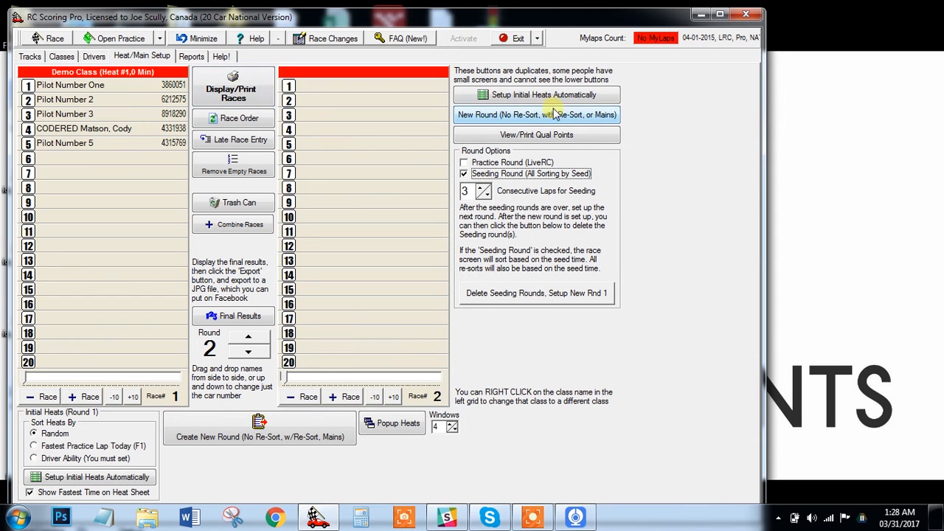
{"action": "left_click", "coordinate": [495, 115]}
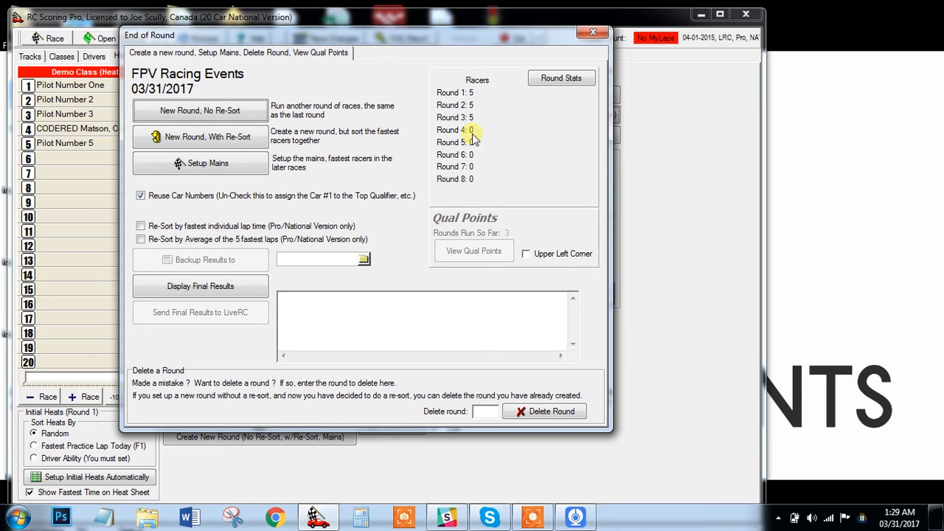
{"action": "left_click", "coordinate": [227, 116]}
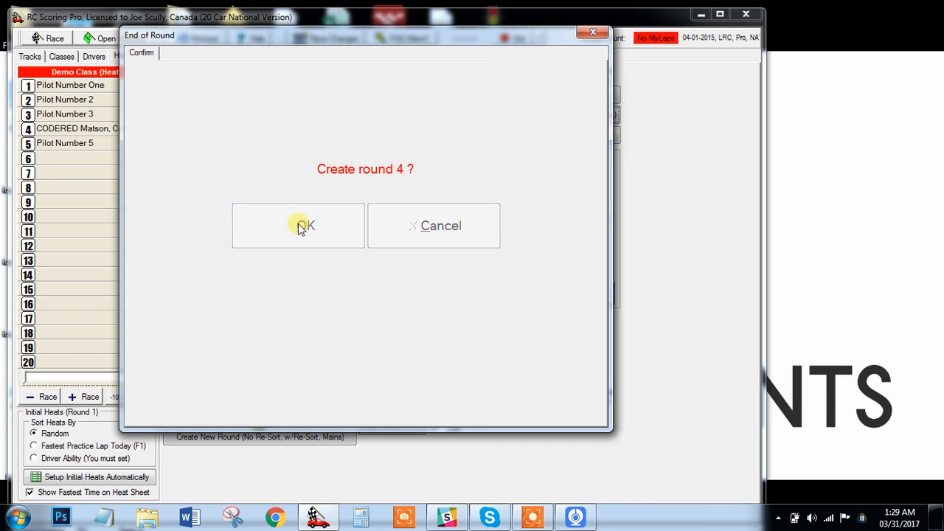
{"action": "left_click", "coordinate": [299, 224]}
{"action": "left_click", "coordinate": [309, 290]}
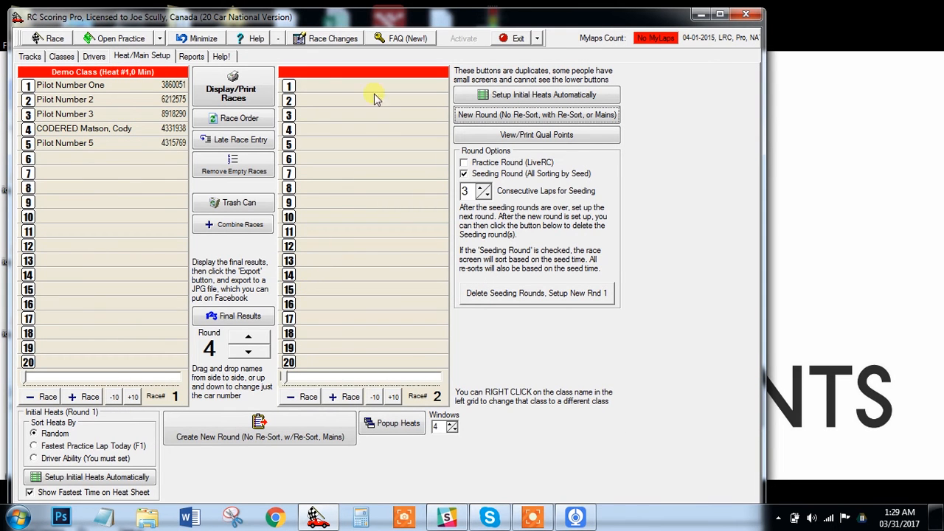
Delete round 1 together with its results.
{"action": "left_click", "coordinate": [520, 117]}
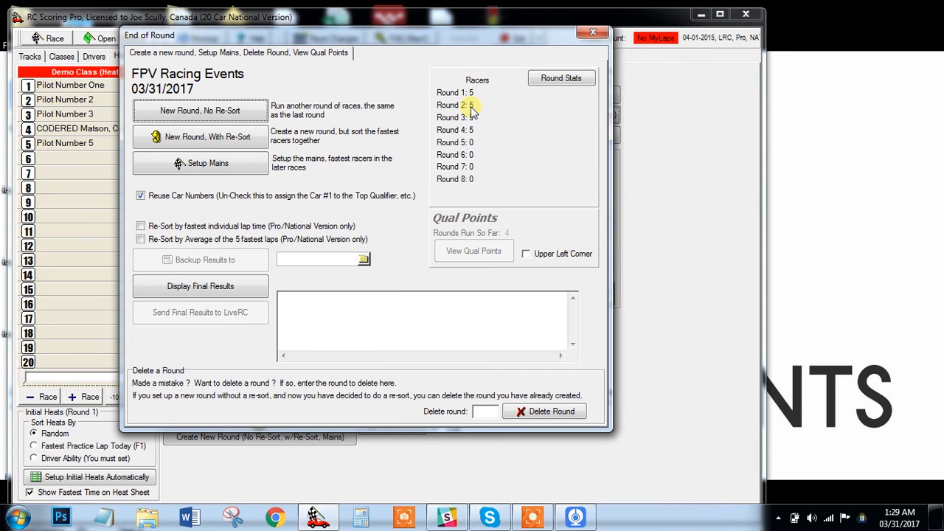
{"action": "left_click", "coordinate": [481, 411]}
{"action": "type", "text": "1"}
{"action": "left_click", "coordinate": [546, 411]}
{"action": "left_click", "coordinate": [321, 235]}
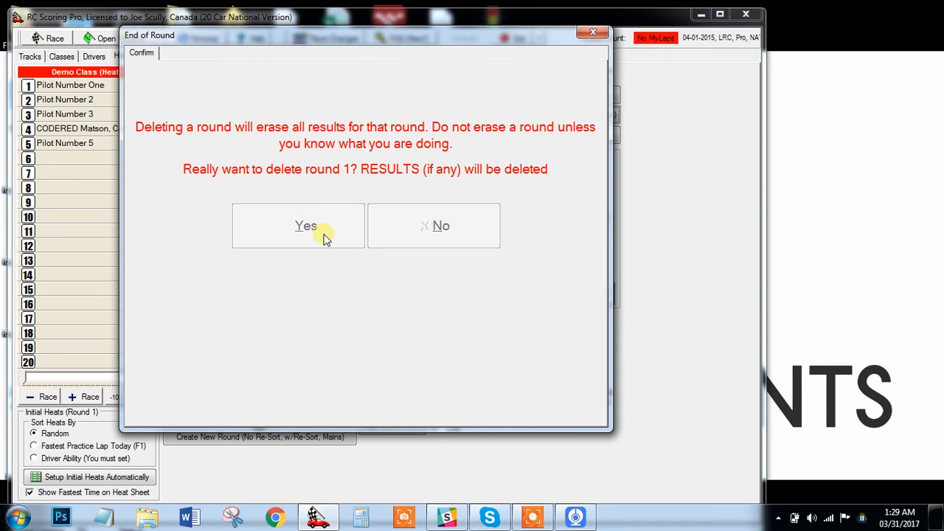
{"action": "left_click", "coordinate": [427, 298]}
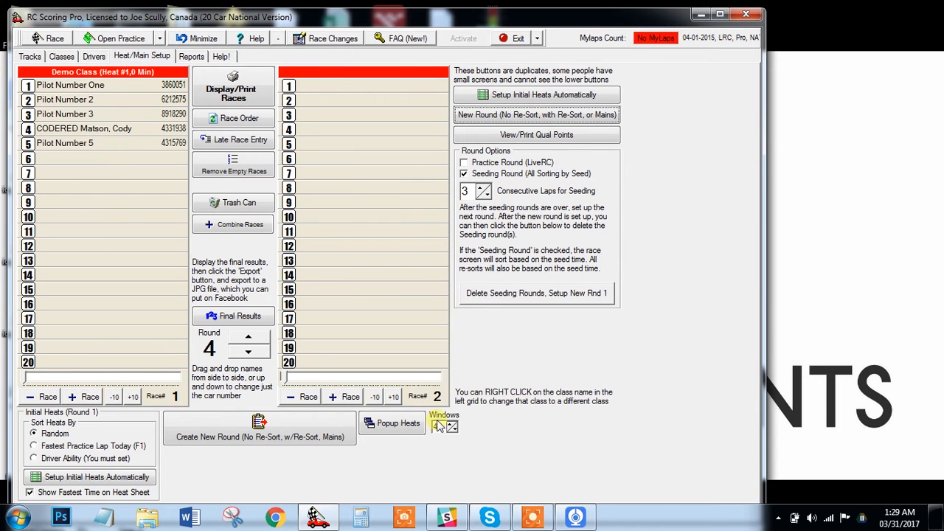
Delete round 2 together with its results.
{"action": "left_click", "coordinate": [542, 116]}
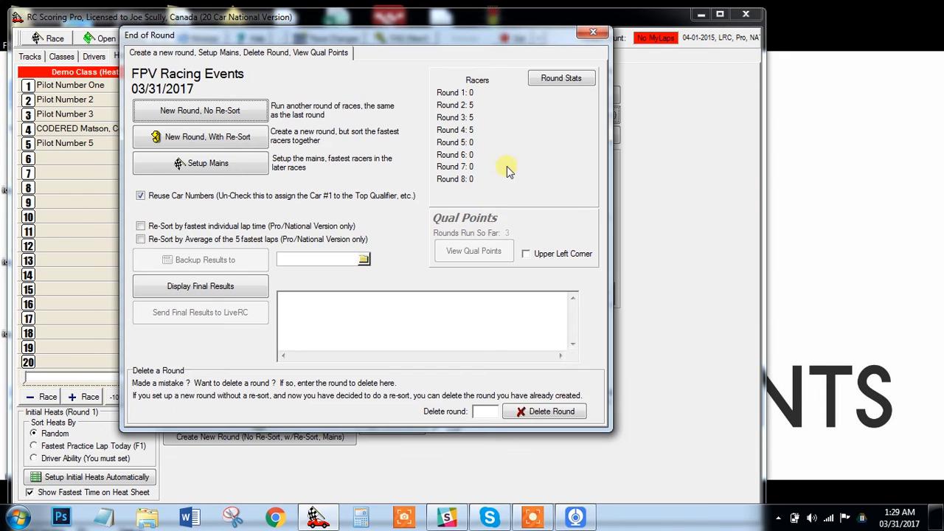
{"action": "left_click", "coordinate": [486, 413]}
{"action": "type", "text": "2"}
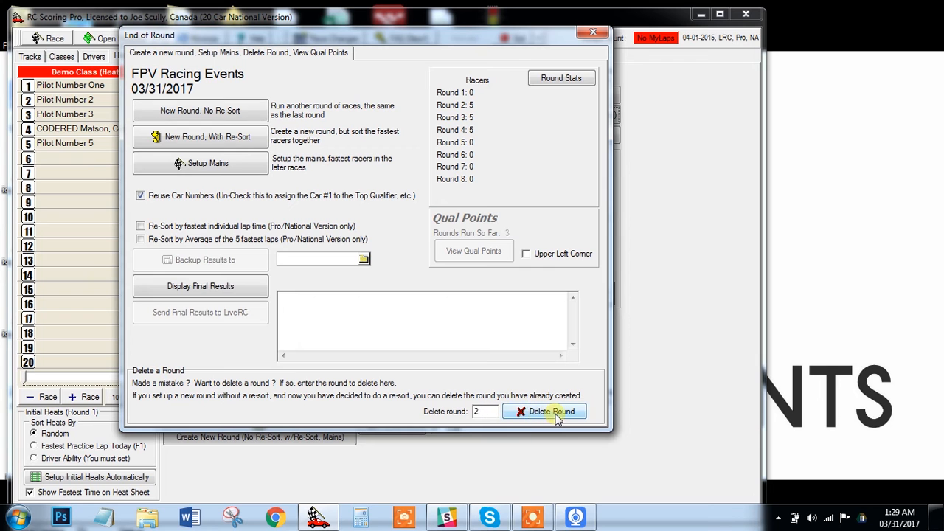
{"action": "left_click", "coordinate": [555, 413]}
{"action": "left_click", "coordinate": [302, 228]}
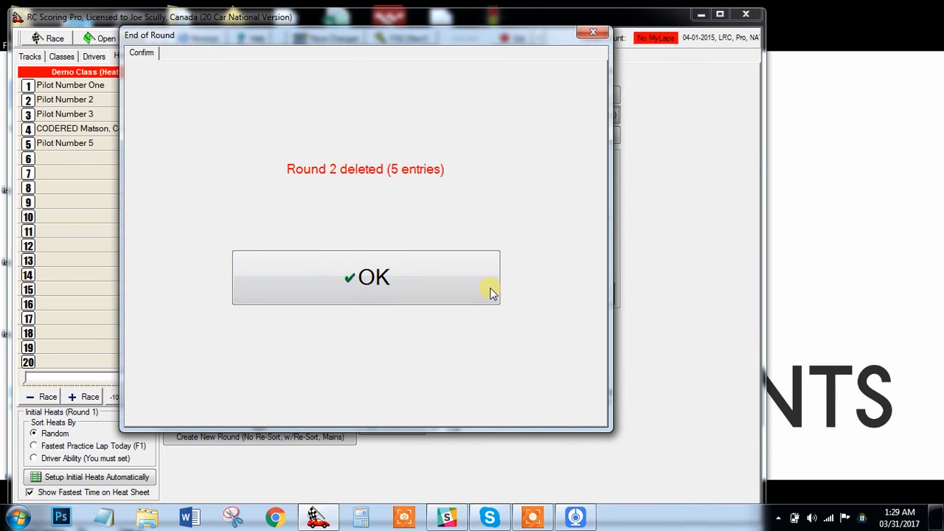
{"action": "left_click", "coordinate": [440, 292]}
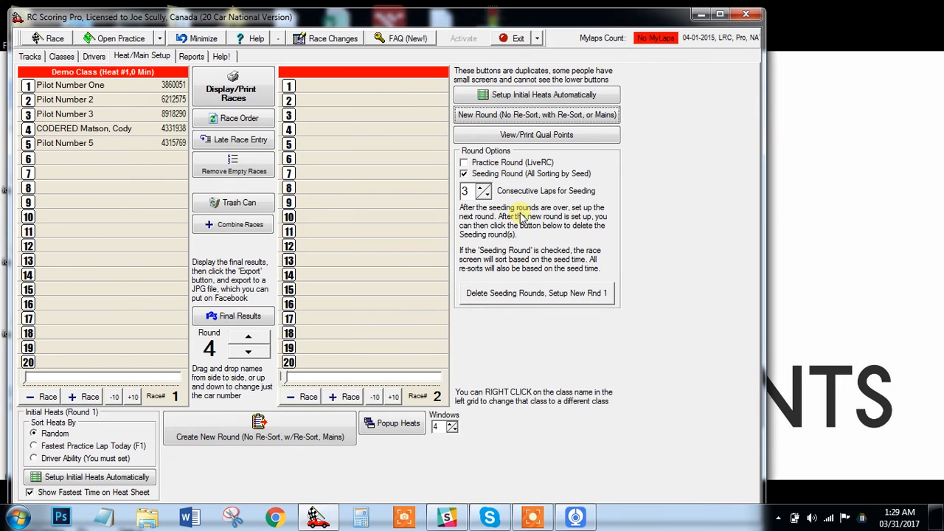
Delete round 3 together with its results.
{"action": "left_click", "coordinate": [491, 118]}
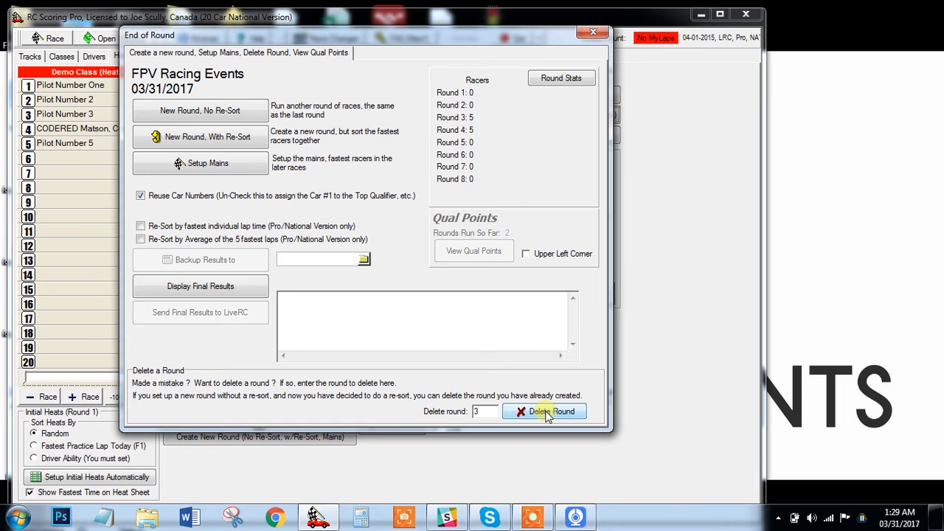
{"action": "left_click", "coordinate": [548, 414]}
{"action": "left_click", "coordinate": [320, 233]}
{"action": "left_click", "coordinate": [378, 299]}
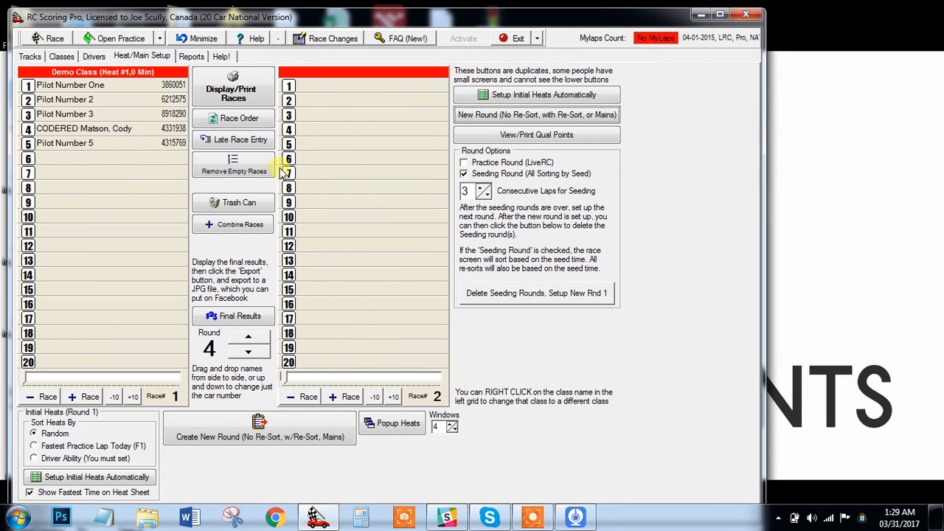
Open the race screen for round 4 in Seed Time mode.
{"action": "left_click", "coordinate": [253, 352]}
{"action": "left_click", "coordinate": [241, 340]}
{"action": "left_click", "coordinate": [51, 38]}
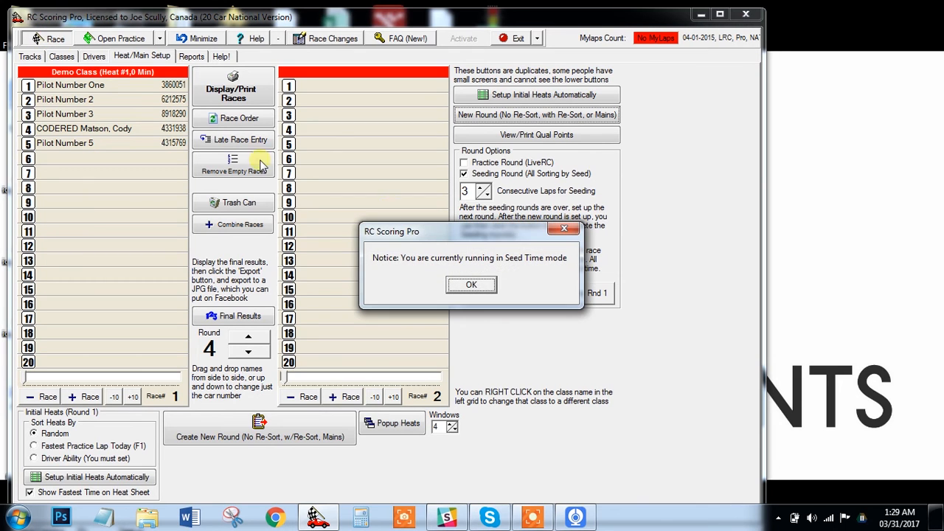
{"action": "left_click", "coordinate": [477, 285]}
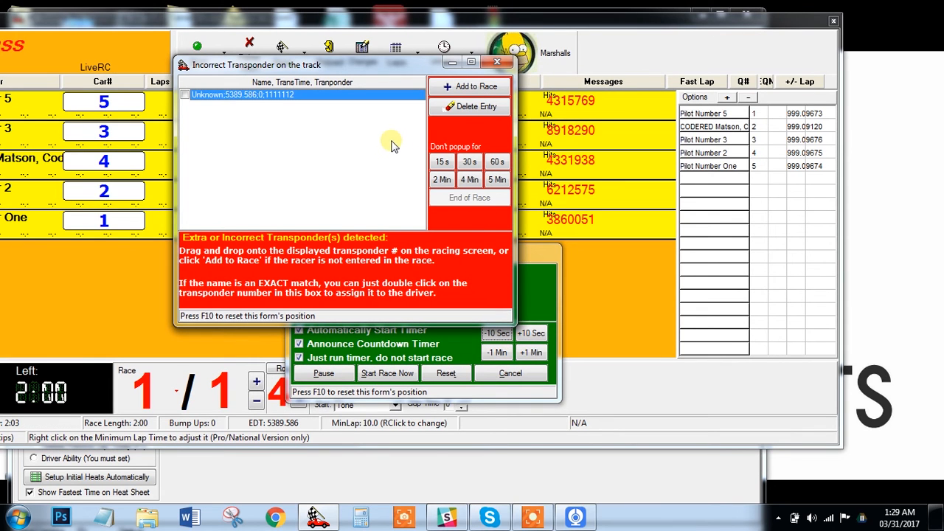
Start race 1 of round 4, suppressing the incorrect-transponder alerts until the end of the race.
{"action": "left_click", "coordinate": [442, 162]}
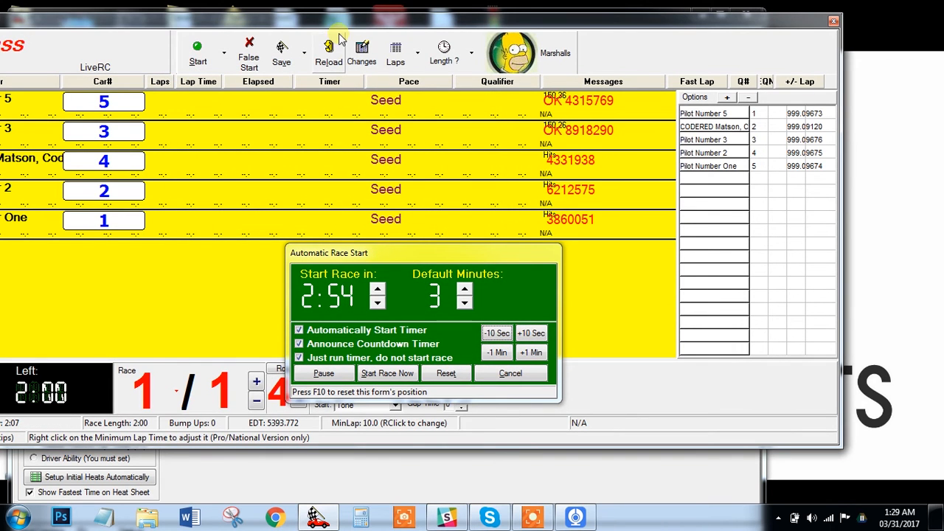
{"action": "left_click_drag", "start_coordinate": [409, 21], "coordinate": [521, 8]}
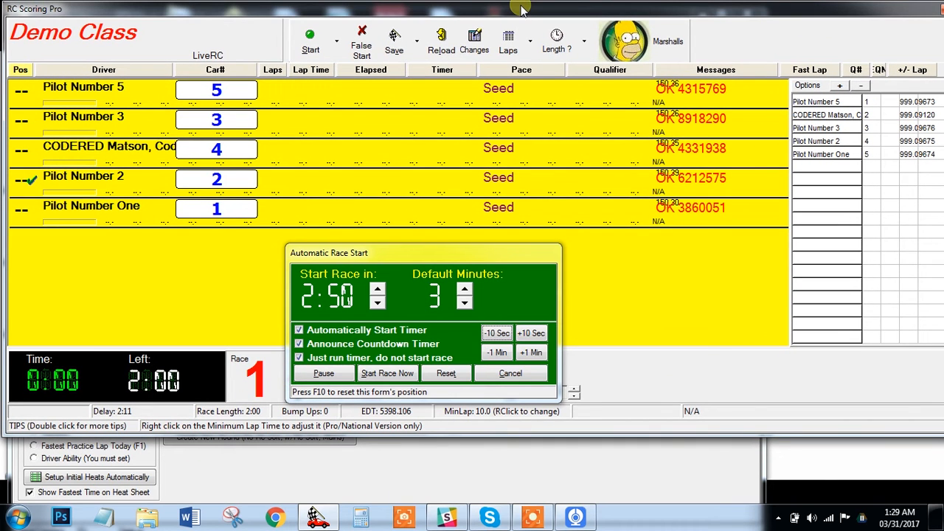
{"action": "left_click", "coordinate": [313, 38]}
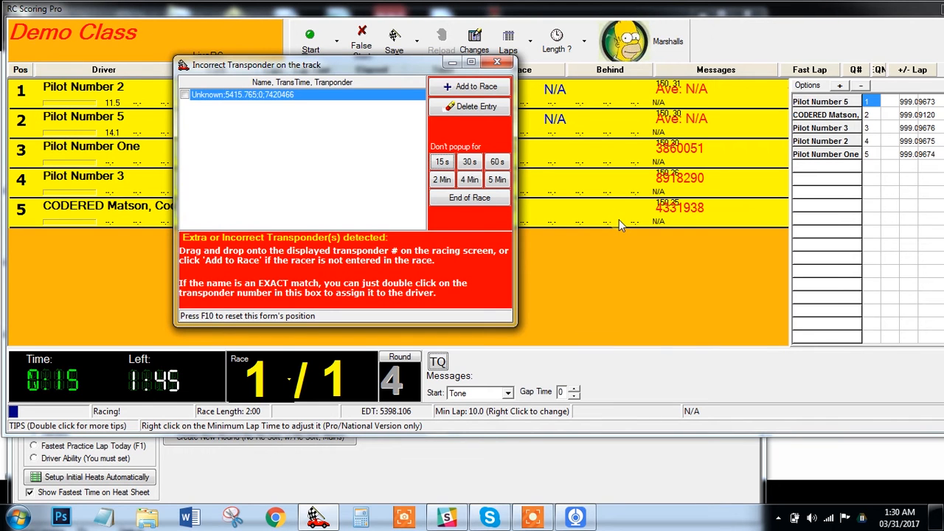
{"action": "left_click", "coordinate": [486, 199]}
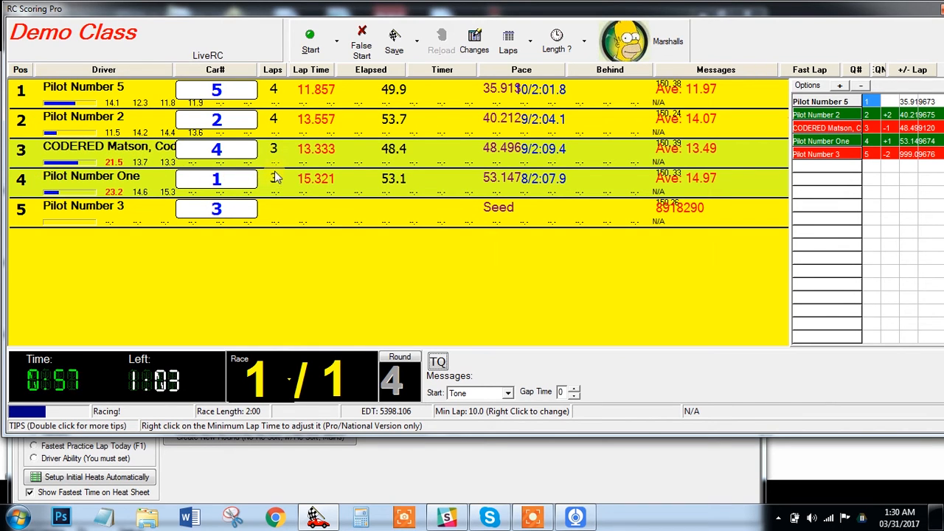
{"action": "right_click", "coordinate": [123, 97]}
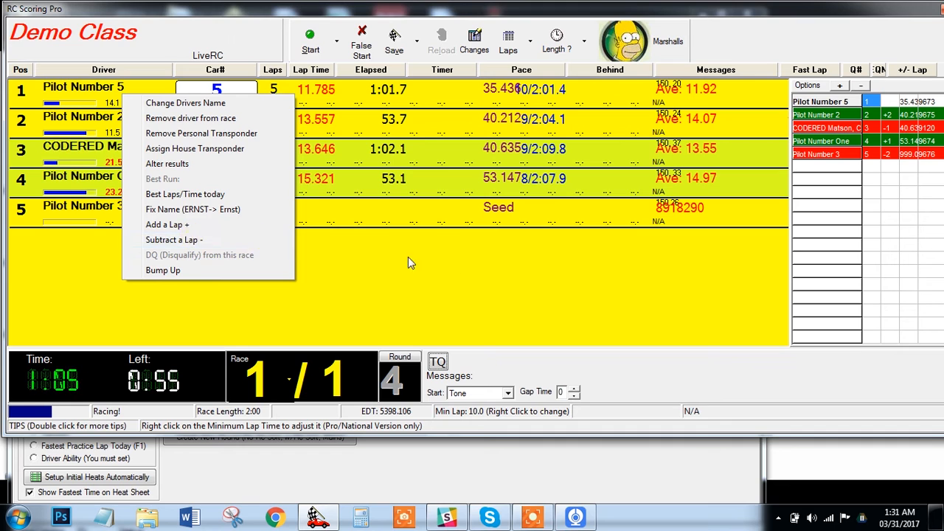
{"action": "left_click", "coordinate": [452, 287]}
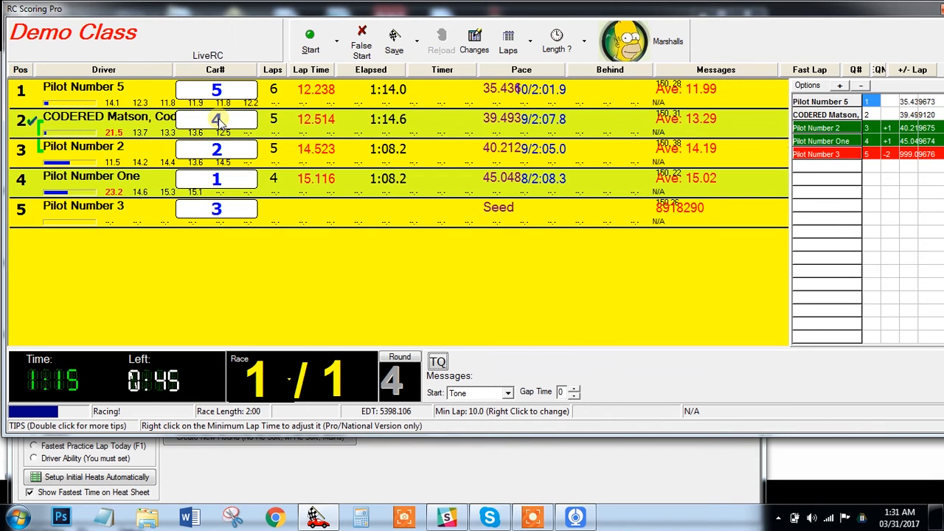
{"action": "left_click", "coordinate": [247, 159]}
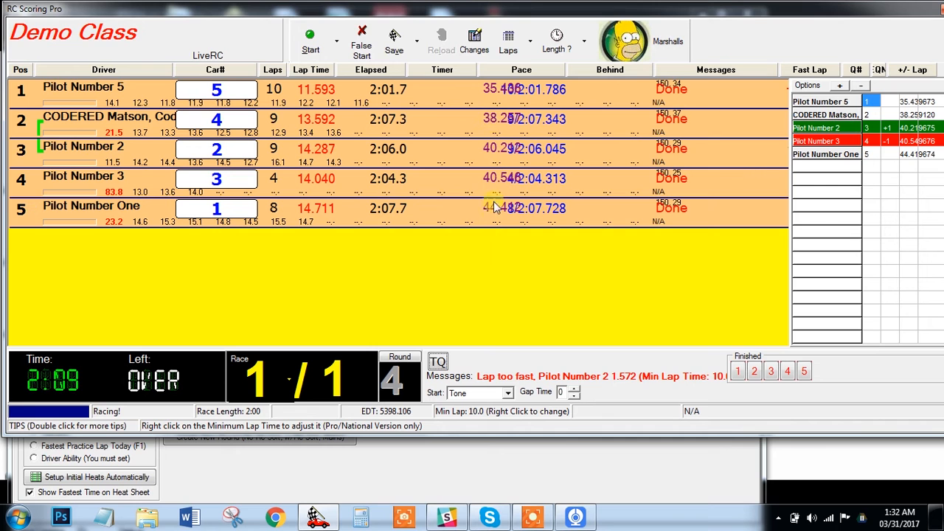
Save the results of race 1 in round 4 and create the next round without re-sorting.
{"action": "left_click", "coordinate": [395, 43]}
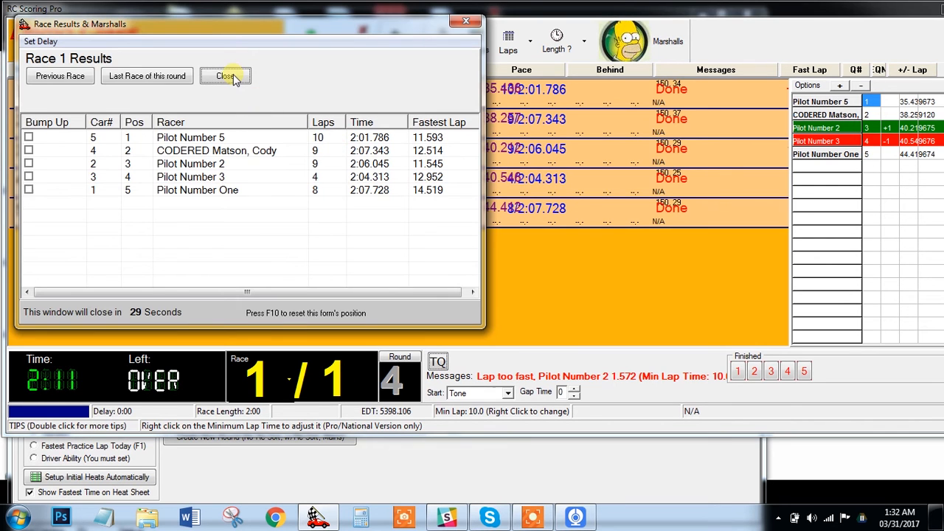
{"action": "left_click", "coordinate": [227, 77]}
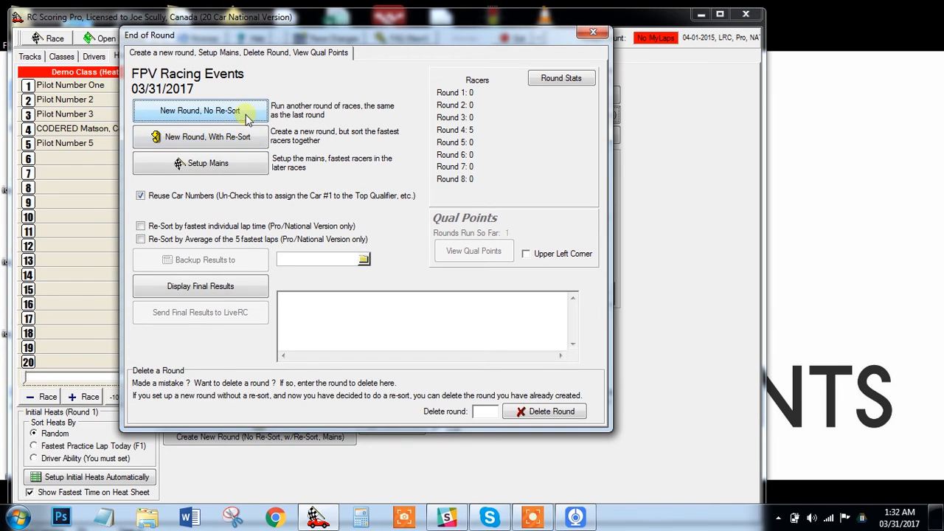
{"action": "left_click", "coordinate": [242, 112]}
{"action": "left_click", "coordinate": [300, 219]}
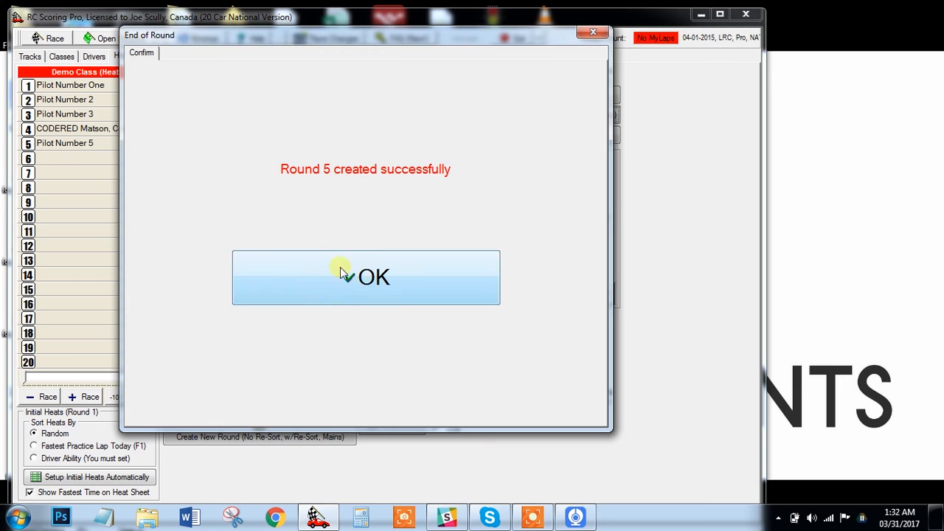
{"action": "left_click", "coordinate": [347, 284]}
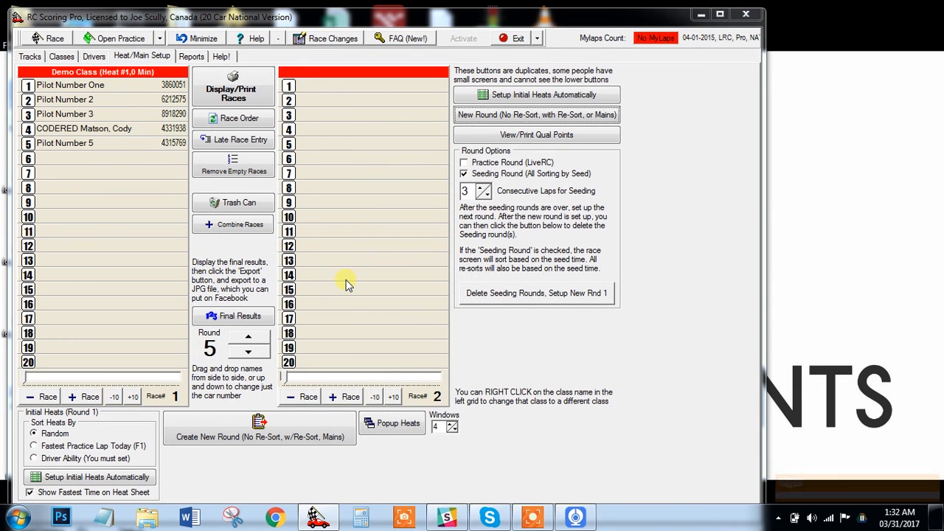
Open the race screen for round 5 in Seed Time mode and suppress the incorrect-transponder alerts for 5 minutes.
{"action": "left_click", "coordinate": [62, 40]}
{"action": "left_click", "coordinate": [476, 285]}
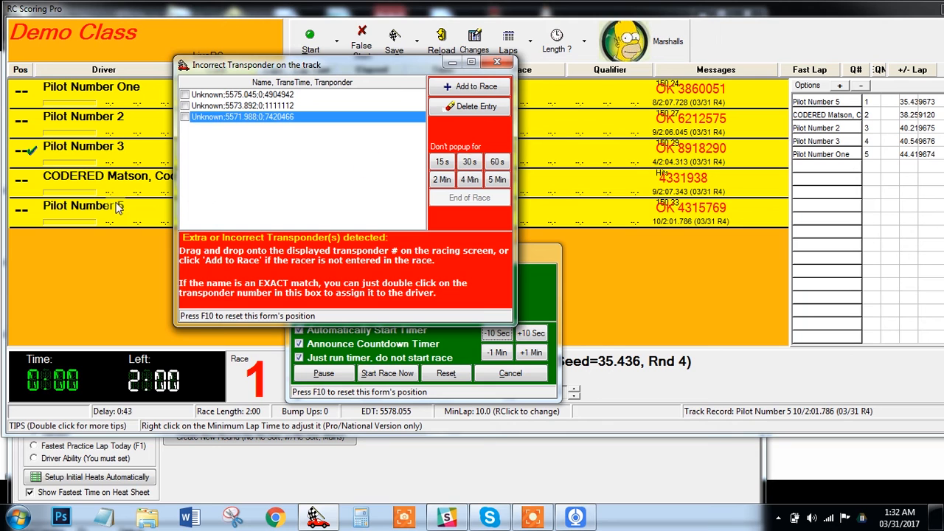
{"action": "left_click", "coordinate": [497, 179]}
Remove the car 4 driver from round 5's race 1 and from today's race program in the heat setup.
{"action": "left_click_drag", "start_coordinate": [597, 15], "coordinate": [801, 70]}
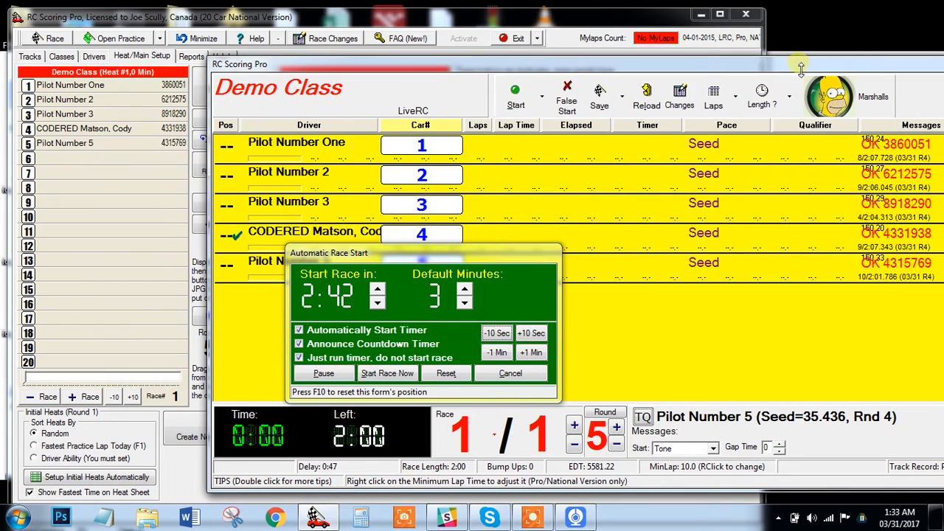
{"action": "left_click", "coordinate": [293, 19]}
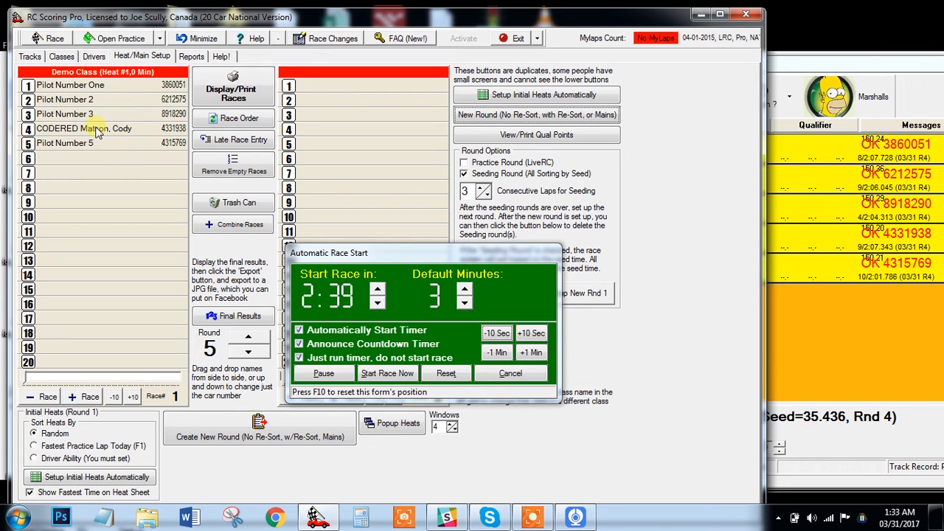
{"action": "left_click_drag", "start_coordinate": [100, 135], "coordinate": [226, 203]}
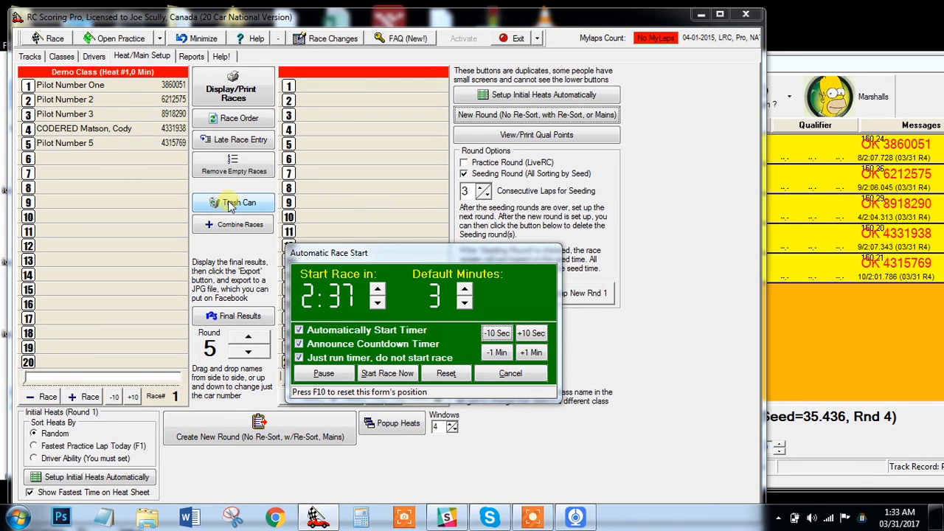
{"action": "left_click", "coordinate": [497, 300]}
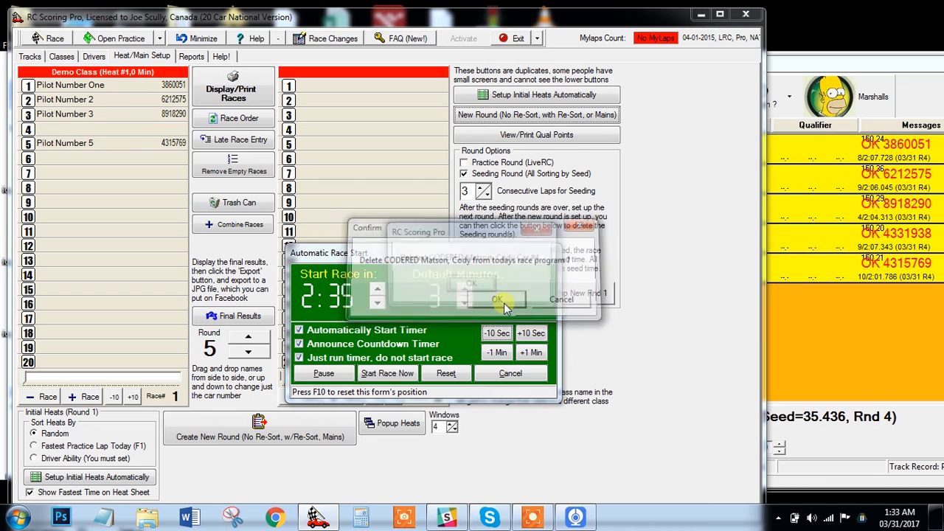
{"action": "left_click", "coordinate": [469, 286]}
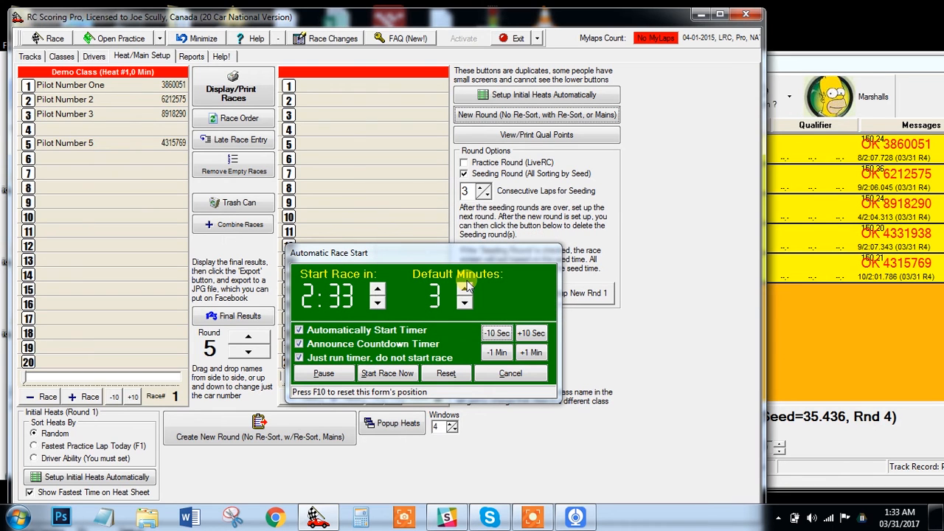
Reload race 1 of round 5 on the race screen and sort its drivers by car number.
{"action": "left_click", "coordinate": [826, 107]}
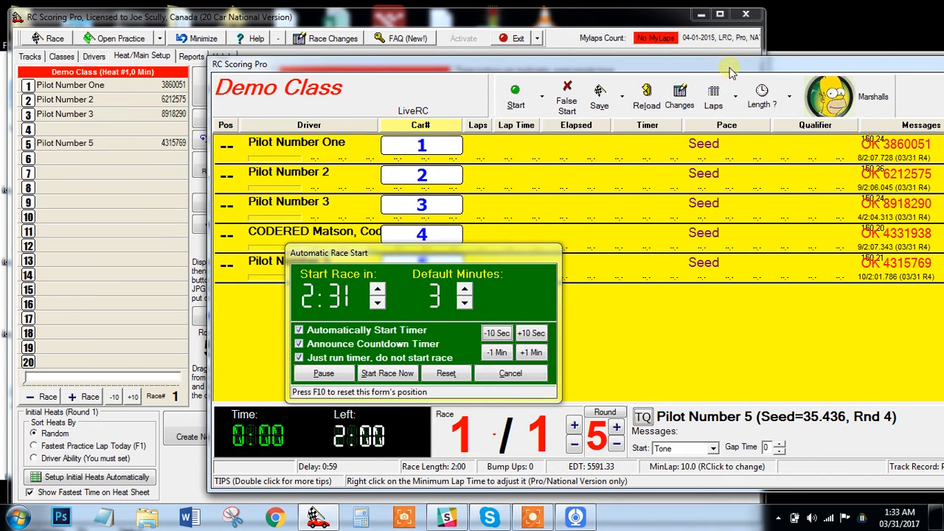
{"action": "left_click_drag", "start_coordinate": [730, 71], "coordinate": [565, 16]}
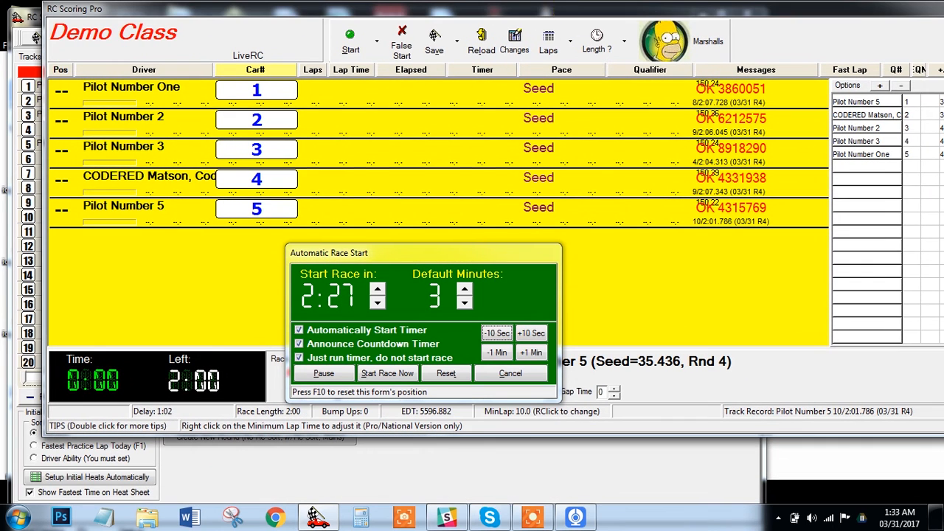
{"action": "left_click", "coordinate": [480, 42]}
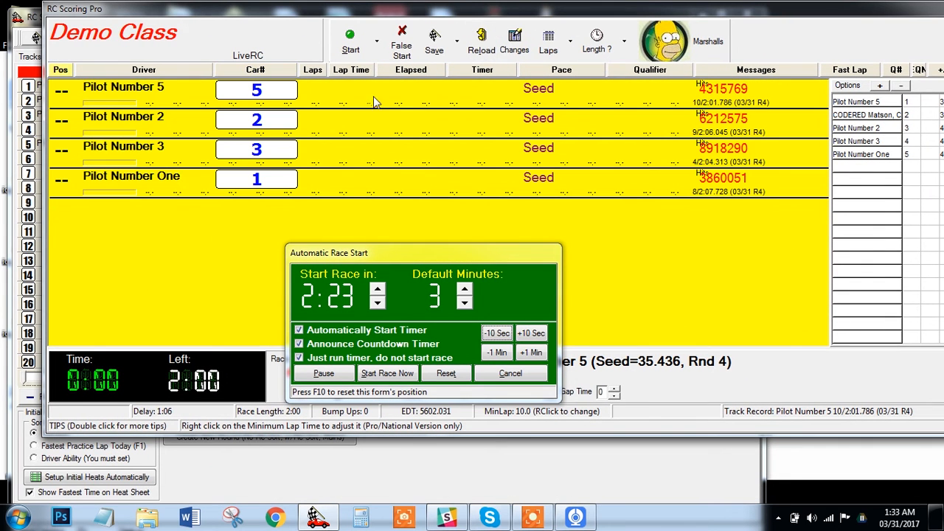
{"action": "left_click", "coordinate": [259, 70]}
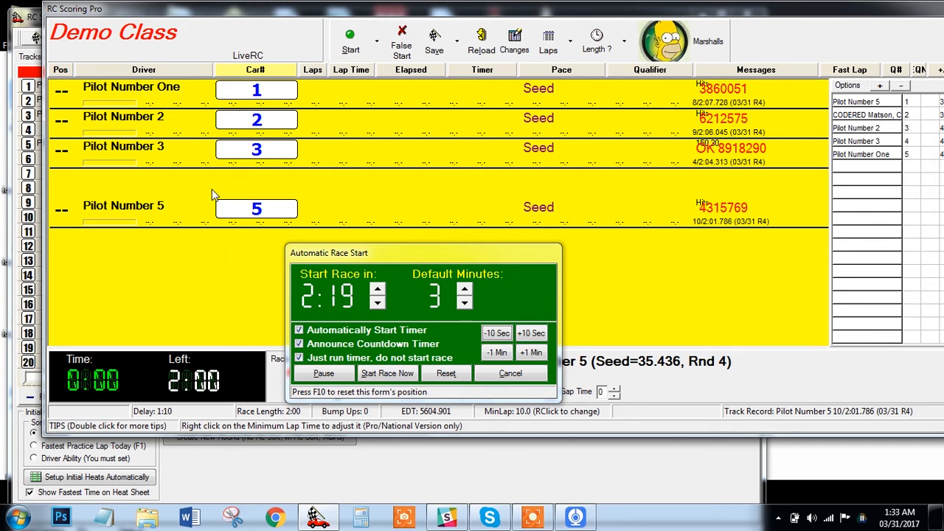
Run race 1 of round 5 and save its results, closing the end-of-round options without creating another round.
{"action": "left_click", "coordinate": [351, 45]}
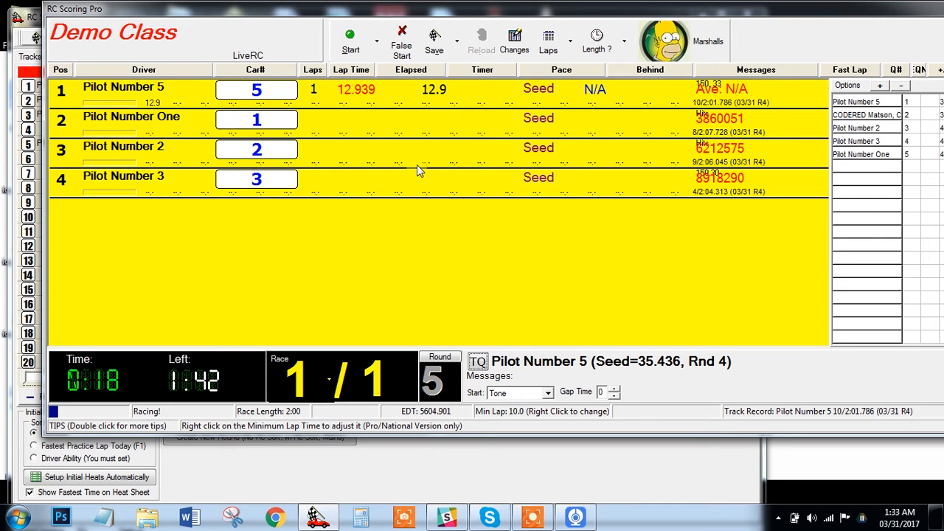
{"action": "left_click_drag", "start_coordinate": [573, 11], "coordinate": [542, 16]}
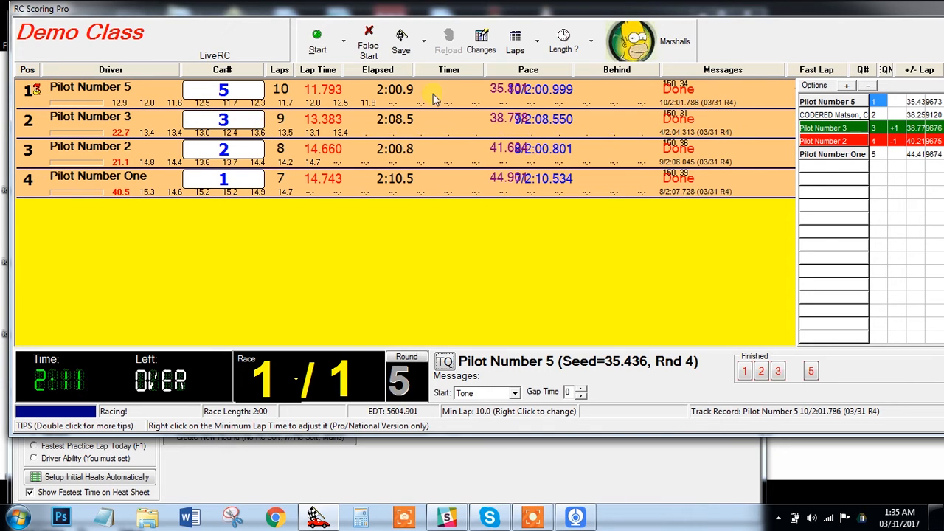
{"action": "left_click", "coordinate": [402, 35]}
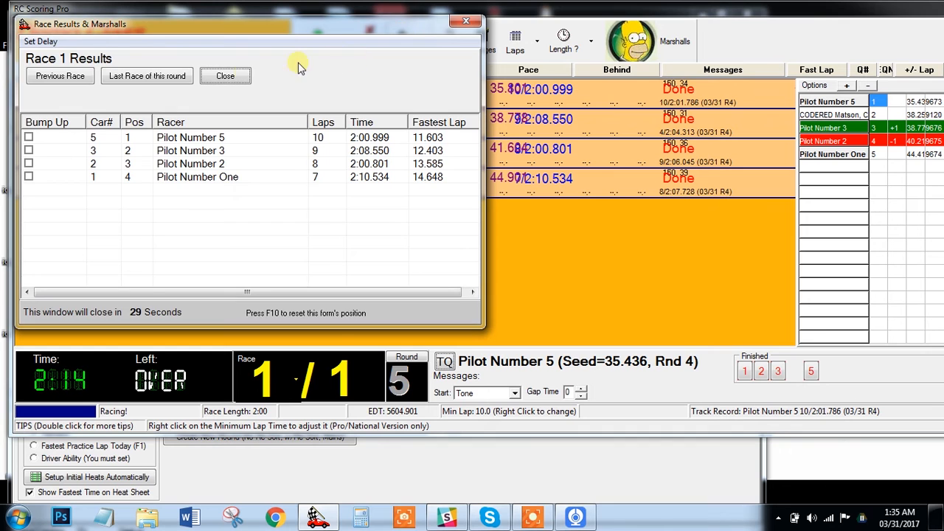
{"action": "left_click", "coordinate": [232, 78]}
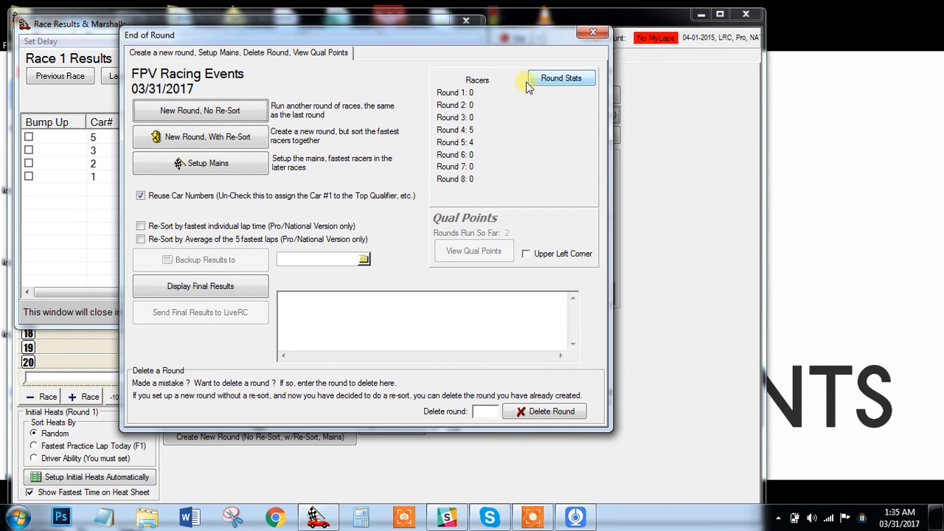
{"action": "left_click", "coordinate": [596, 35]}
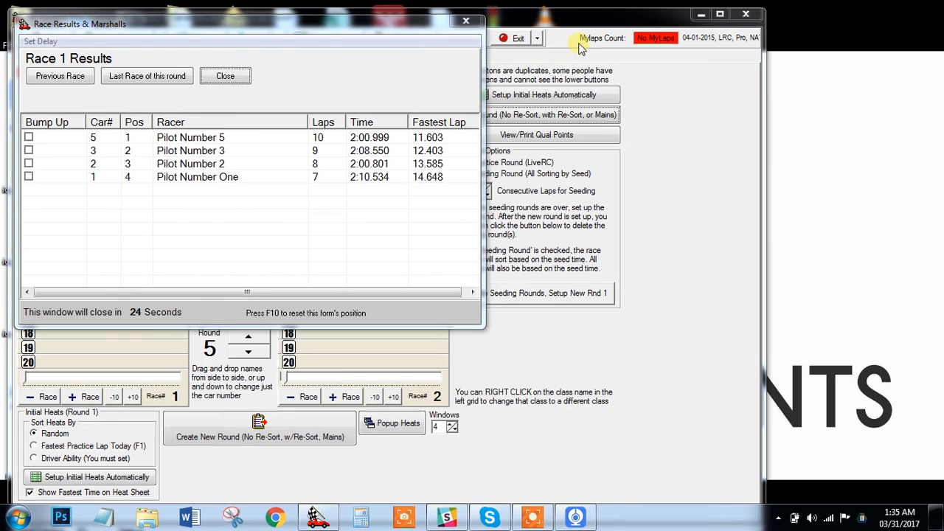
{"action": "left_click", "coordinate": [236, 76]}
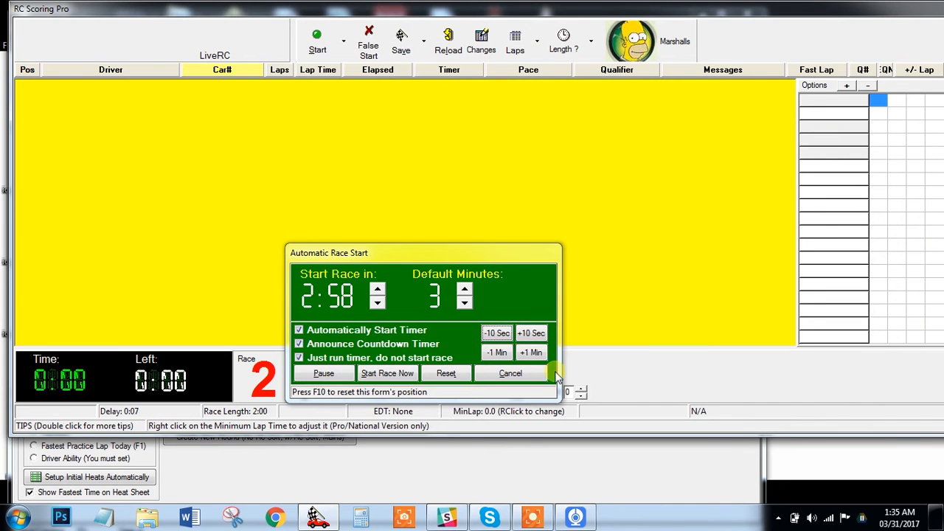
Cancel the automatic race start countdown and close the race screen to return to the heat setup.
{"action": "left_click", "coordinate": [531, 374]}
{"action": "left_click_drag", "start_coordinate": [832, 13], "coordinate": [581, 16]}
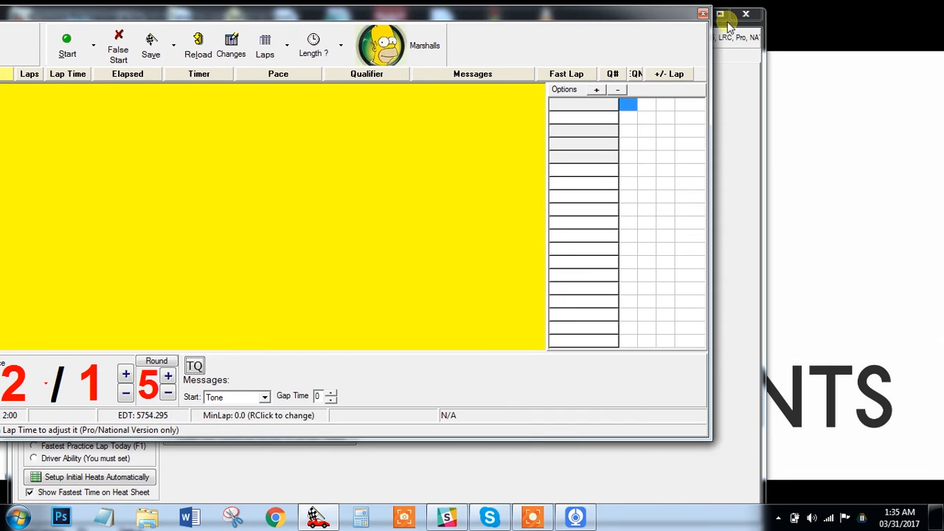
{"action": "left_click", "coordinate": [706, 12]}
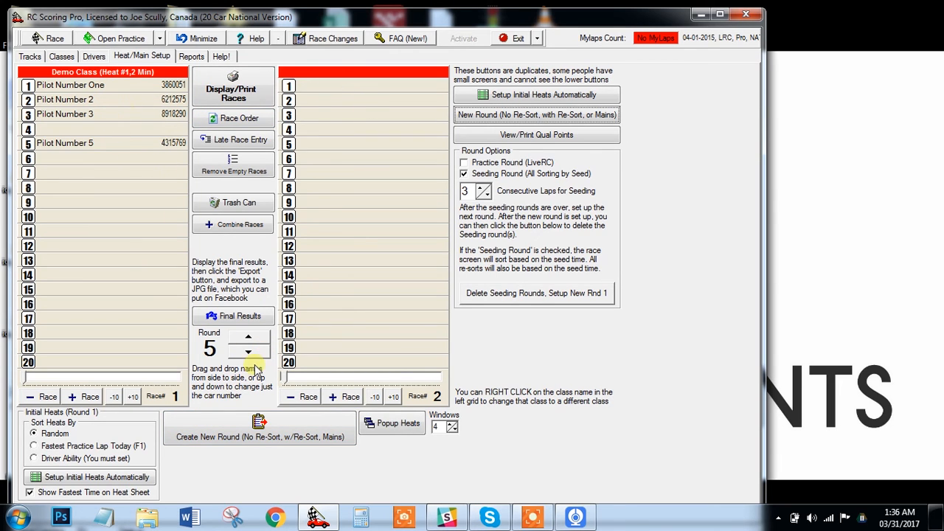
Move Pilot Number One and Pilot Number 5 from race 1 to race 2 of round 5, keeping their car numbers.
{"action": "left_click", "coordinate": [350, 397]}
{"action": "left_click", "coordinate": [350, 398]}
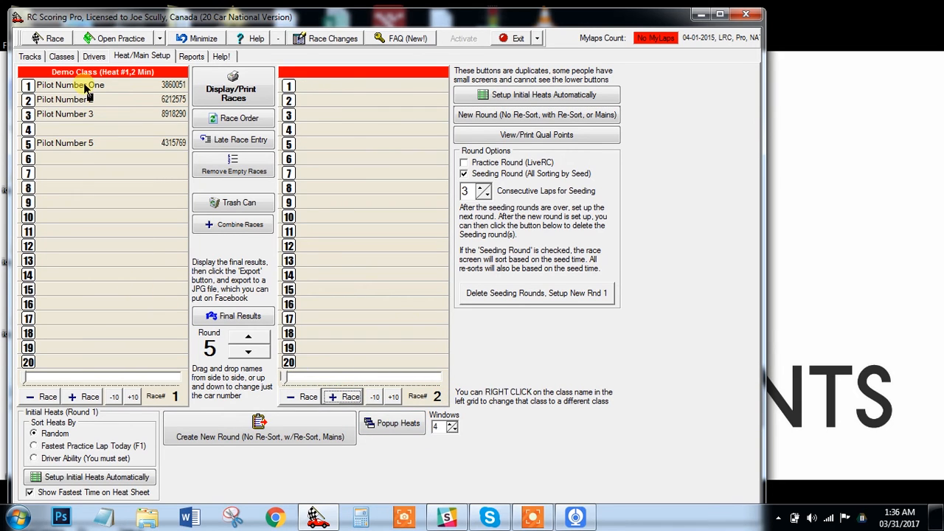
{"action": "left_click_drag", "start_coordinate": [85, 87], "coordinate": [318, 86]}
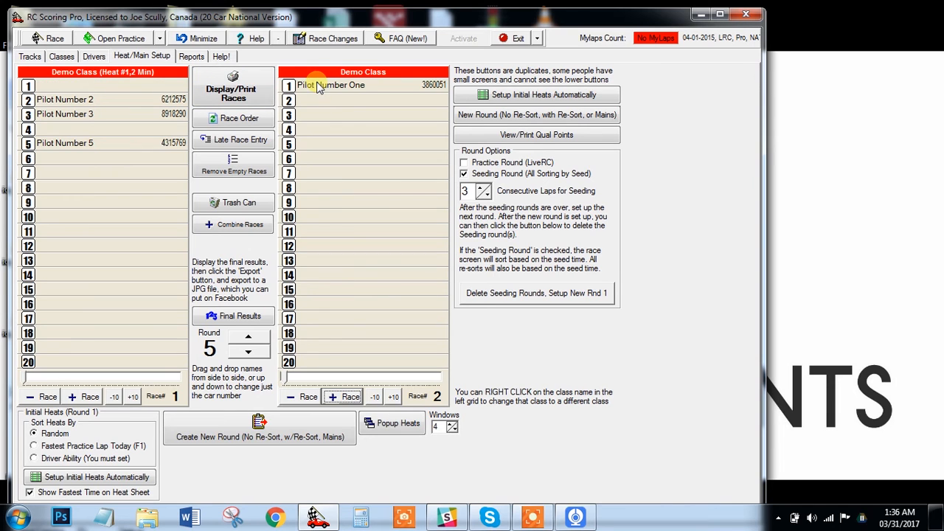
{"action": "left_click_drag", "start_coordinate": [83, 146], "coordinate": [315, 146]}
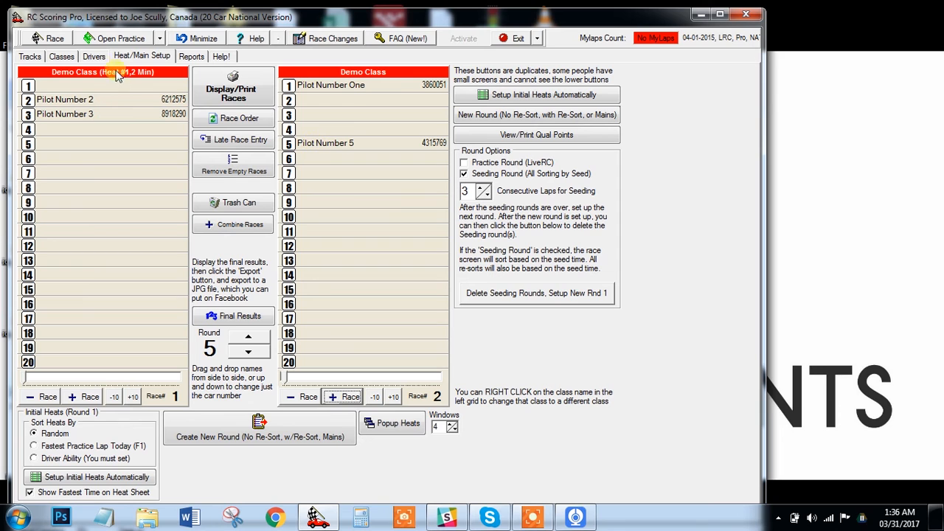
Open the race screen for race 2 of round 5 in Seed Time mode.
{"action": "left_click", "coordinate": [53, 38]}
{"action": "left_click", "coordinate": [475, 288]}
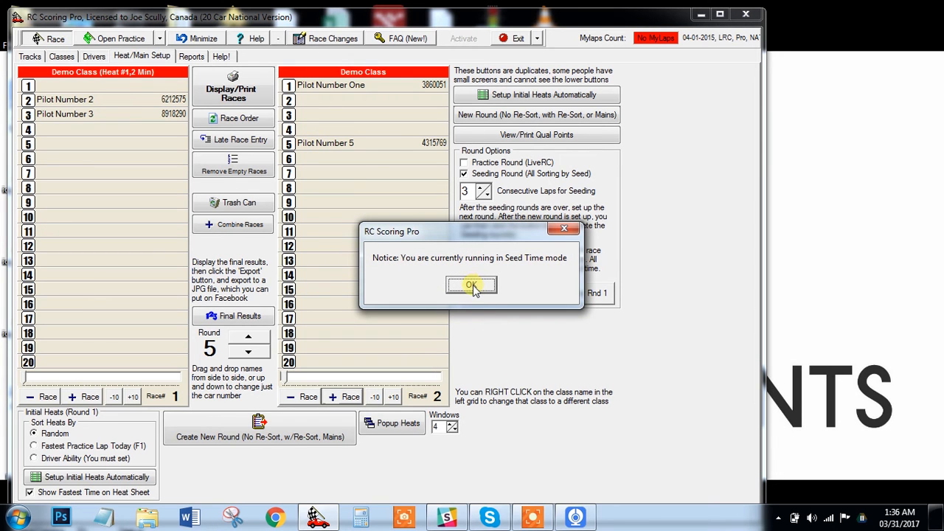
{"action": "left_click", "coordinate": [474, 289]}
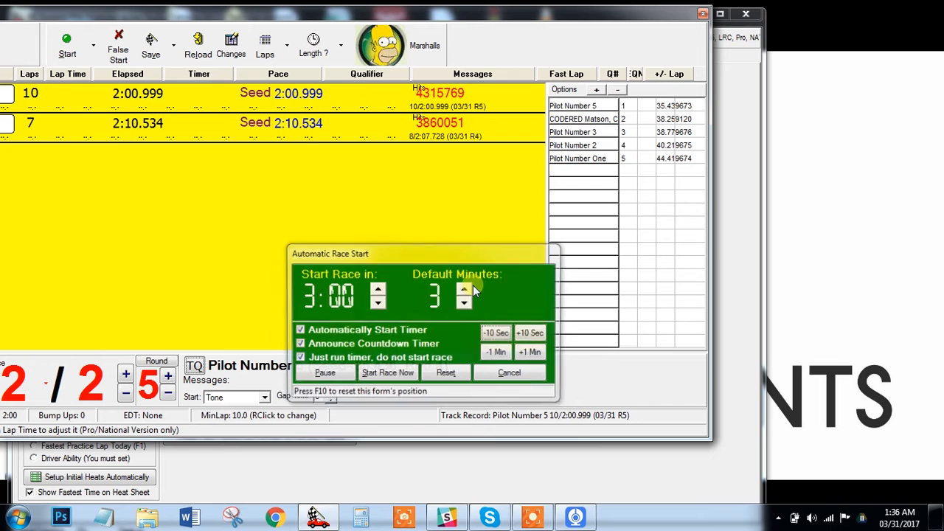
Start race 2 of round 5 as a rerun, with the race screen and countdown window moved clear of the race list.
{"action": "left_click_drag", "start_coordinate": [129, 14], "coordinate": [376, 9]}
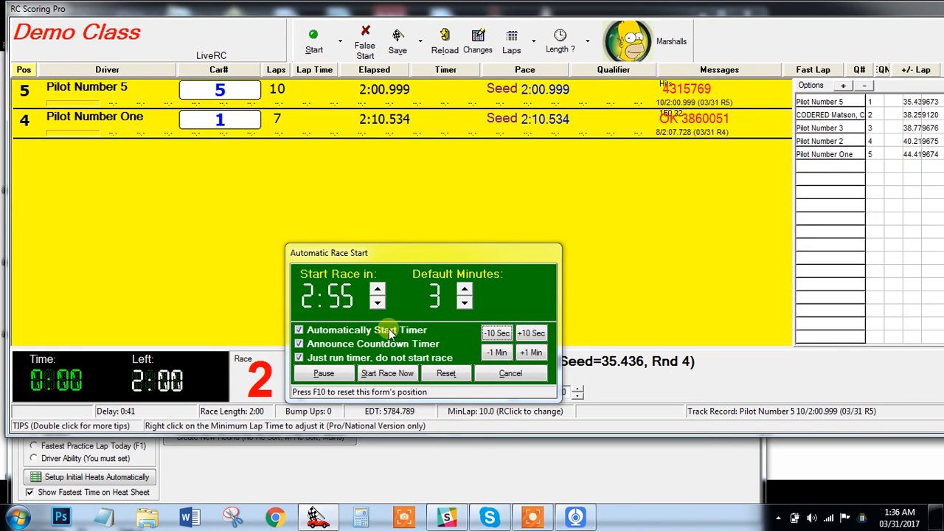
{"action": "left_click_drag", "start_coordinate": [378, 255], "coordinate": [557, 174]}
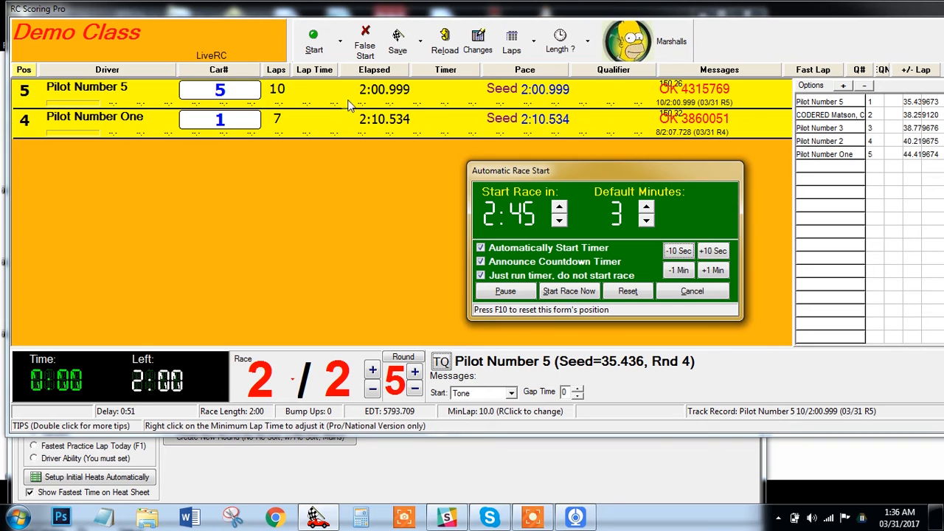
{"action": "left_click", "coordinate": [315, 44]}
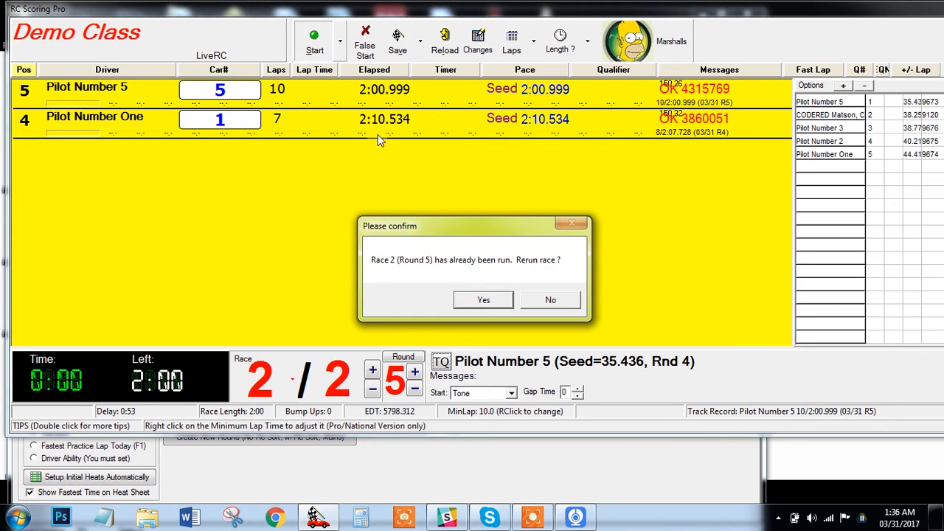
{"action": "left_click", "coordinate": [494, 300]}
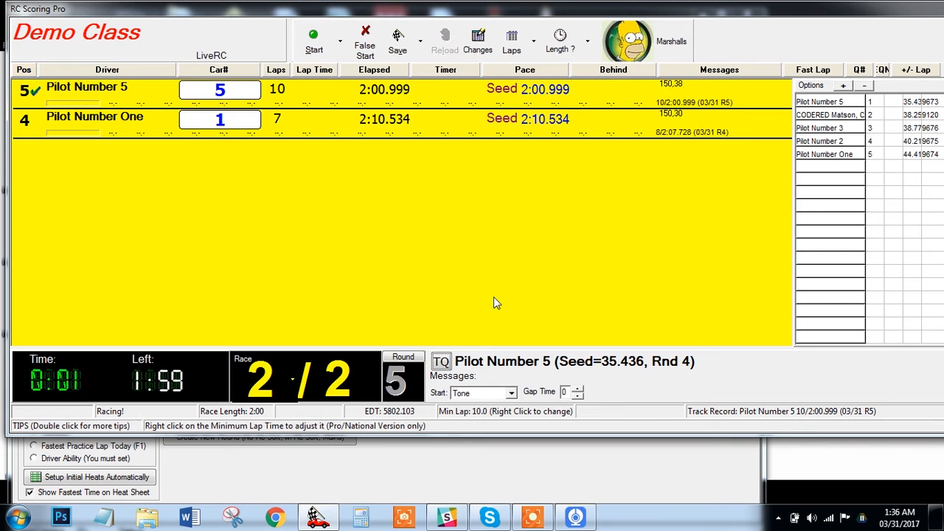
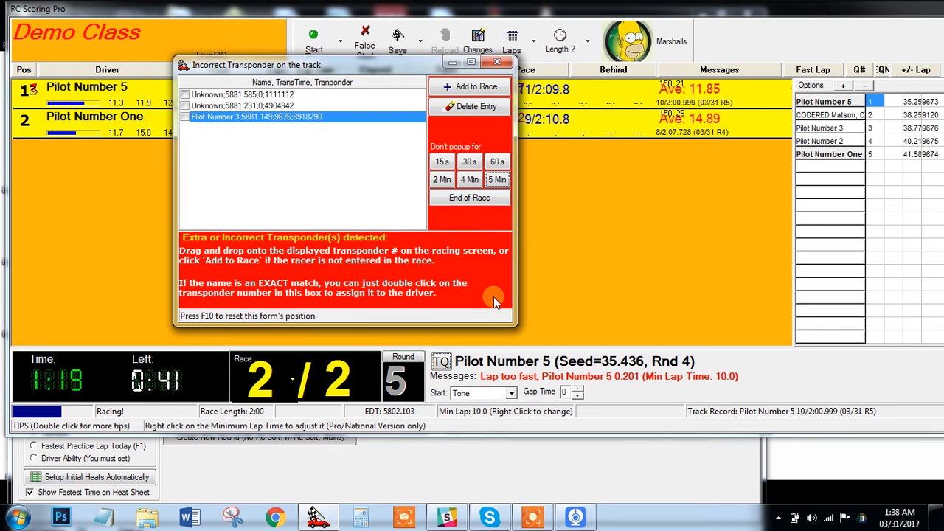
Mute the incorrect-transponder popups until the end of the race, and save race 2 of round 5, closing the result windows.
{"action": "left_click", "coordinate": [469, 198]}
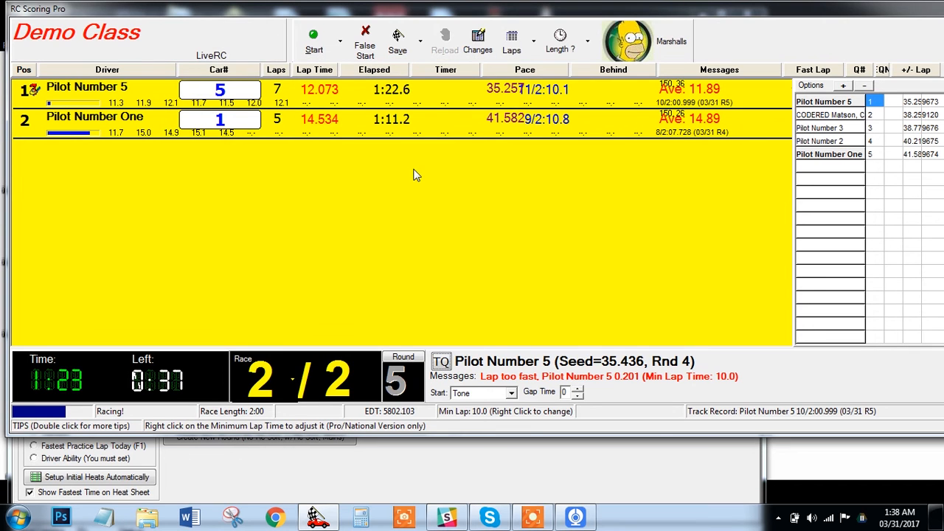
{"action": "left_click", "coordinate": [210, 127]}
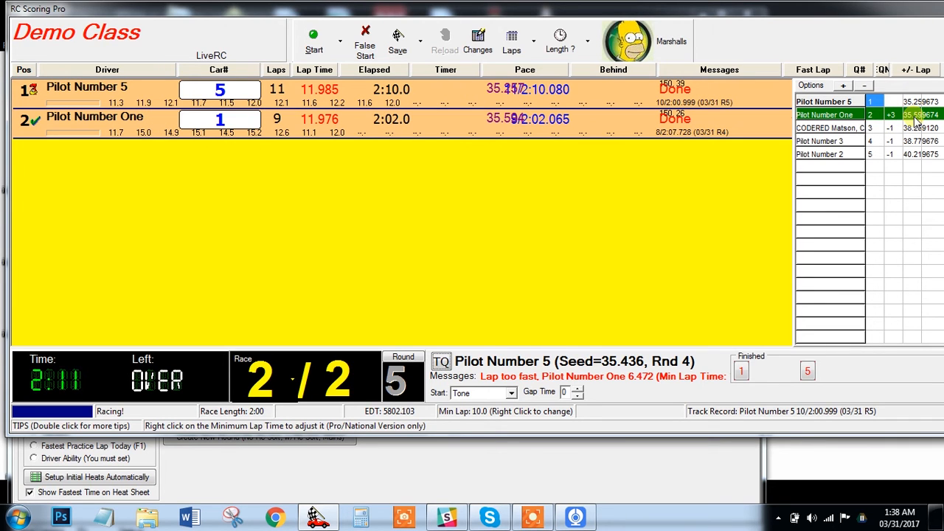
{"action": "left_click", "coordinate": [397, 43]}
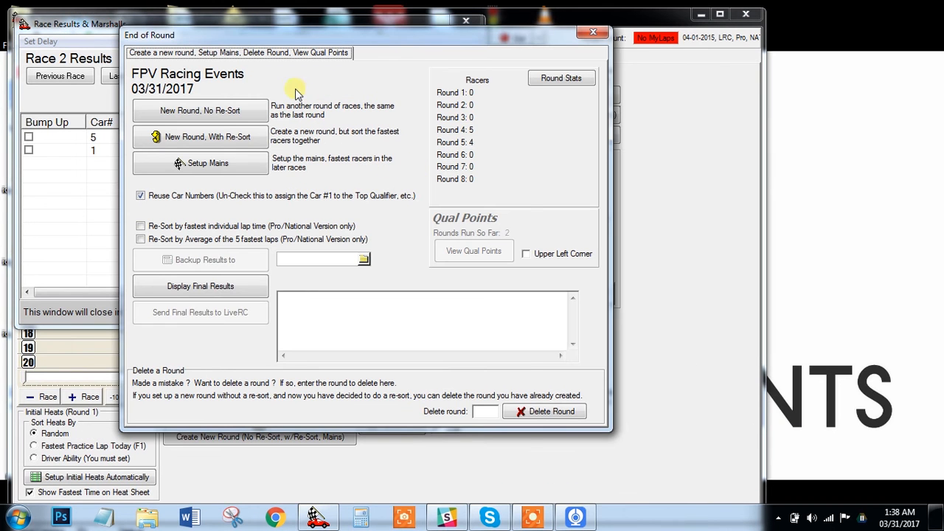
{"action": "left_click", "coordinate": [593, 32]}
{"action": "left_click", "coordinate": [466, 20]}
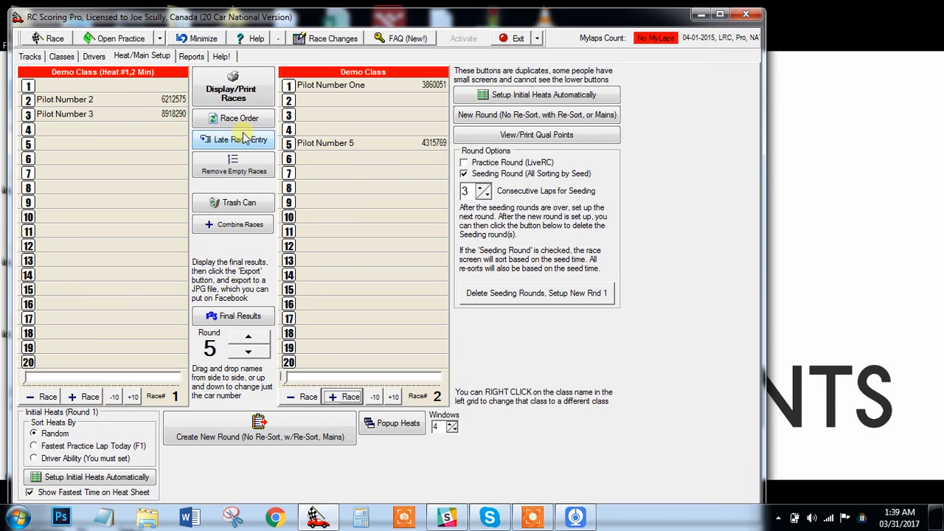
Create round 6 as a new round with re-sort, reusing the car numbers.
{"action": "left_click", "coordinate": [463, 119]}
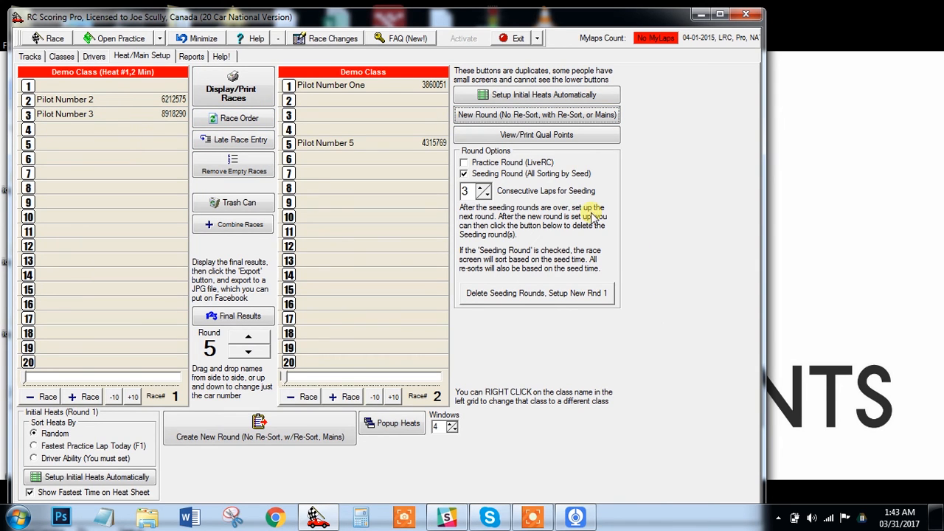
{"action": "left_click", "coordinate": [506, 118]}
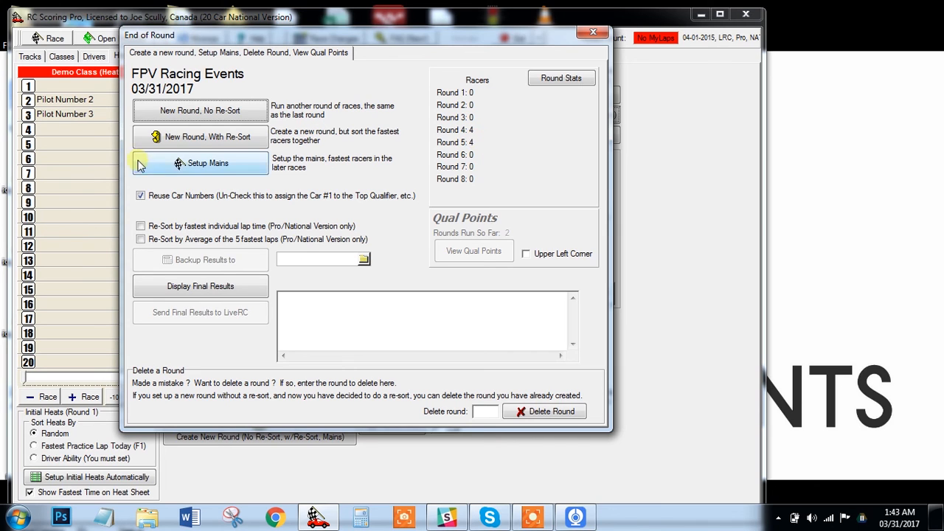
{"action": "left_click", "coordinate": [216, 142]}
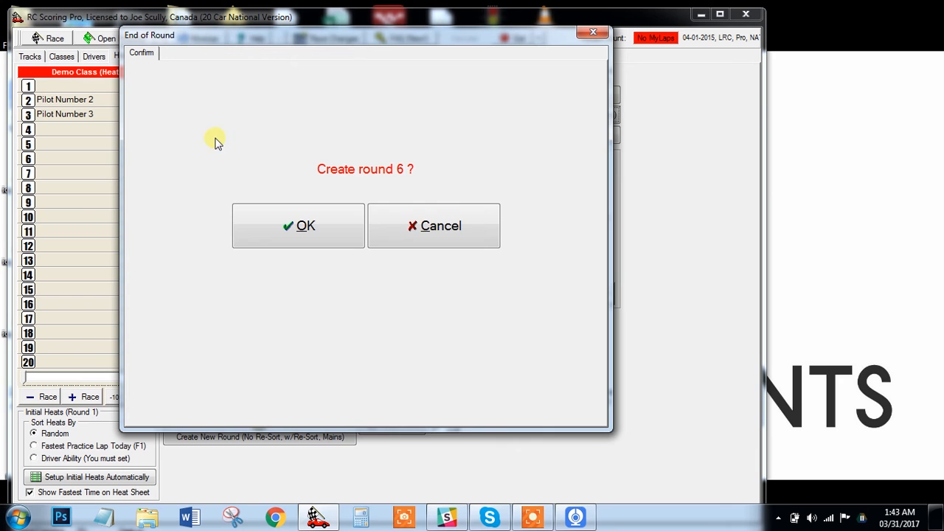
{"action": "left_click", "coordinate": [284, 229]}
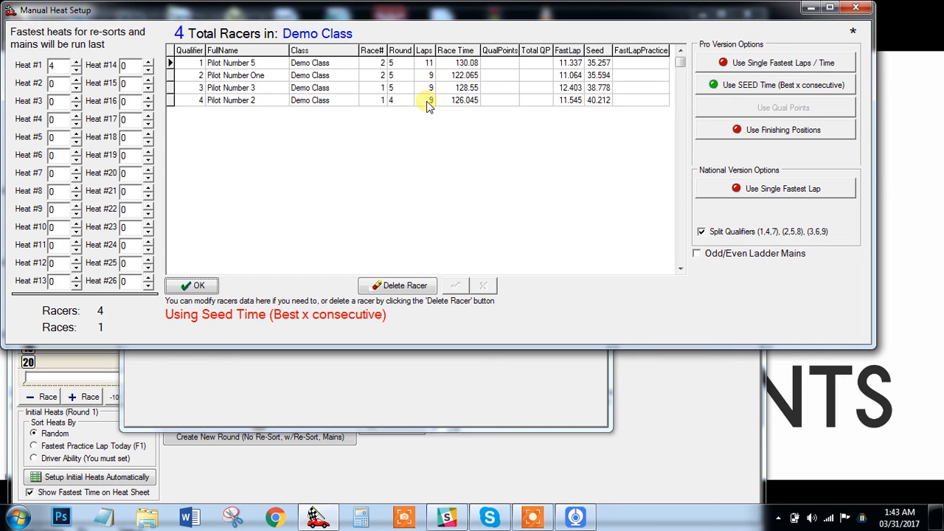
Compare the Demo Class ranking by single fastest laps/time with the ranking by seed time, ending on seed time.
{"action": "left_click", "coordinate": [791, 66]}
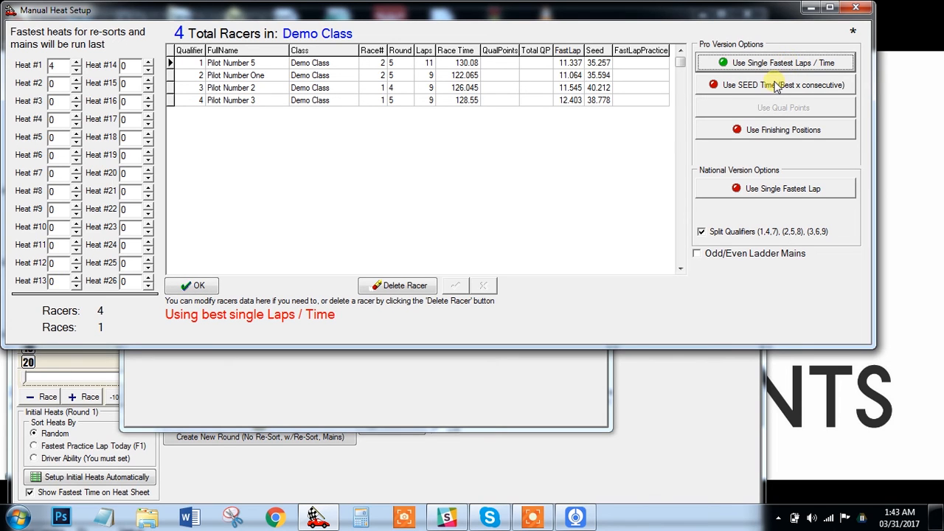
{"action": "left_click", "coordinate": [770, 85]}
{"action": "left_click", "coordinate": [768, 64]}
{"action": "left_click", "coordinate": [771, 85]}
{"action": "left_click", "coordinate": [761, 65]}
{"action": "left_click", "coordinate": [746, 87]}
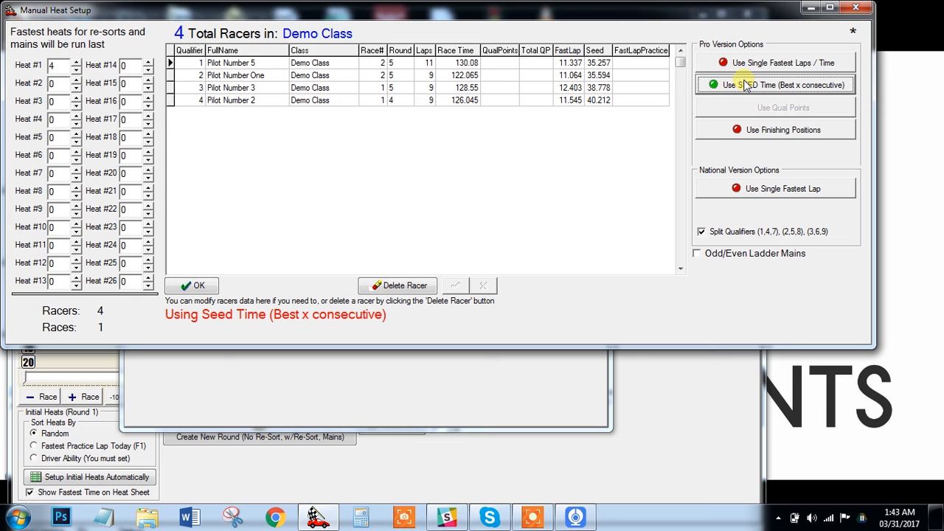
Turn off Split Qualifiers, accept the heat setup for round 6 and close the heat sheet preview.
{"action": "left_click", "coordinate": [717, 230]}
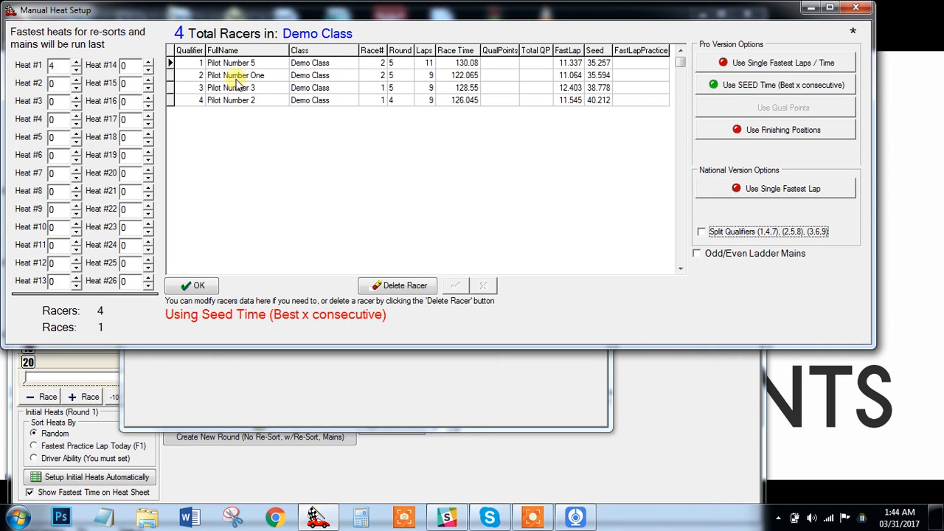
{"action": "left_click", "coordinate": [193, 286]}
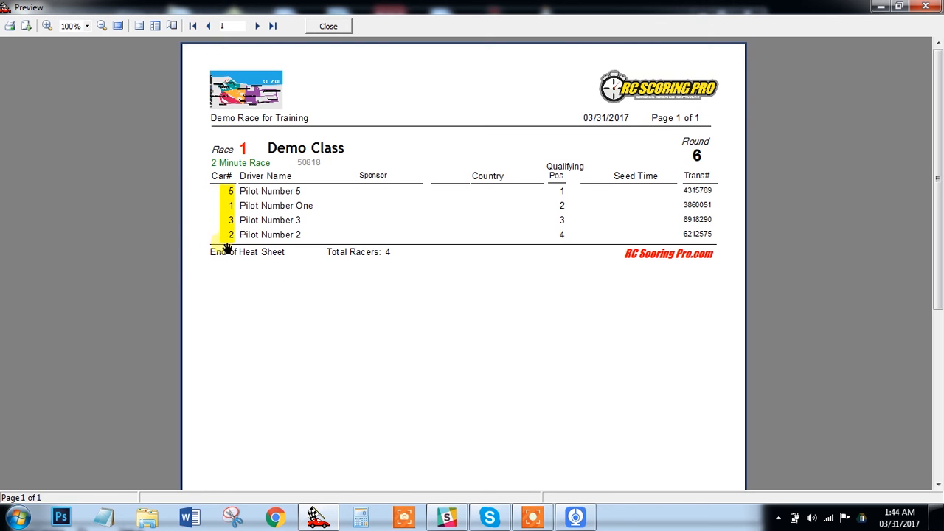
{"action": "left_click_drag", "start_coordinate": [227, 191], "coordinate": [226, 191]}
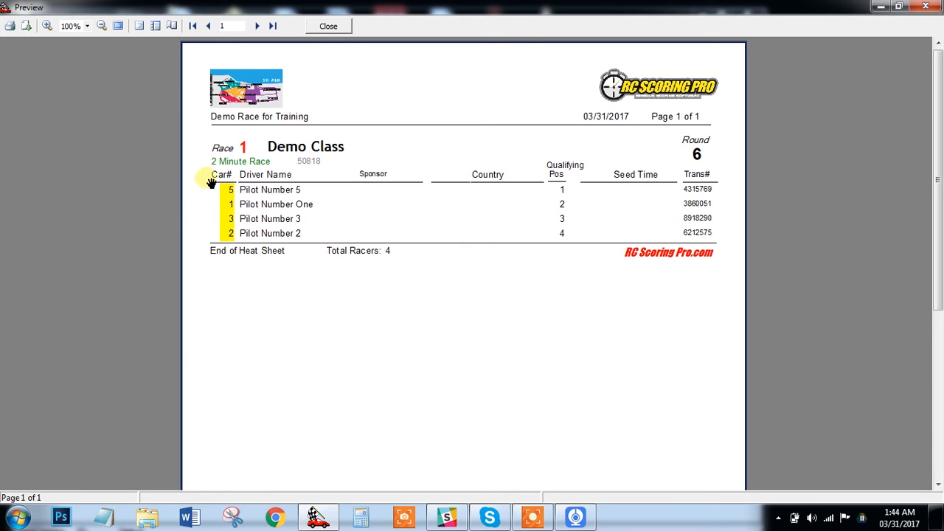
{"action": "left_click", "coordinate": [329, 28]}
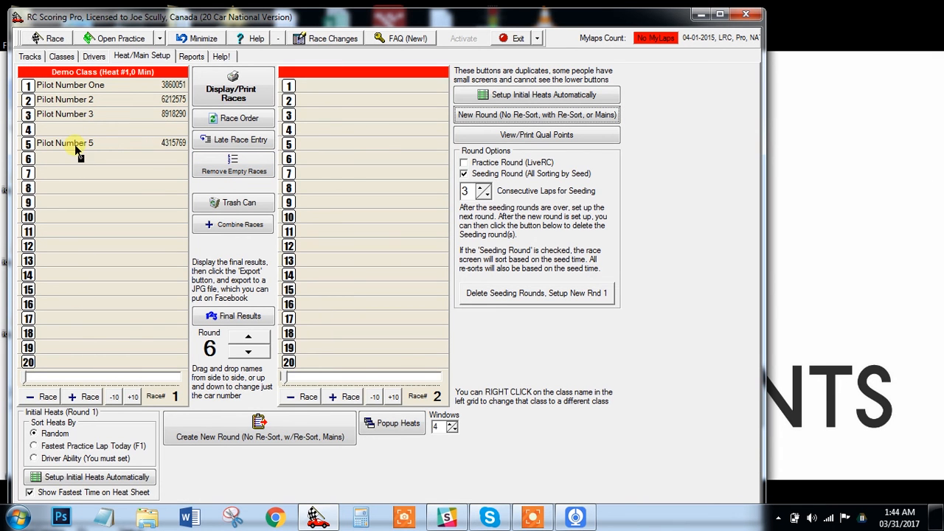
Try car number 4 for Pilot Number 5, check it on the heat sheet, and restore car number 5.
{"action": "left_click_drag", "start_coordinate": [77, 146], "coordinate": [75, 135]}
{"action": "left_click", "coordinate": [250, 93]}
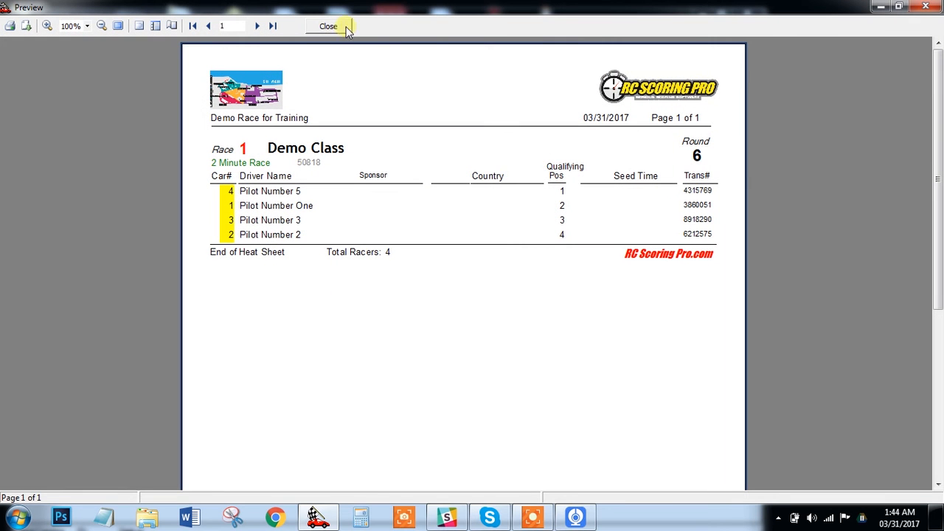
{"action": "left_click", "coordinate": [328, 26]}
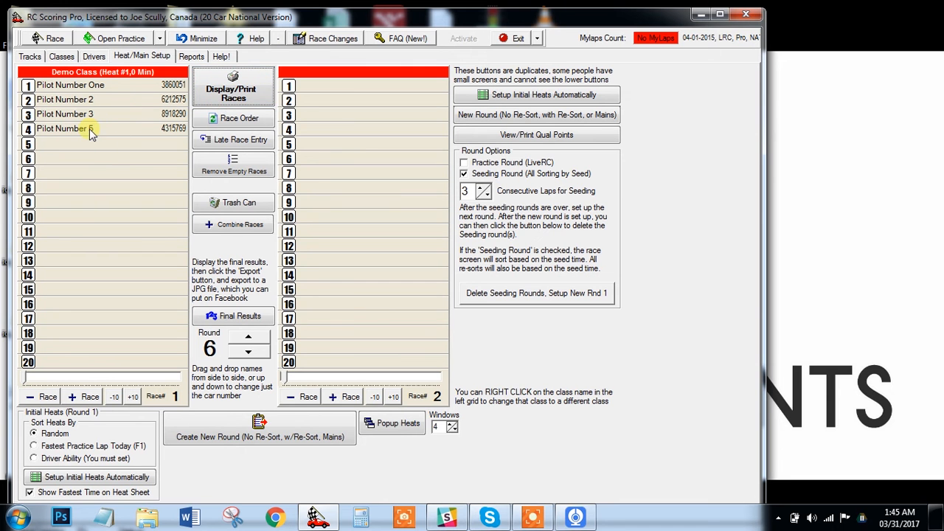
{"action": "left_click_drag", "start_coordinate": [92, 147], "coordinate": [90, 146]}
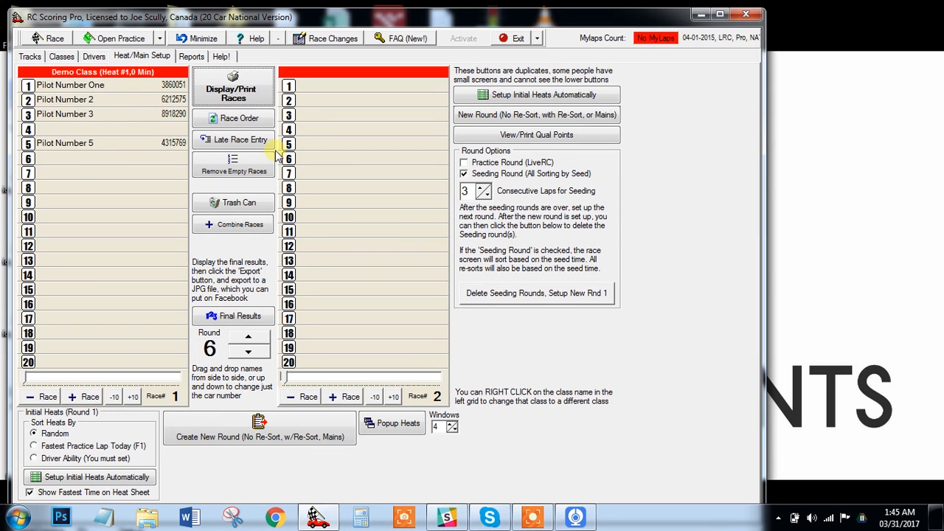
Turn off the Seeding Round option for round 6 and set the Demo Class heat length to 10 laps.
{"action": "left_click", "coordinate": [464, 176]}
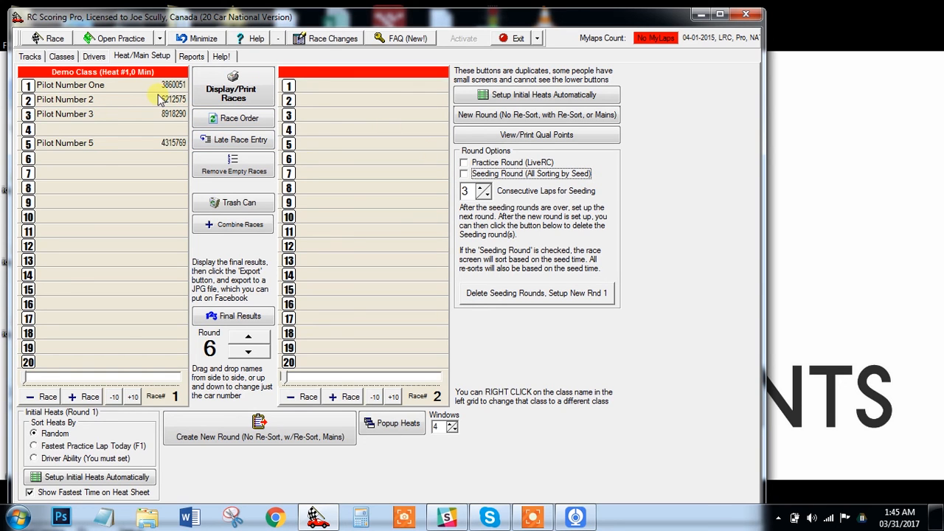
{"action": "left_click", "coordinate": [95, 57]}
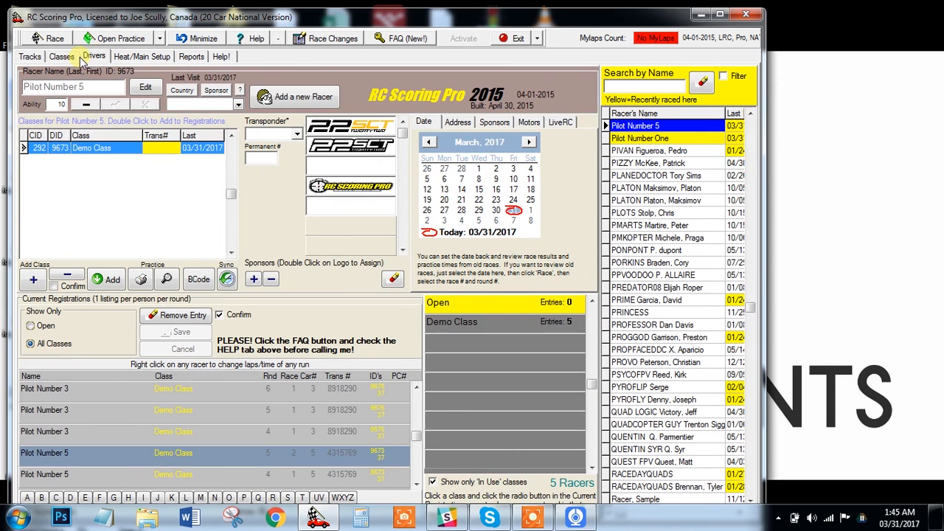
{"action": "left_click", "coordinate": [68, 59]}
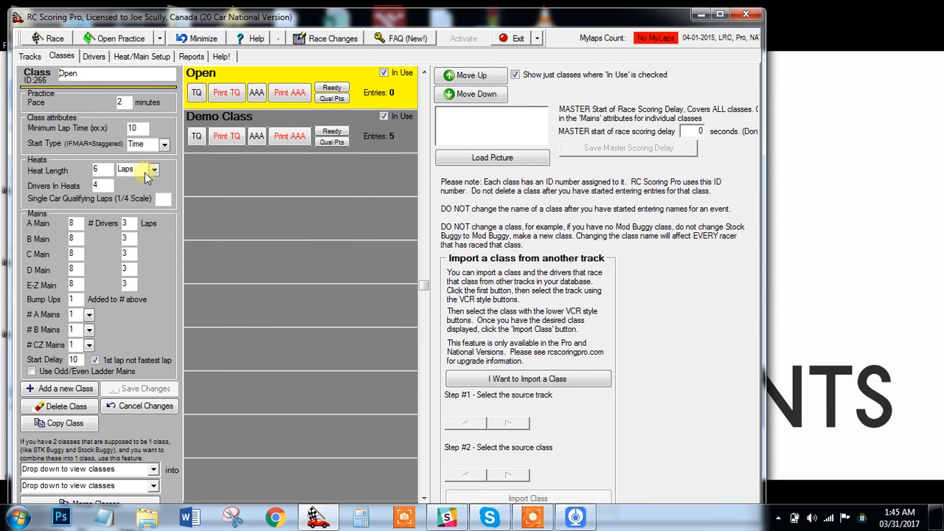
{"action": "left_click", "coordinate": [234, 121]}
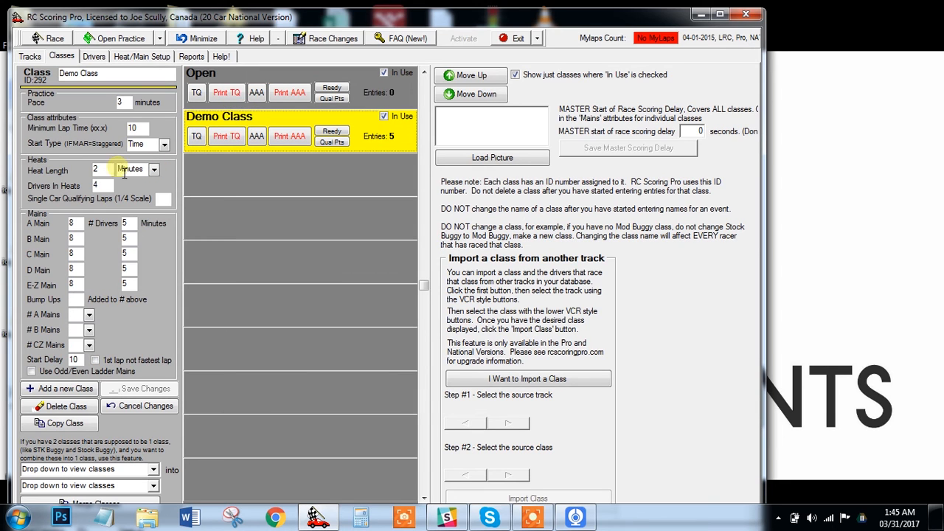
{"action": "left_click", "coordinate": [154, 171]}
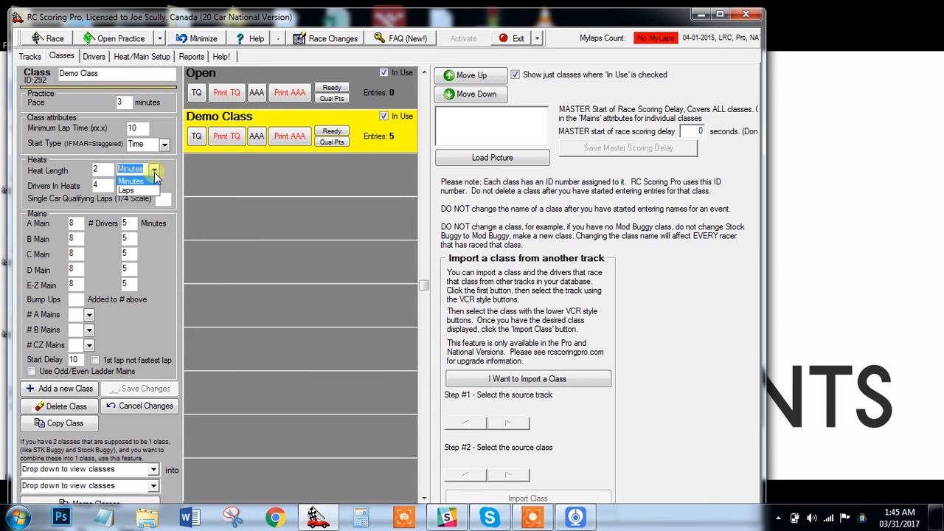
{"action": "left_click", "coordinate": [150, 189]}
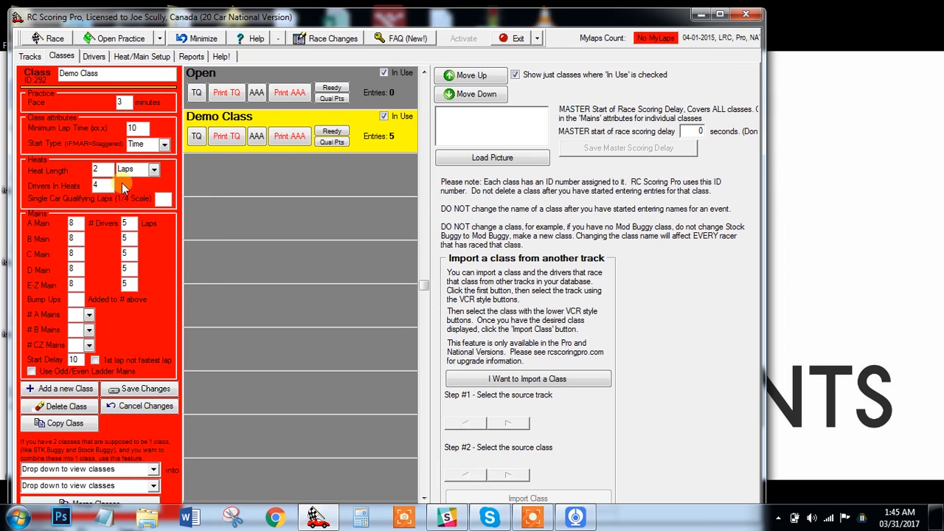
{"action": "left_click_drag", "start_coordinate": [108, 169], "coordinate": [88, 170]}
{"action": "left_click", "coordinate": [135, 391]}
Start race 1 of round 6 with transponder popups muted for 5 minutes and the automatic start countdown cancelled.
{"action": "left_click", "coordinate": [54, 38]}
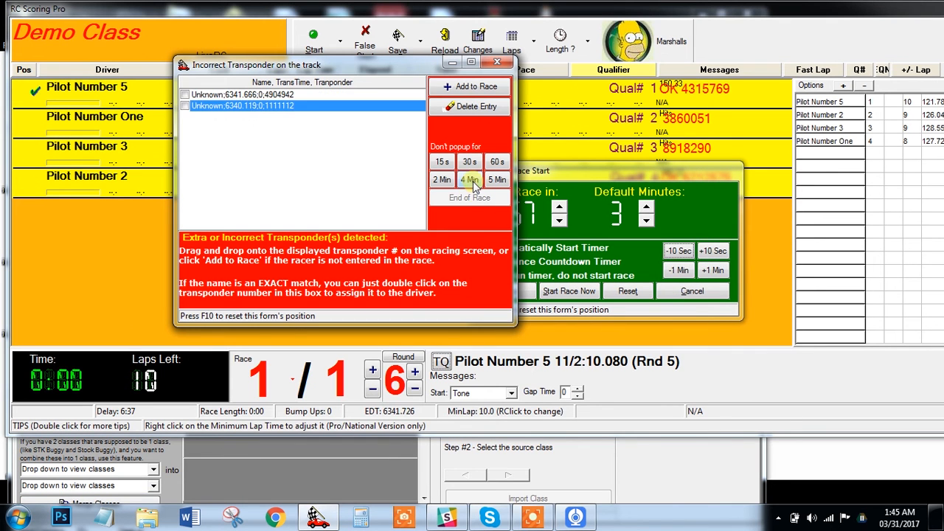
{"action": "left_click", "coordinate": [495, 182]}
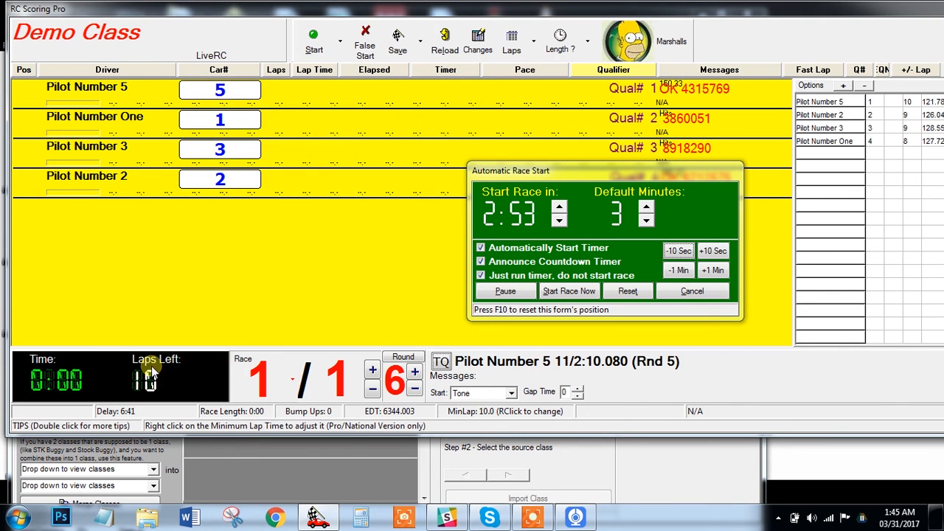
{"action": "left_click", "coordinate": [693, 293]}
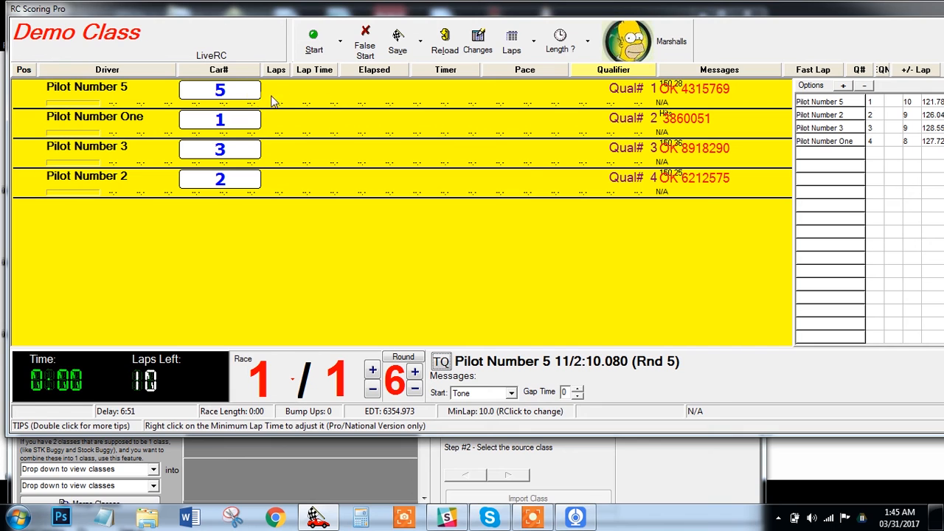
{"action": "left_click", "coordinate": [207, 74]}
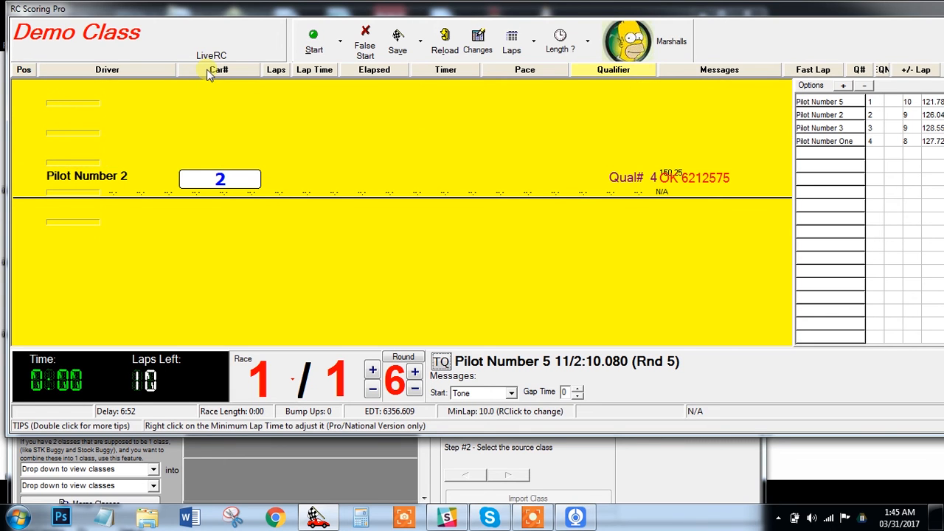
{"action": "left_click", "coordinate": [314, 38]}
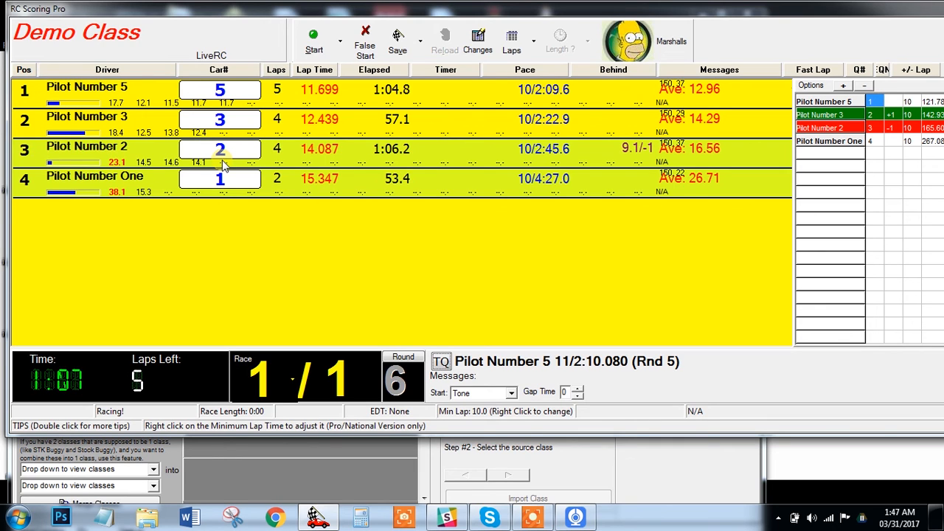
Shrink the qualifier standings list beside the running race to give the Fast Lap column more room.
{"action": "left_click", "coordinate": [866, 87]}
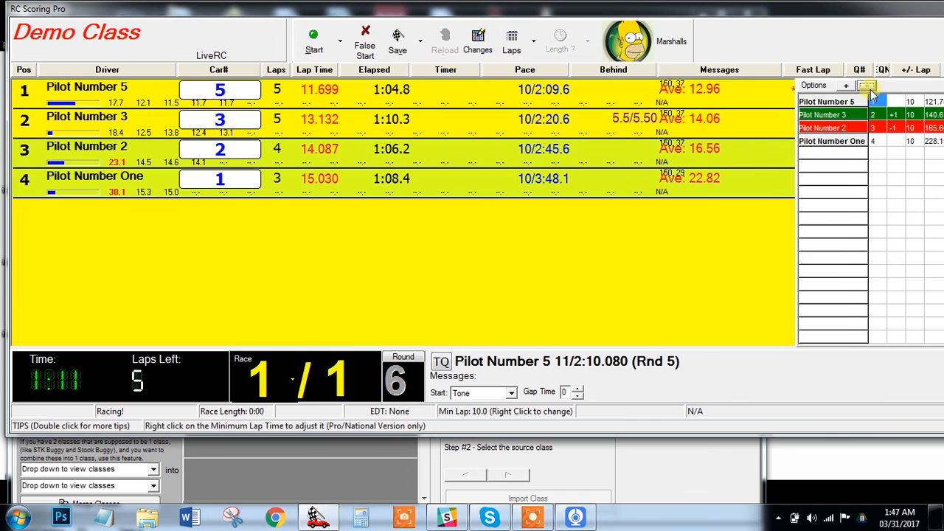
{"action": "left_click", "coordinate": [870, 92]}
{"action": "left_click", "coordinate": [872, 90]}
{"action": "left_click", "coordinate": [873, 89]}
{"action": "left_click", "coordinate": [873, 87]}
{"action": "left_click", "coordinate": [874, 88]}
{"action": "left_click", "coordinate": [874, 87]}
{"action": "left_click", "coordinate": [876, 88]}
{"action": "left_click", "coordinate": [877, 90]}
{"action": "left_click", "coordinate": [880, 89]}
{"action": "left_click", "coordinate": [881, 90]}
{"action": "left_click", "coordinate": [883, 89]}
{"action": "left_click", "coordinate": [886, 89]}
{"action": "left_click", "coordinate": [887, 90]}
{"action": "left_click", "coordinate": [888, 90]}
{"action": "left_click", "coordinate": [890, 90]}
{"action": "left_click", "coordinate": [891, 88]}
{"action": "left_click", "coordinate": [894, 88]}
{"action": "left_click", "coordinate": [896, 87]}
{"action": "left_click", "coordinate": [900, 88]}
{"action": "left_click", "coordinate": [901, 88]}
{"action": "left_click", "coordinate": [903, 87]}
{"action": "left_click", "coordinate": [905, 89]}
{"action": "left_click", "coordinate": [907, 88]}
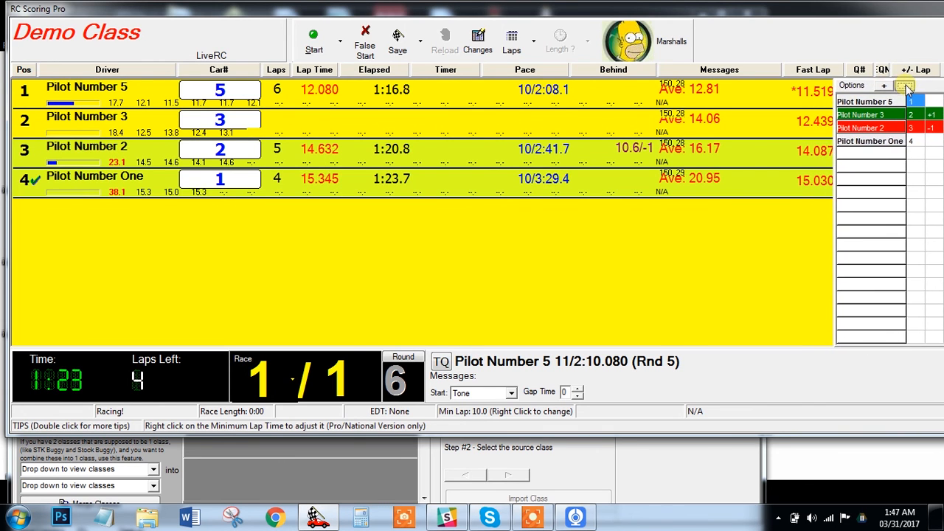
{"action": "left_click", "coordinate": [908, 89]}
{"action": "left_click", "coordinate": [909, 88]}
{"action": "left_click", "coordinate": [910, 89]}
{"action": "left_click", "coordinate": [912, 88]}
{"action": "left_click", "coordinate": [912, 88]}
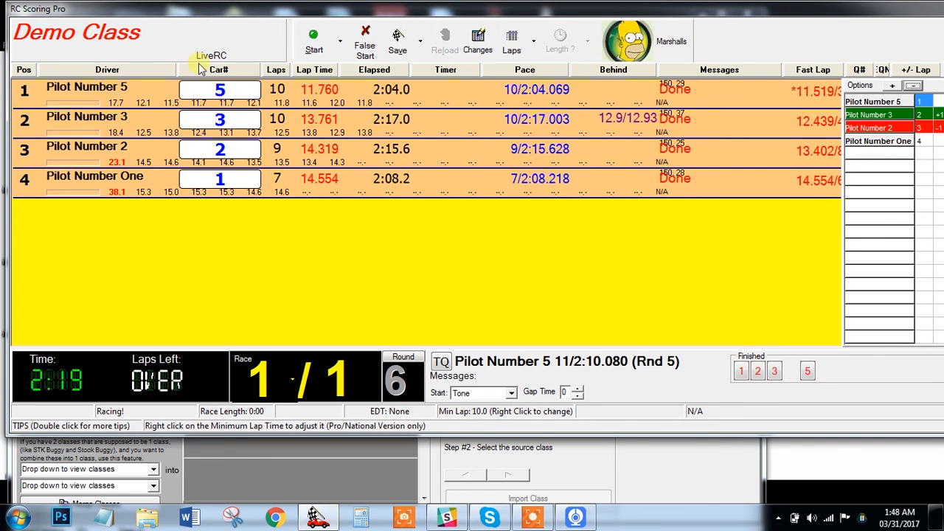
Save race 1 of round 6 and close the End of Round and race results windows.
{"action": "left_click", "coordinate": [392, 43]}
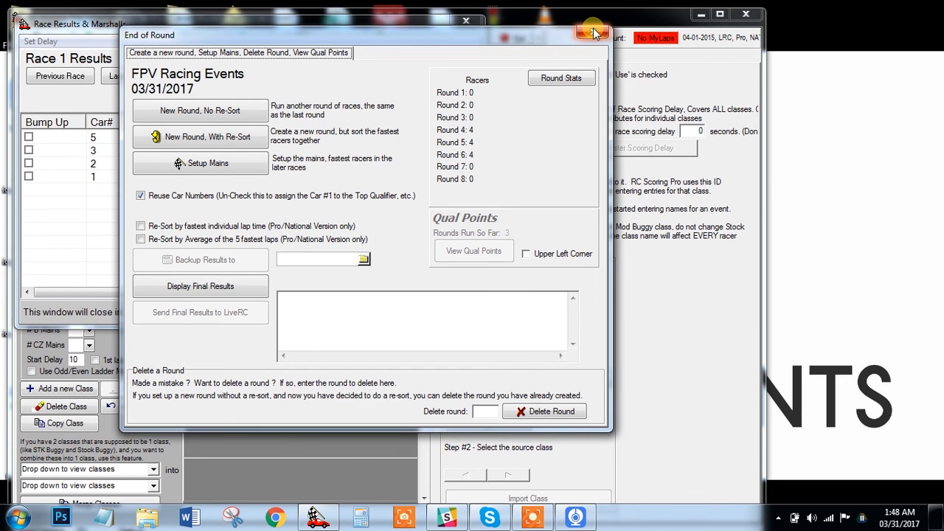
{"action": "left_click", "coordinate": [595, 32]}
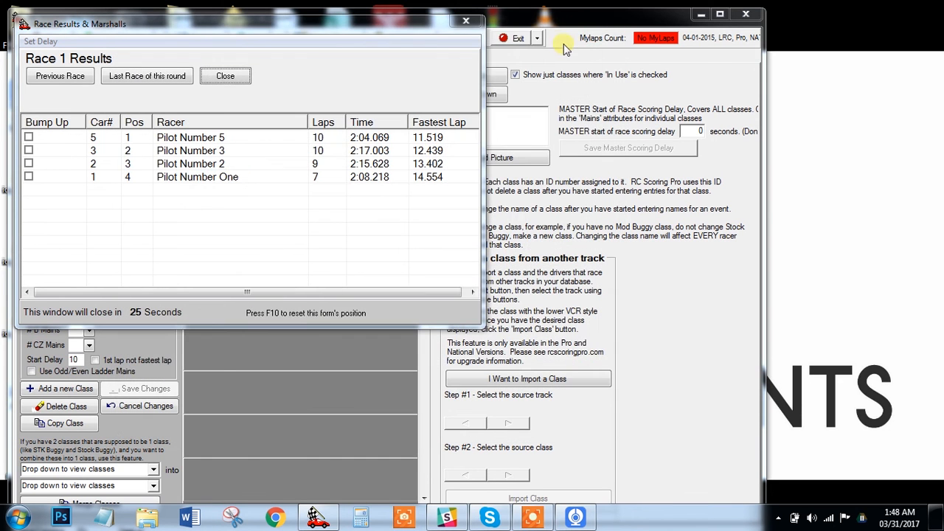
{"action": "left_click", "coordinate": [464, 21]}
Return to the heat setup and show race 5 of round 6 beside race 1.
{"action": "left_click", "coordinate": [135, 58]}
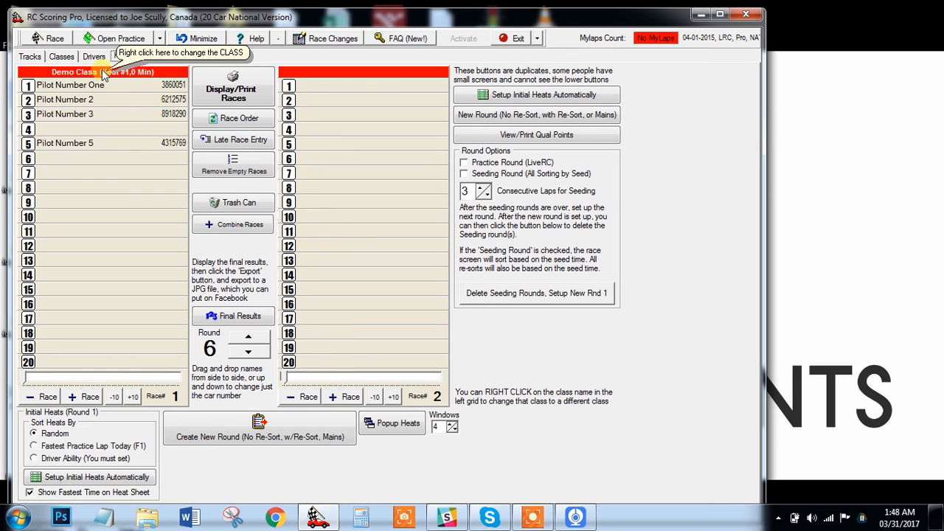
{"action": "left_click", "coordinate": [343, 396]}
{"action": "left_click", "coordinate": [343, 396]}
{"action": "left_click", "coordinate": [343, 396]}
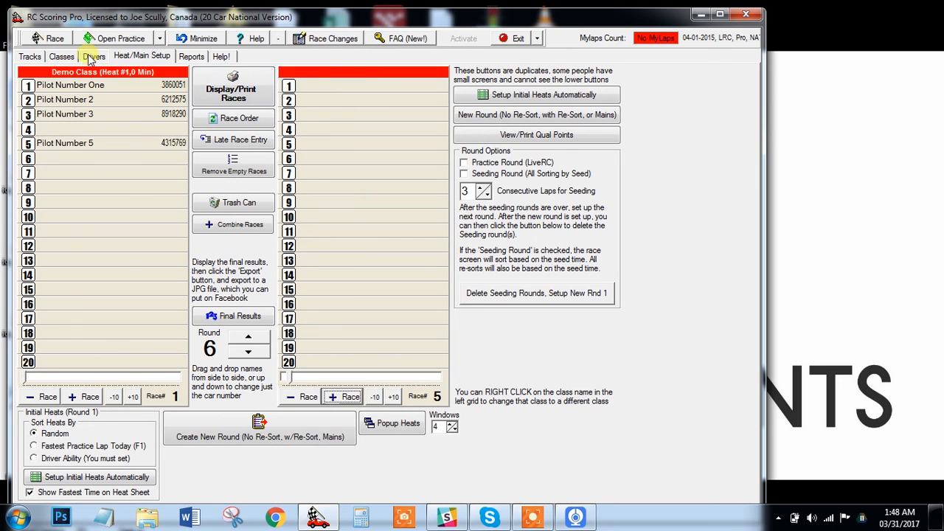
View race 1 of round 6 on the race screen, and close it to return to the heat setup.
{"action": "left_click", "coordinate": [47, 39]}
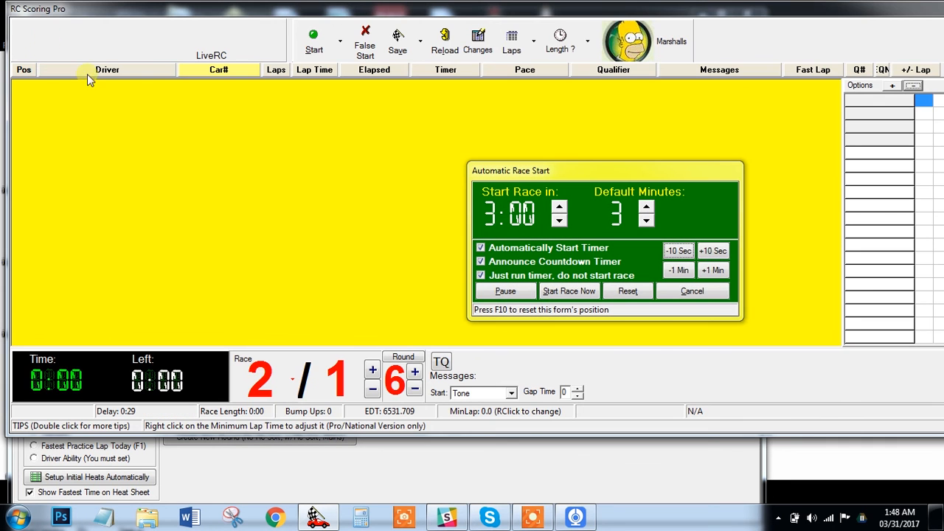
{"action": "left_click", "coordinate": [373, 391]}
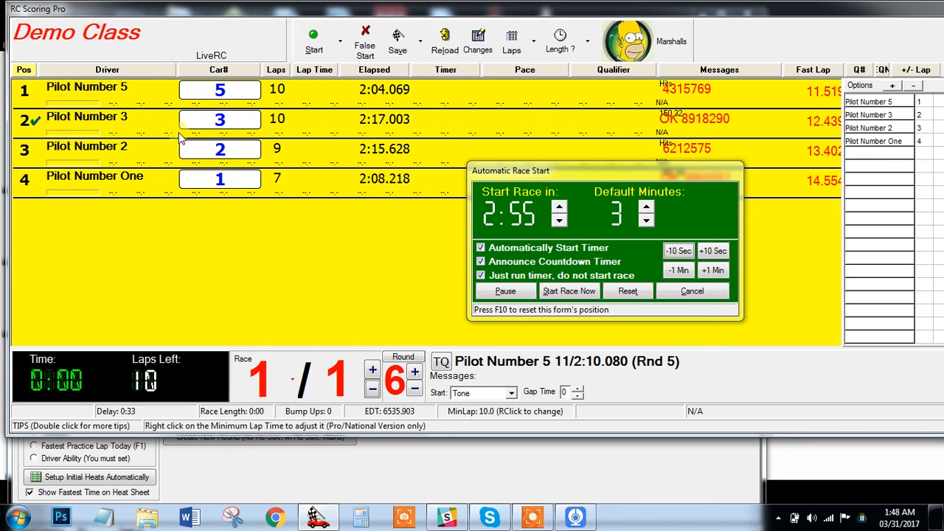
{"action": "left_click_drag", "start_coordinate": [844, 21], "coordinate": [759, 18]}
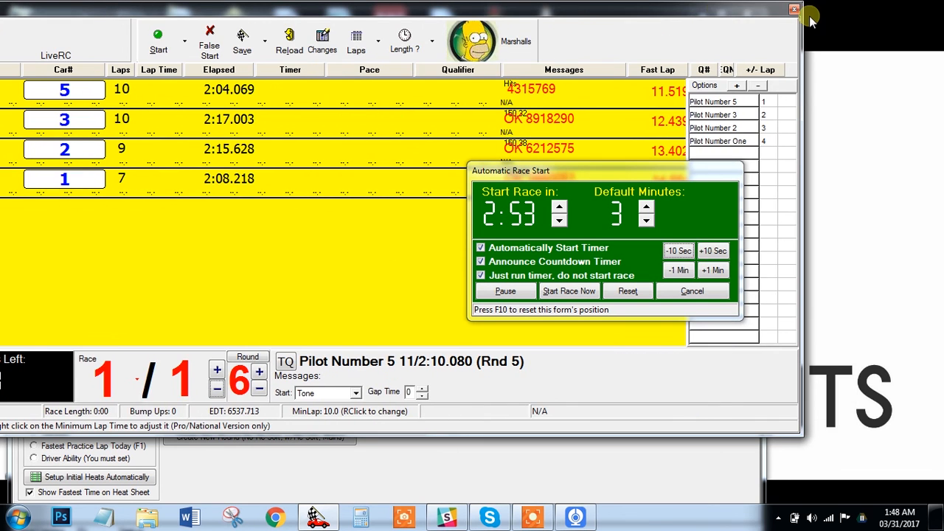
{"action": "left_click", "coordinate": [809, 15]}
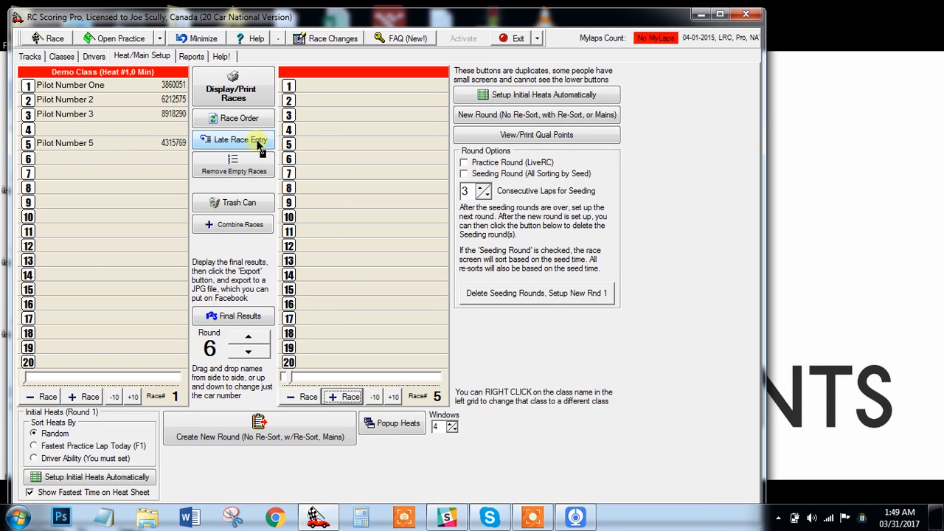
Move Pilot Number 5 and Pilot Number 3 from race 1 to race 5, and Pilot Number 2 and Pilot Number One to race 4.
{"action": "left_click_drag", "start_coordinate": [324, 147], "coordinate": [323, 148]}
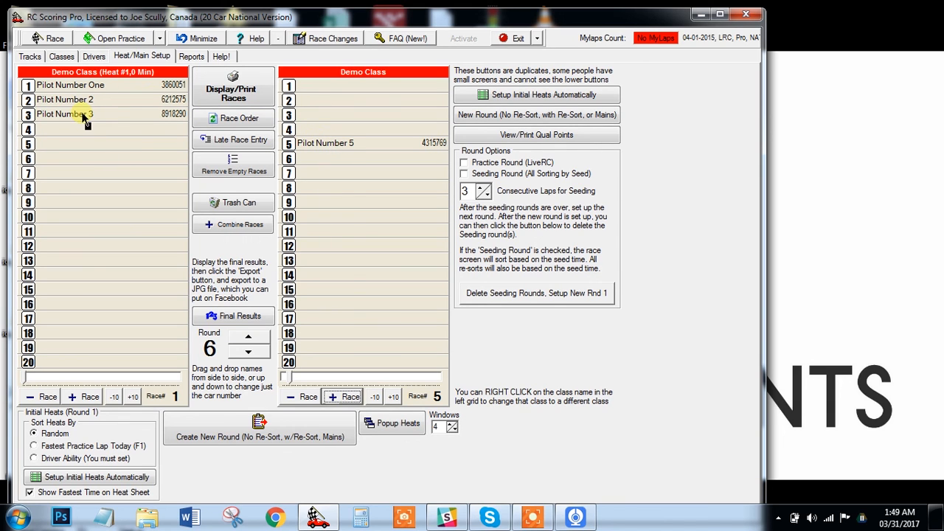
{"action": "left_click_drag", "start_coordinate": [339, 120], "coordinate": [341, 121]}
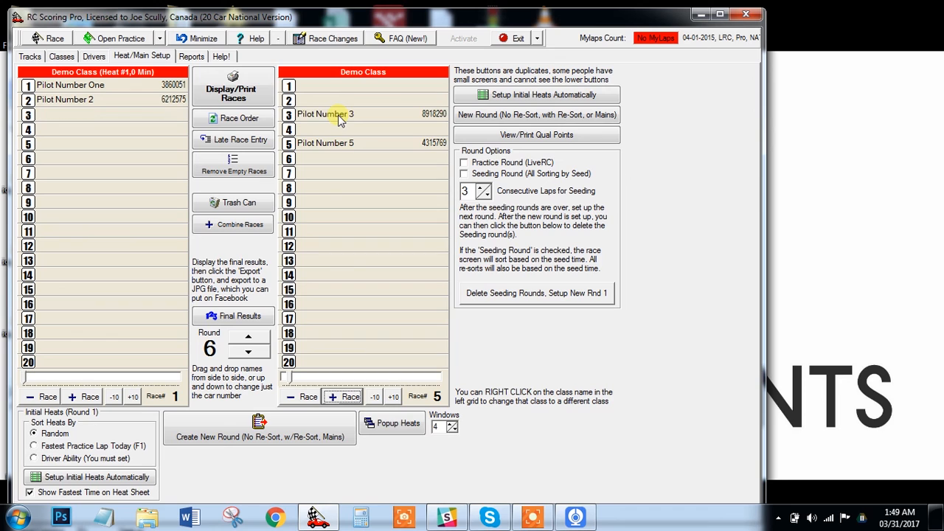
{"action": "left_click", "coordinate": [305, 398]}
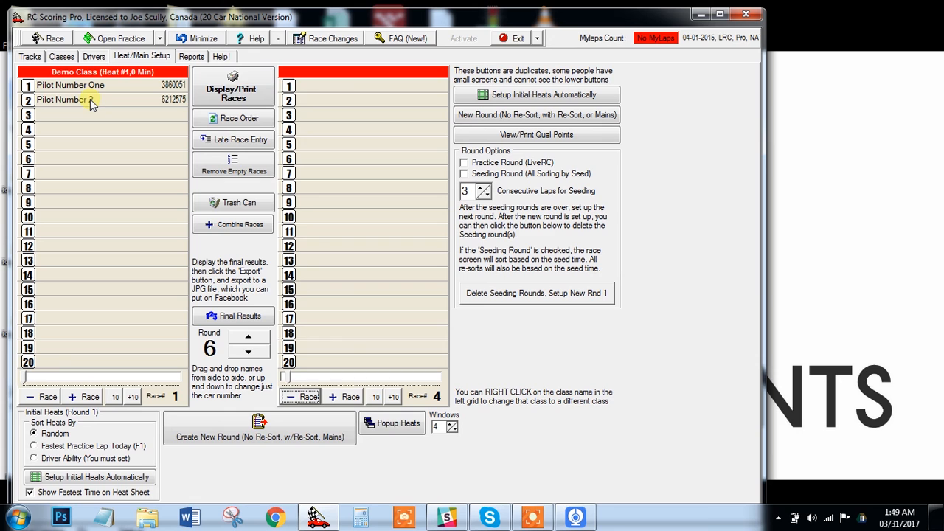
{"action": "left_click_drag", "start_coordinate": [90, 99], "coordinate": [328, 104]}
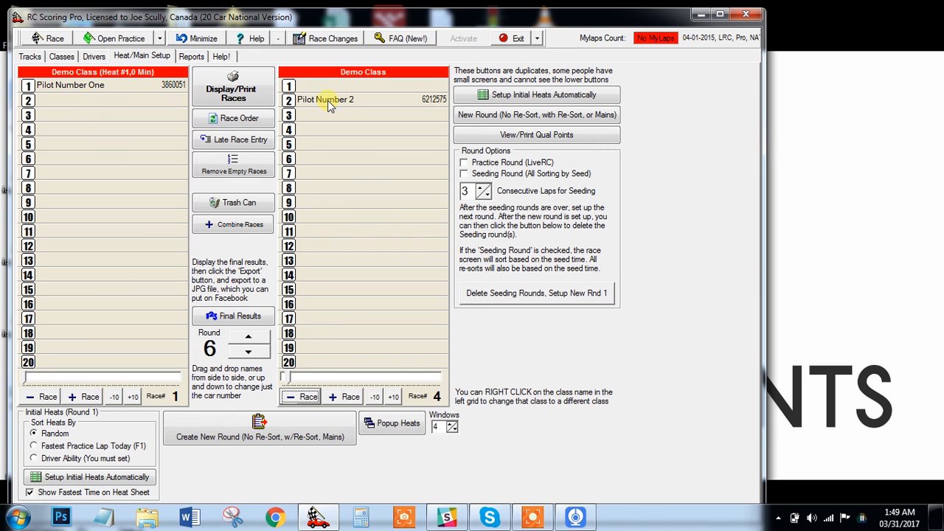
{"action": "left_click_drag", "start_coordinate": [108, 90], "coordinate": [345, 91]}
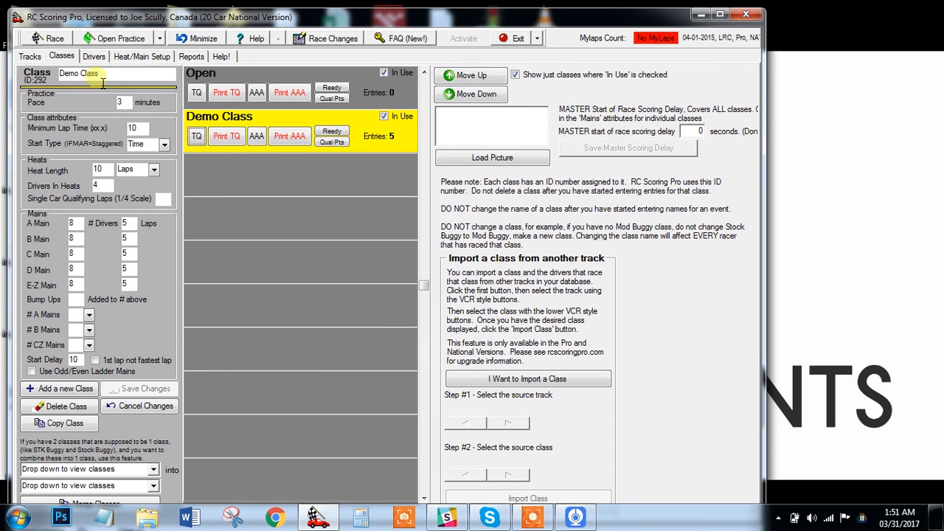
Show the track's printer settings with the options for saving race results.
{"action": "left_click", "coordinate": [29, 57]}
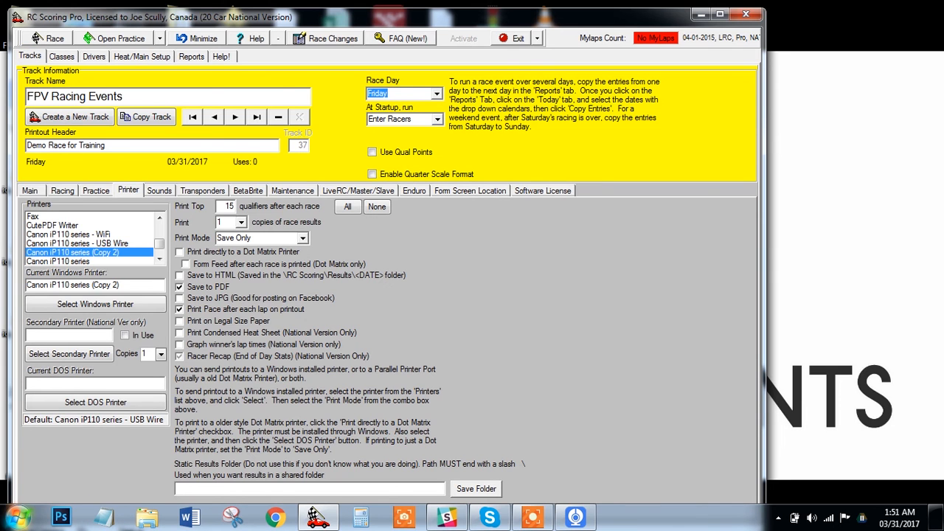
{"action": "left_click", "coordinate": [27, 519]}
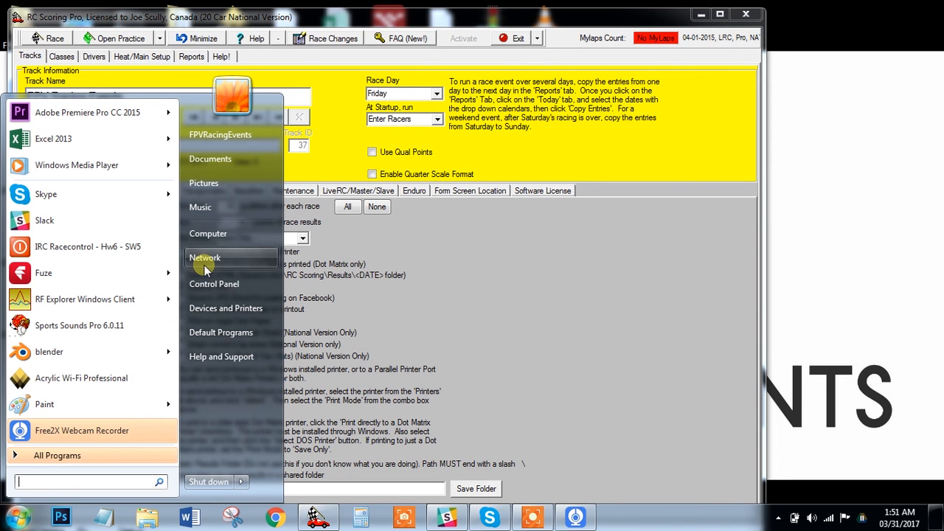
{"action": "left_click", "coordinate": [483, 284]}
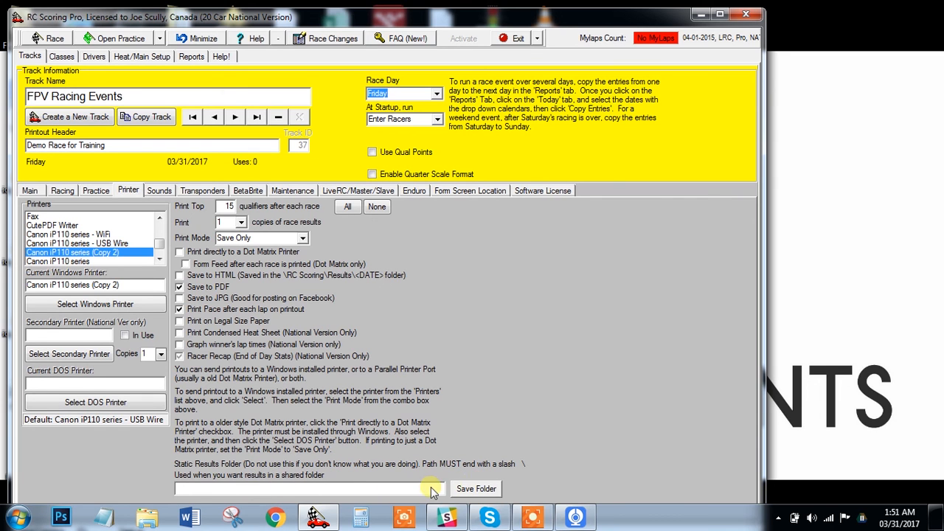
Browse in Windows Explorer to the 03-31-2017 folder inside C:\RC Scoring\Results.
{"action": "left_click", "coordinate": [19, 517]}
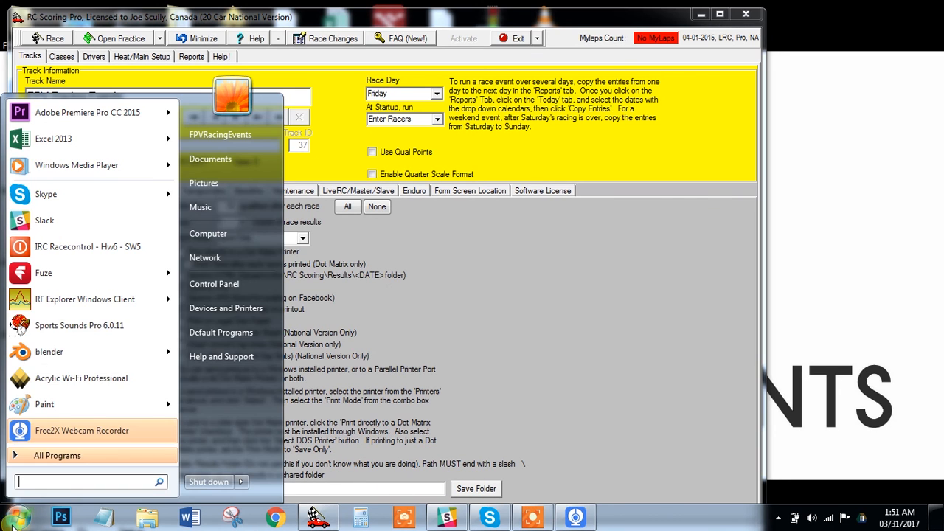
{"action": "left_click", "coordinate": [228, 244]}
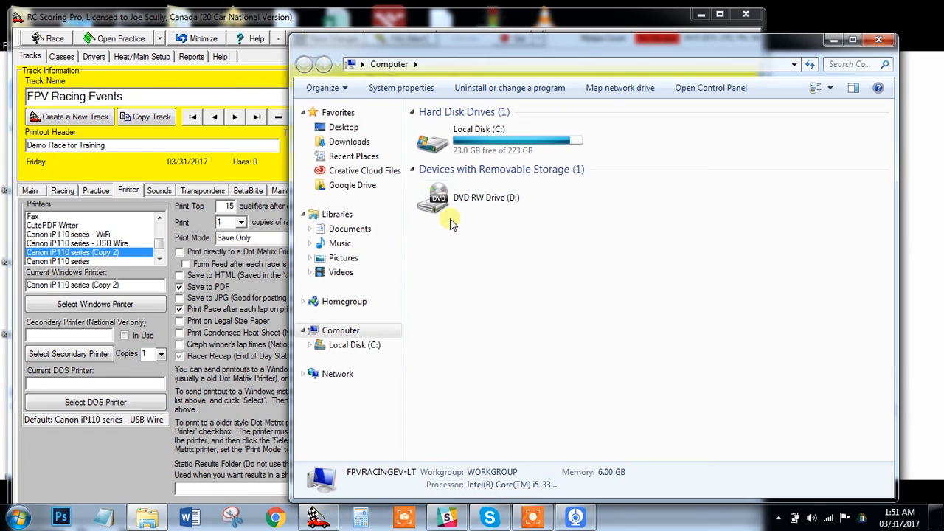
{"action": "double_click", "coordinate": [457, 144]}
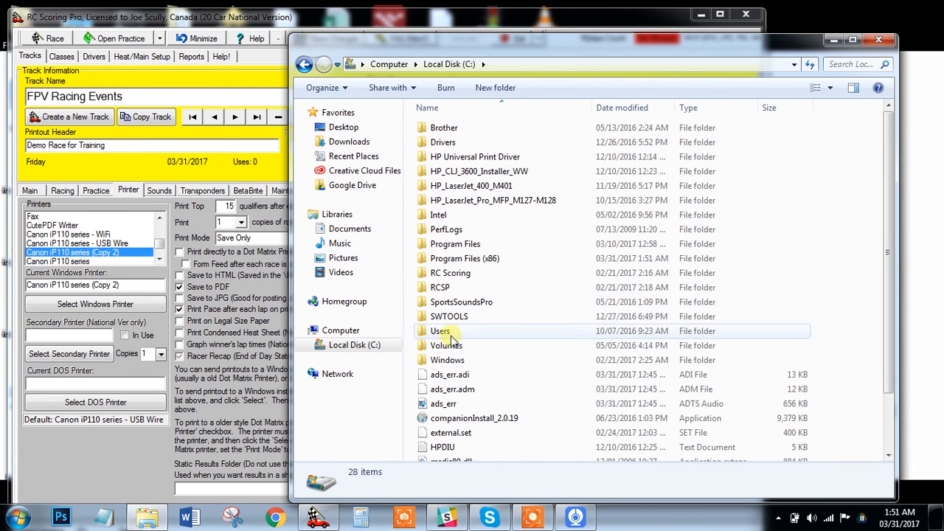
{"action": "double_click", "coordinate": [452, 273]}
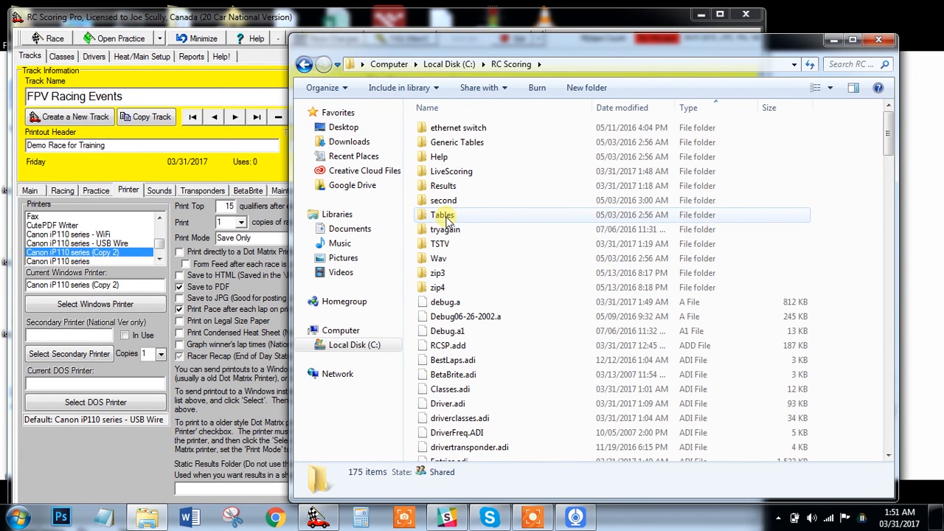
{"action": "double_click", "coordinate": [450, 188]}
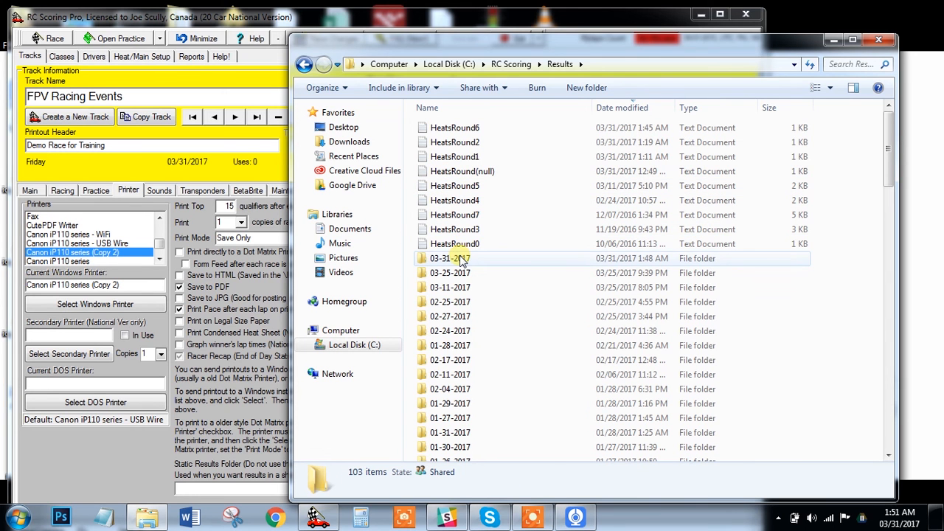
{"action": "double_click", "coordinate": [461, 259]}
Read through the R6_Race_01_Demo Class results PDF, and close both the document and its folder.
{"action": "left_click", "coordinate": [476, 214]}
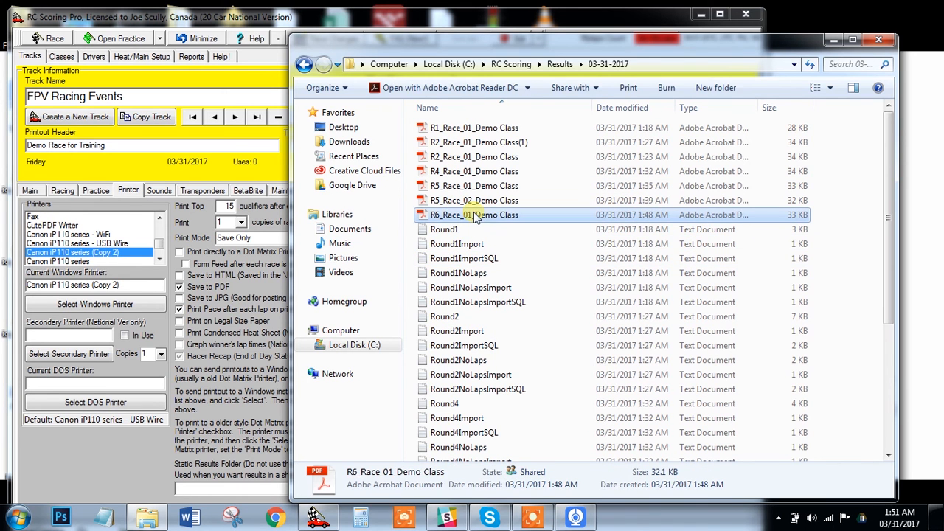
{"action": "double_click", "coordinate": [476, 215]}
{"action": "scroll", "coordinate": [221, 249], "scroll_direction": "down", "scroll_amount": 5}
{"action": "scroll", "coordinate": [225, 251], "scroll_direction": "up", "scroll_amount": 5}
{"action": "scroll", "coordinate": [243, 213], "scroll_direction": "down", "scroll_amount": 6}
{"action": "scroll", "coordinate": [253, 205], "scroll_direction": "up", "scroll_amount": 1}
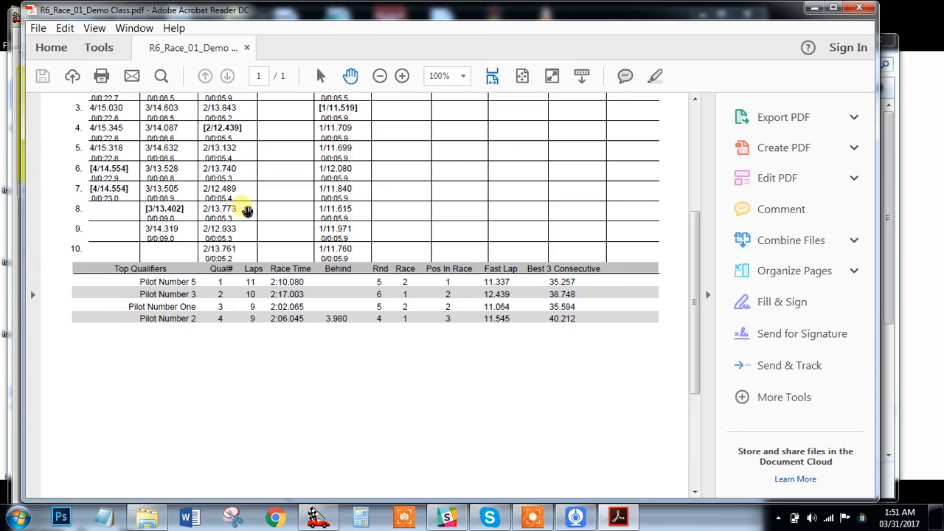
{"action": "scroll", "coordinate": [247, 212], "scroll_direction": "up", "scroll_amount": 5}
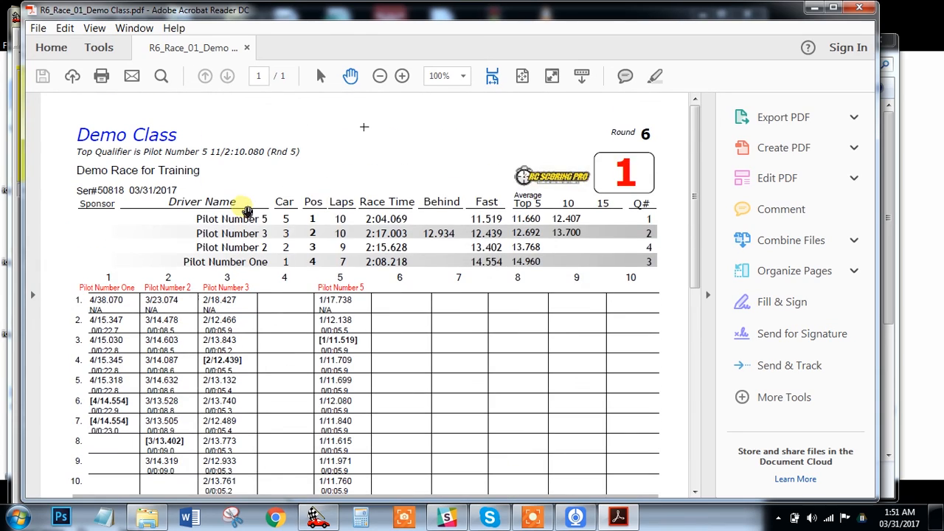
{"action": "left_click", "coordinate": [858, 9]}
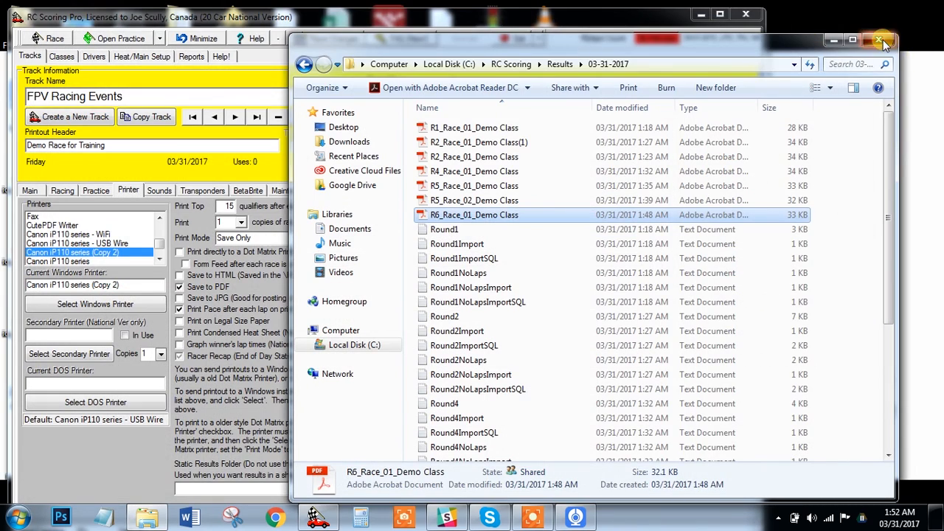
{"action": "left_click", "coordinate": [882, 42]}
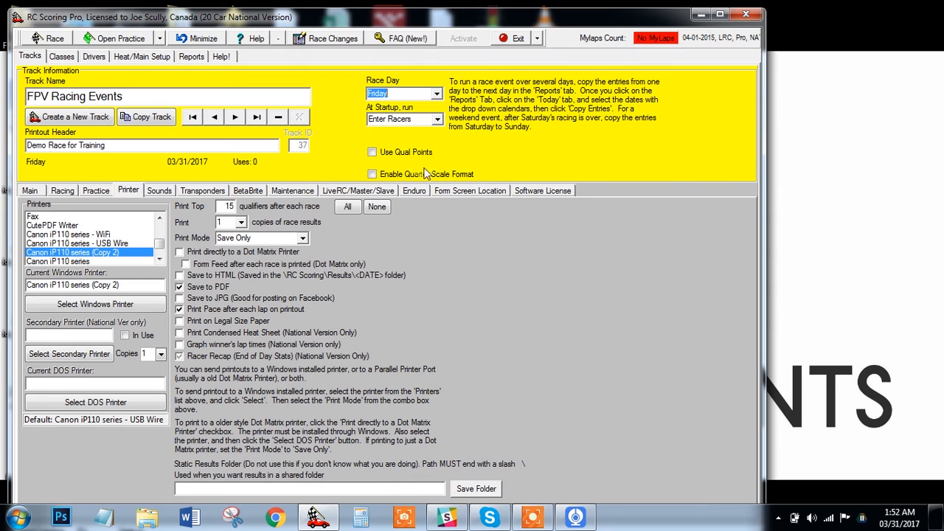
Open the top qualifiers list of Demo Class and widen its window to show more columns.
{"action": "left_click", "coordinate": [59, 58]}
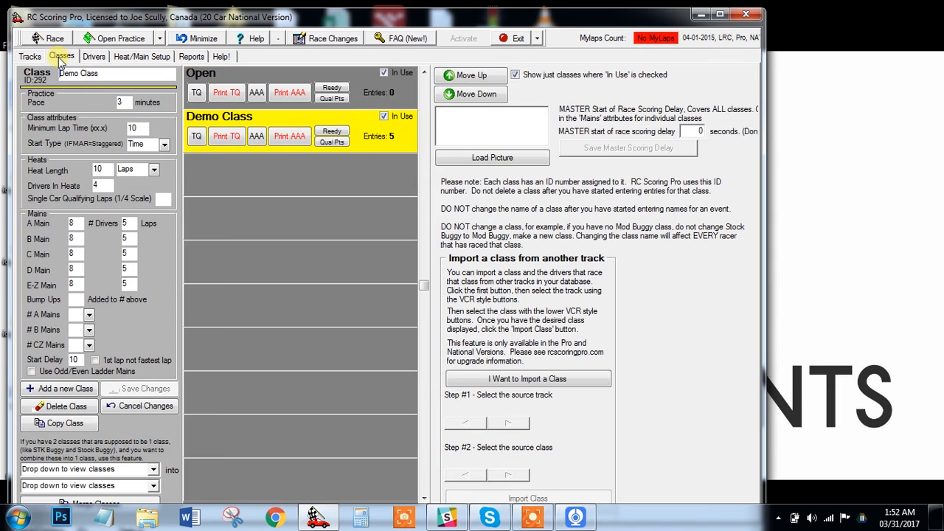
{"action": "left_click", "coordinate": [197, 137]}
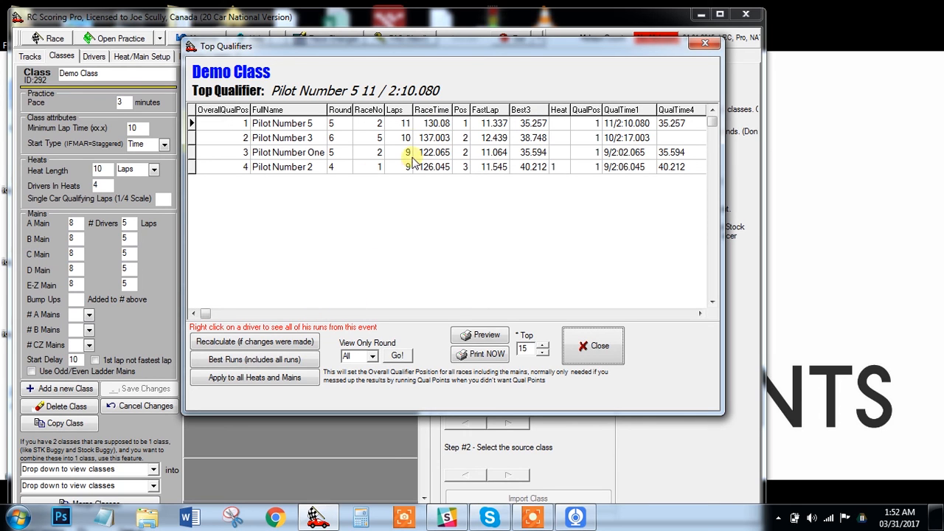
{"action": "left_click_drag", "start_coordinate": [729, 138], "coordinate": [926, 126]}
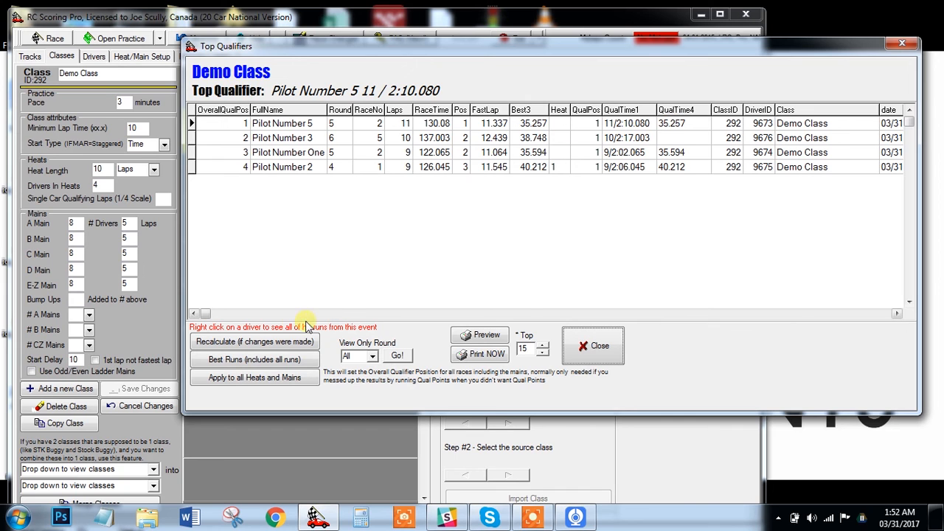
Try changing Pilot Number 5's Best3 time to 36.257, cancel the edit and recalculate the qualifiers.
{"action": "left_click", "coordinate": [535, 127]}
{"action": "left_click", "coordinate": [535, 127]}
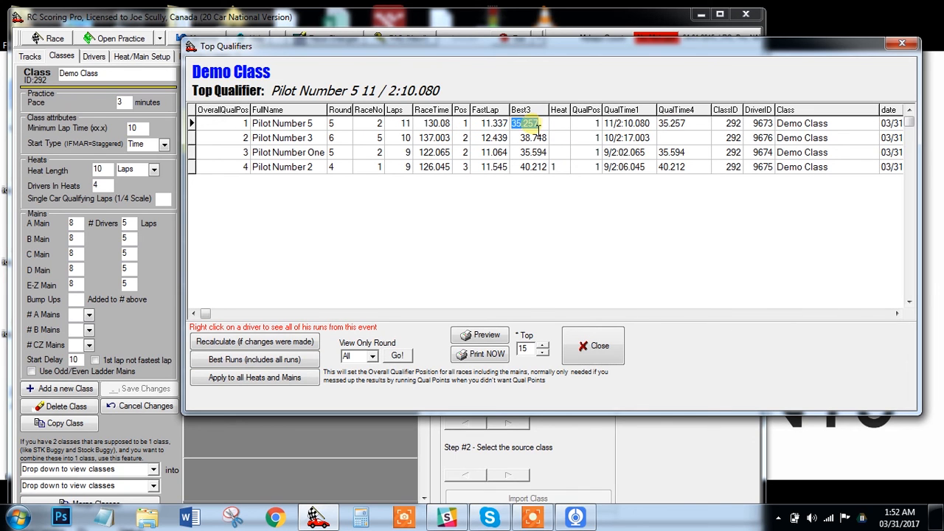
{"action": "left_click_drag", "start_coordinate": [522, 127], "coordinate": [526, 129]}
{"action": "type", "text": "6"}
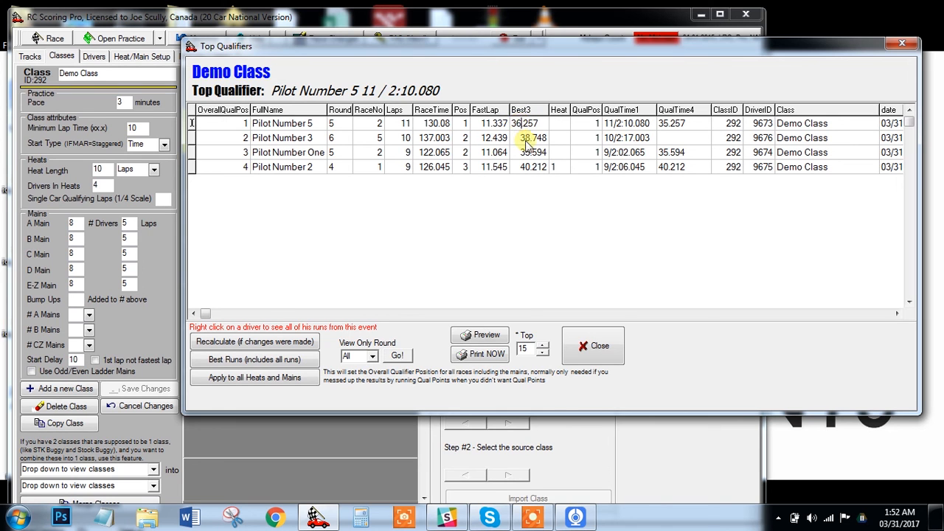
{"action": "key", "text": "Escape"}
{"action": "left_click", "coordinate": [296, 344]}
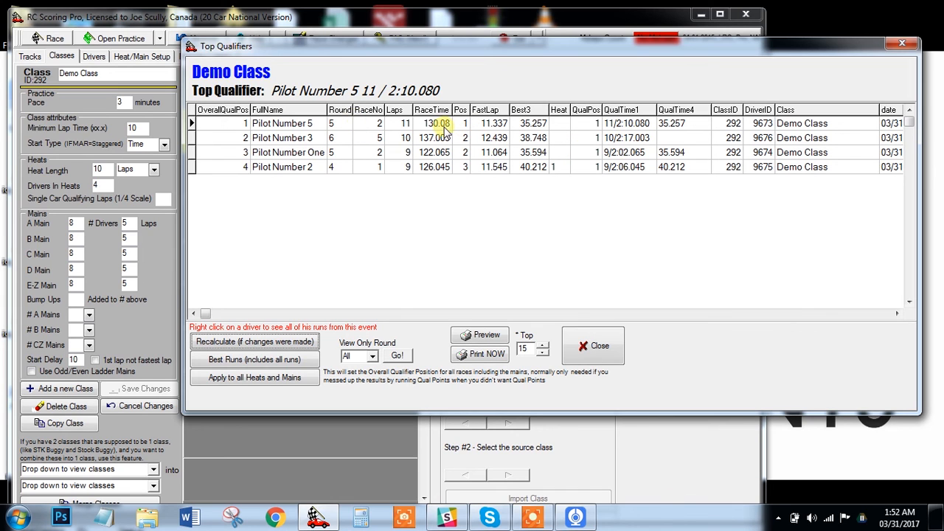
Set Pilot Number 5's laps for the round 5 run to 9 and recalculate the top qualifiers.
{"action": "left_click", "coordinate": [407, 126]}
{"action": "left_click", "coordinate": [410, 128]}
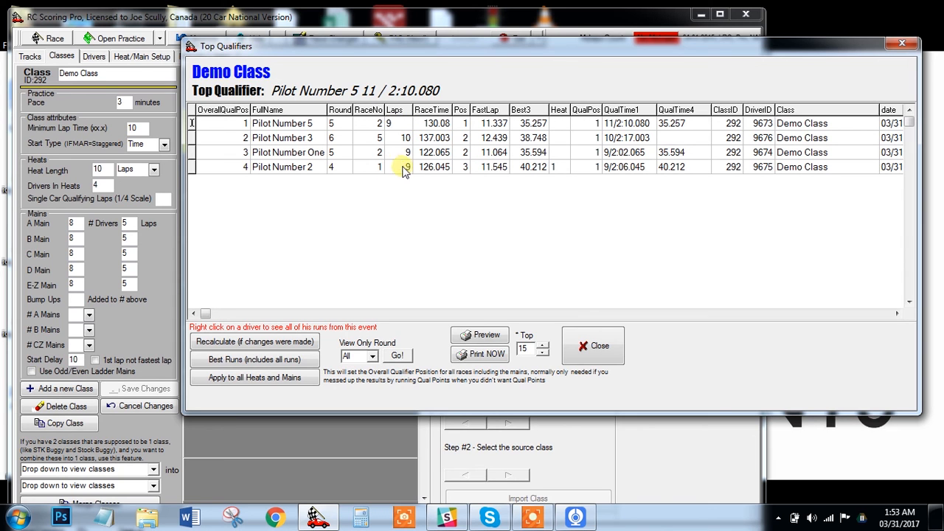
{"action": "left_click", "coordinate": [303, 343]}
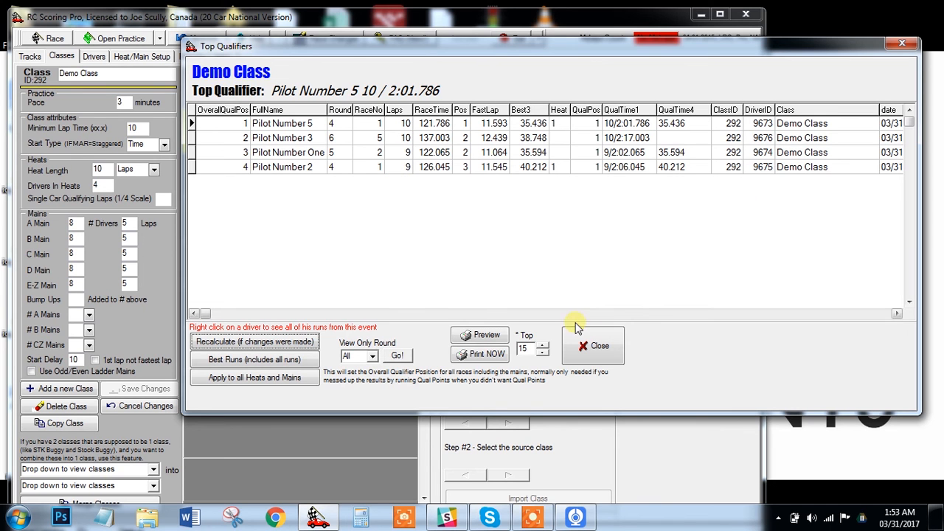
Close and reopen Demo Class's top qualifiers list to check the recalculated standings, leaving it closed.
{"action": "left_click", "coordinate": [595, 350]}
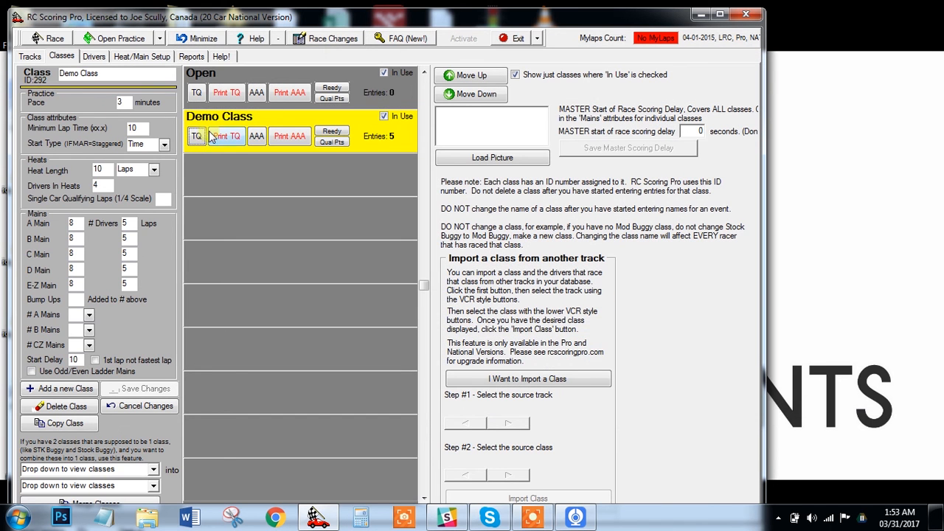
{"action": "left_click", "coordinate": [196, 137]}
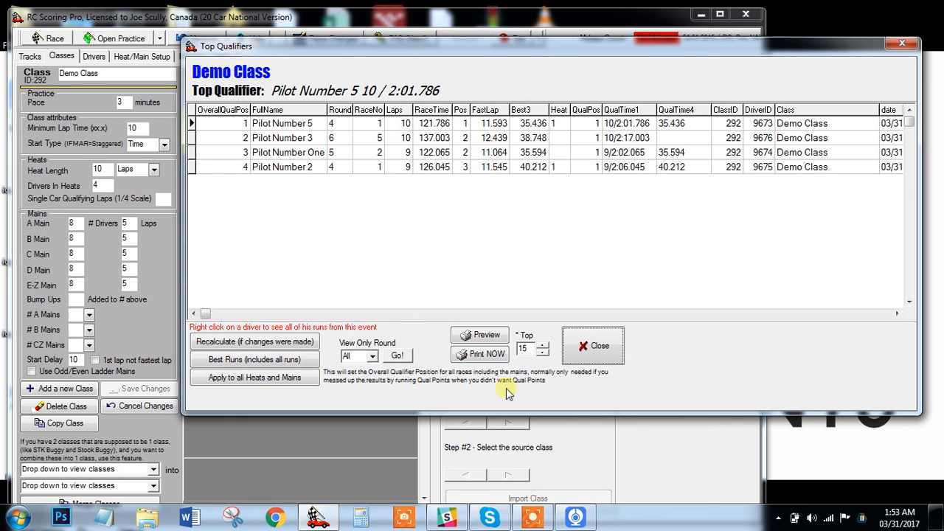
{"action": "left_click", "coordinate": [616, 346]}
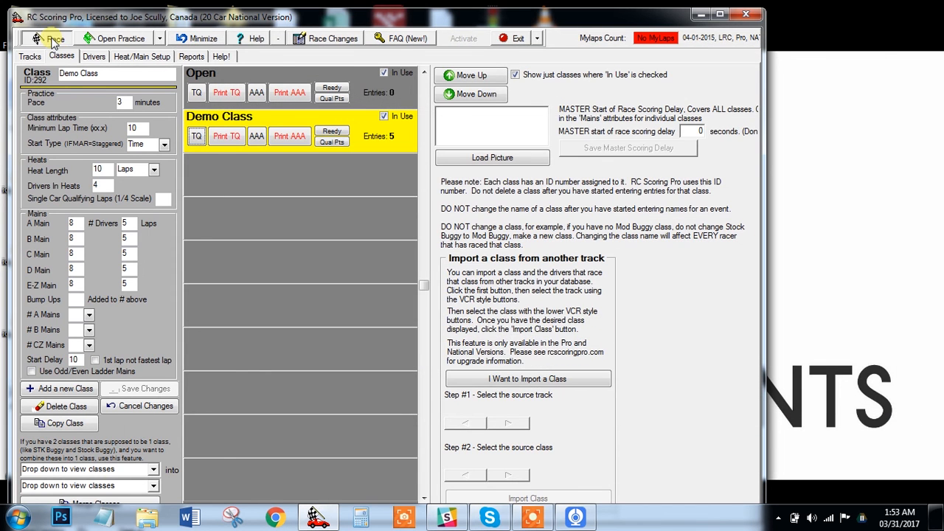
Bring up race 1 of round 4 on the race screen and cancel the automatic start countdown.
{"action": "left_click", "coordinate": [50, 38]}
{"action": "left_click_drag", "start_coordinate": [341, 11], "coordinate": [464, 16]}
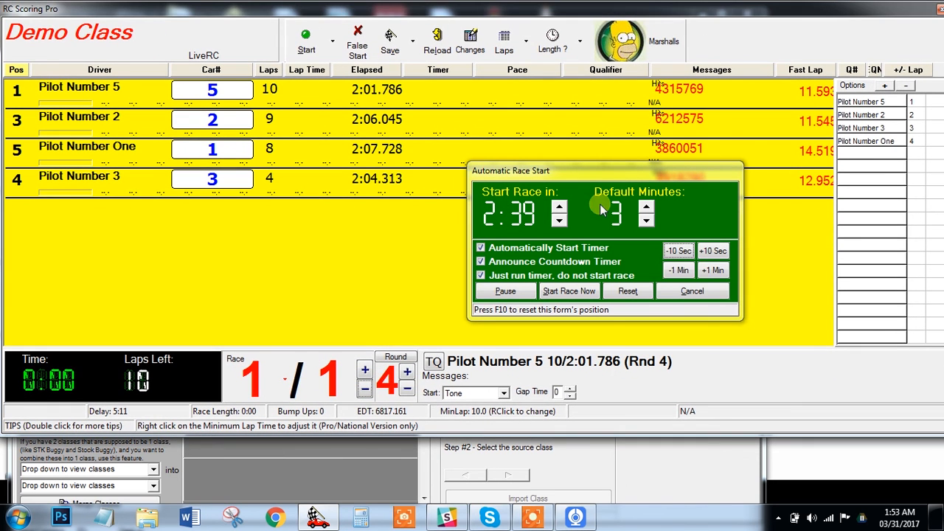
{"action": "left_click", "coordinate": [683, 289]}
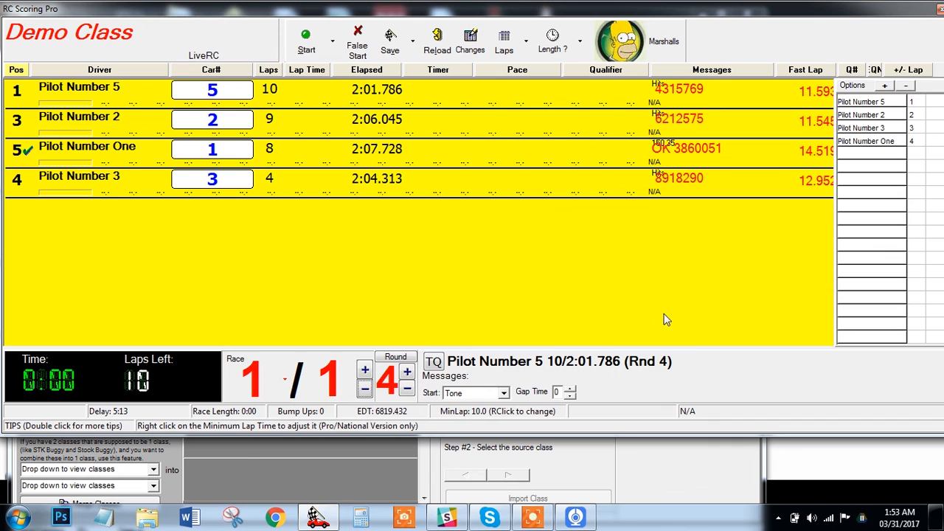
Open Demo Class's top qualifiers list from the race screen, examine the Best3 column and close the list.
{"action": "left_click", "coordinate": [434, 361]}
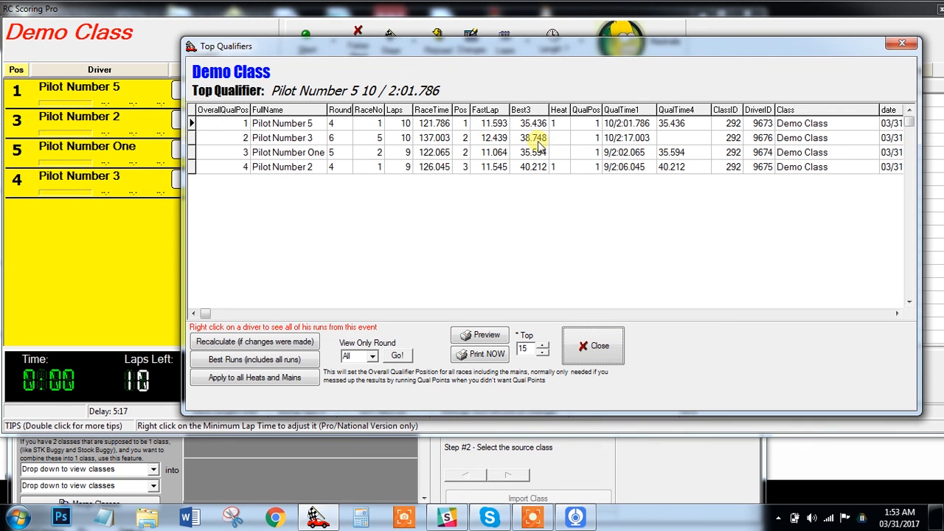
{"action": "left_click", "coordinate": [592, 353]}
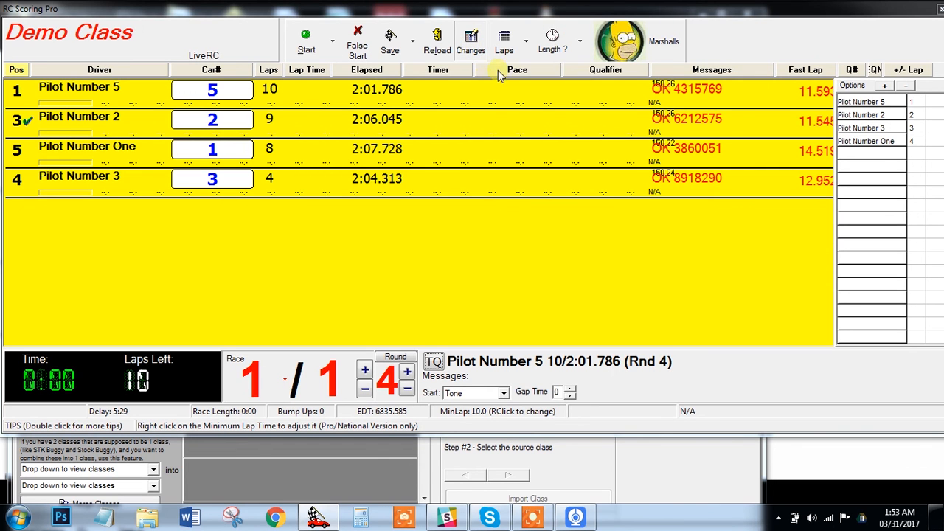
Review each Demo Class pilot's laps and race times per round in the quick changes to today's race program, leaving it closed.
{"action": "left_click", "coordinate": [471, 41]}
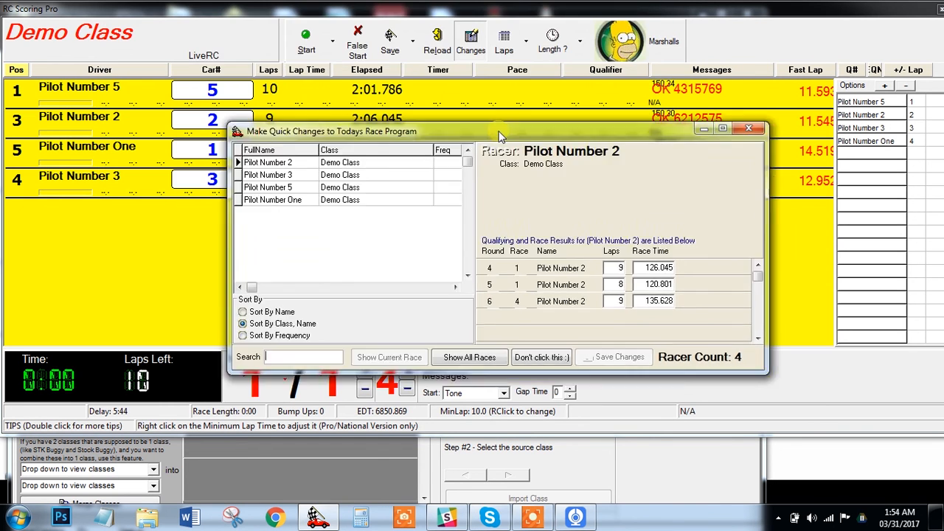
{"action": "left_click", "coordinate": [575, 158]}
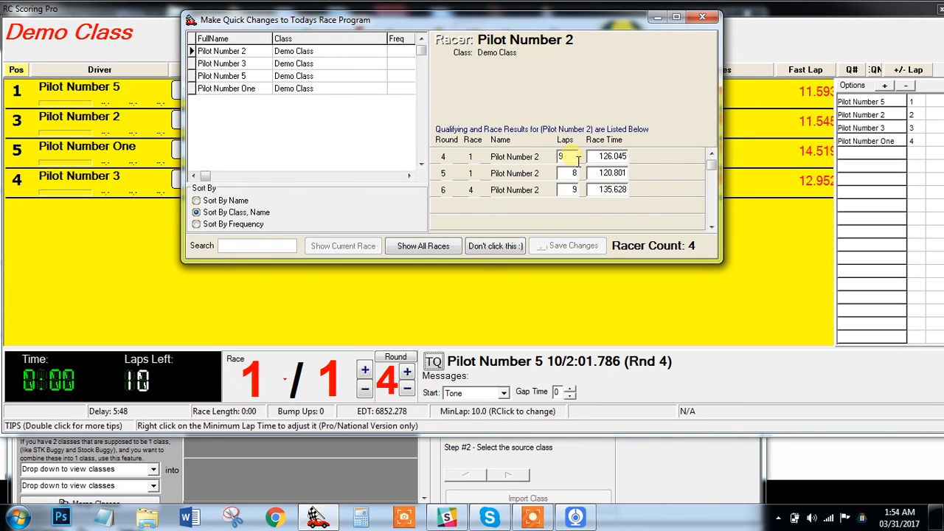
{"action": "left_click", "coordinate": [225, 64]}
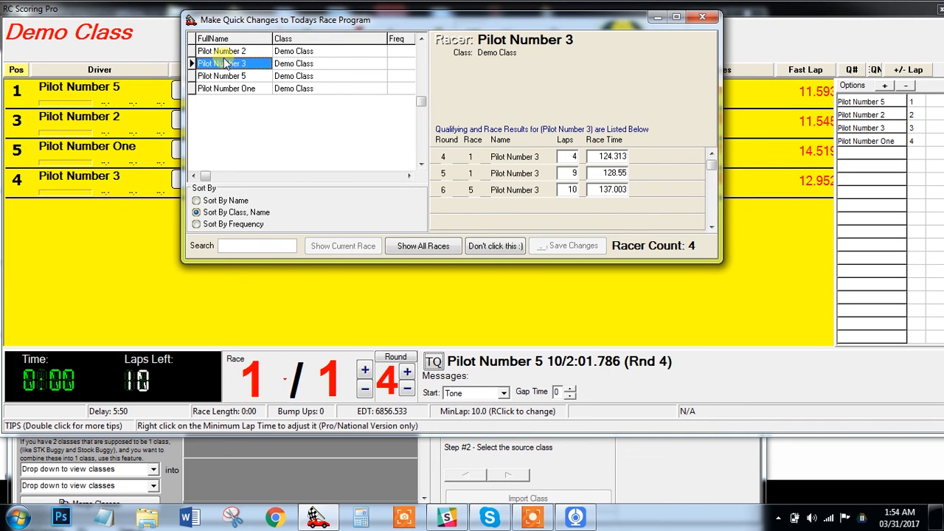
{"action": "left_click", "coordinate": [221, 76]}
{"action": "left_click", "coordinate": [569, 189]}
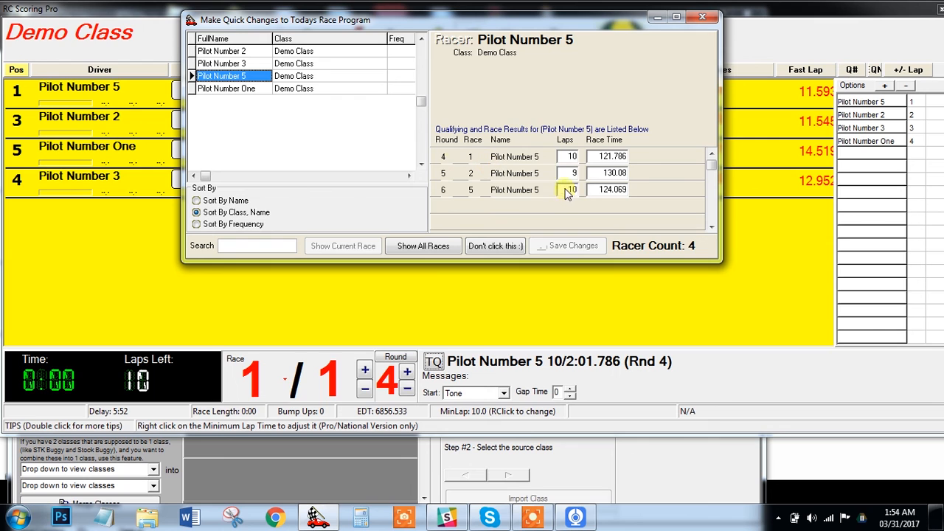
{"action": "left_click", "coordinate": [235, 65]}
{"action": "left_click", "coordinate": [236, 51]}
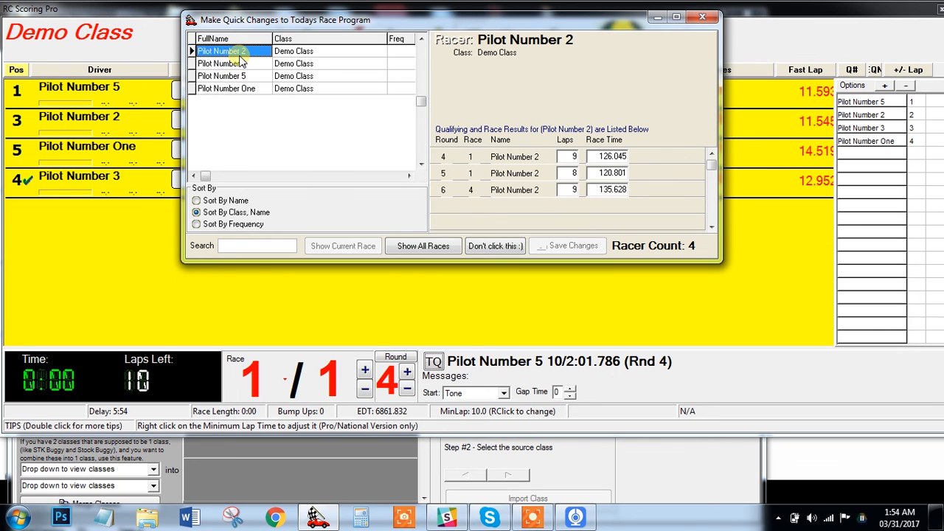
{"action": "left_click", "coordinate": [243, 65]}
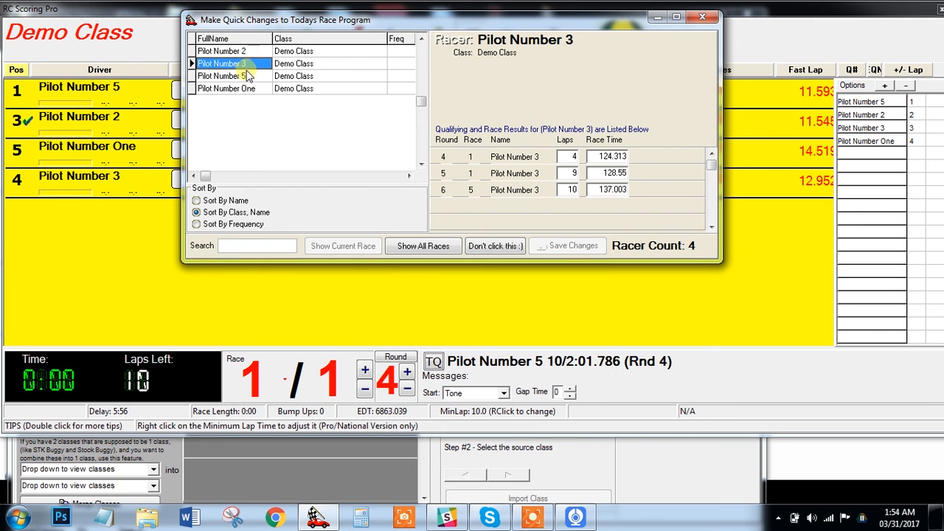
{"action": "left_click", "coordinate": [242, 88]}
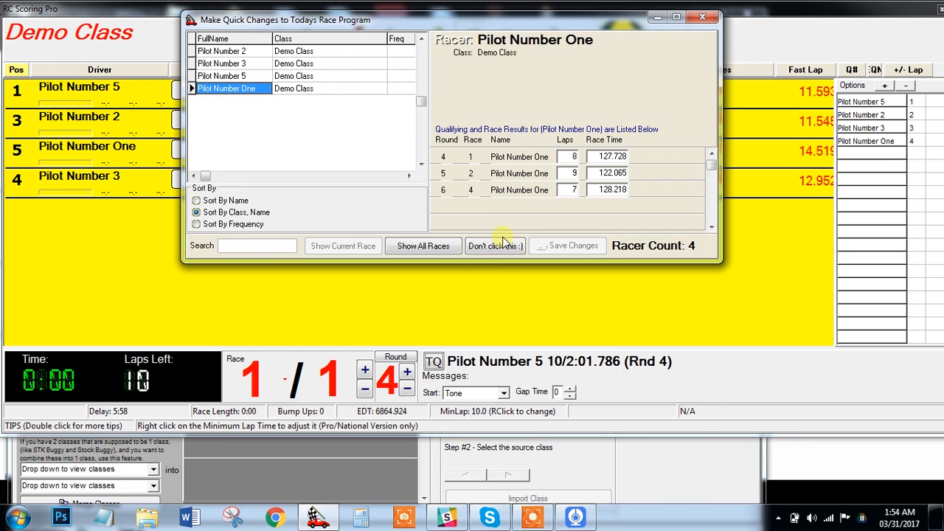
{"action": "left_click", "coordinate": [702, 16]}
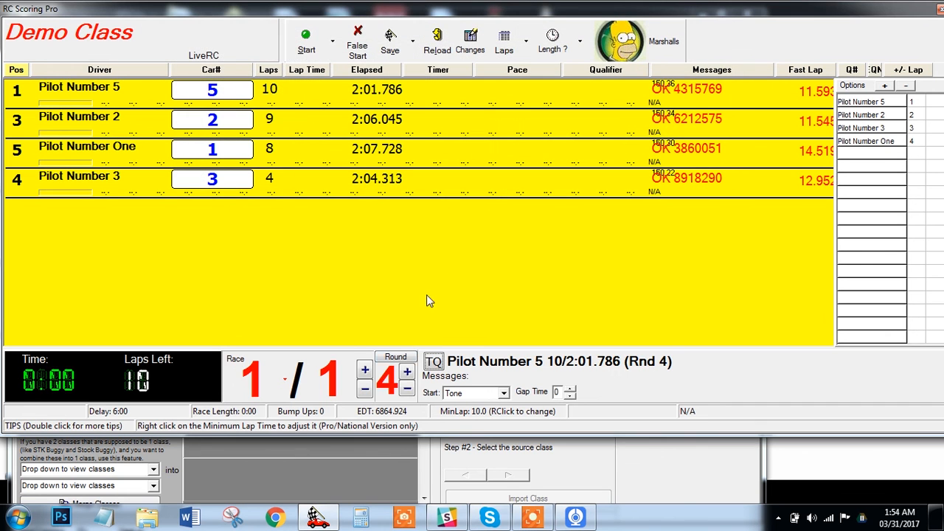
Compare Pilot Number 5's Best3 and QualTime4 values in the top qualifiers list, leaving the list closed.
{"action": "left_click", "coordinate": [434, 362]}
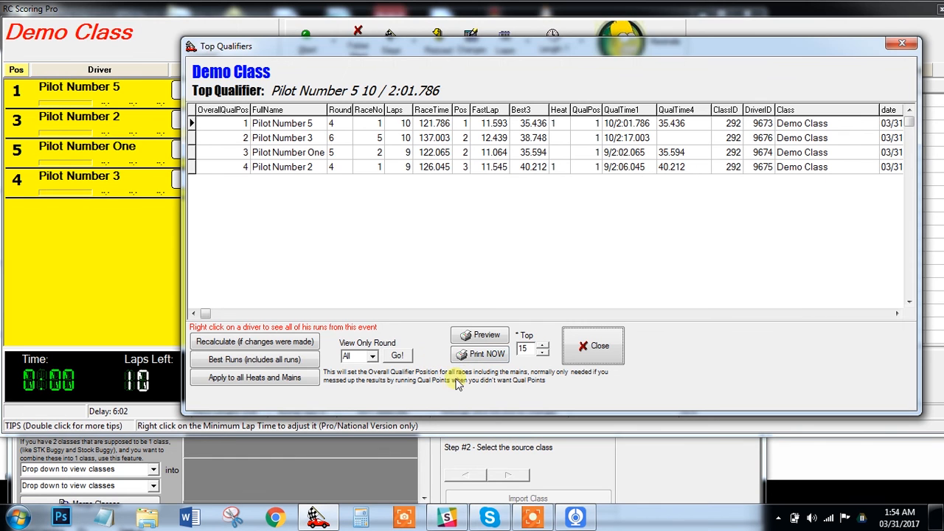
{"action": "left_click", "coordinate": [526, 124]}
{"action": "left_click", "coordinate": [684, 125]}
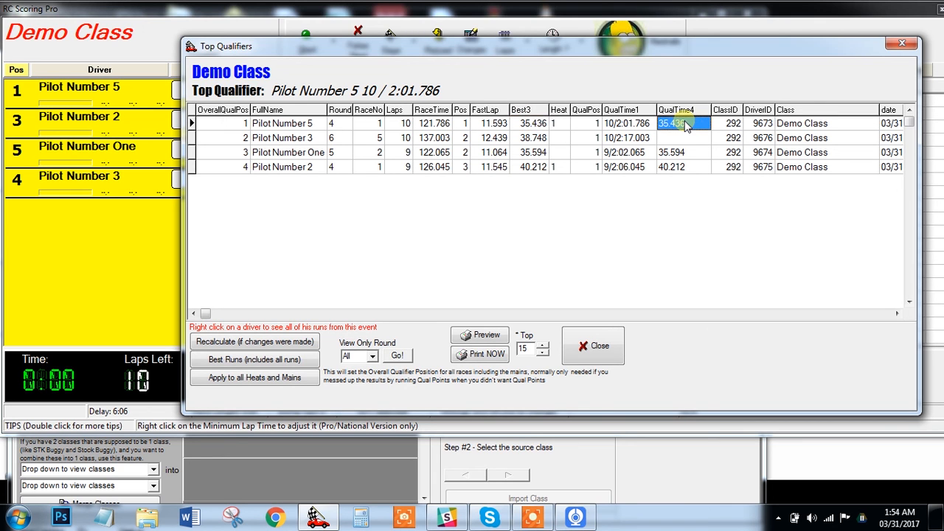
{"action": "left_click", "coordinate": [900, 42]}
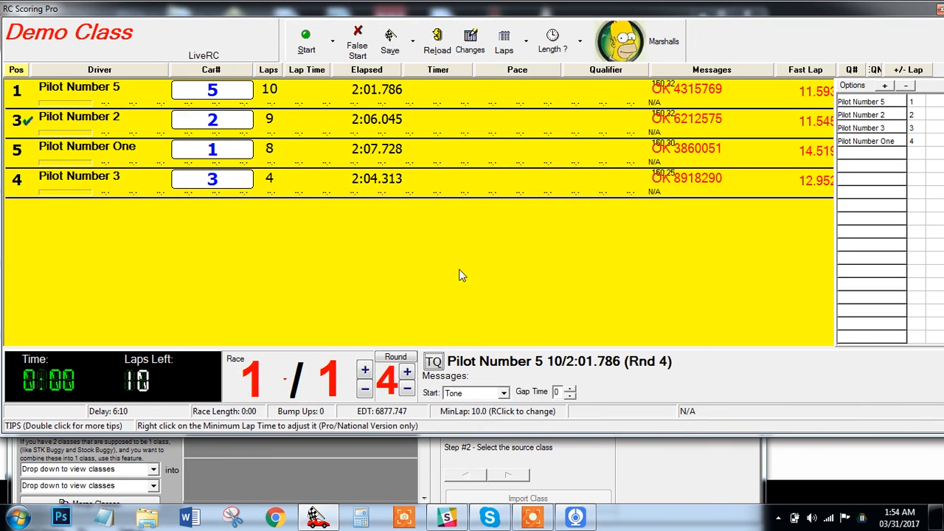
Close the race screen and exit RC Scoring Pro to the desktop.
{"action": "left_click", "coordinate": [938, 8]}
{"action": "left_click", "coordinate": [752, 8]}
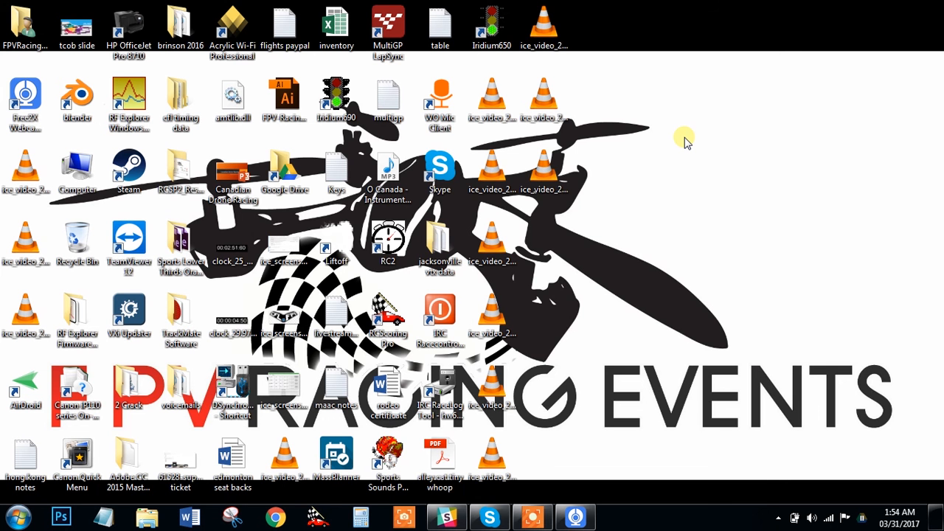